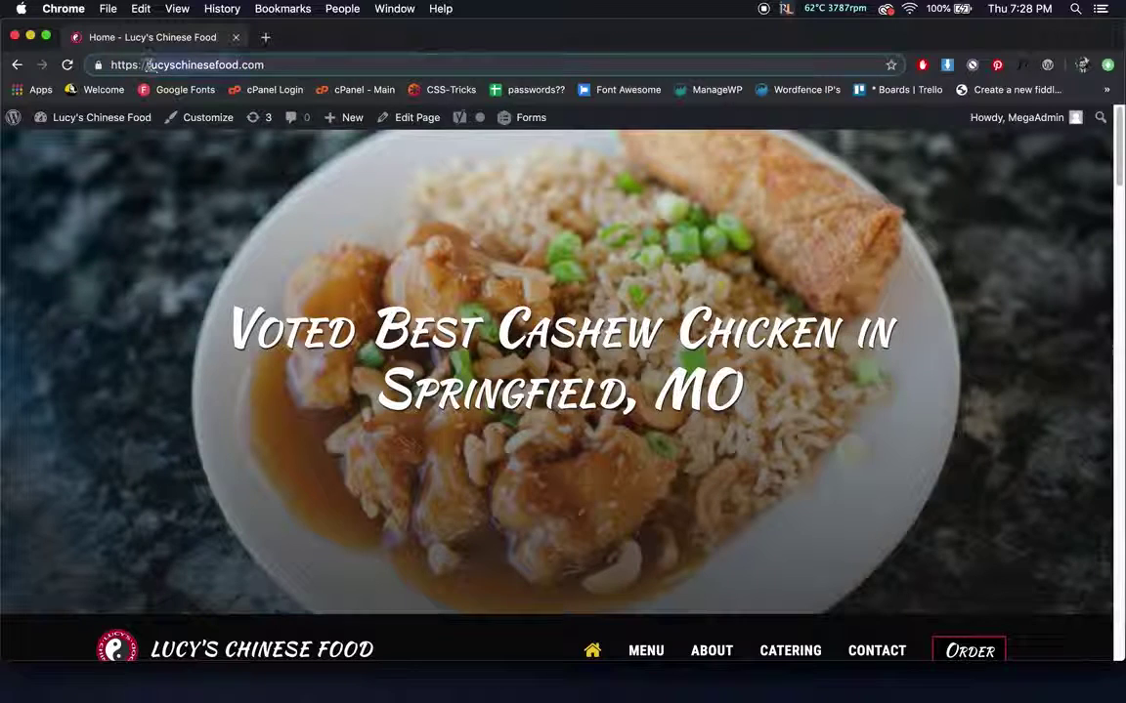
Open the WordPress admin dashboard of lucyschinesefood.com at /wp-admin.
{"action": "left_click", "coordinate": [274, 65]}
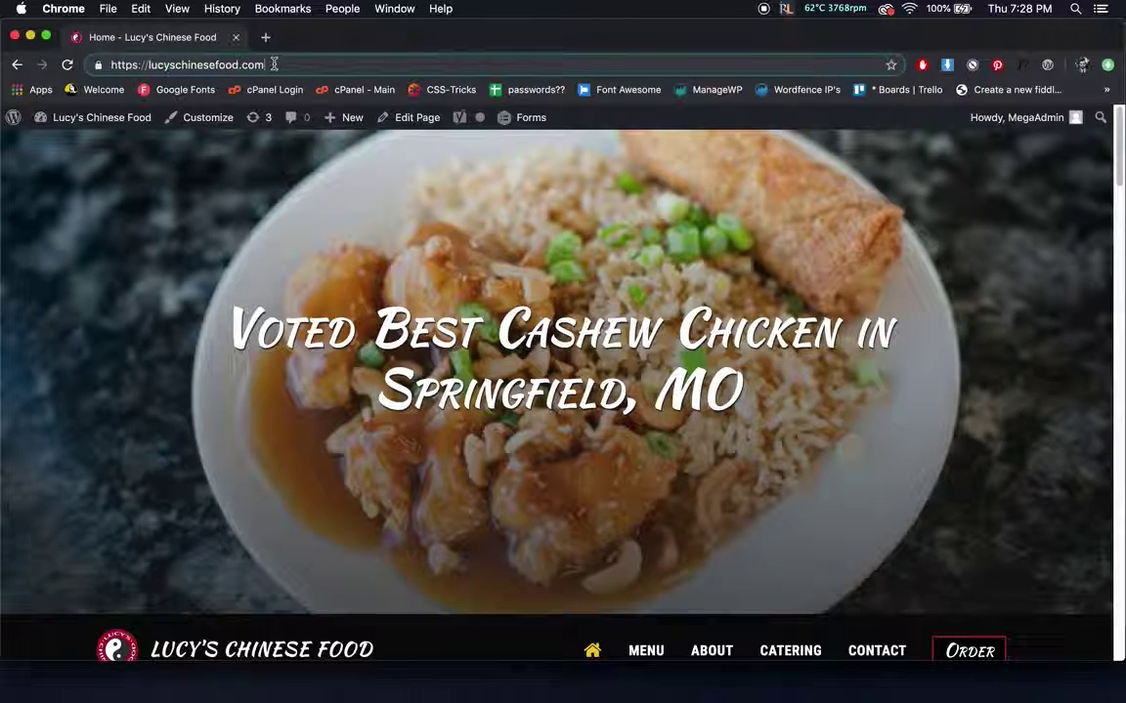
{"action": "type", "text": "/w-p-admin"}
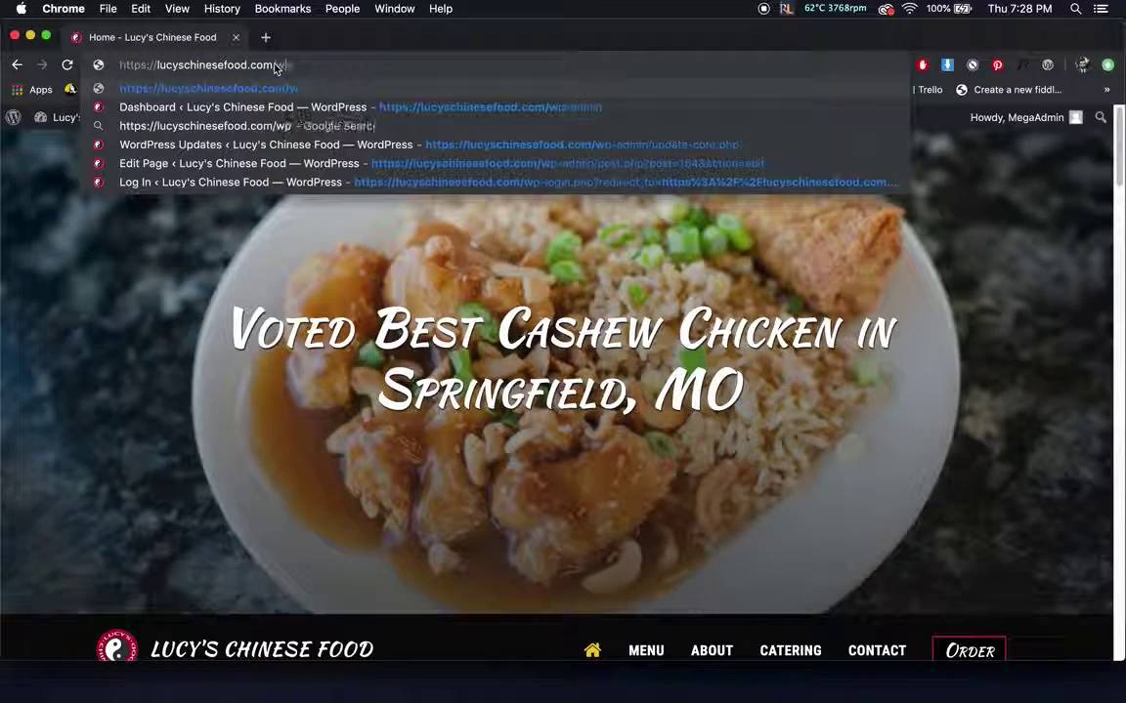
{"action": "key", "text": "Return"}
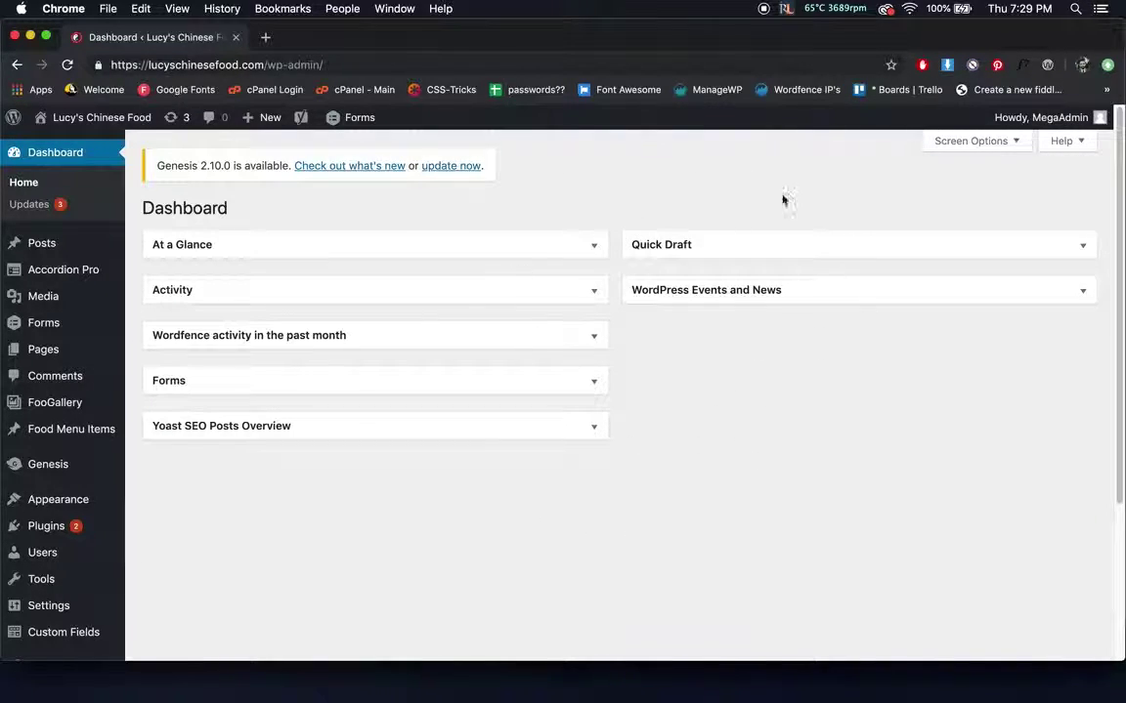
Expand and collapse the At a Glance, Quick Draft, Activity and Wordfence activity widgets on the dashboard to view their contents.
{"action": "left_click", "coordinate": [592, 250]}
{"action": "left_click", "coordinate": [593, 248]}
{"action": "left_click", "coordinate": [873, 254]}
{"action": "left_click", "coordinate": [872, 254]}
{"action": "left_click", "coordinate": [574, 243]}
{"action": "left_click", "coordinate": [532, 240]}
{"action": "left_click", "coordinate": [557, 299]}
{"action": "left_click", "coordinate": [558, 301]}
{"action": "left_click", "coordinate": [553, 342]}
{"action": "left_click", "coordinate": [571, 341]}
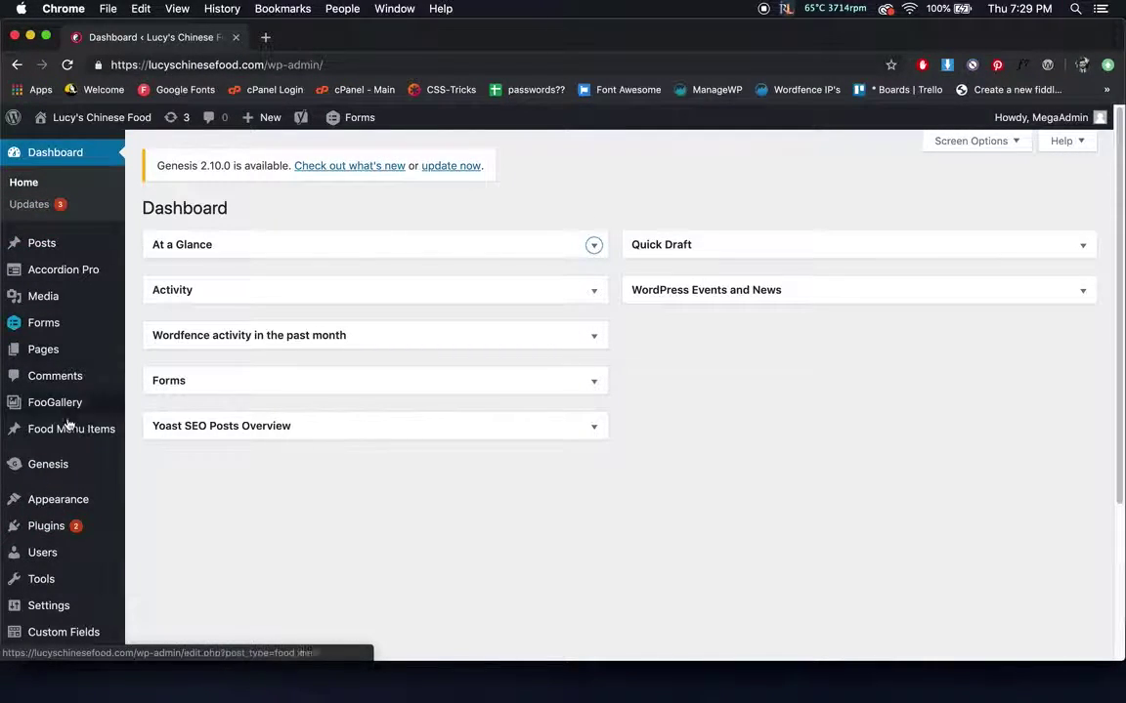
Open the WordPress Updates page and review the available plugin and theme updates.
{"action": "mouse_move", "coordinate": [55, 588]}
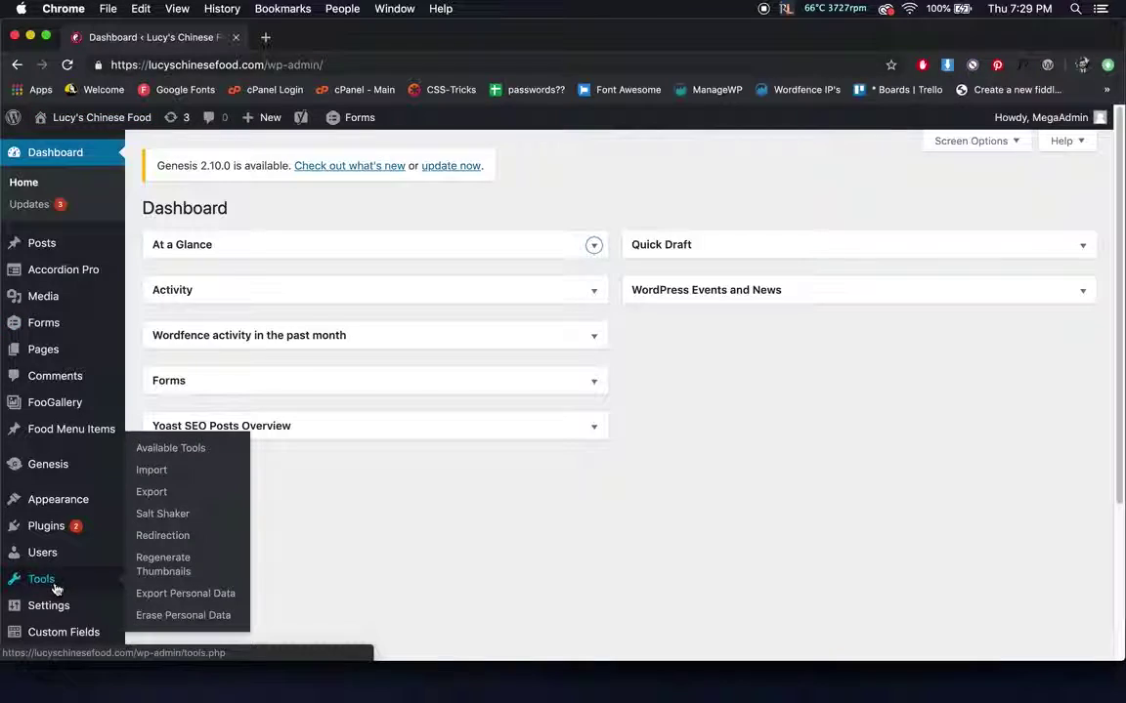
{"action": "left_click", "coordinate": [32, 207]}
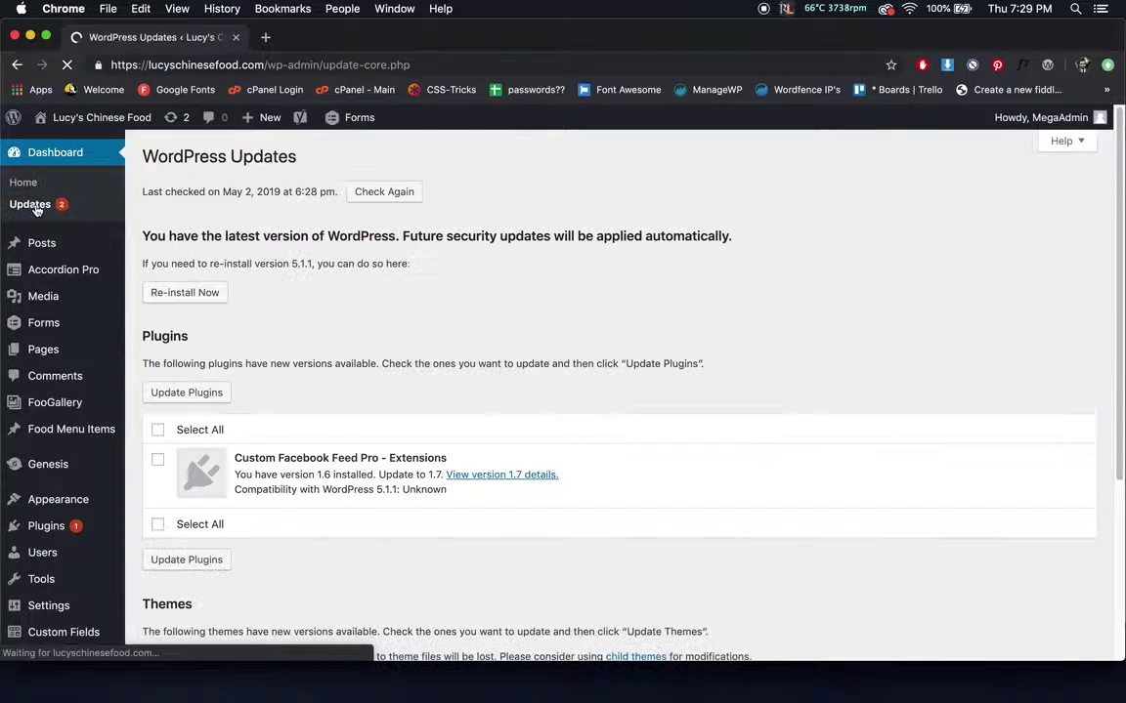
{"action": "scroll", "coordinate": [411, 273], "scroll_direction": "down", "scroll_amount": 3}
{"action": "scroll", "coordinate": [410, 274], "scroll_direction": "up", "scroll_amount": 3}
{"action": "scroll", "coordinate": [410, 278], "scroll_direction": "down", "scroll_amount": 5}
{"action": "scroll", "coordinate": [269, 326], "scroll_direction": "up", "scroll_amount": 5}
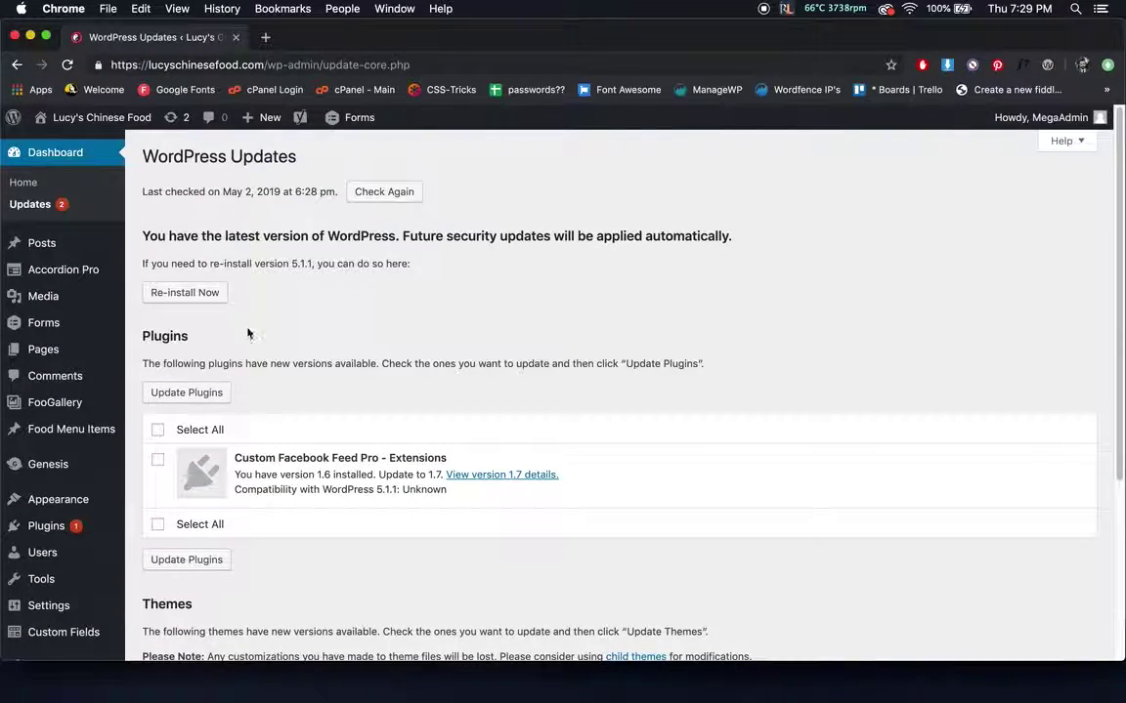
{"action": "scroll", "coordinate": [232, 334], "scroll_direction": "down", "scroll_amount": 6}
{"action": "scroll", "coordinate": [302, 396], "scroll_direction": "up", "scroll_amount": 5}
{"action": "left_click", "coordinate": [157, 430]}
{"action": "scroll", "coordinate": [273, 436], "scroll_direction": "down", "scroll_amount": 3}
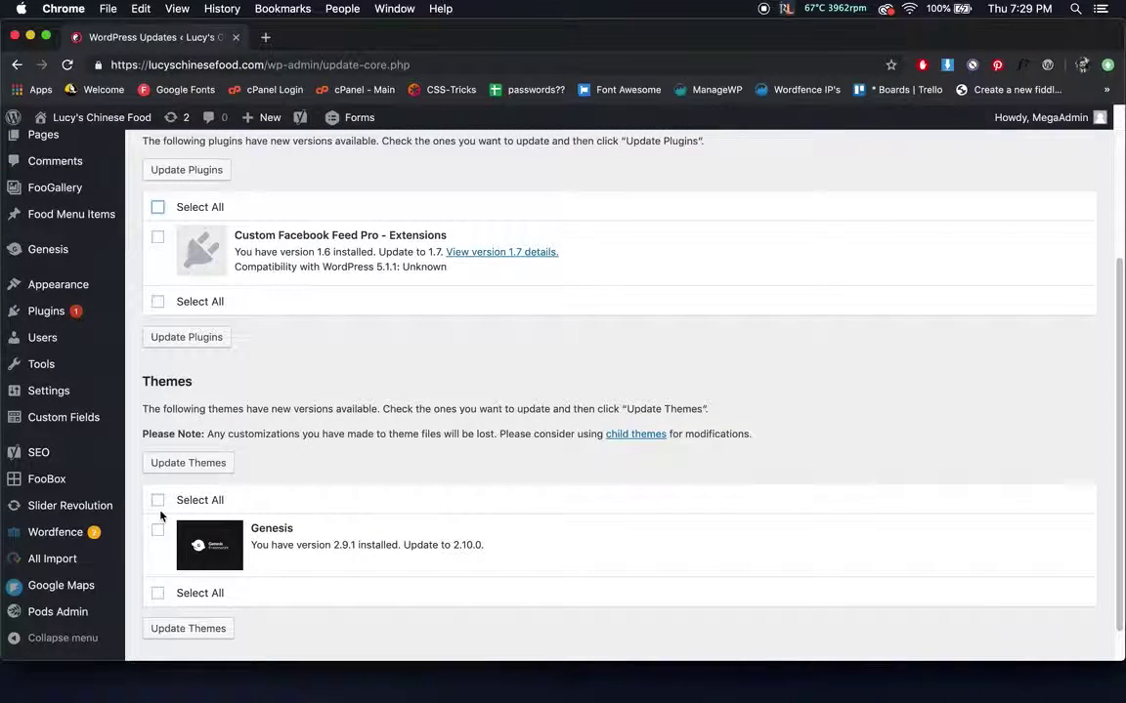
{"action": "scroll", "coordinate": [455, 501], "scroll_direction": "up", "scroll_amount": 3}
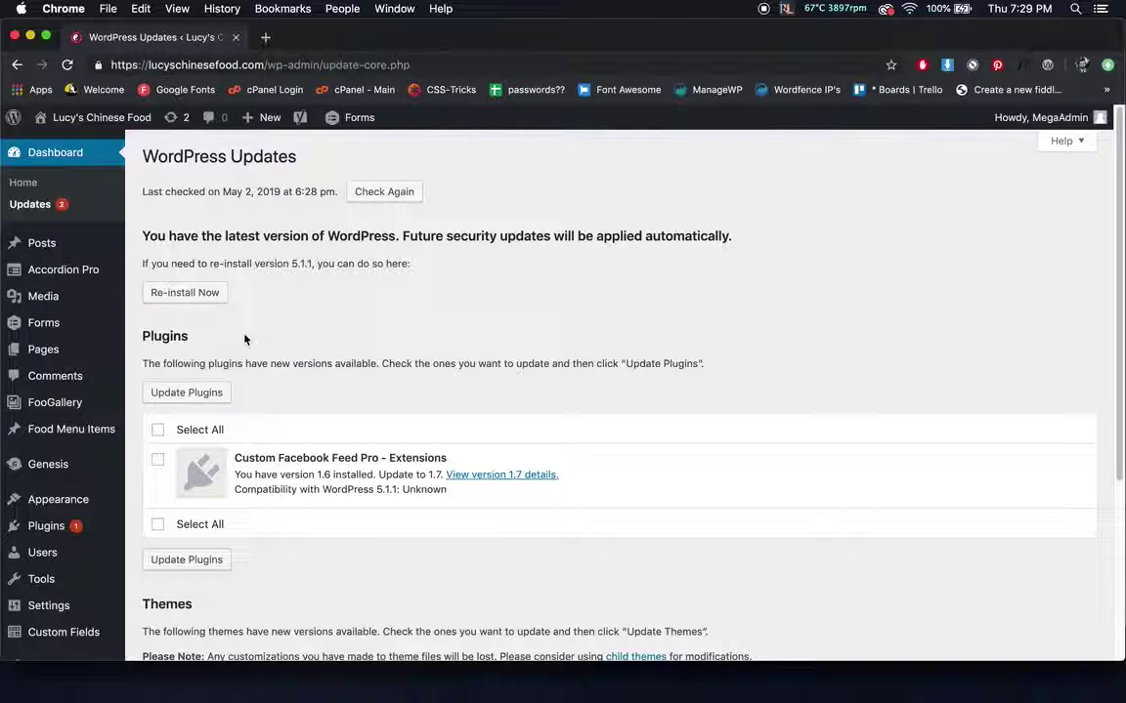
Open the Media Library and switch it from list view to grid view.
{"action": "left_click", "coordinate": [66, 301]}
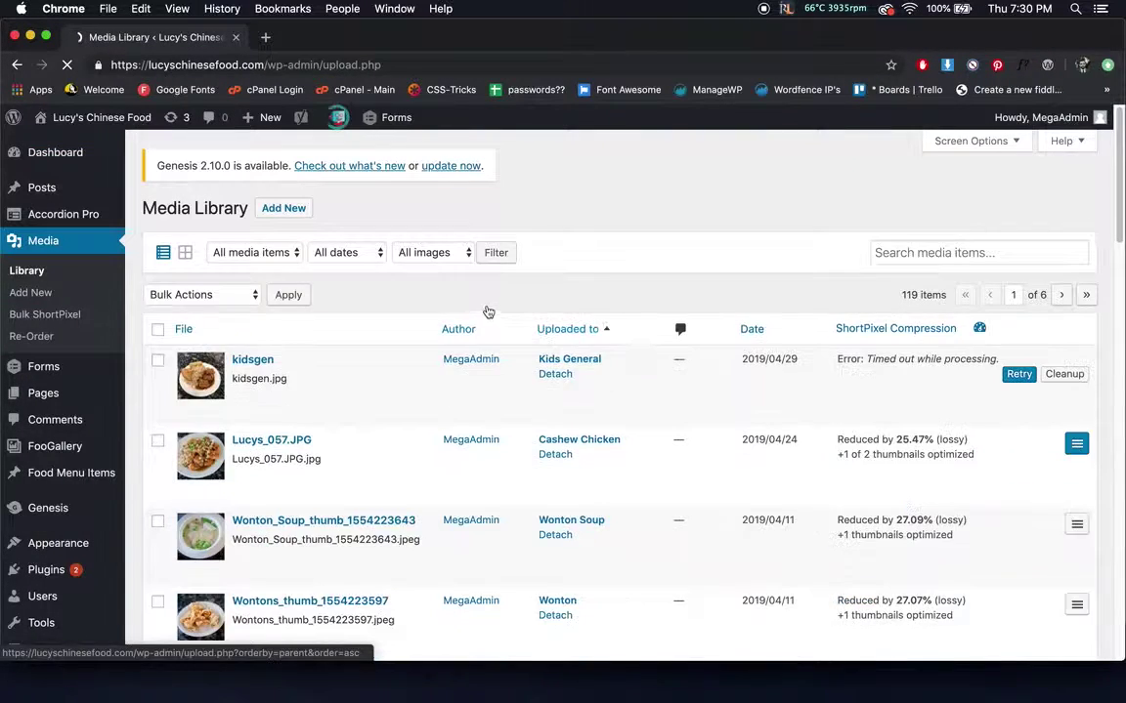
{"action": "scroll", "coordinate": [598, 493], "scroll_direction": "down", "scroll_amount": 3}
{"action": "scroll", "coordinate": [598, 491], "scroll_direction": "up", "scroll_amount": 3}
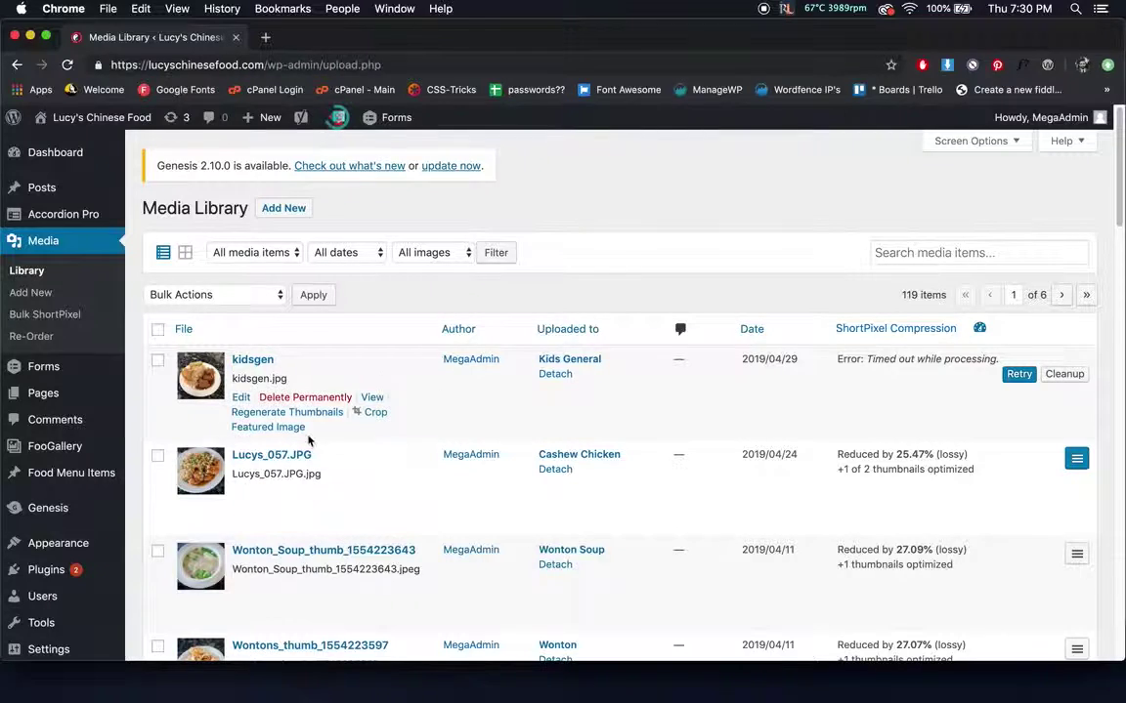
{"action": "left_click", "coordinate": [185, 253]}
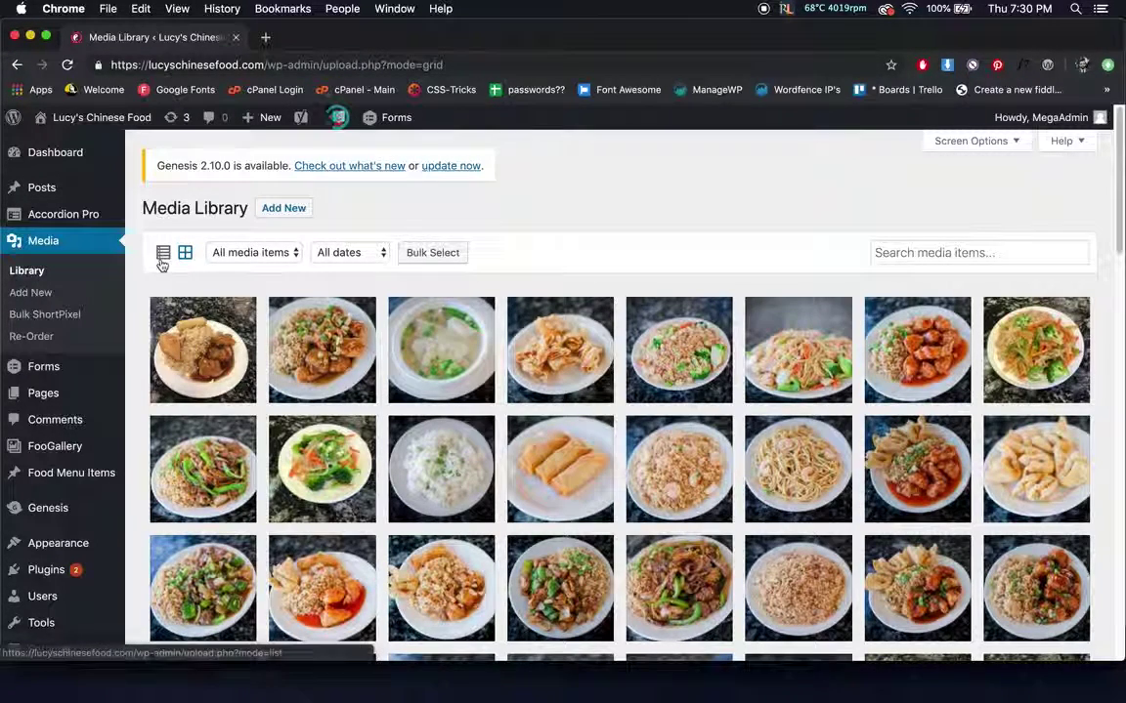
Look through the media type and date filter options of the Media Library without changing them.
{"action": "left_click", "coordinate": [256, 253]}
{"action": "left_click", "coordinate": [342, 259]}
{"action": "left_click", "coordinate": [342, 259]}
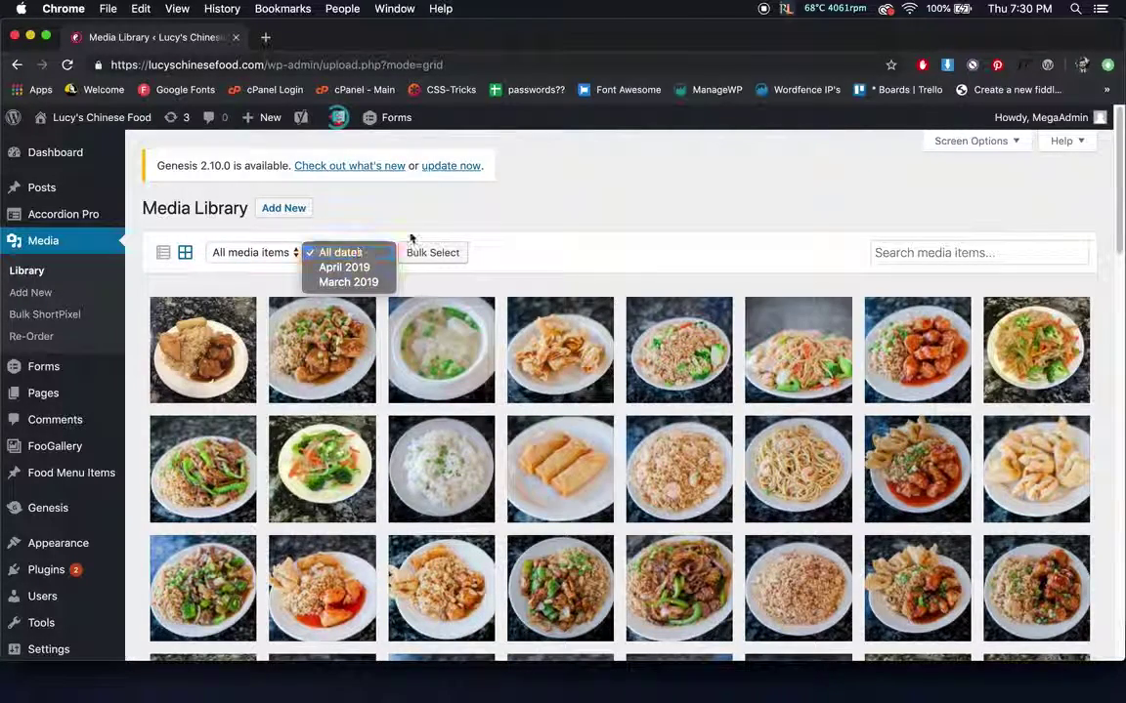
{"action": "left_click", "coordinate": [272, 254]}
{"action": "left_click", "coordinate": [270, 253]}
{"action": "left_click", "coordinate": [518, 229]}
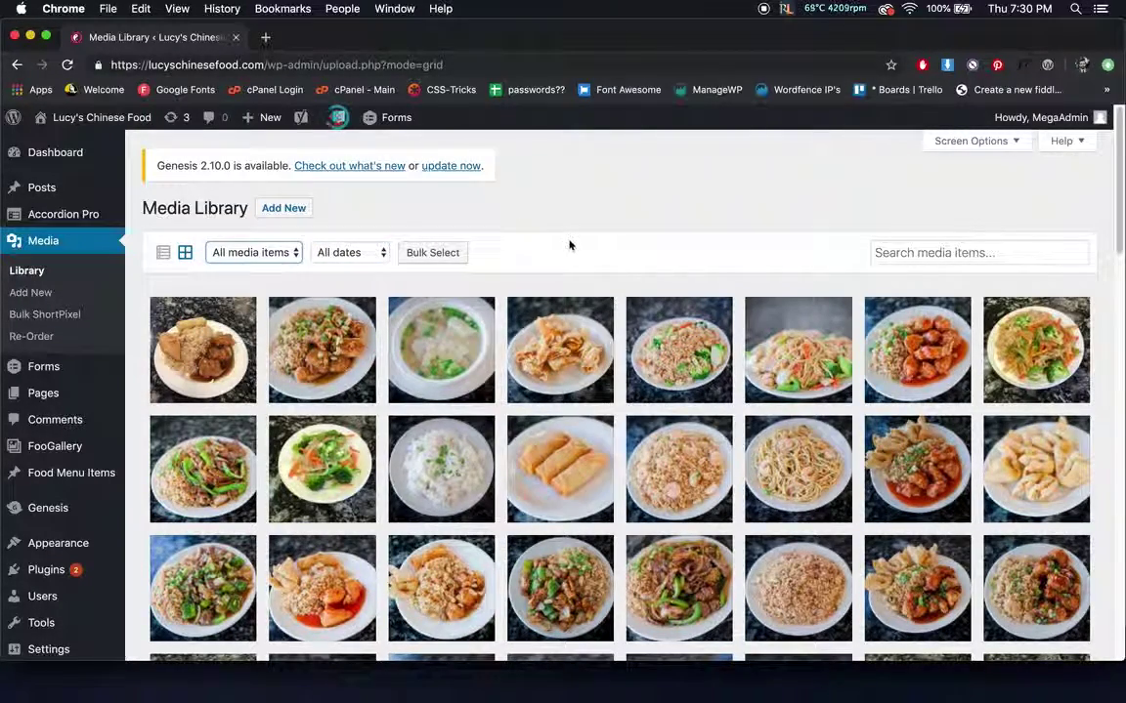
Search the Media Library for "general" and clear the search.
{"action": "left_click", "coordinate": [923, 251]}
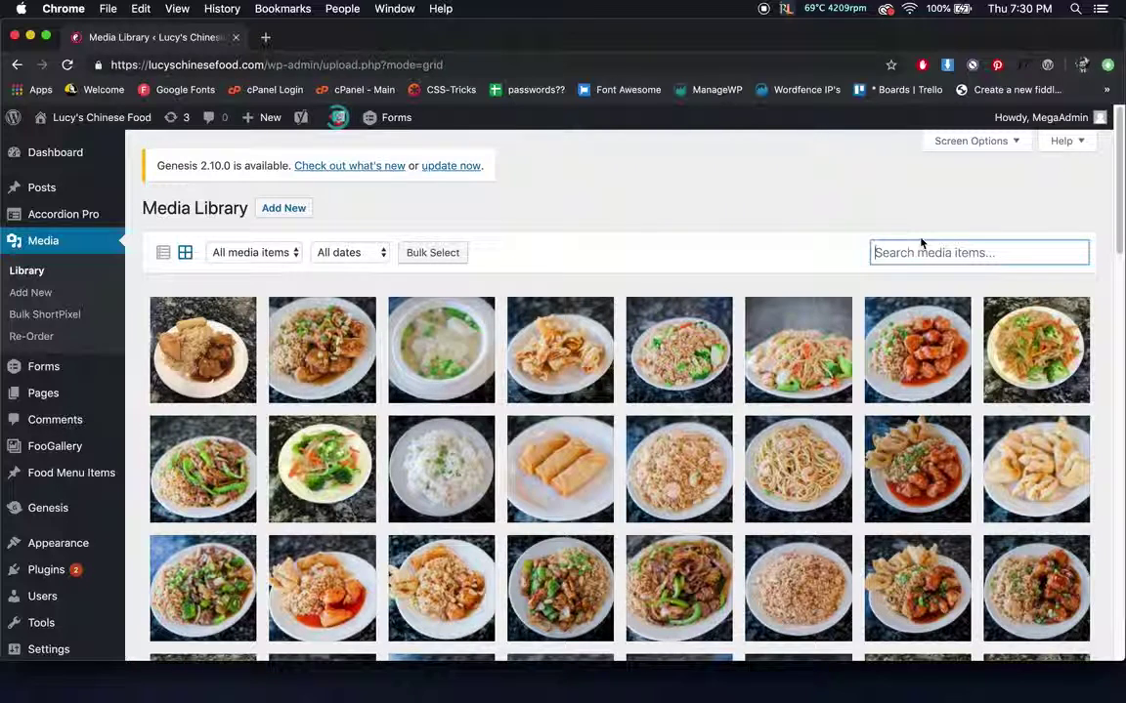
{"action": "type", "text": "general"}
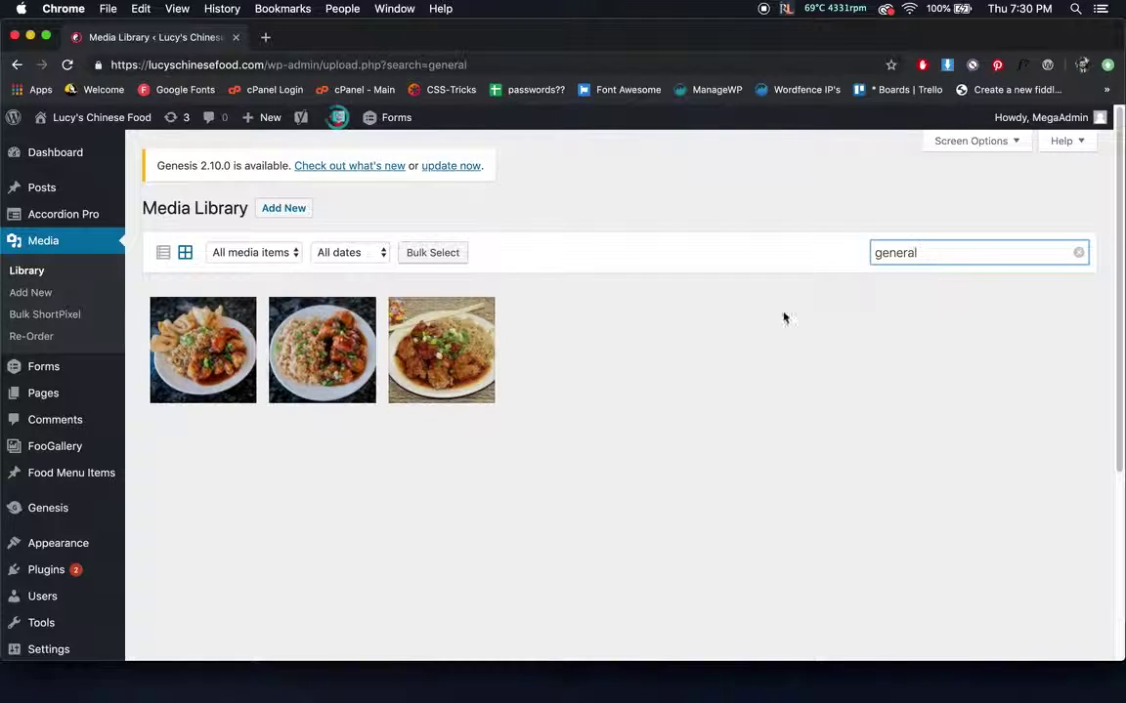
{"action": "left_click", "coordinate": [1079, 255]}
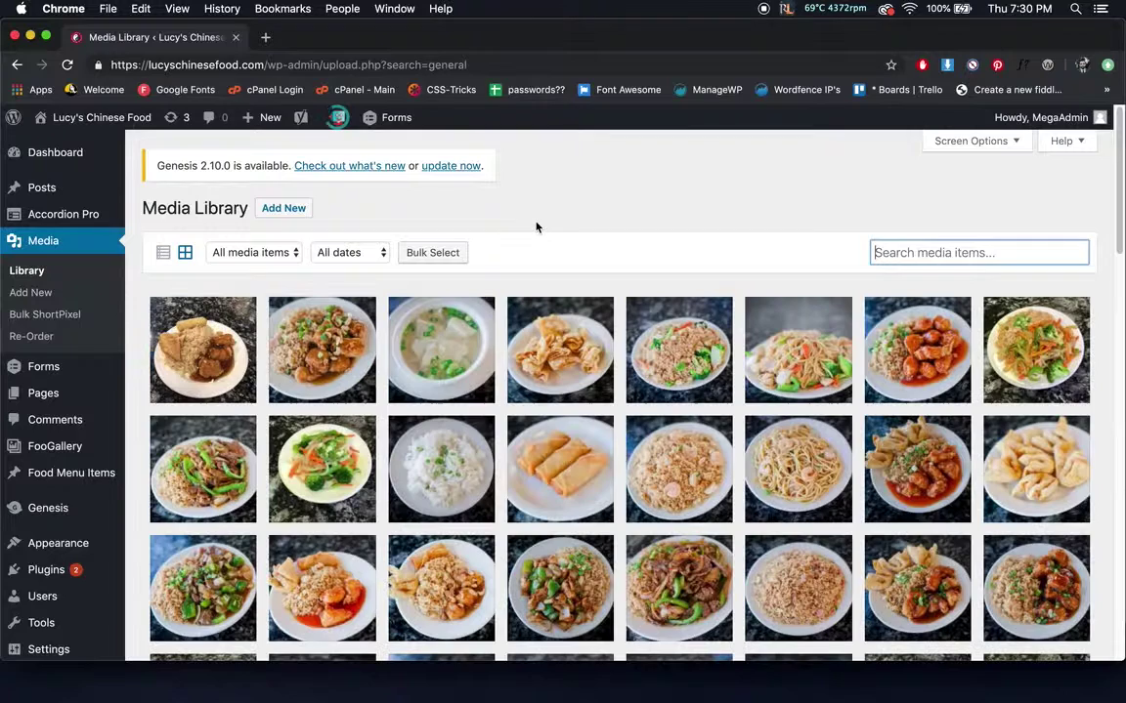
Show the upload area for new media, open the file chooser and cancel it without selecting a file.
{"action": "left_click", "coordinate": [281, 209]}
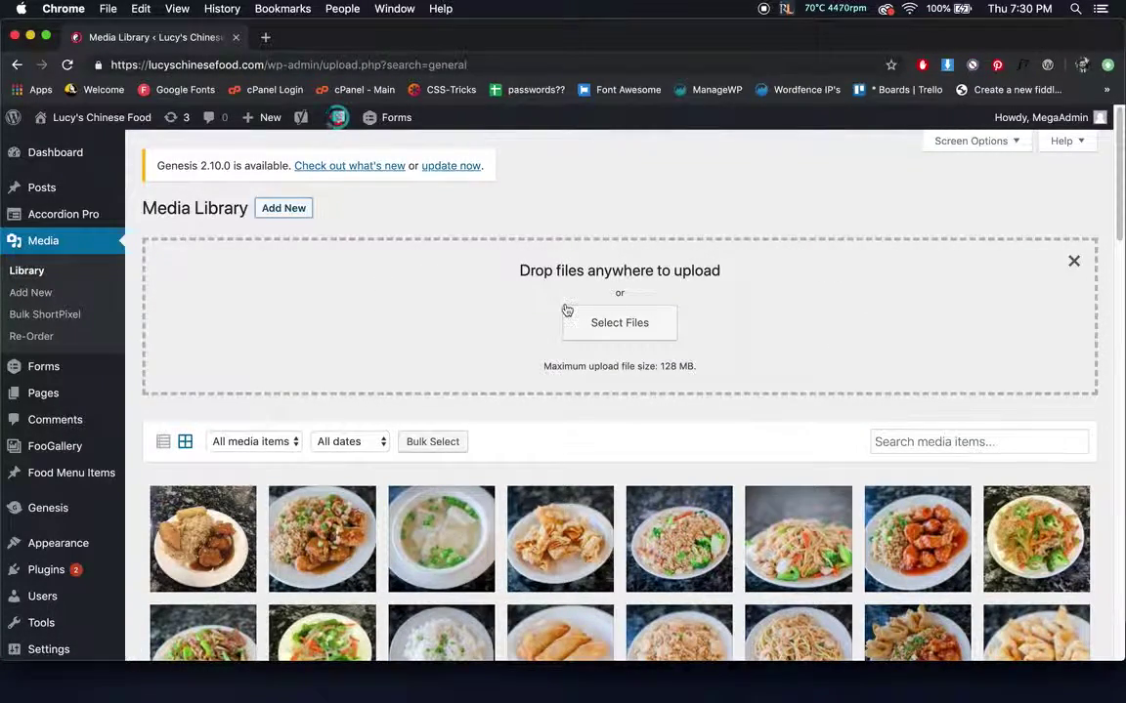
{"action": "left_click", "coordinate": [640, 318]}
{"action": "left_click", "coordinate": [768, 419]}
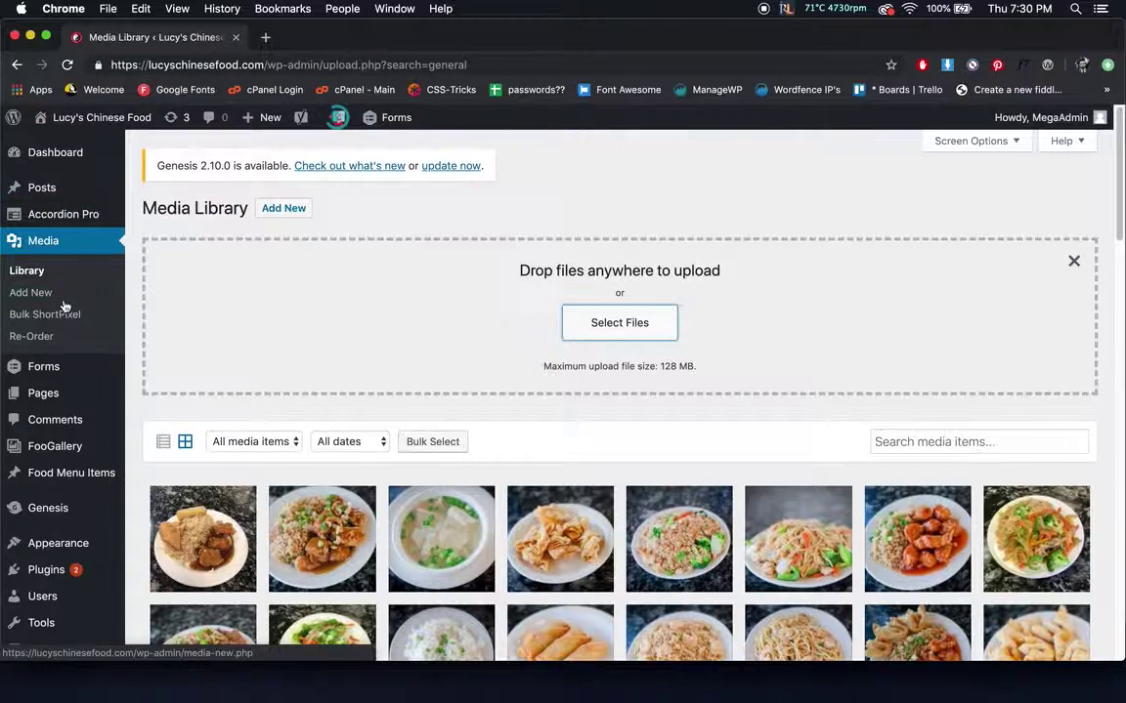
Open the list of forms, view the Career form's settings options, and open the Contact form for editing.
{"action": "mouse_move", "coordinate": [69, 383]}
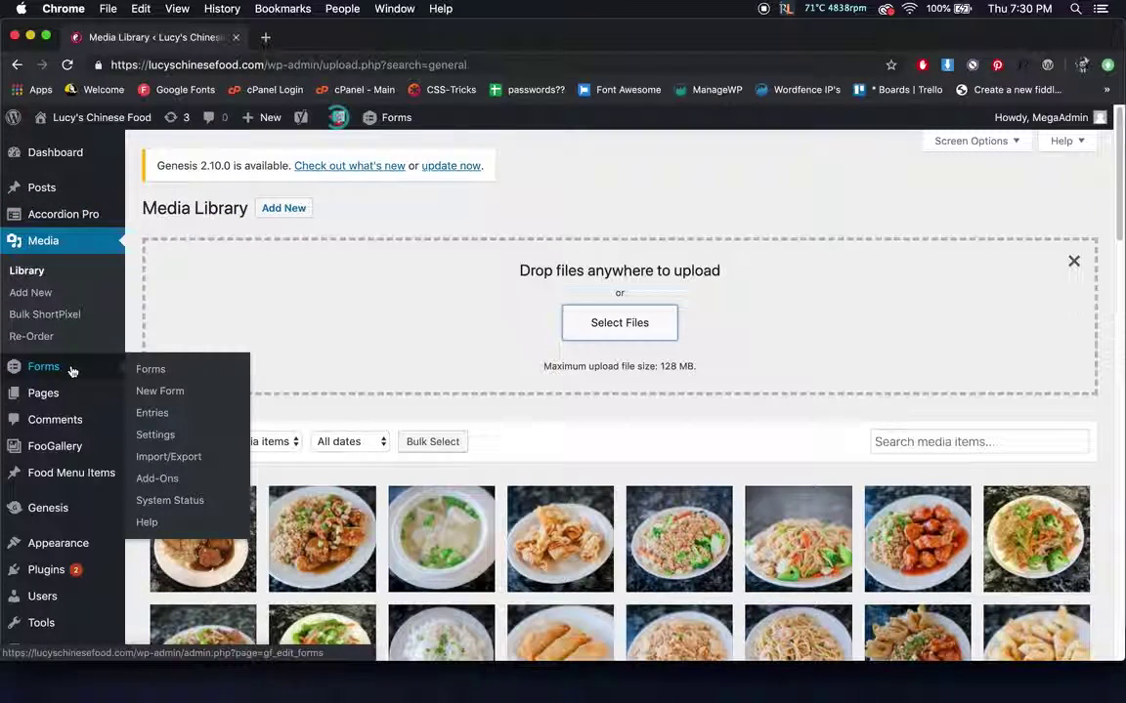
{"action": "left_click", "coordinate": [71, 369]}
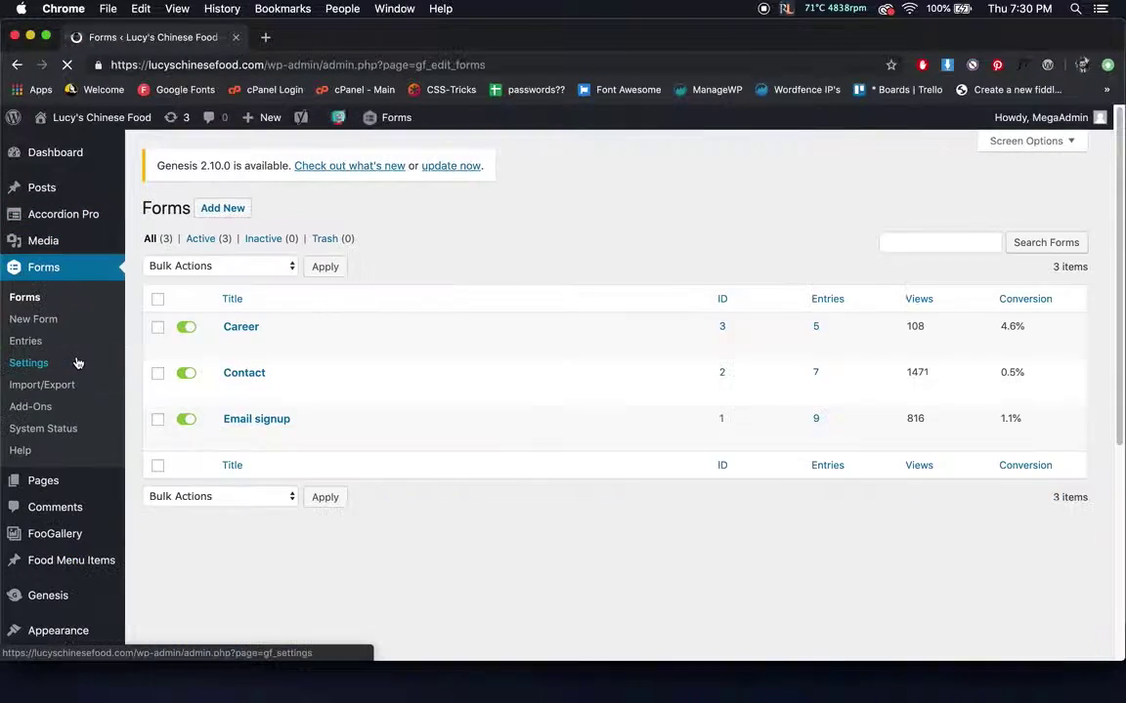
{"action": "mouse_move", "coordinate": [266, 329]}
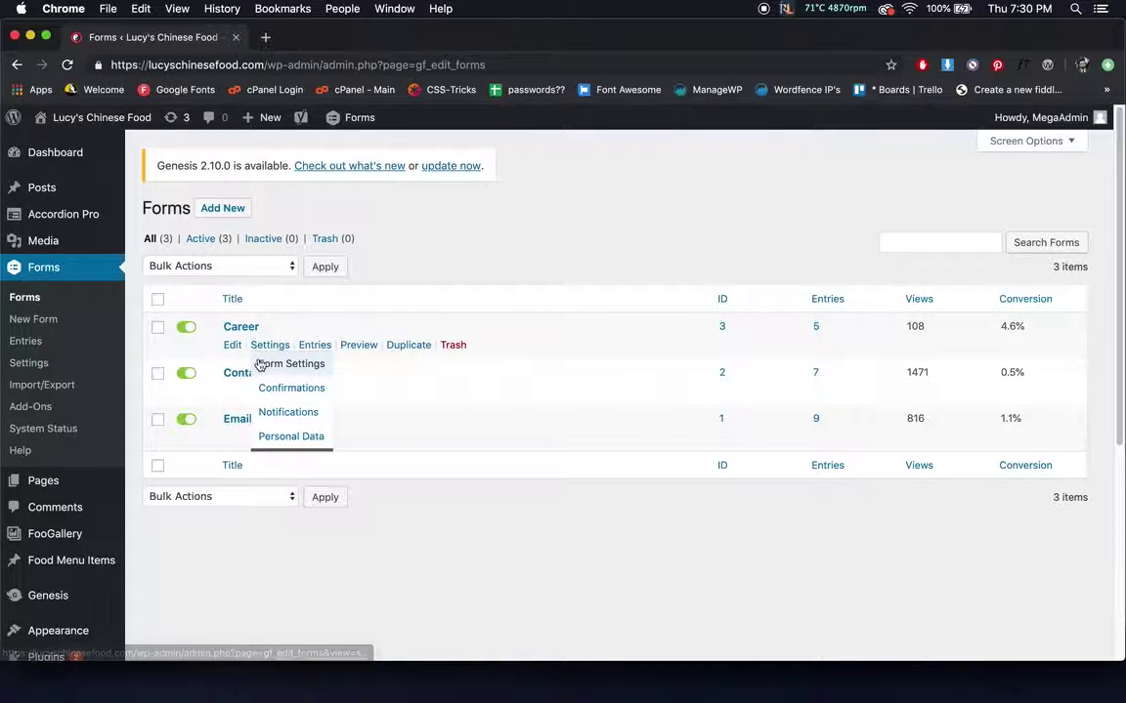
{"action": "mouse_move", "coordinate": [291, 430]}
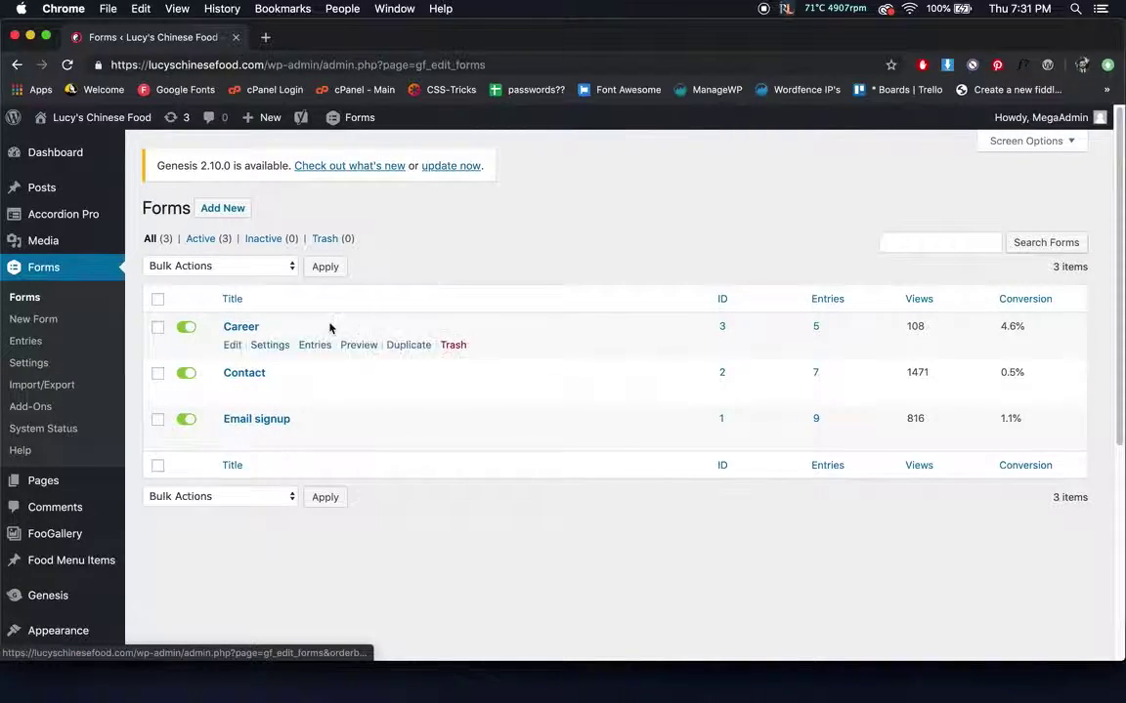
{"action": "left_click", "coordinate": [236, 378]}
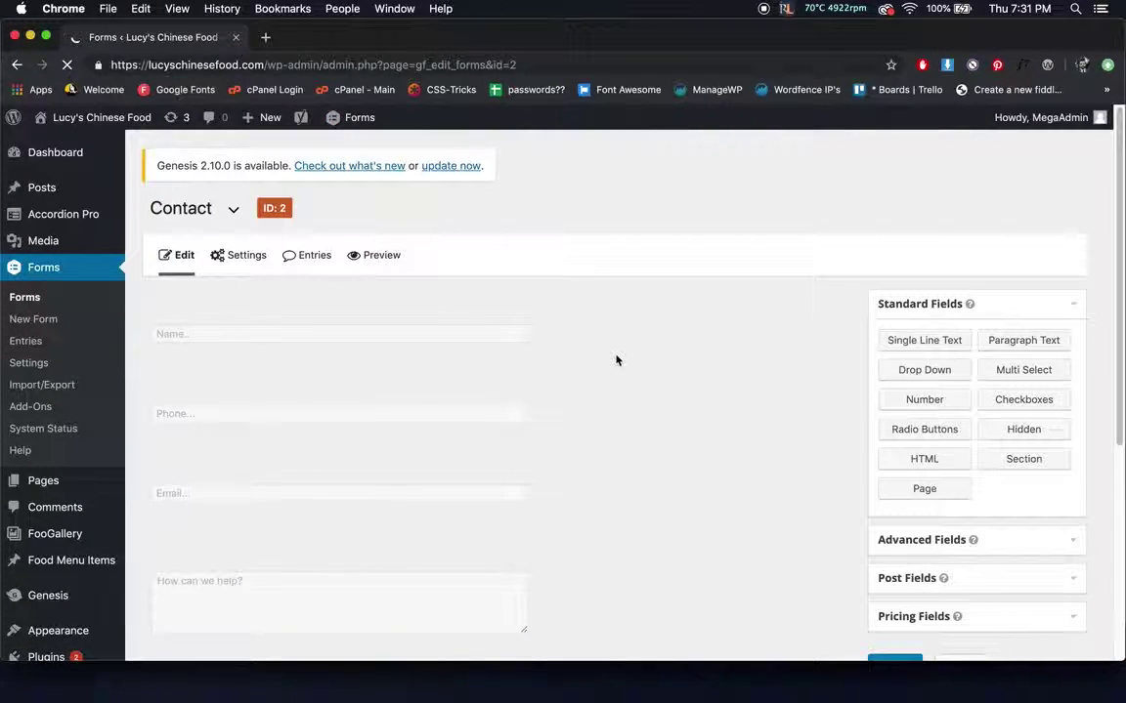
Add an advanced Address field to the Contact form and place it between the Email field and the "How can we help?" field.
{"action": "scroll", "coordinate": [615, 360], "scroll_direction": "down", "scroll_amount": 1}
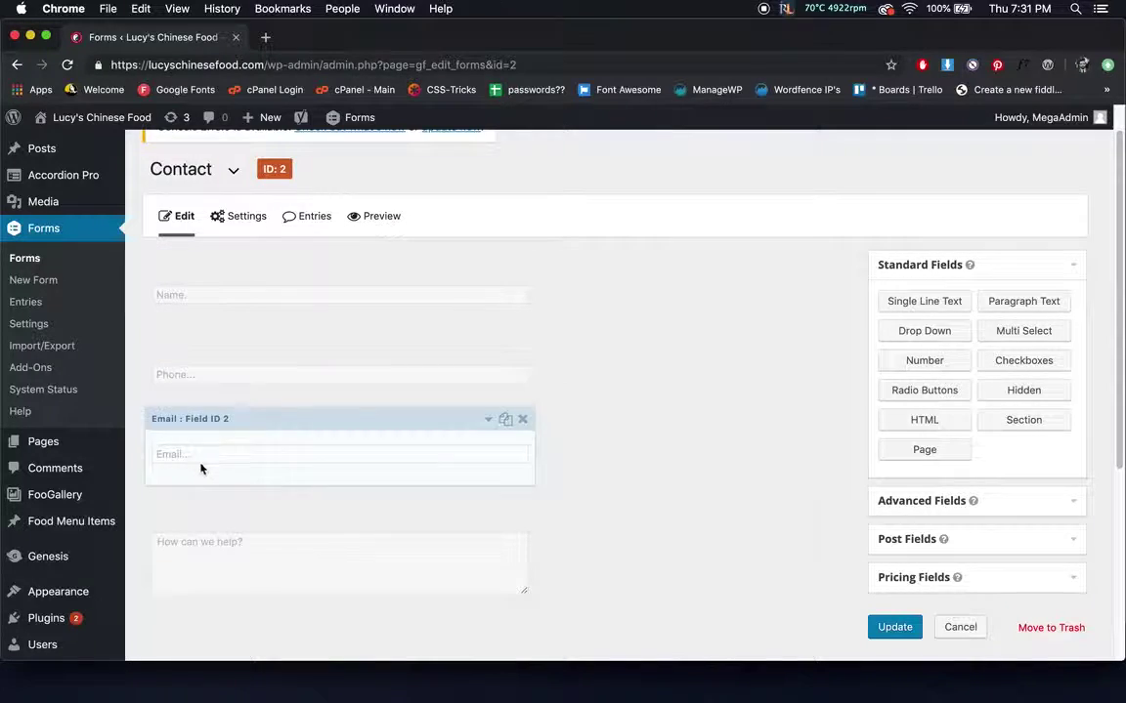
{"action": "scroll", "coordinate": [733, 484], "scroll_direction": "down", "scroll_amount": 1}
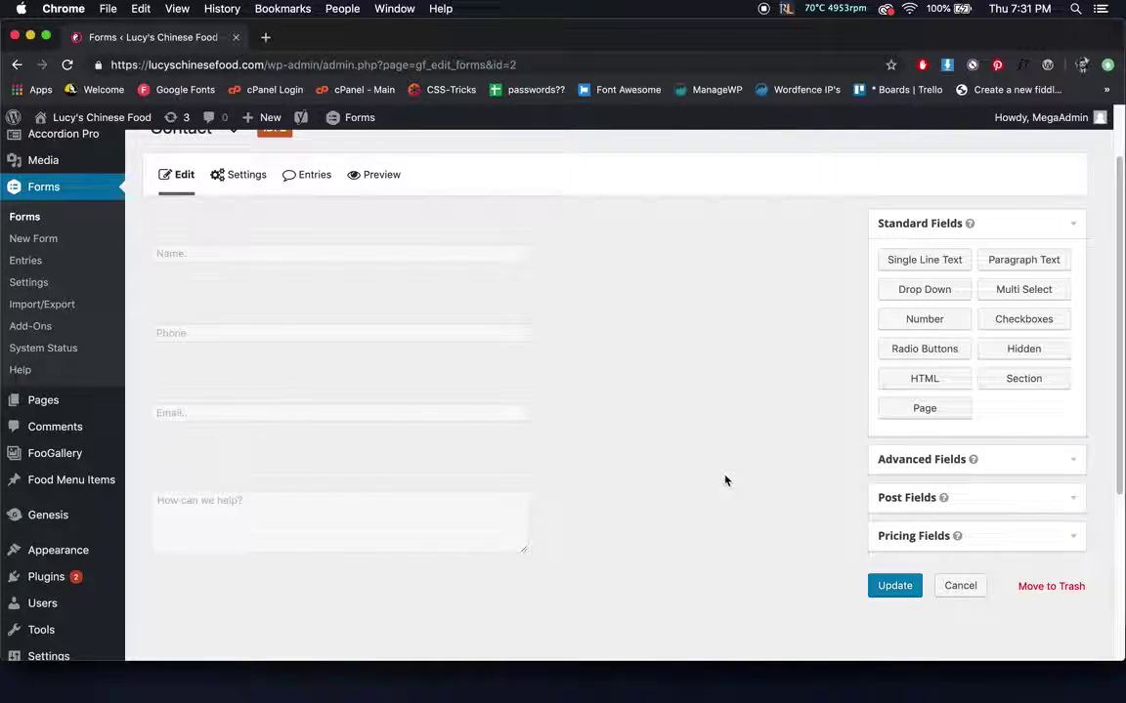
{"action": "left_click", "coordinate": [1056, 459]}
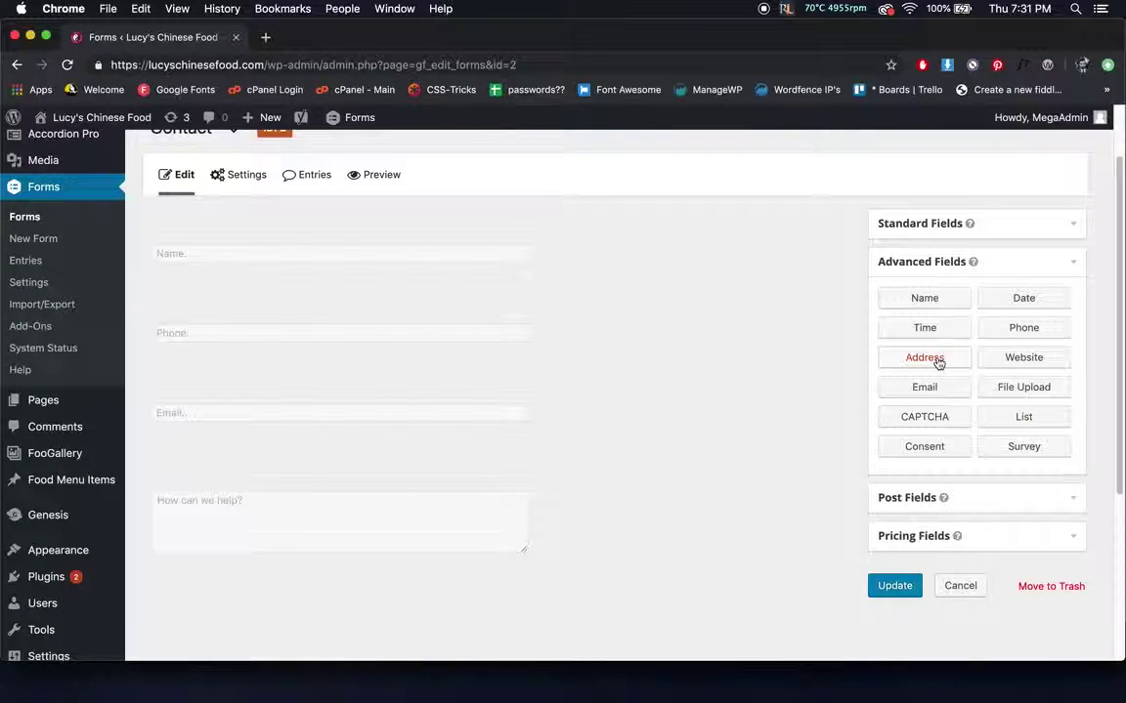
{"action": "left_click", "coordinate": [924, 358]}
{"action": "scroll", "coordinate": [443, 390], "scroll_direction": "down", "scroll_amount": 5}
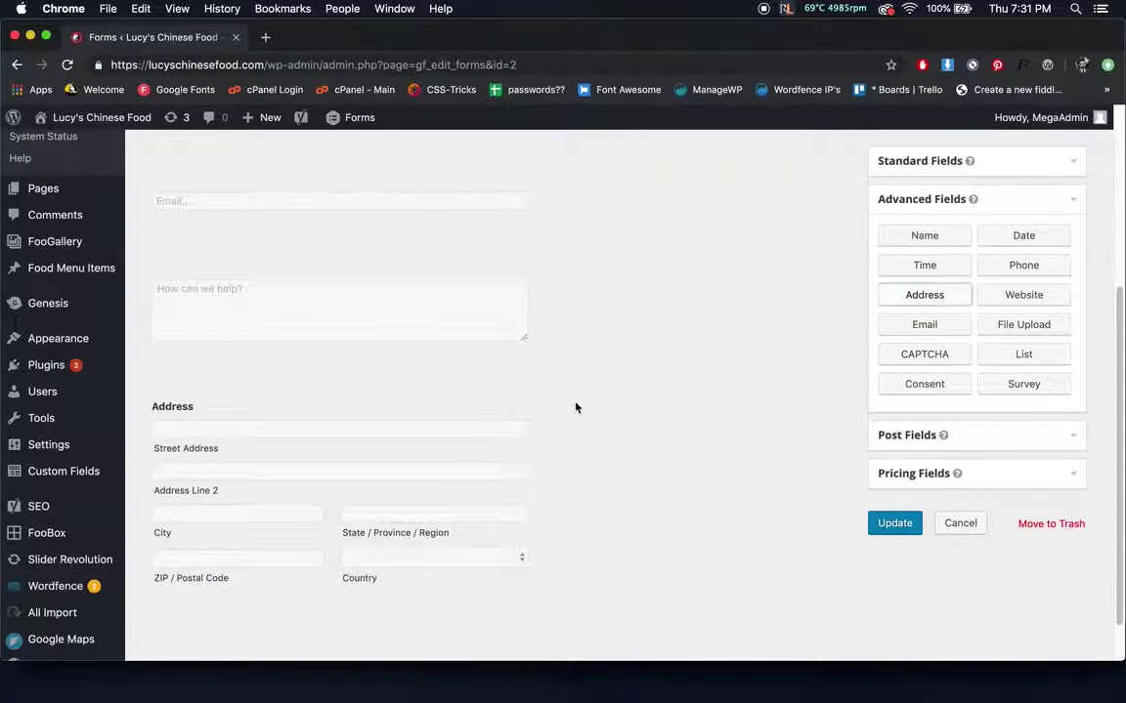
{"action": "left_click_drag", "start_coordinate": [414, 409], "coordinate": [419, 292]}
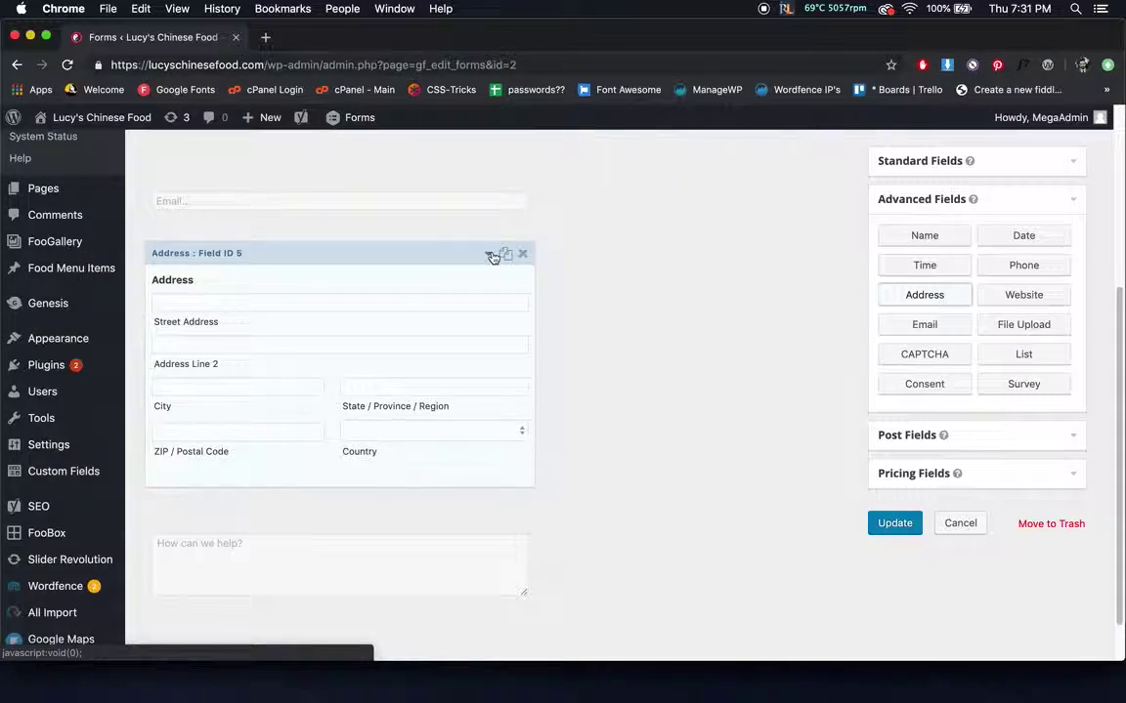
Hide the Address Line 2 and Country subfields in the Address field's general settings.
{"action": "left_click", "coordinate": [489, 255]}
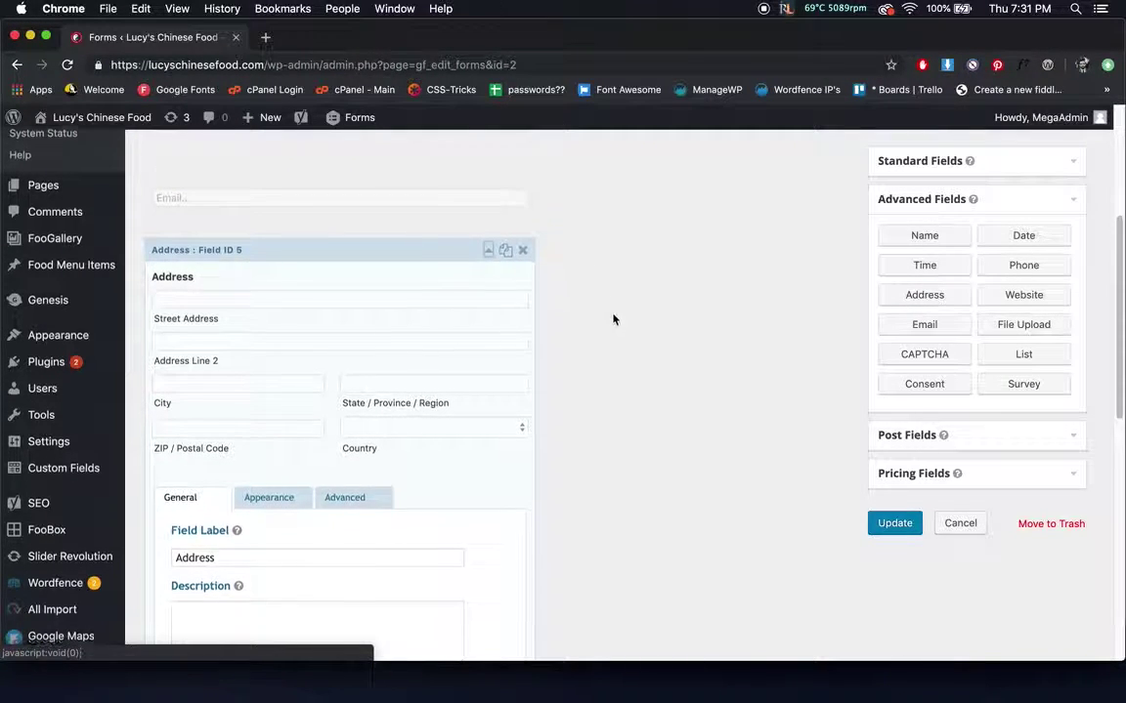
{"action": "scroll", "coordinate": [612, 319], "scroll_direction": "down", "scroll_amount": 3}
{"action": "scroll", "coordinate": [231, 253], "scroll_direction": "down", "scroll_amount": 1}
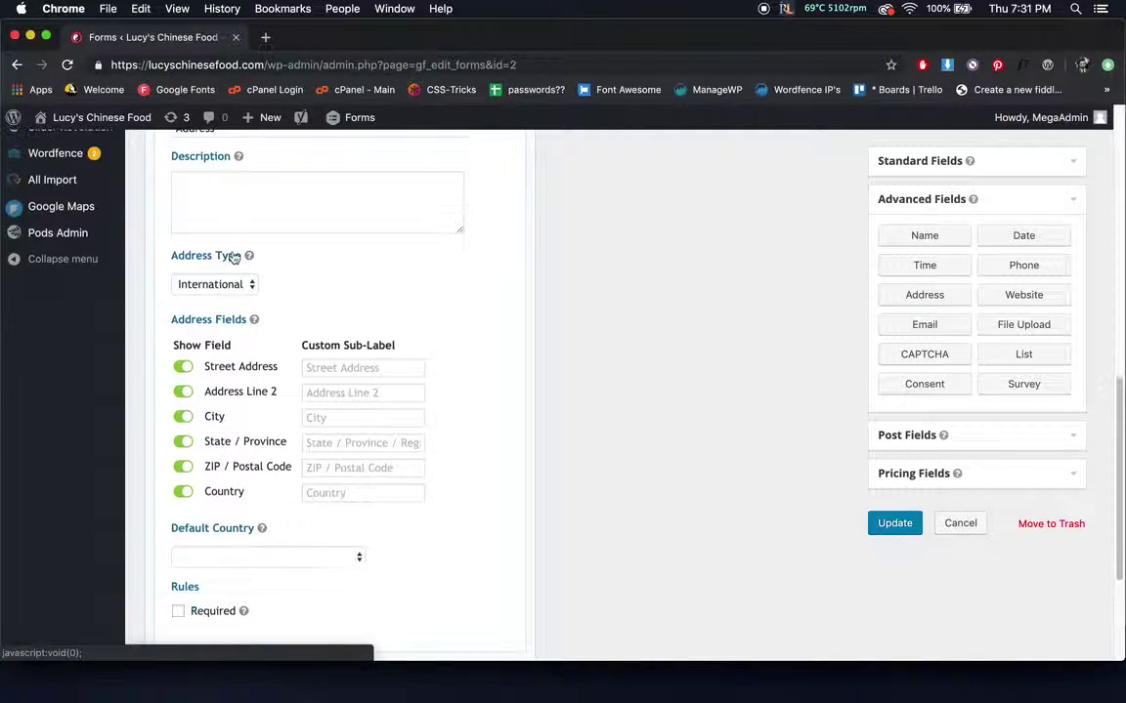
{"action": "left_click", "coordinate": [182, 391]}
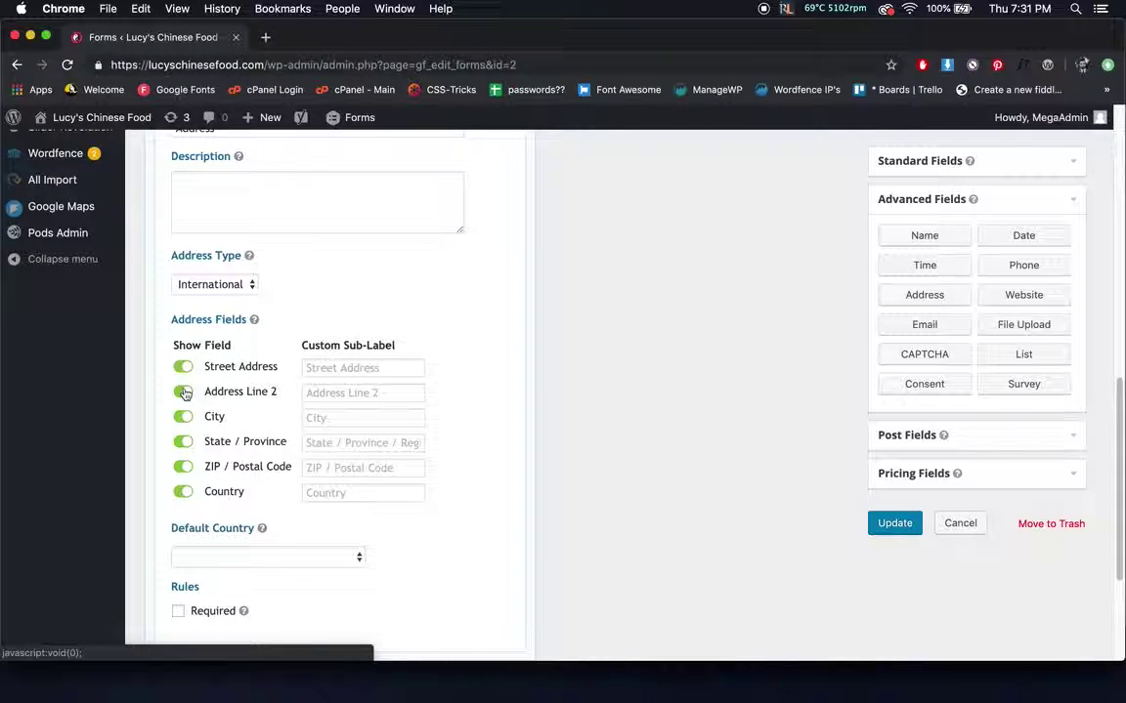
{"action": "scroll", "coordinate": [186, 394], "scroll_direction": "down", "scroll_amount": 1}
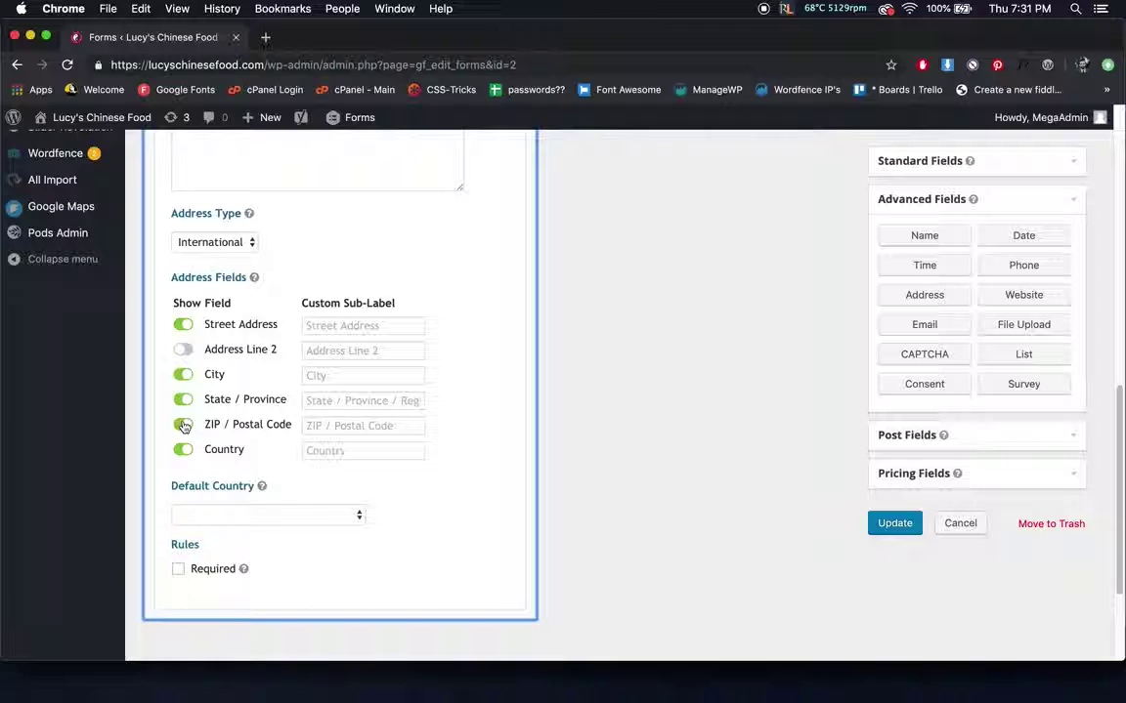
{"action": "left_click", "coordinate": [182, 451]}
{"action": "scroll", "coordinate": [496, 491], "scroll_direction": "up", "scroll_amount": 5}
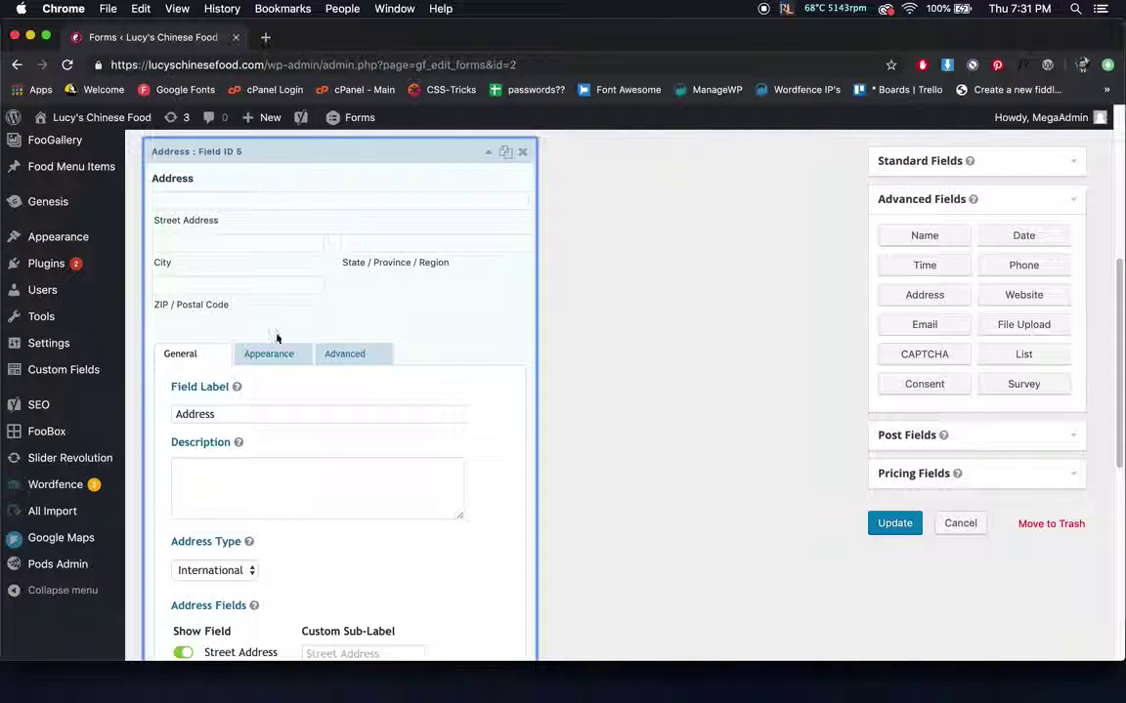
{"action": "scroll", "coordinate": [363, 381], "scroll_direction": "down", "scroll_amount": 3}
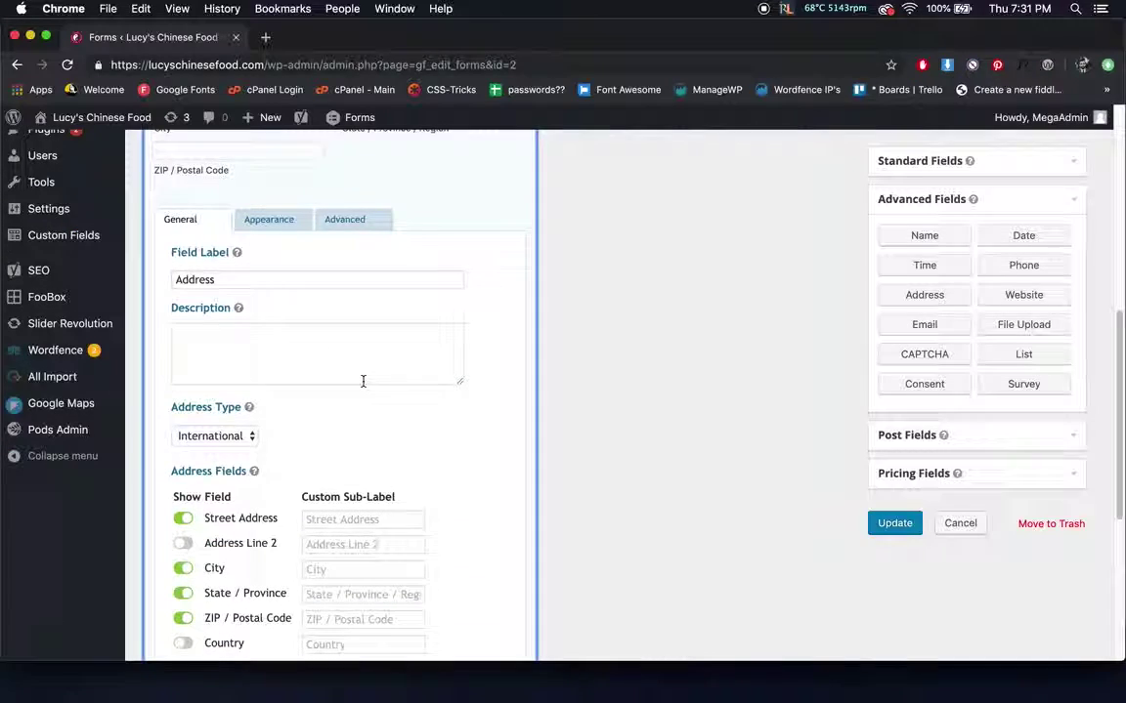
Set the Address field's Street Address placeholder to "Street Address" in its appearance settings.
{"action": "double_click", "coordinate": [226, 283]}
{"action": "left_click", "coordinate": [239, 278]}
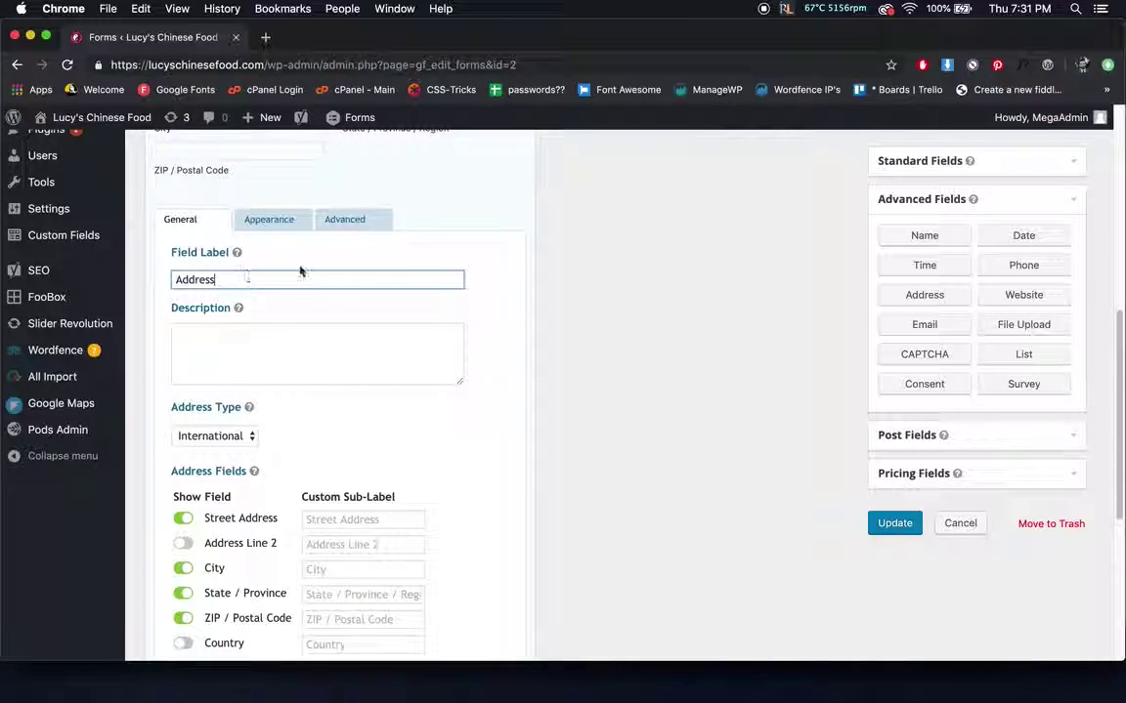
{"action": "scroll", "coordinate": [274, 274], "scroll_direction": "up", "scroll_amount": 7}
{"action": "scroll", "coordinate": [254, 371], "scroll_direction": "down", "scroll_amount": 2}
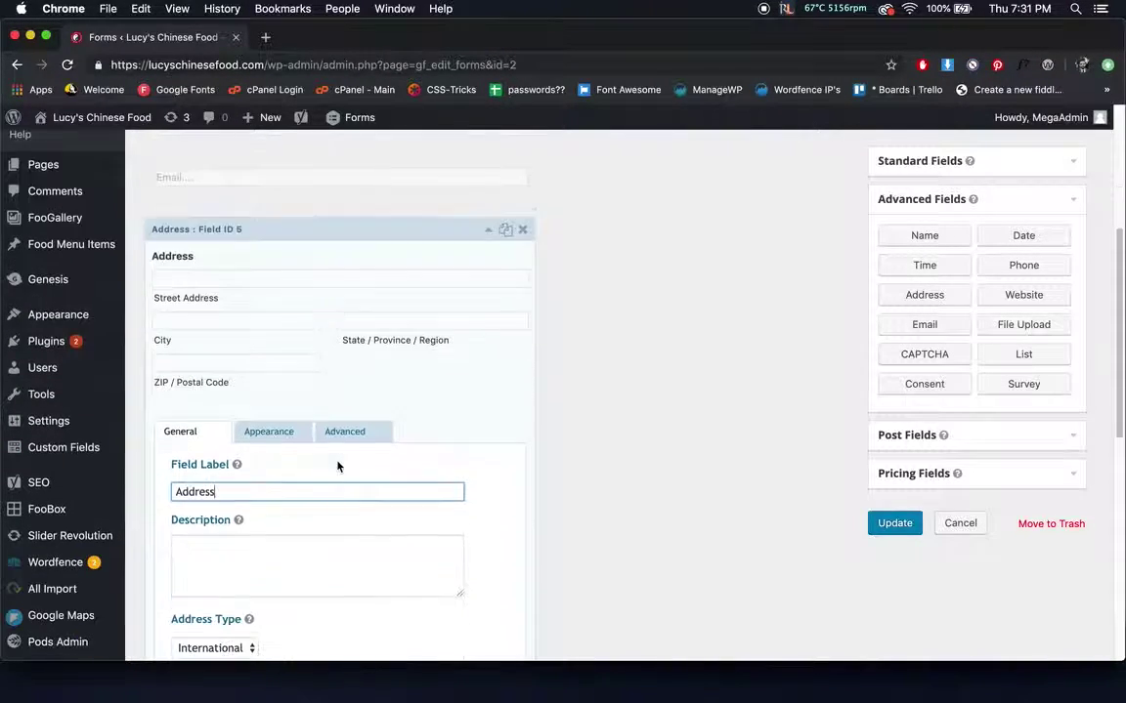
{"action": "left_click", "coordinate": [268, 433]}
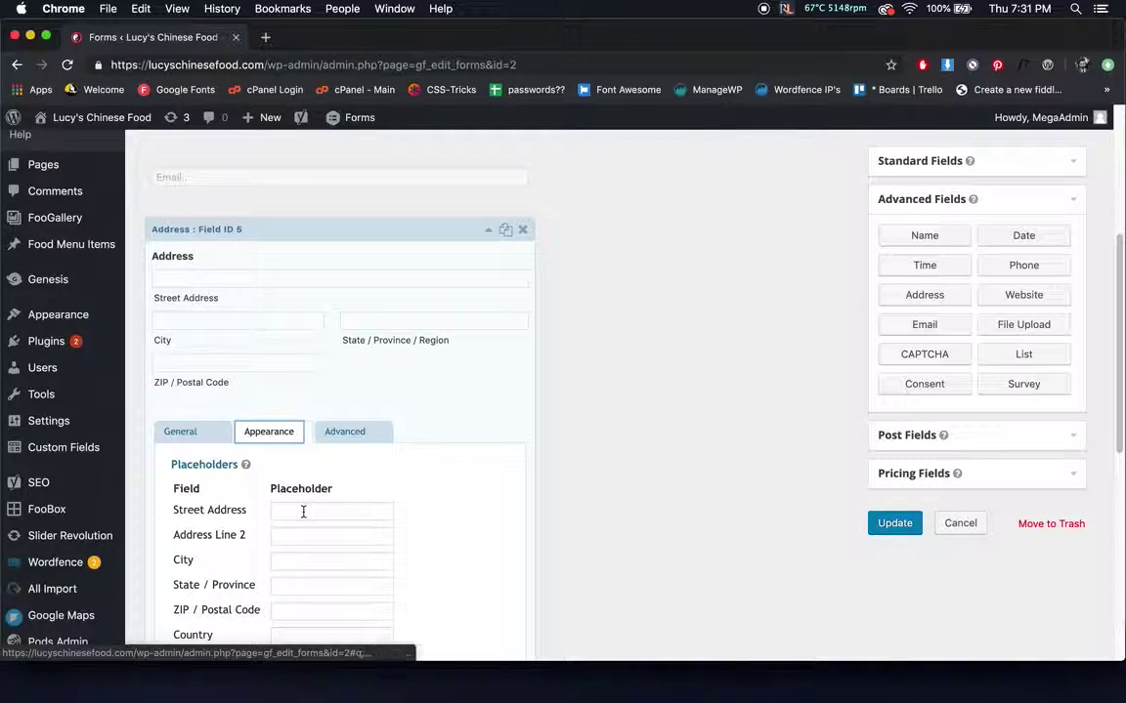
{"action": "scroll", "coordinate": [360, 504], "scroll_direction": "down", "scroll_amount": 1}
{"action": "left_click", "coordinate": [324, 451]}
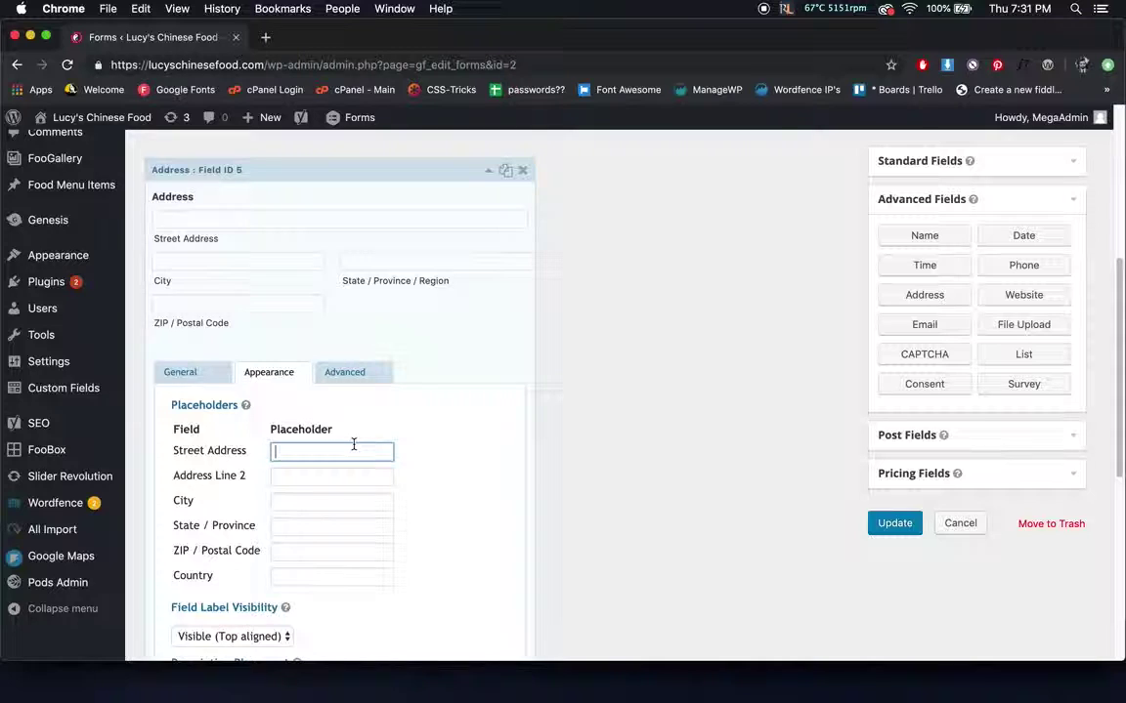
{"action": "type", "text": "Street Address"}
Set the Address field's label visibility and sub-label placement both to Hidden.
{"action": "scroll", "coordinate": [384, 351], "scroll_direction": "down", "scroll_amount": 2}
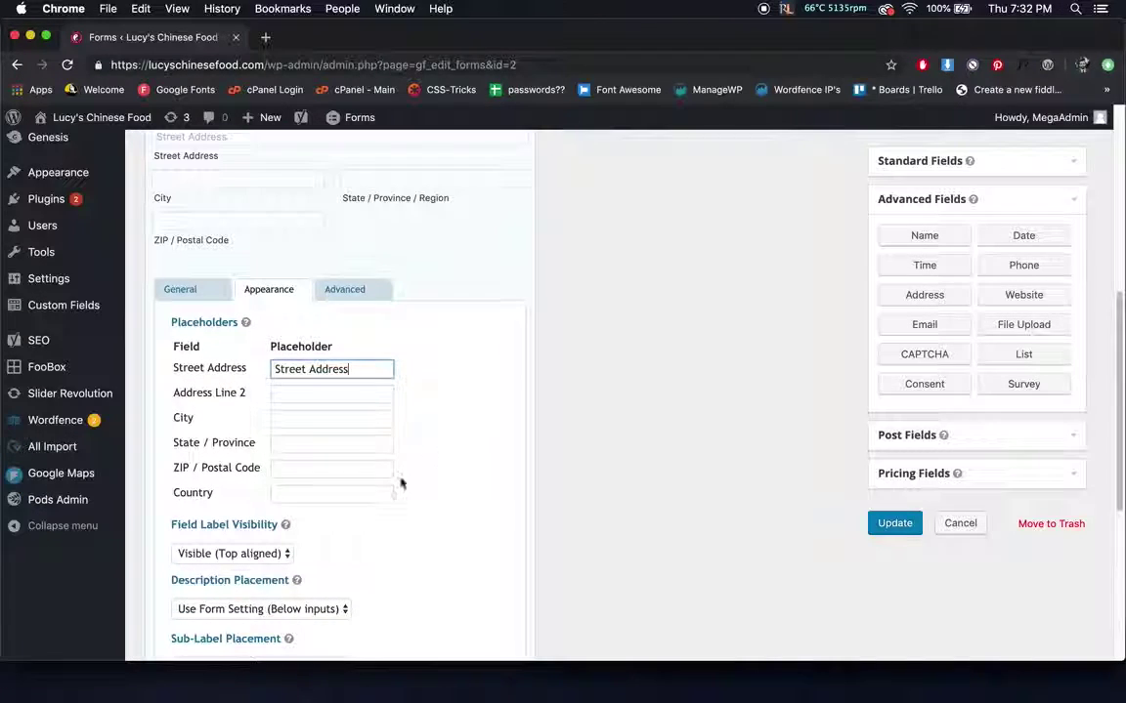
{"action": "left_click", "coordinate": [256, 554]}
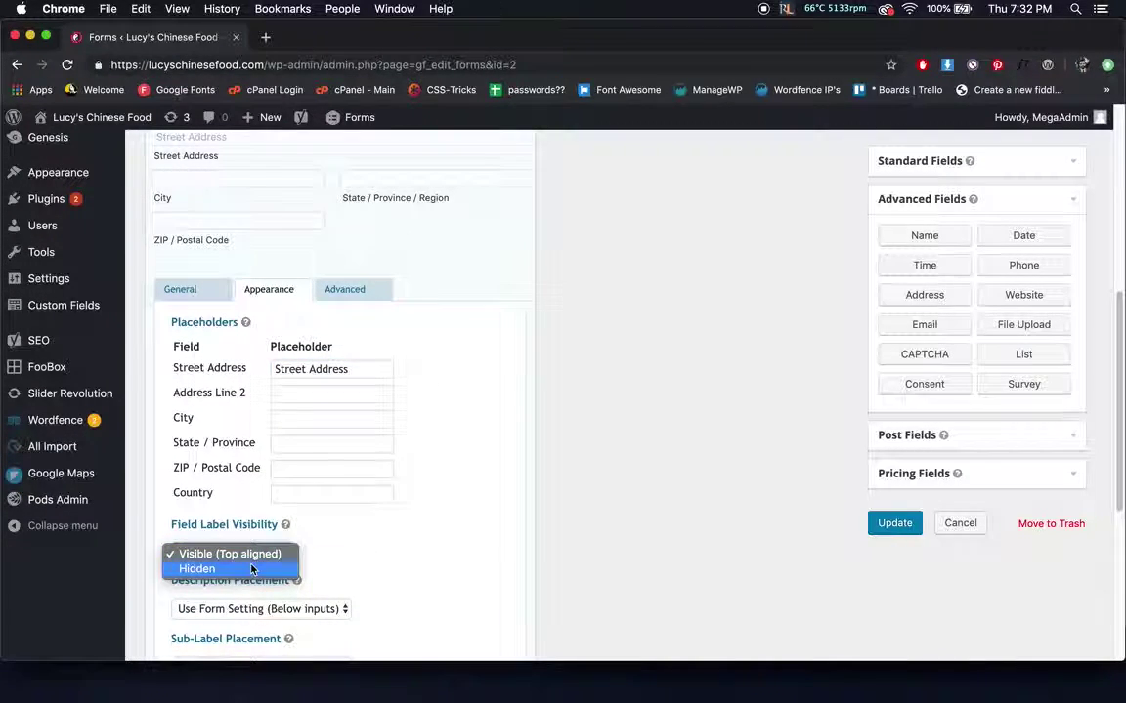
{"action": "left_click", "coordinate": [251, 569]}
{"action": "scroll", "coordinate": [441, 480], "scroll_direction": "up", "scroll_amount": 2}
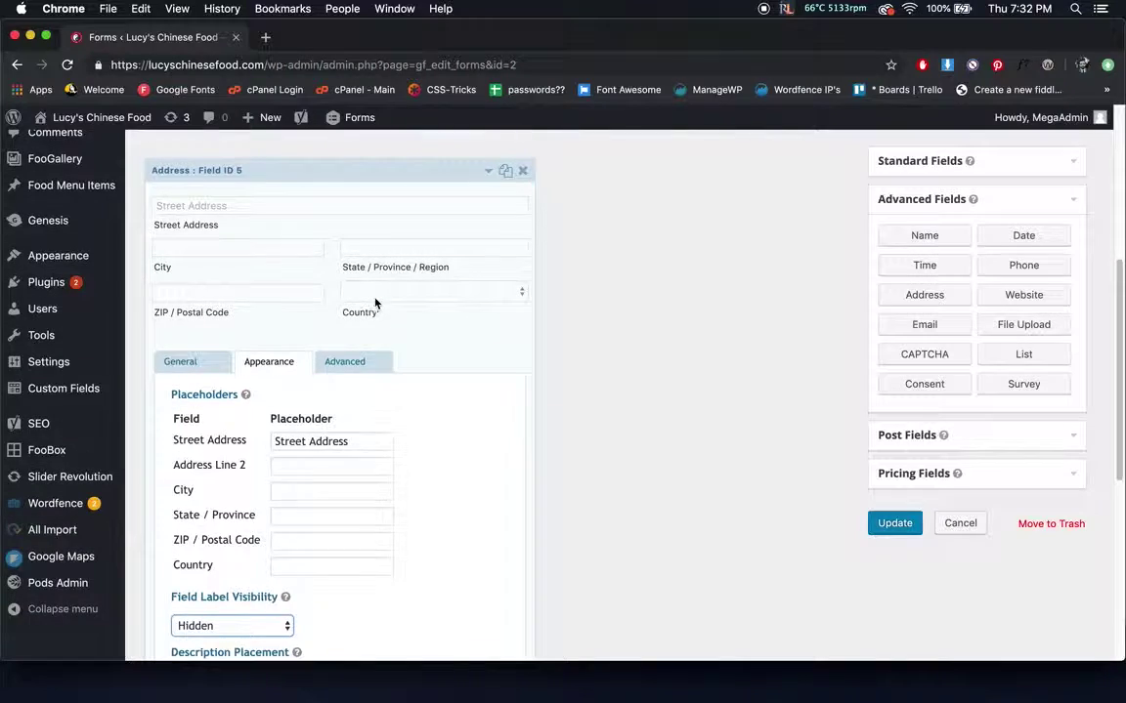
{"action": "scroll", "coordinate": [420, 323], "scroll_direction": "down", "scroll_amount": 4}
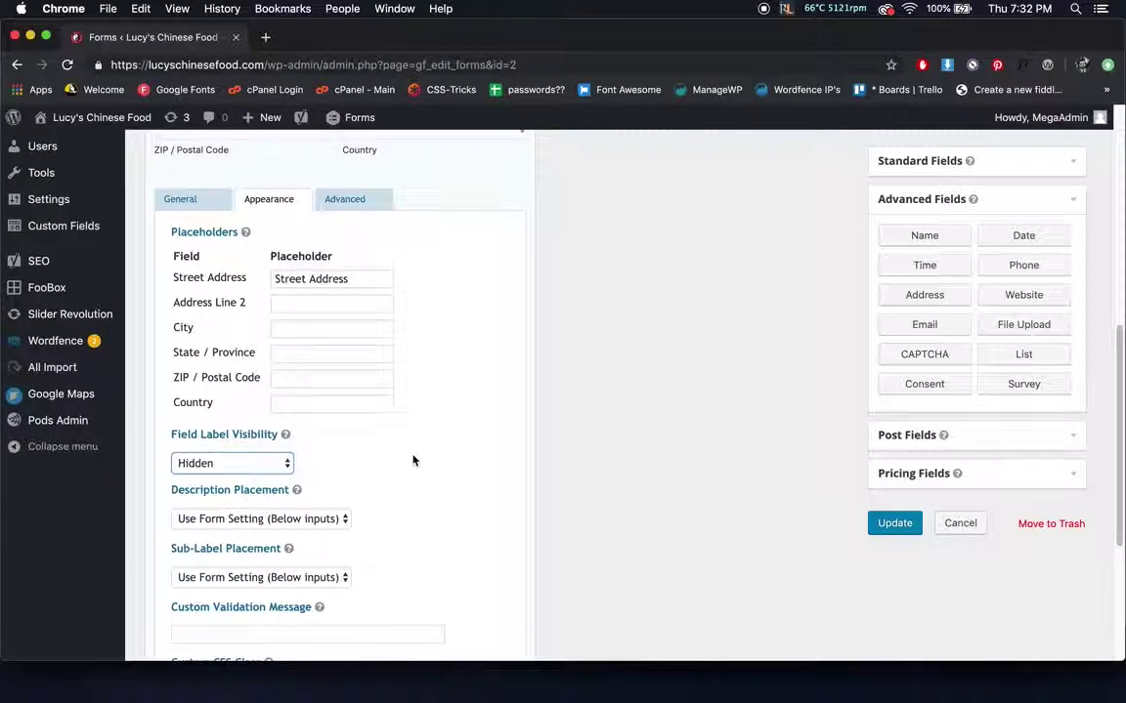
{"action": "scroll", "coordinate": [391, 488], "scroll_direction": "down", "scroll_amount": 1}
{"action": "left_click", "coordinate": [332, 559]}
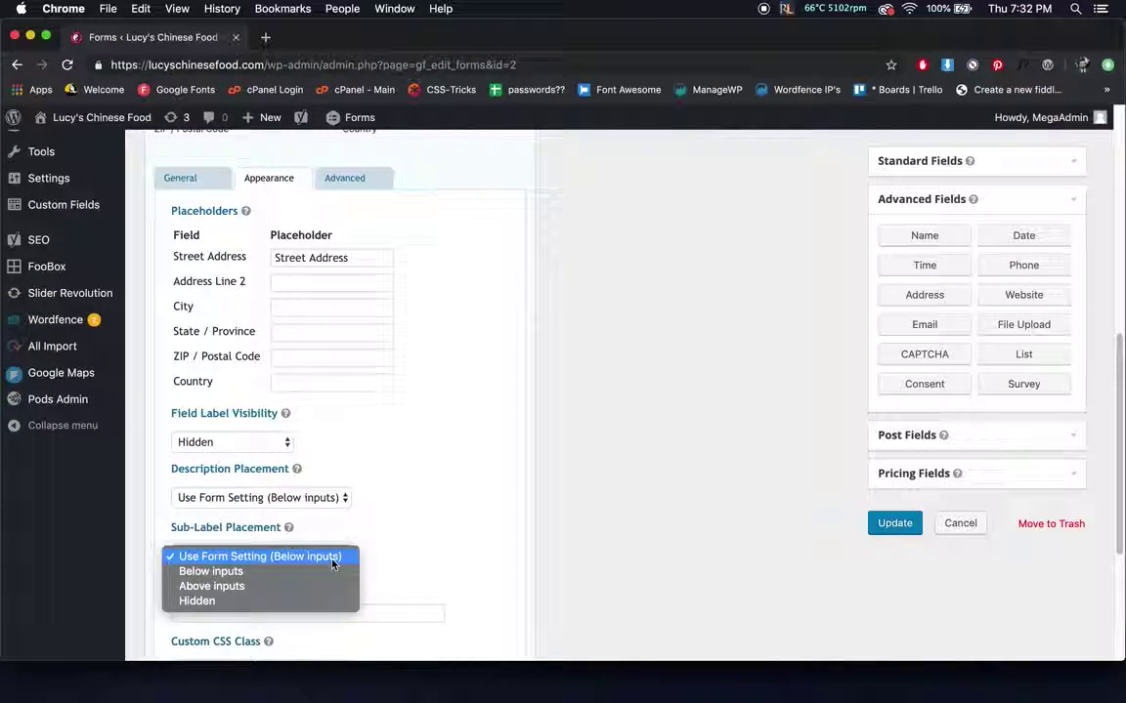
{"action": "left_click", "coordinate": [325, 601]}
Set the Address field's City placeholder to "City".
{"action": "scroll", "coordinate": [395, 455], "scroll_direction": "up", "scroll_amount": 4}
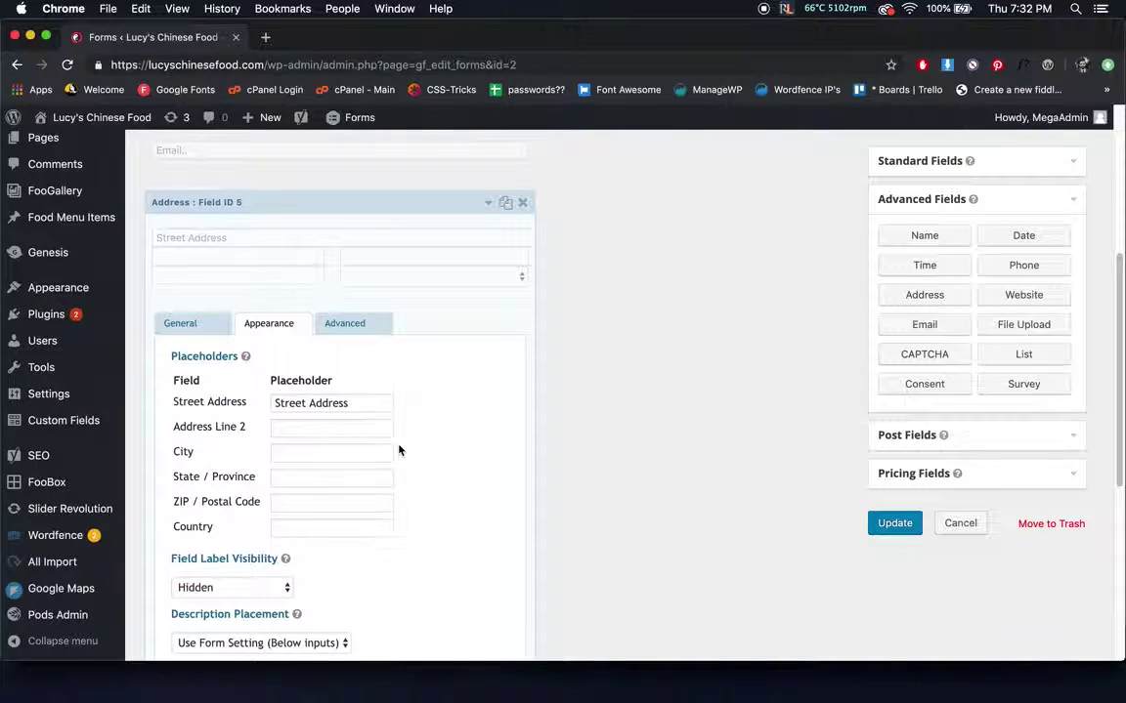
{"action": "left_click", "coordinate": [306, 427]}
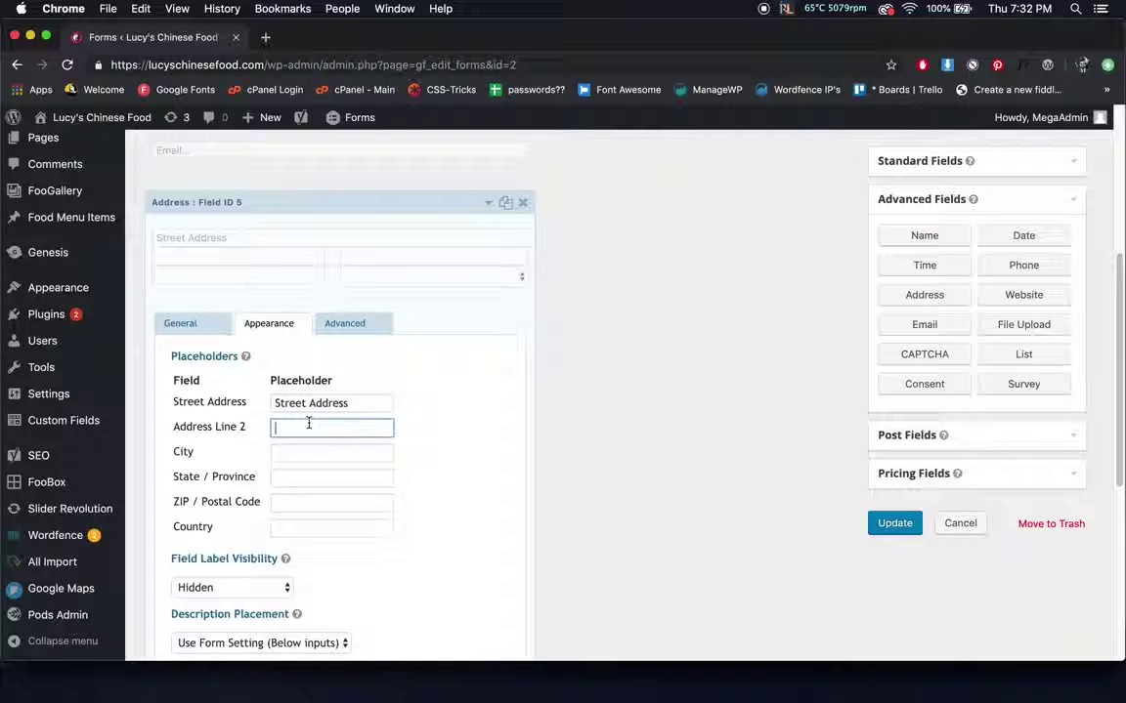
{"action": "left_click", "coordinate": [308, 453]}
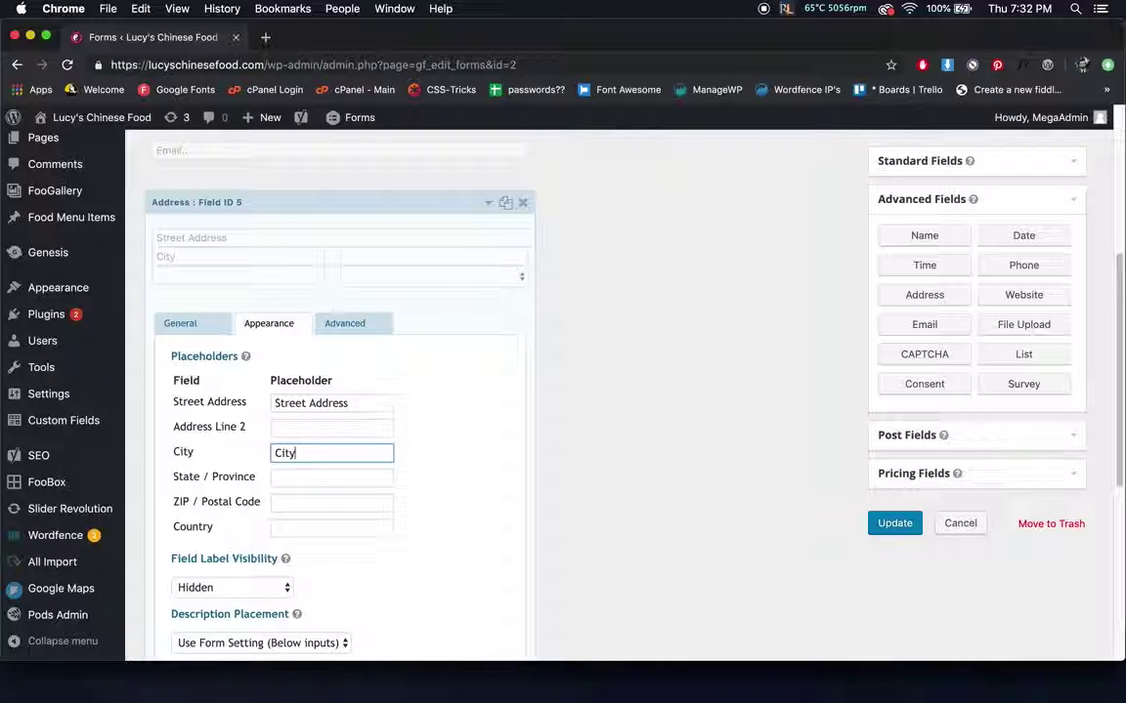
Review the Address field's remaining appearance options, return to its general settings and collapse the field.
{"action": "left_click", "coordinate": [237, 327]}
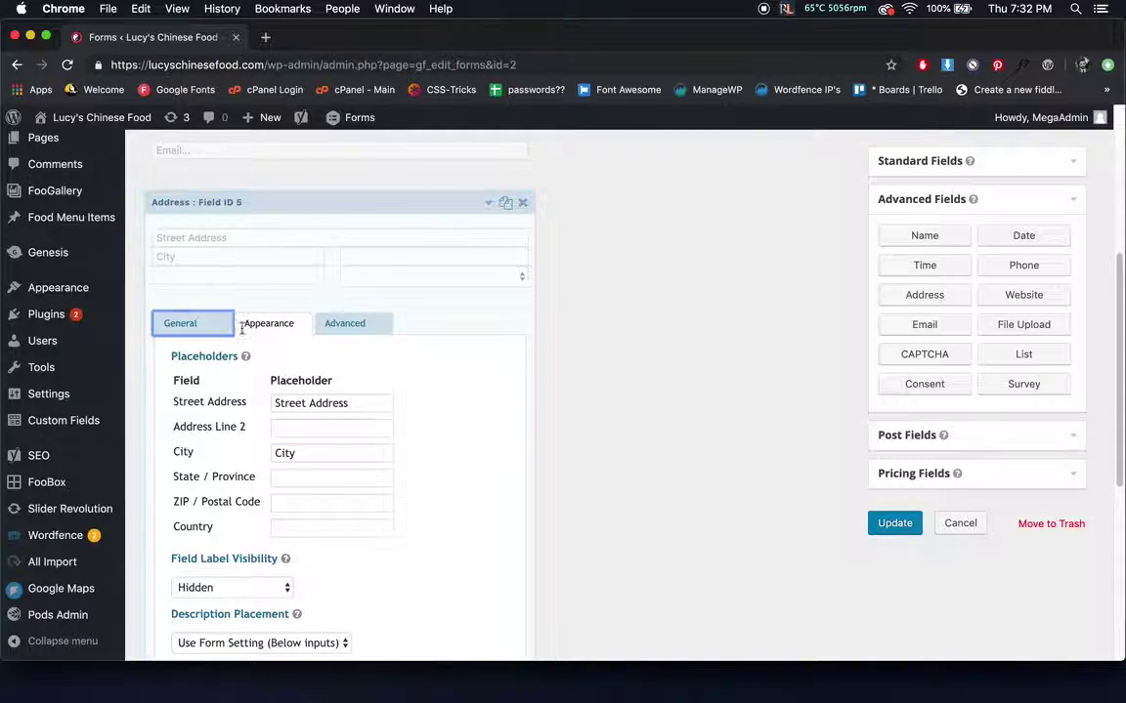
{"action": "scroll", "coordinate": [433, 395], "scroll_direction": "down", "scroll_amount": 7}
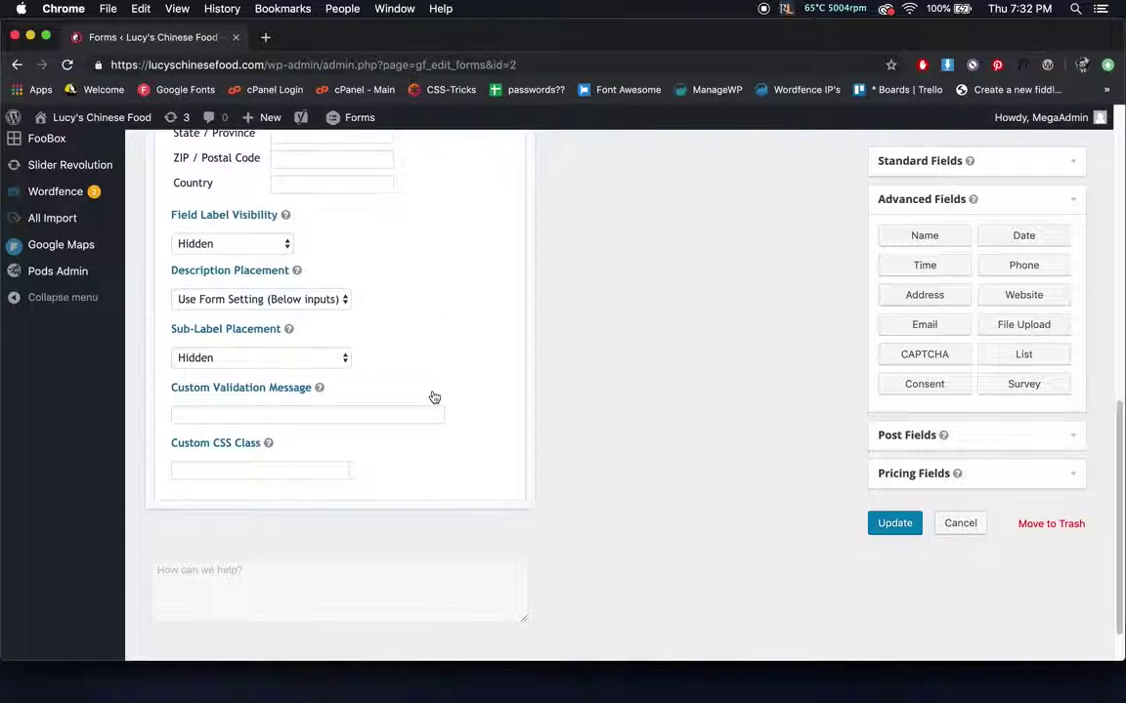
{"action": "scroll", "coordinate": [433, 395], "scroll_direction": "up", "scroll_amount": 5}
{"action": "left_click", "coordinate": [179, 240]}
{"action": "scroll", "coordinate": [489, 293], "scroll_direction": "up", "scroll_amount": 2}
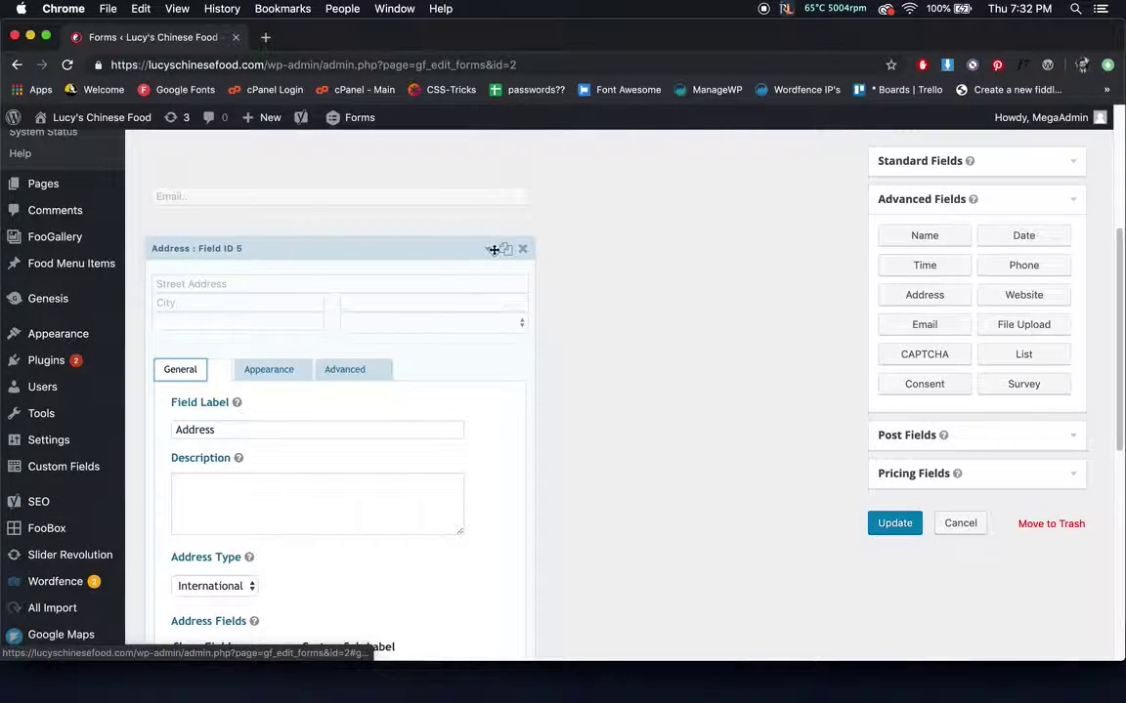
{"action": "left_click", "coordinate": [488, 250]}
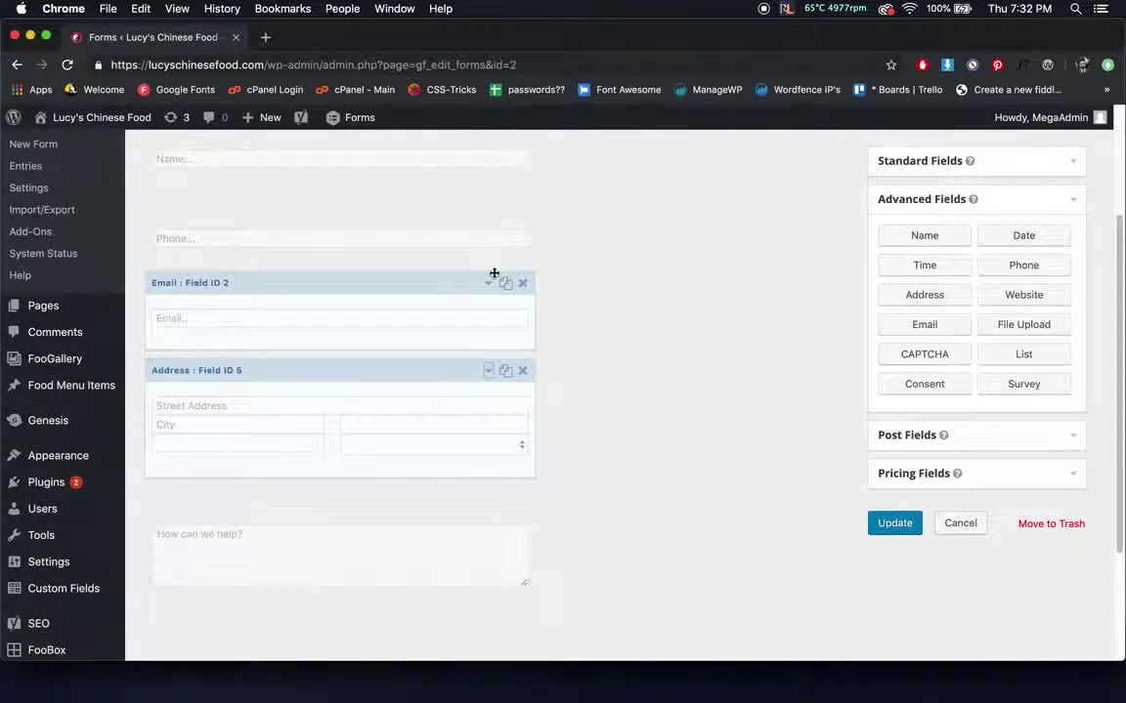
View the Email field's general and appearance settings, and collapse the field.
{"action": "left_click", "coordinate": [488, 283]}
{"action": "scroll", "coordinate": [371, 374], "scroll_direction": "down", "scroll_amount": 2}
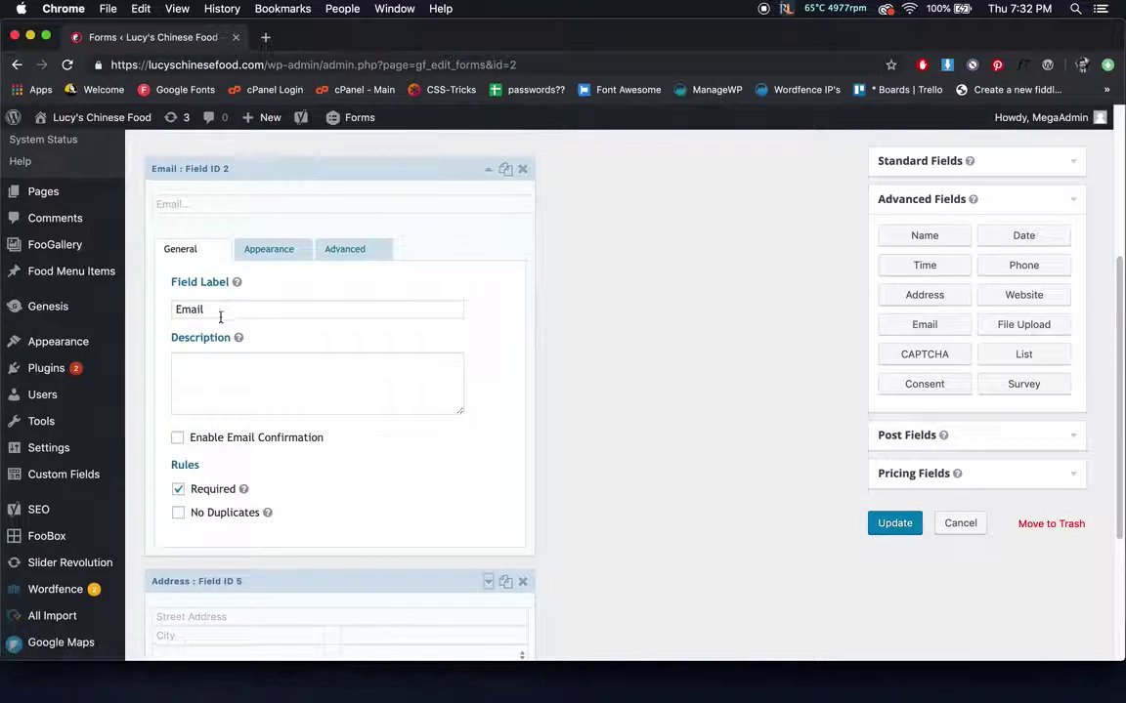
{"action": "left_click", "coordinate": [257, 250]}
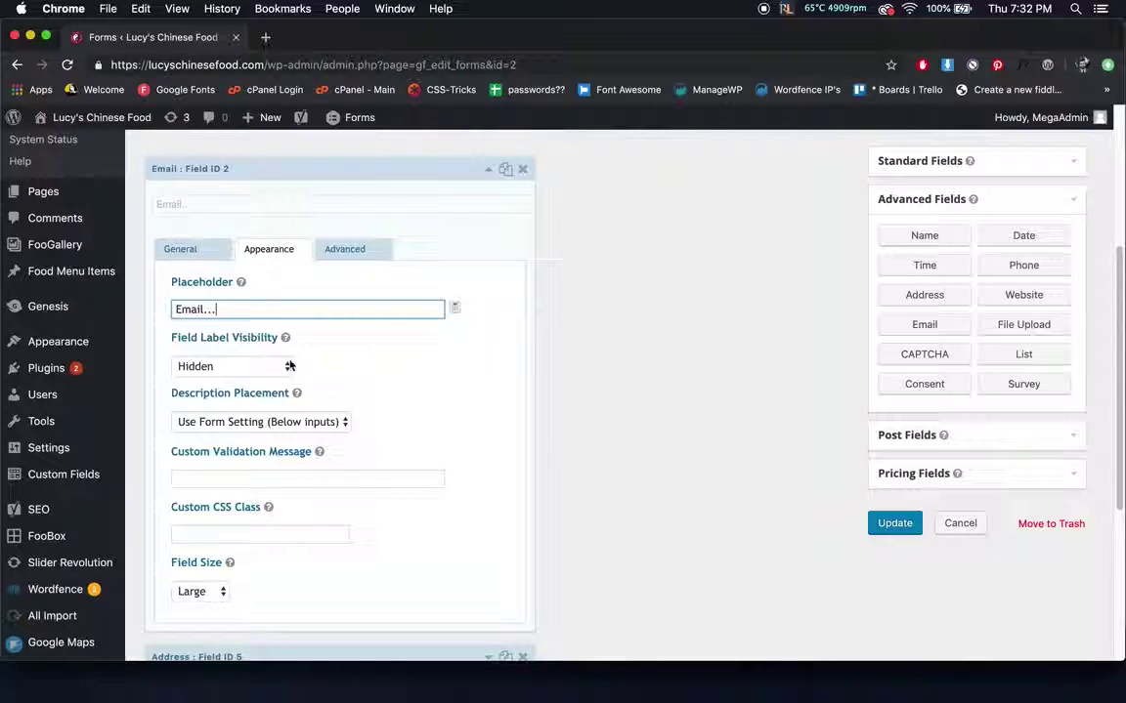
{"action": "left_click", "coordinate": [487, 169]}
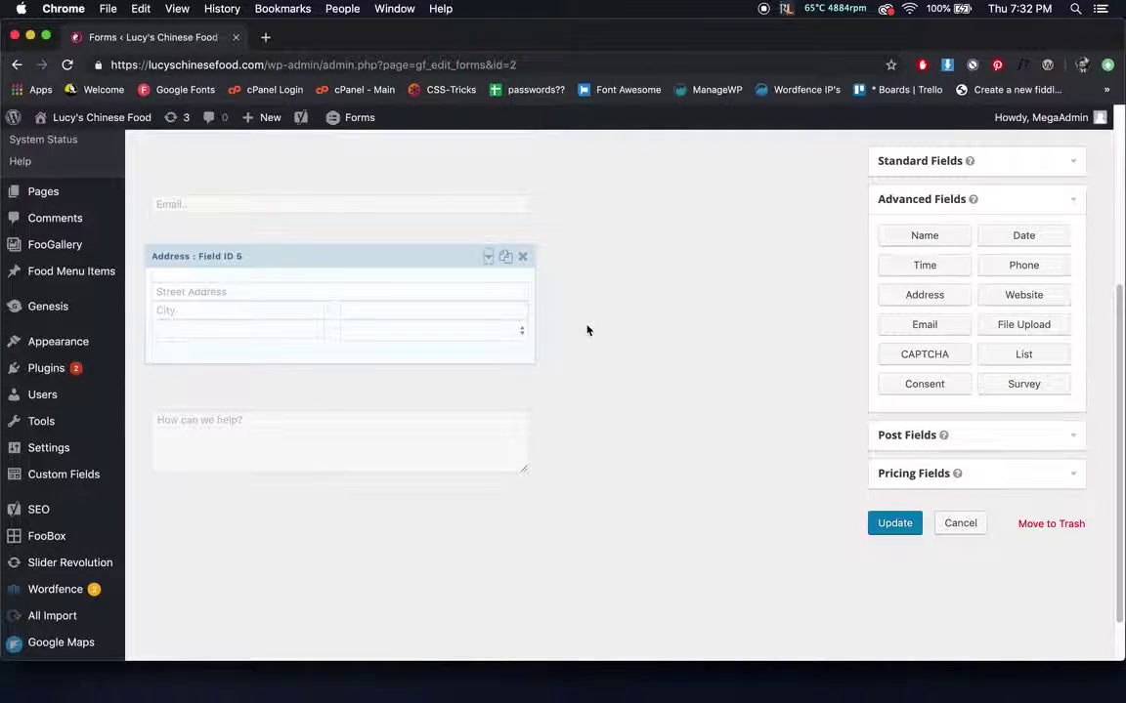
Delete the Address field from the Contact form.
{"action": "left_click", "coordinate": [522, 257]}
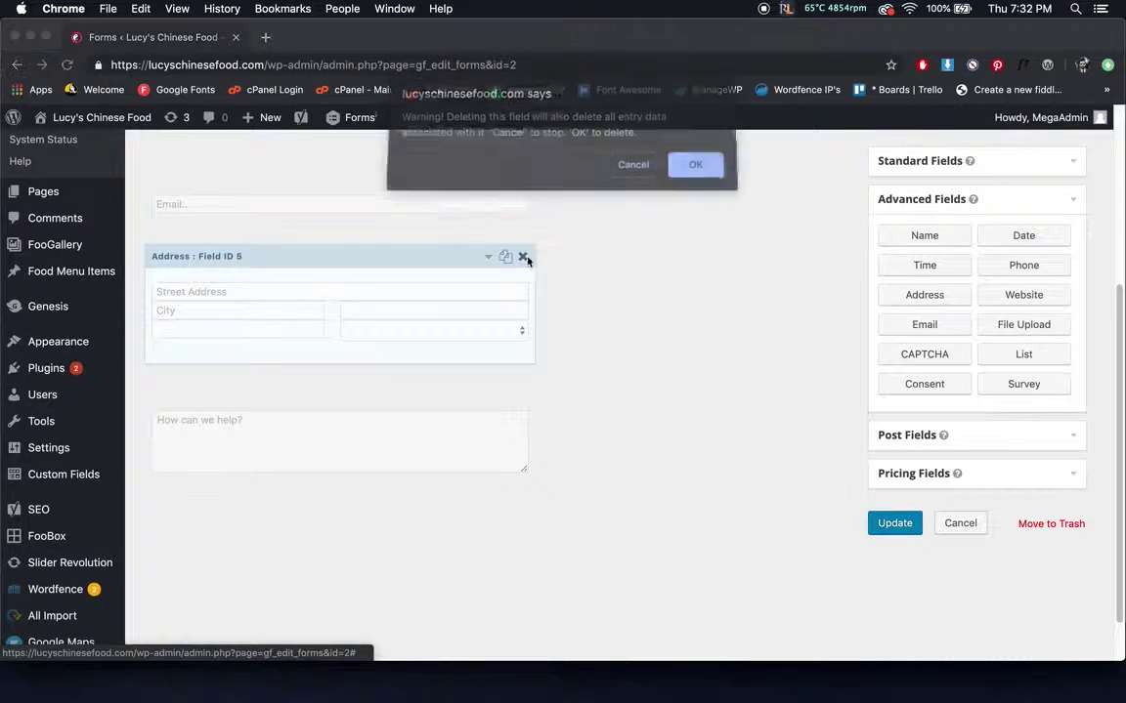
{"action": "key", "text": "Return"}
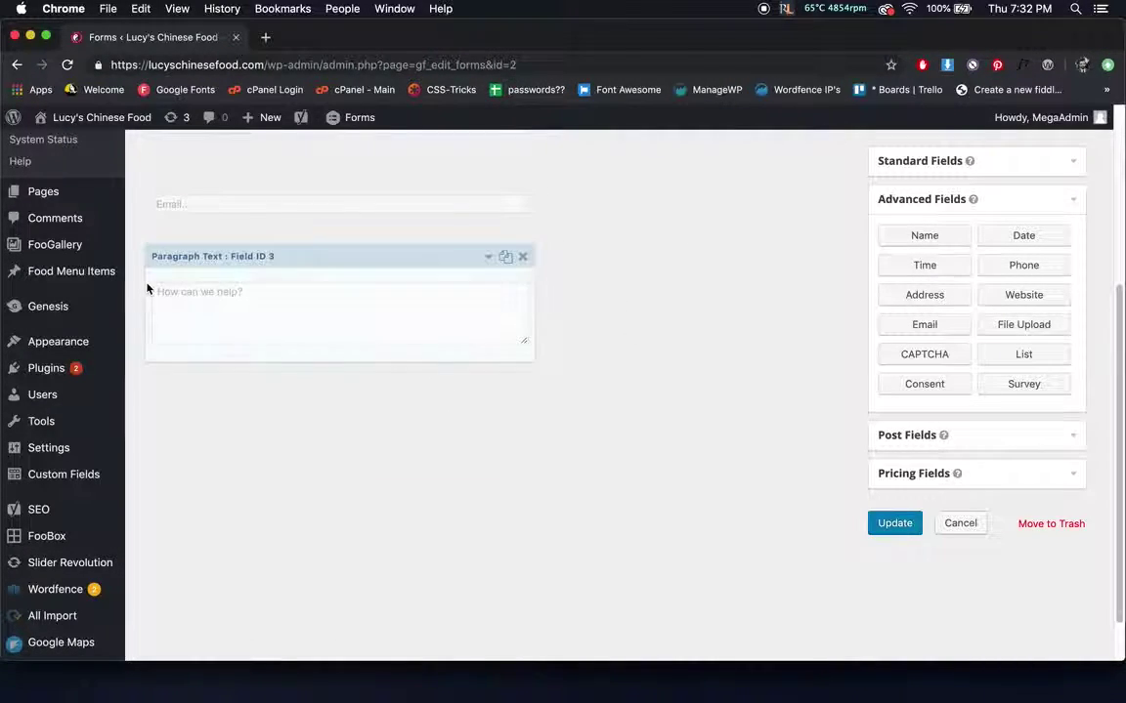
Open the list of pages and open the Home page for editing.
{"action": "scroll", "coordinate": [83, 237], "scroll_direction": "up", "scroll_amount": 1}
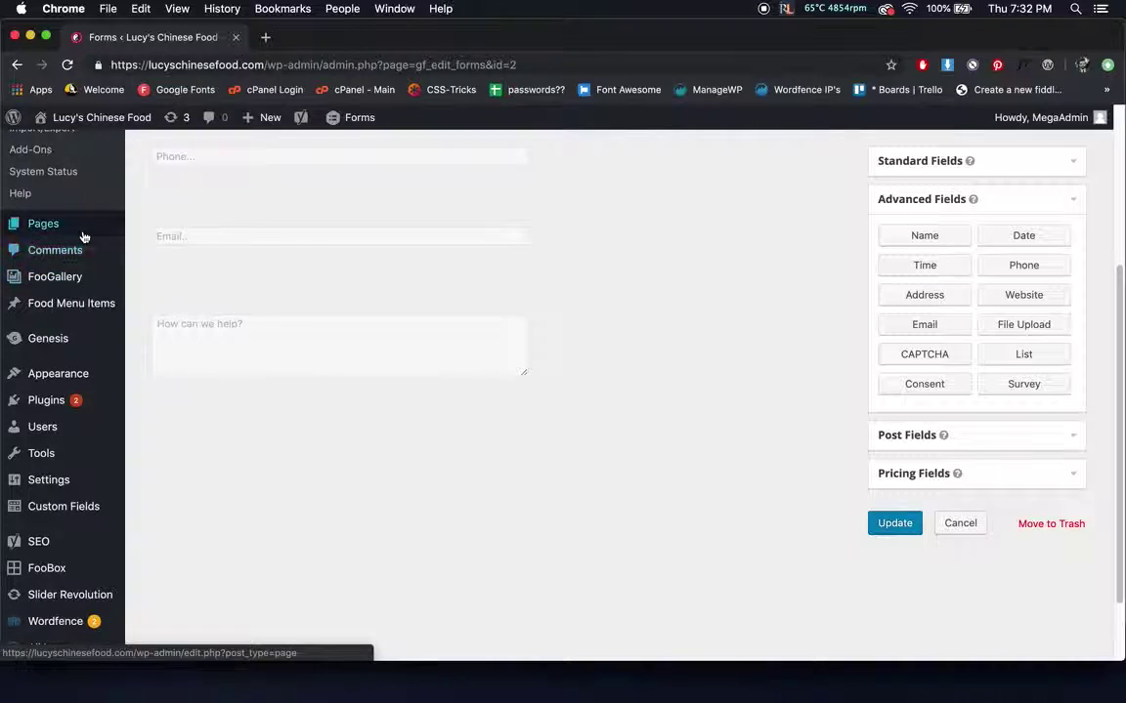
{"action": "scroll", "coordinate": [221, 326], "scroll_direction": "up", "scroll_amount": 5}
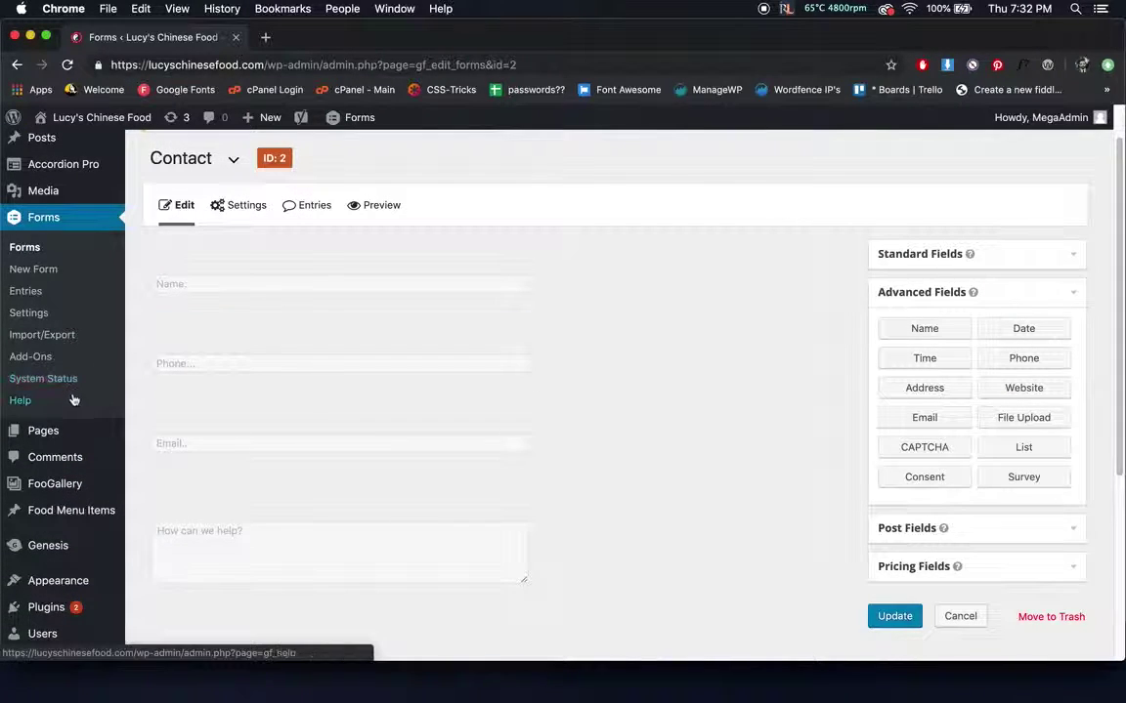
{"action": "left_click", "coordinate": [65, 438]}
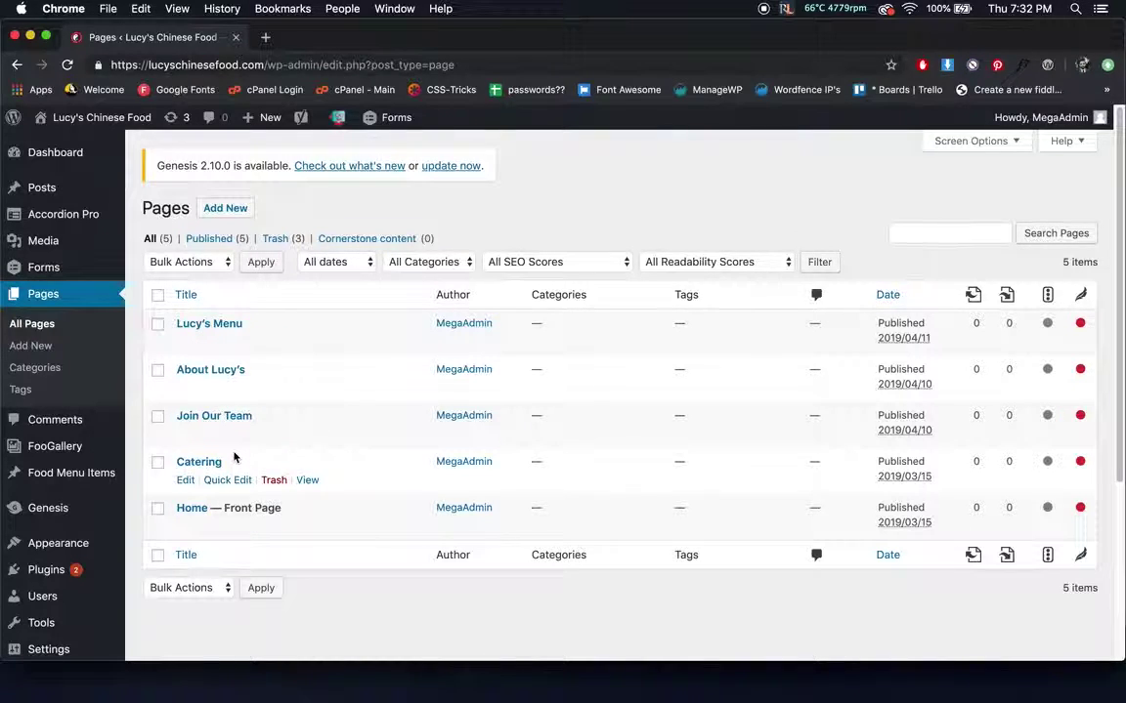
{"action": "left_click", "coordinate": [196, 511]}
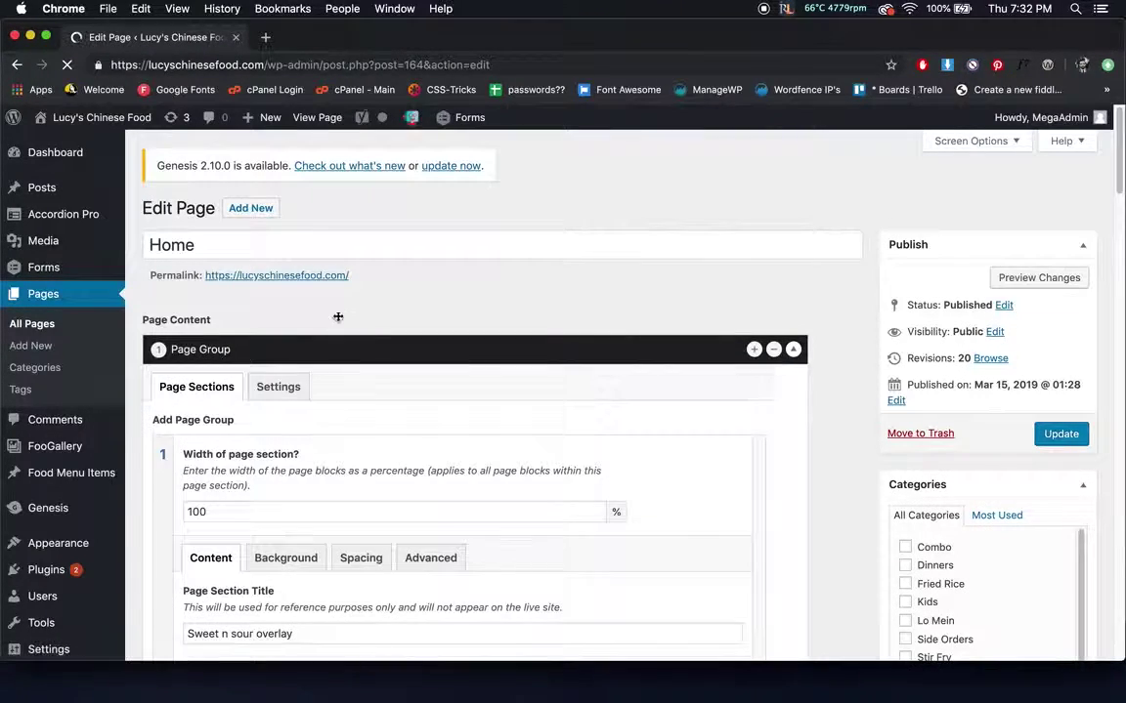
Examine the Home page's "Sweet n sour overlay" section content in both the visual and HTML text views.
{"action": "scroll", "coordinate": [351, 294], "scroll_direction": "down", "scroll_amount": 5}
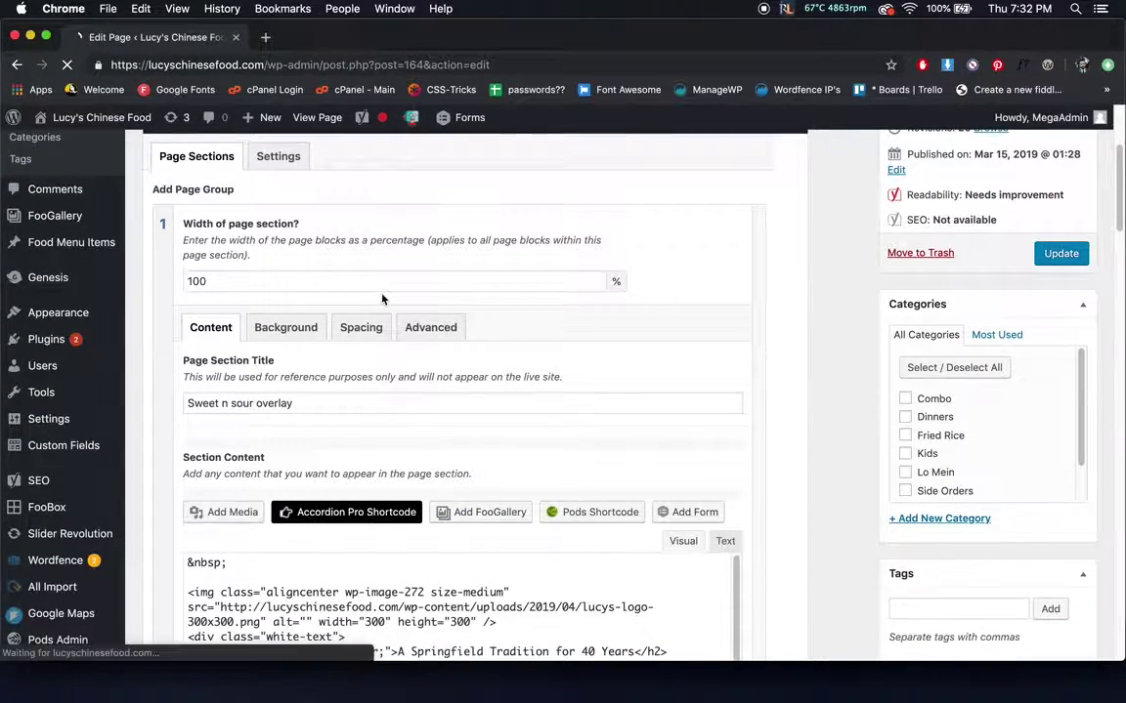
{"action": "scroll", "coordinate": [371, 293], "scroll_direction": "down", "scroll_amount": 6}
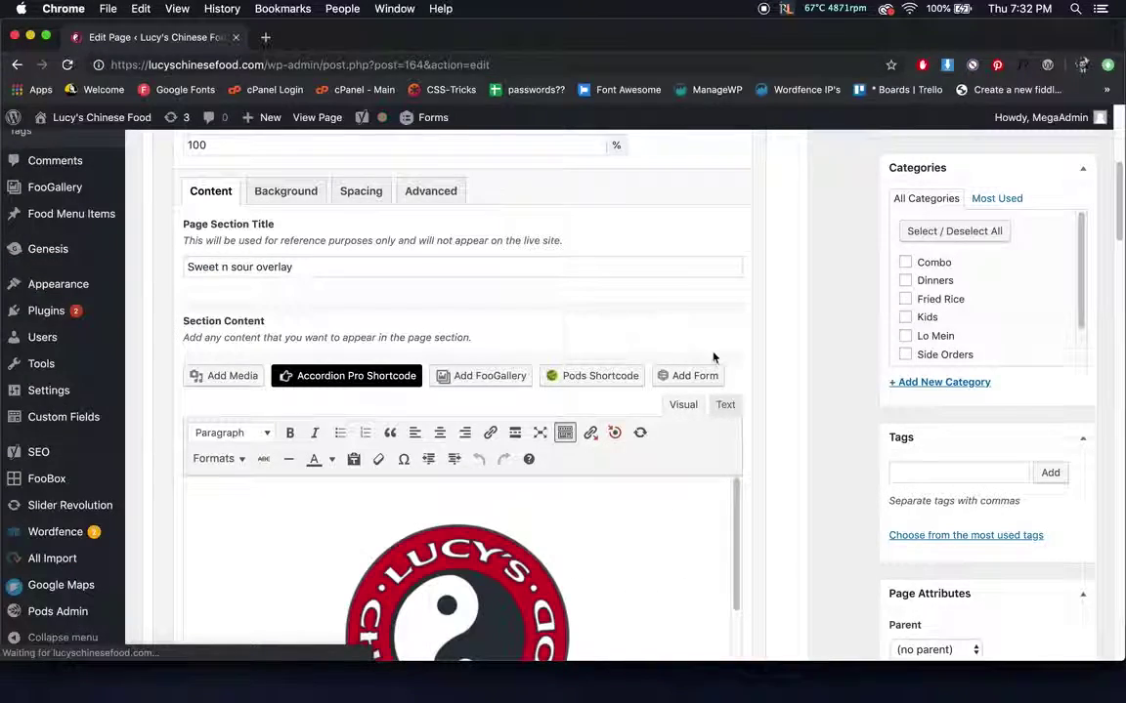
{"action": "scroll", "coordinate": [533, 384], "scroll_direction": "down", "scroll_amount": 3}
{"action": "scroll", "coordinate": [492, 369], "scroll_direction": "down", "scroll_amount": 2}
{"action": "scroll", "coordinate": [530, 391], "scroll_direction": "down", "scroll_amount": 4}
{"action": "scroll", "coordinate": [655, 366], "scroll_direction": "up", "scroll_amount": 4}
{"action": "scroll", "coordinate": [766, 370], "scroll_direction": "up", "scroll_amount": 2}
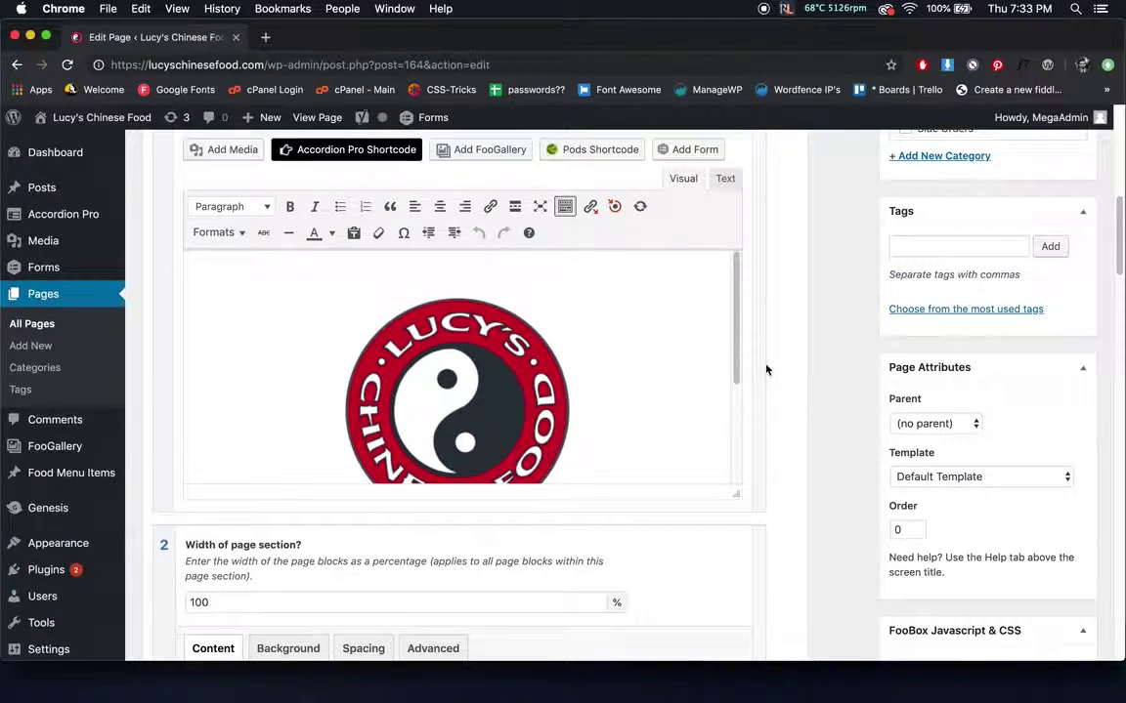
{"action": "left_click", "coordinate": [724, 180]}
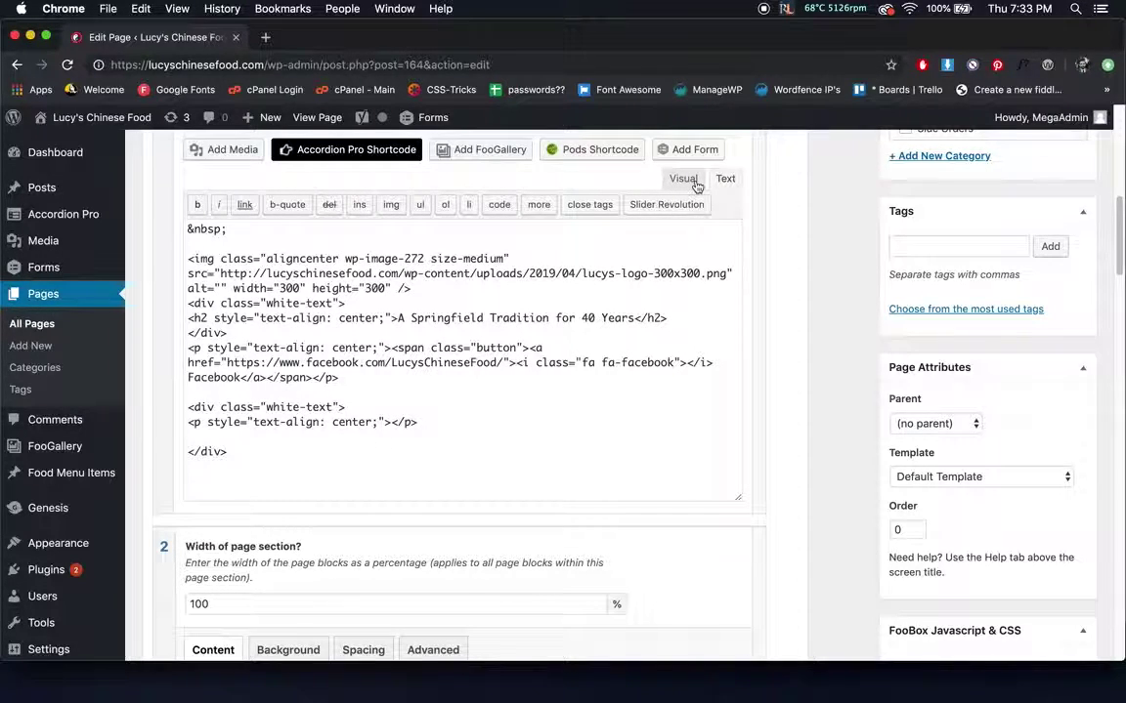
{"action": "left_click", "coordinate": [683, 179]}
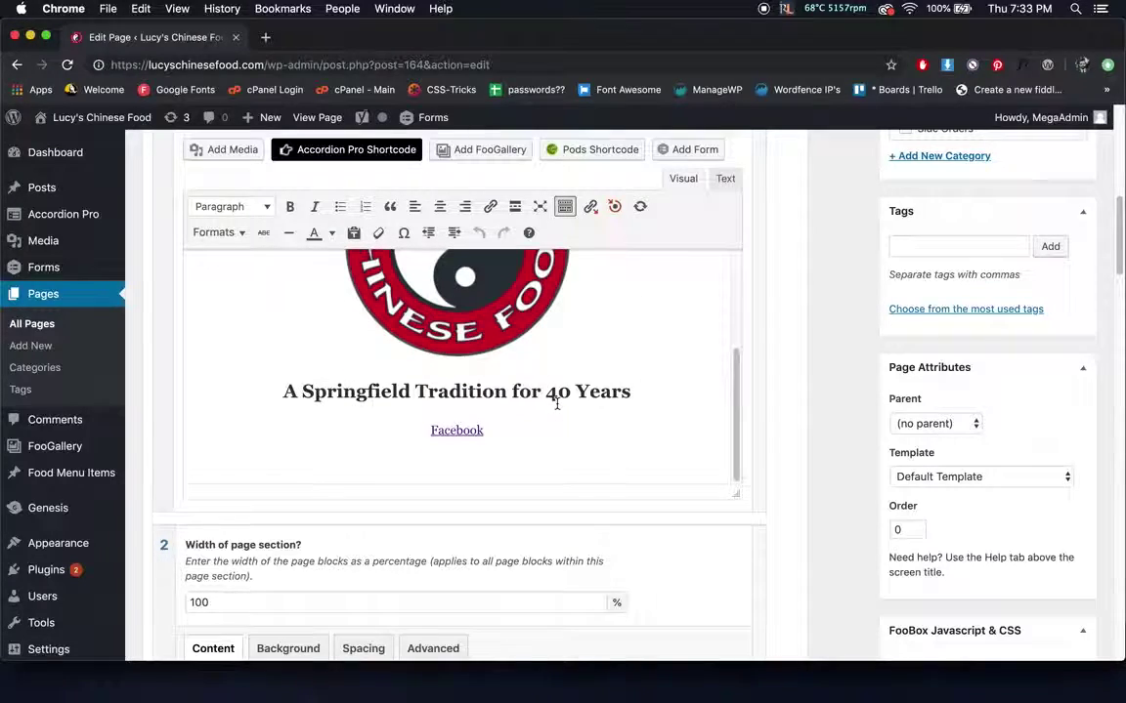
{"action": "scroll", "coordinate": [684, 435], "scroll_direction": "down", "scroll_amount": 4}
{"action": "scroll", "coordinate": [743, 422], "scroll_direction": "up", "scroll_amount": 7}
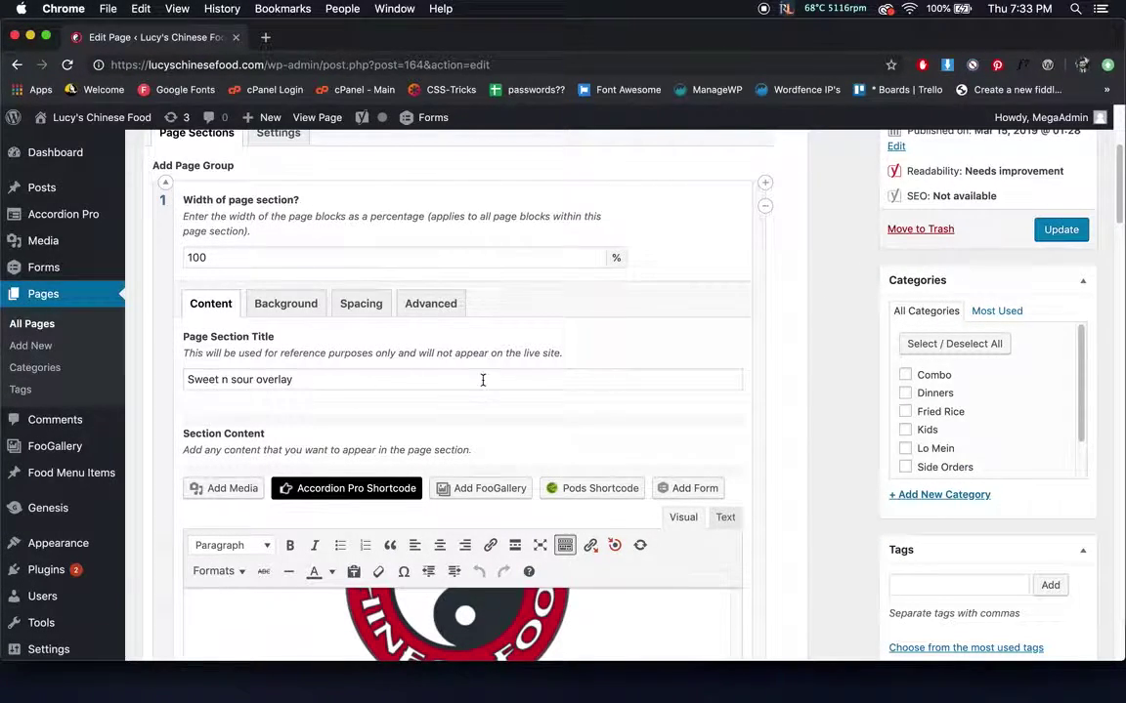
Collapse the first two page sections of the Home page, "Sweet n sour overlay" and "Email Setup".
{"action": "scroll", "coordinate": [164, 194], "scroll_direction": "down", "scroll_amount": 15}
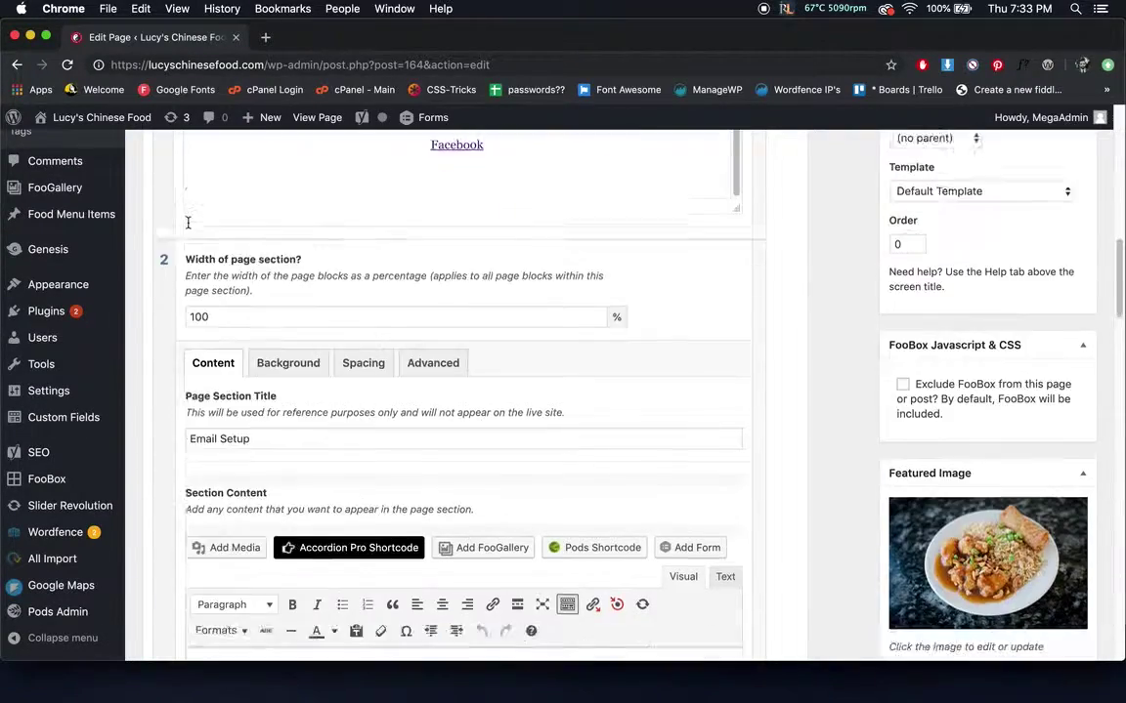
{"action": "scroll", "coordinate": [188, 236], "scroll_direction": "up", "scroll_amount": 15}
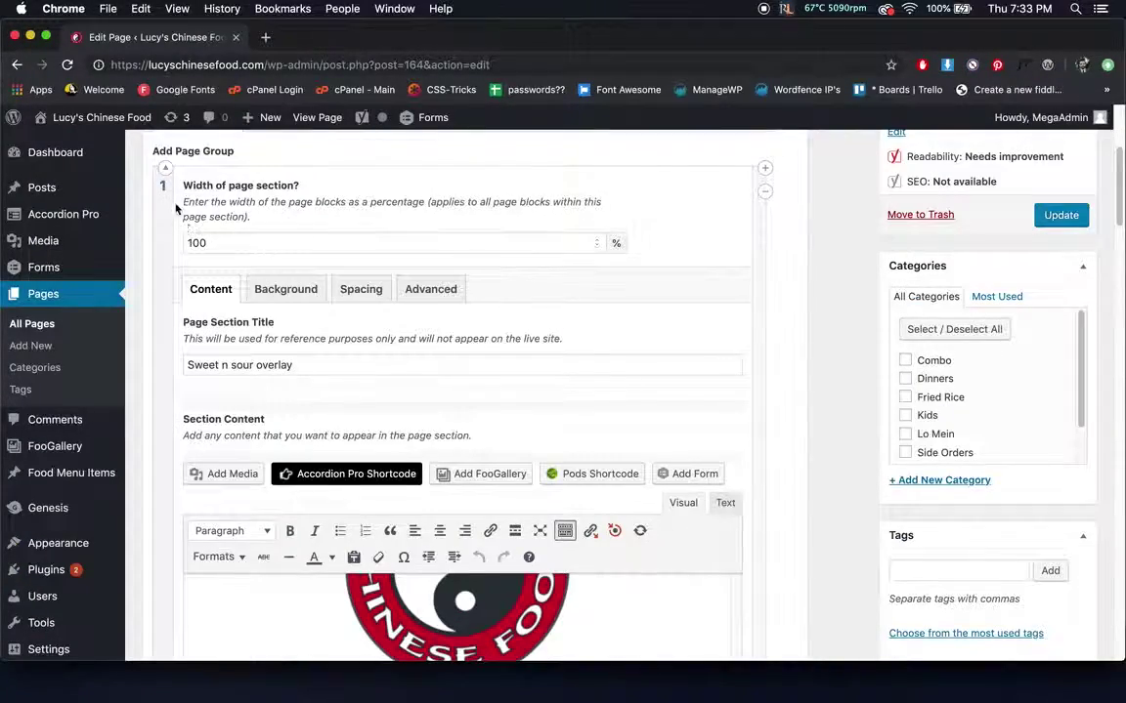
{"action": "left_click", "coordinate": [165, 170]}
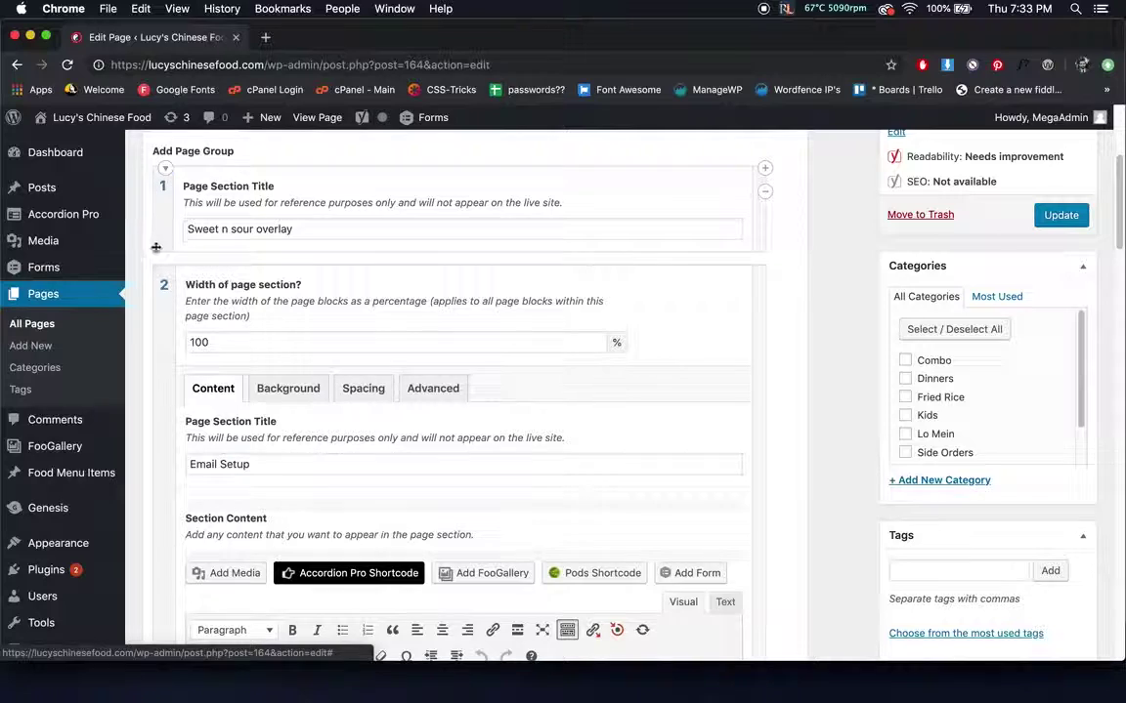
{"action": "left_click", "coordinate": [164, 270]}
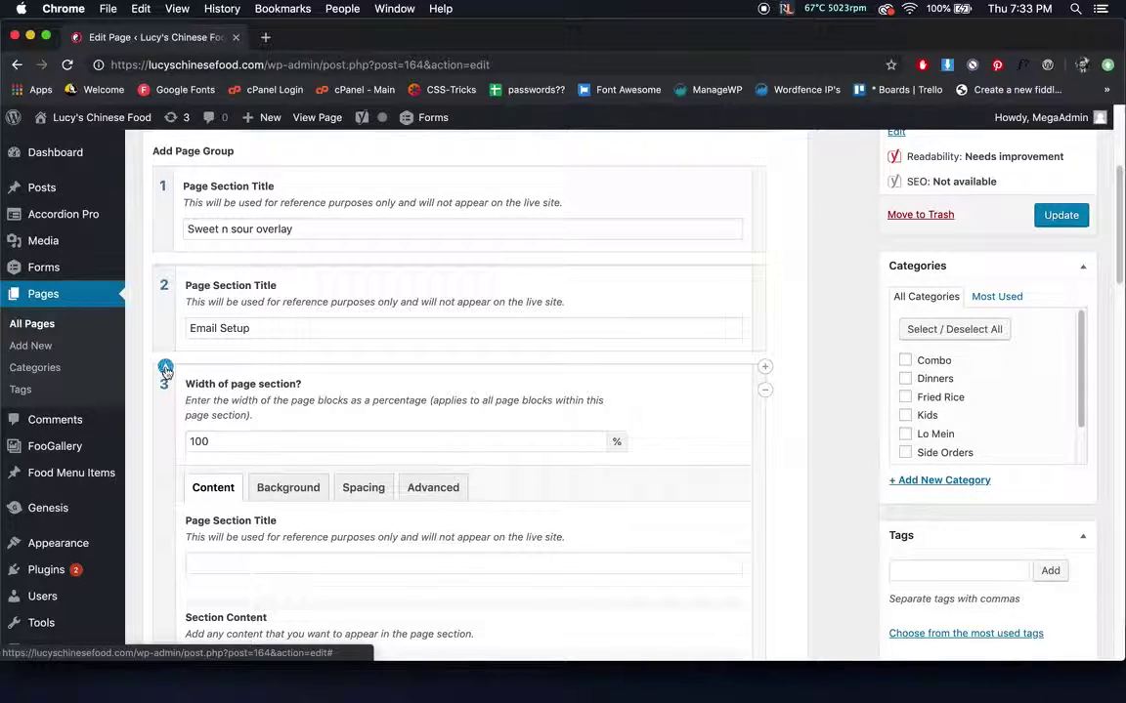
Title the third page section "Home Gallery" and collapse that section.
{"action": "left_click", "coordinate": [167, 368]}
{"action": "left_click", "coordinate": [166, 368]}
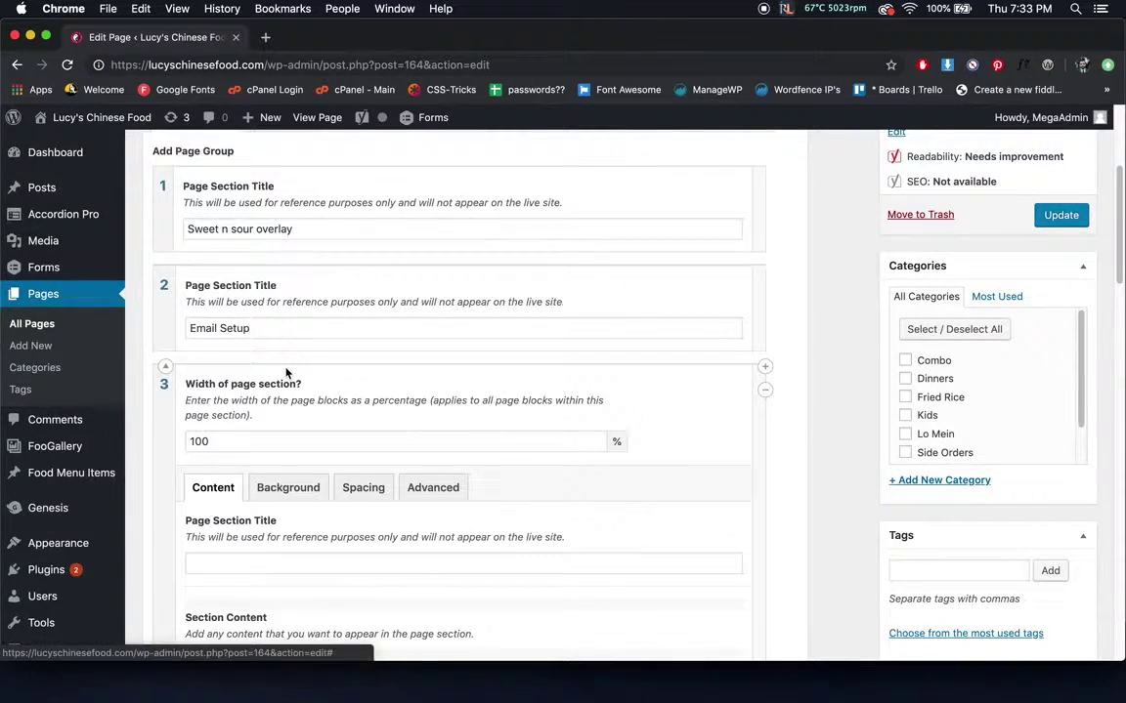
{"action": "scroll", "coordinate": [286, 371], "scroll_direction": "down", "scroll_amount": 7}
{"action": "scroll", "coordinate": [286, 371], "scroll_direction": "up", "scroll_amount": 3}
{"action": "left_click", "coordinate": [265, 206]}
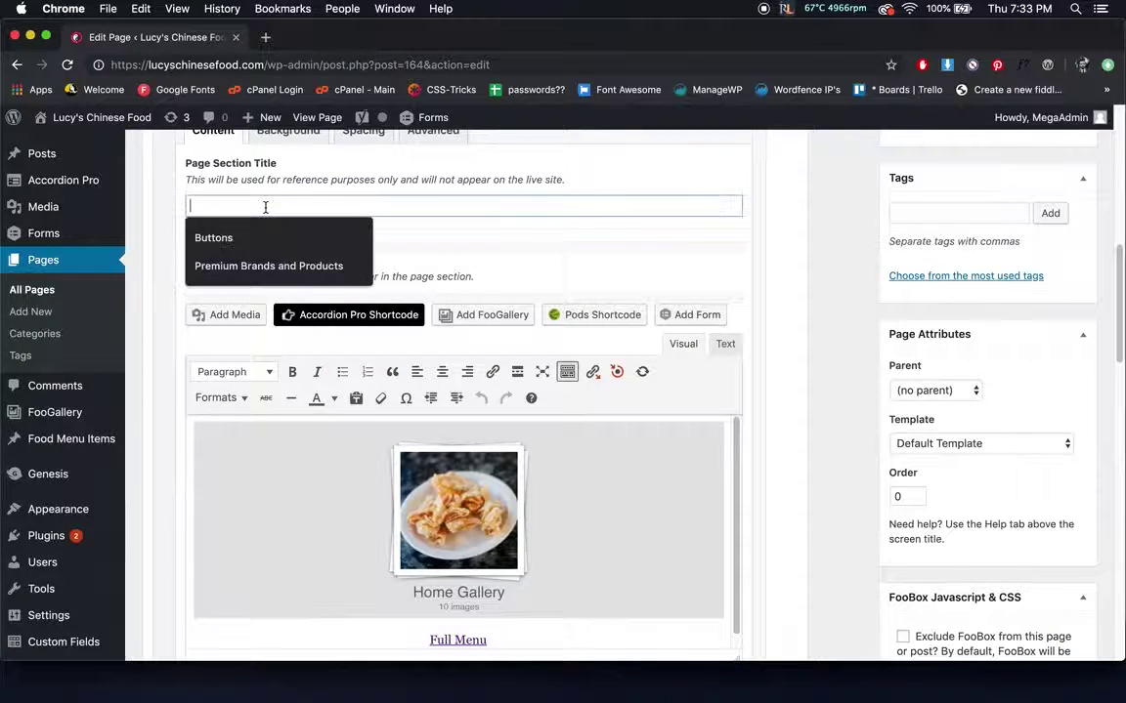
{"action": "type", "text": "Home Gallery"}
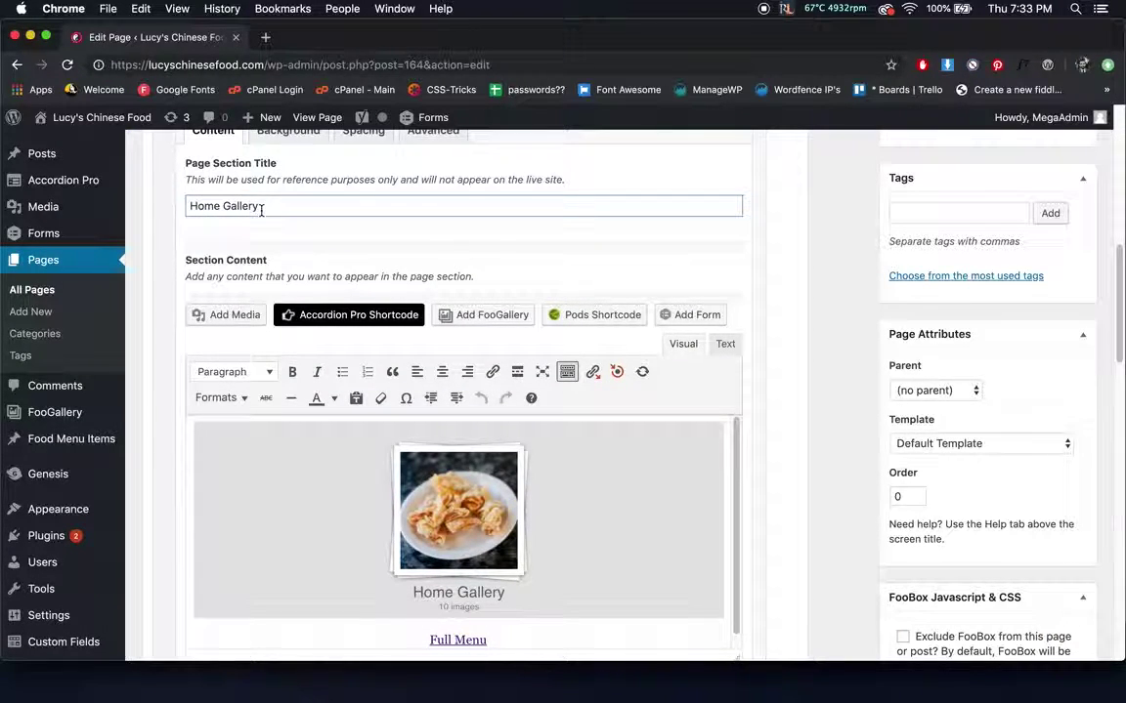
{"action": "scroll", "coordinate": [262, 210], "scroll_direction": "up", "scroll_amount": 4}
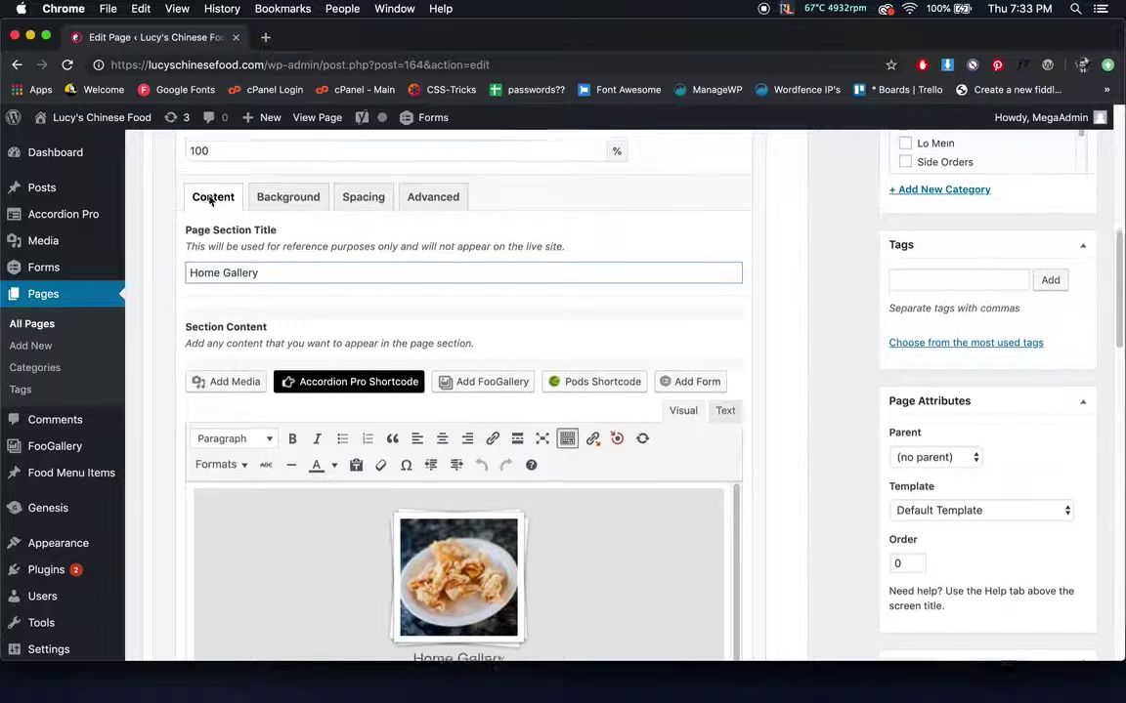
{"action": "left_click", "coordinate": [172, 200]}
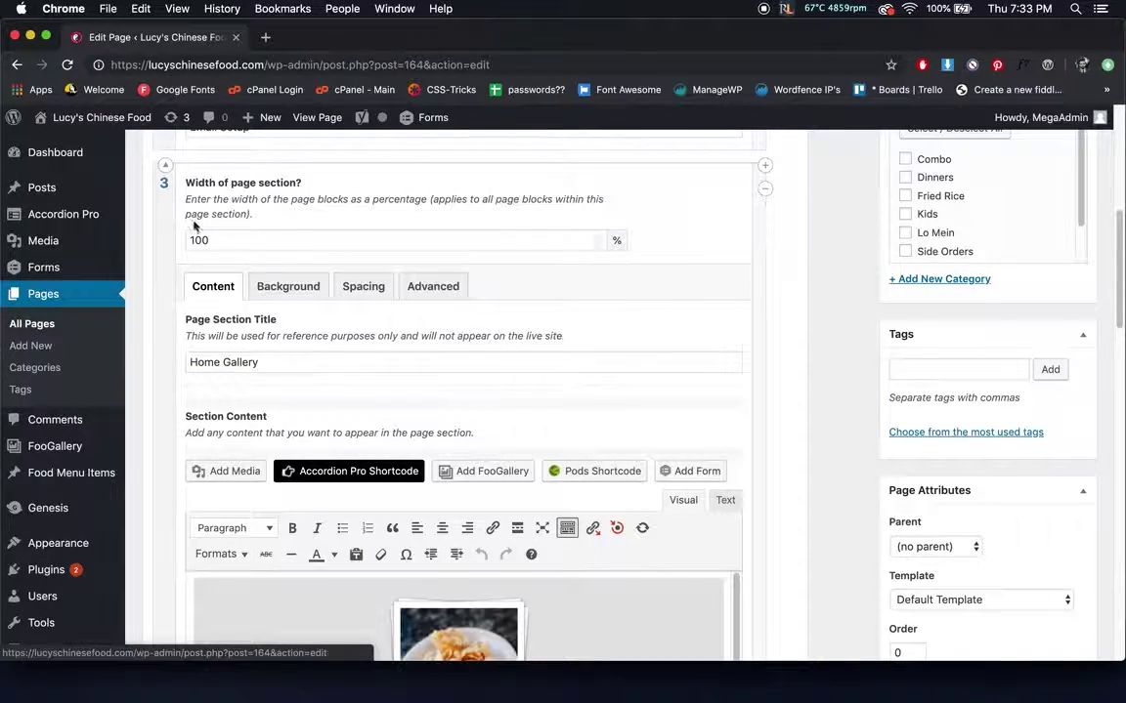
{"action": "left_click", "coordinate": [166, 167]}
{"action": "scroll", "coordinate": [271, 304], "scroll_direction": "up", "scroll_amount": 5}
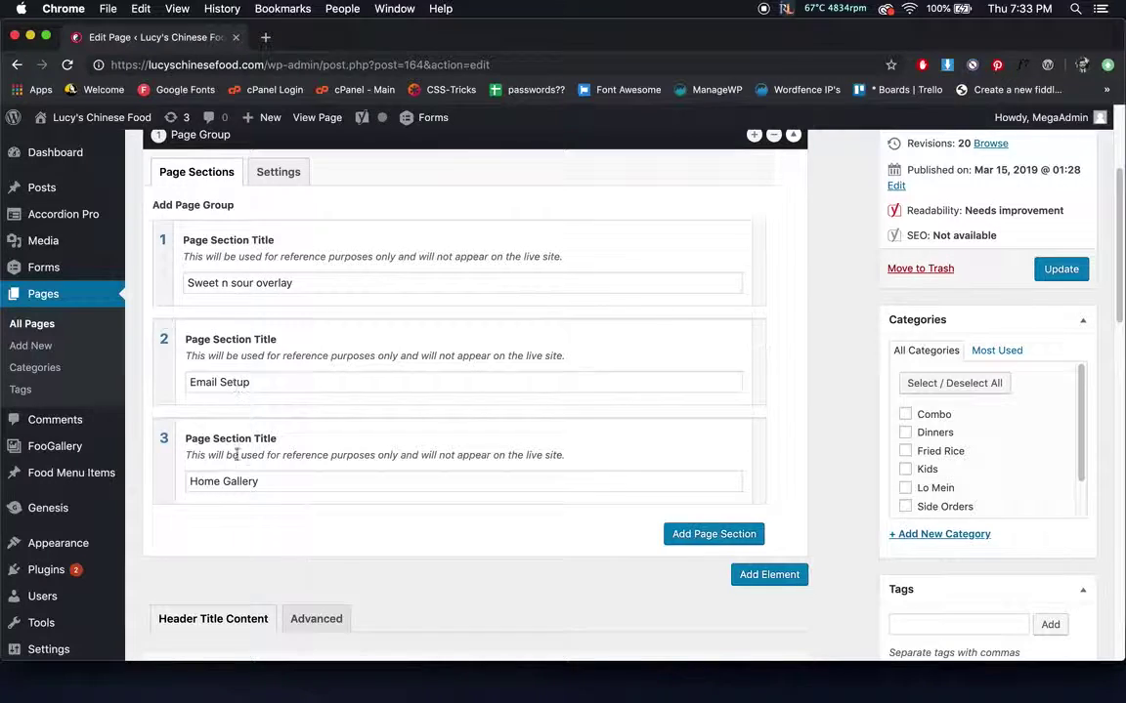
Open the live Lucy's Chinese Food home page in a separate browser tab and switch to it.
{"action": "mouse_move", "coordinate": [132, 116]}
{"action": "right_click", "coordinate": [70, 139]}
{"action": "left_click", "coordinate": [98, 149]}
{"action": "left_click", "coordinate": [313, 39]}
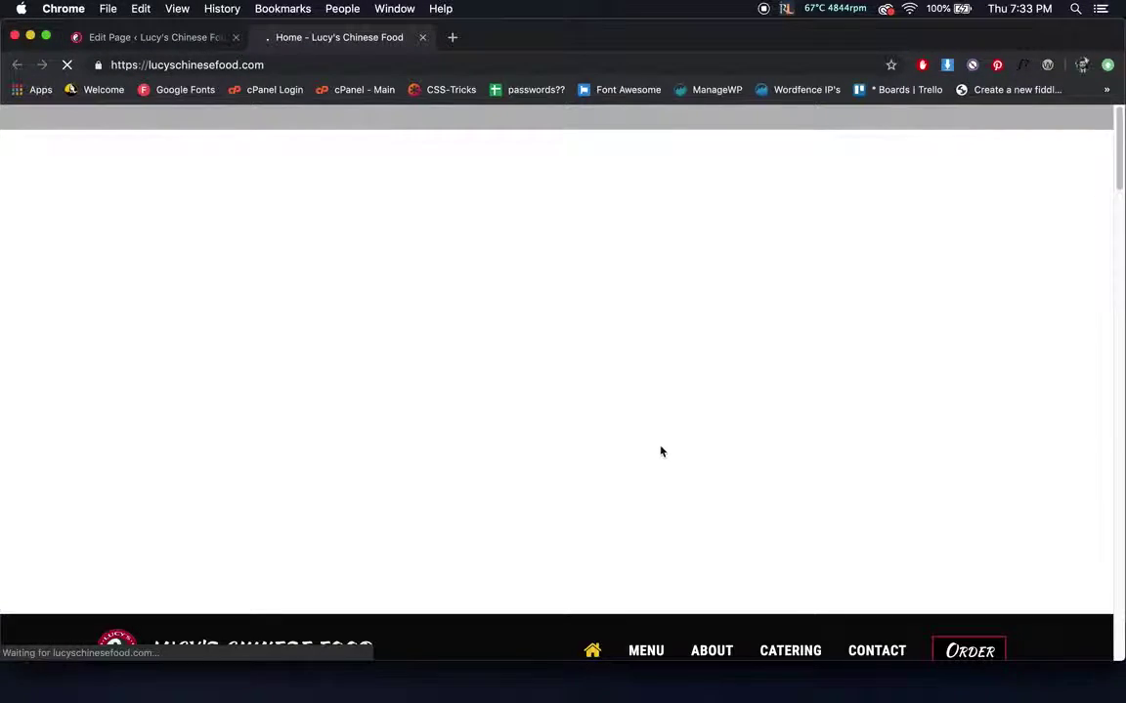
Examine the live home page from the header banner through the logo, email signup, food gallery and locations map sections.
{"action": "scroll", "coordinate": [402, 390], "scroll_direction": "down", "scroll_amount": 6}
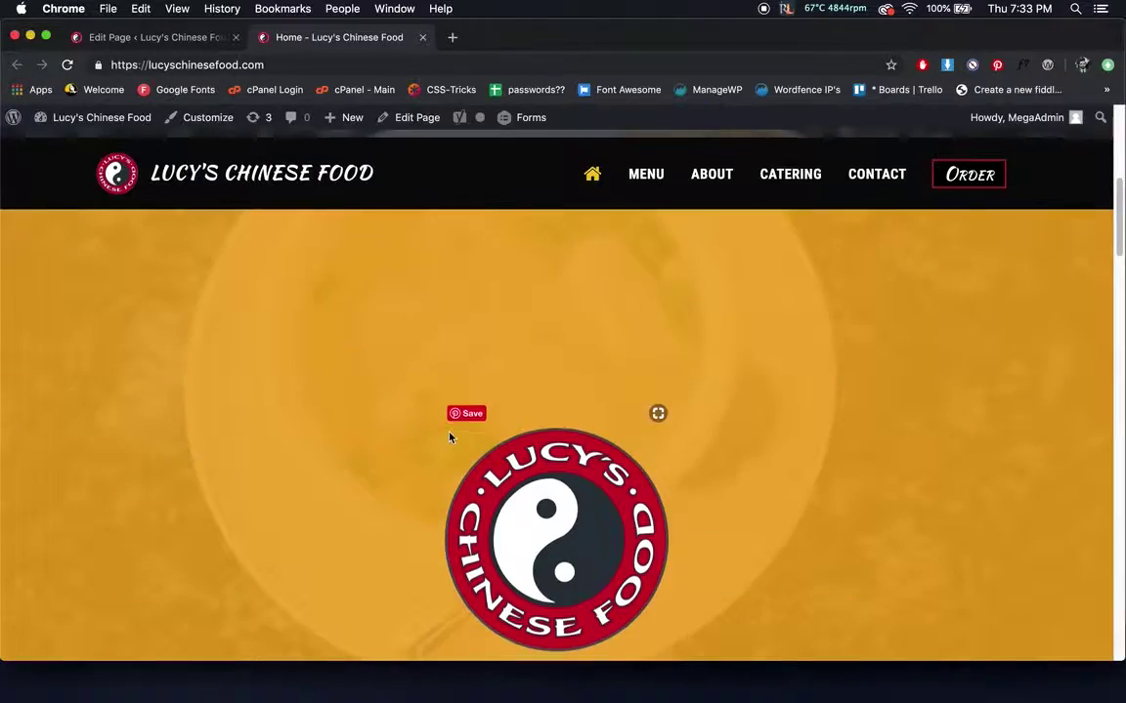
{"action": "scroll", "coordinate": [486, 489], "scroll_direction": "down", "scroll_amount": 10}
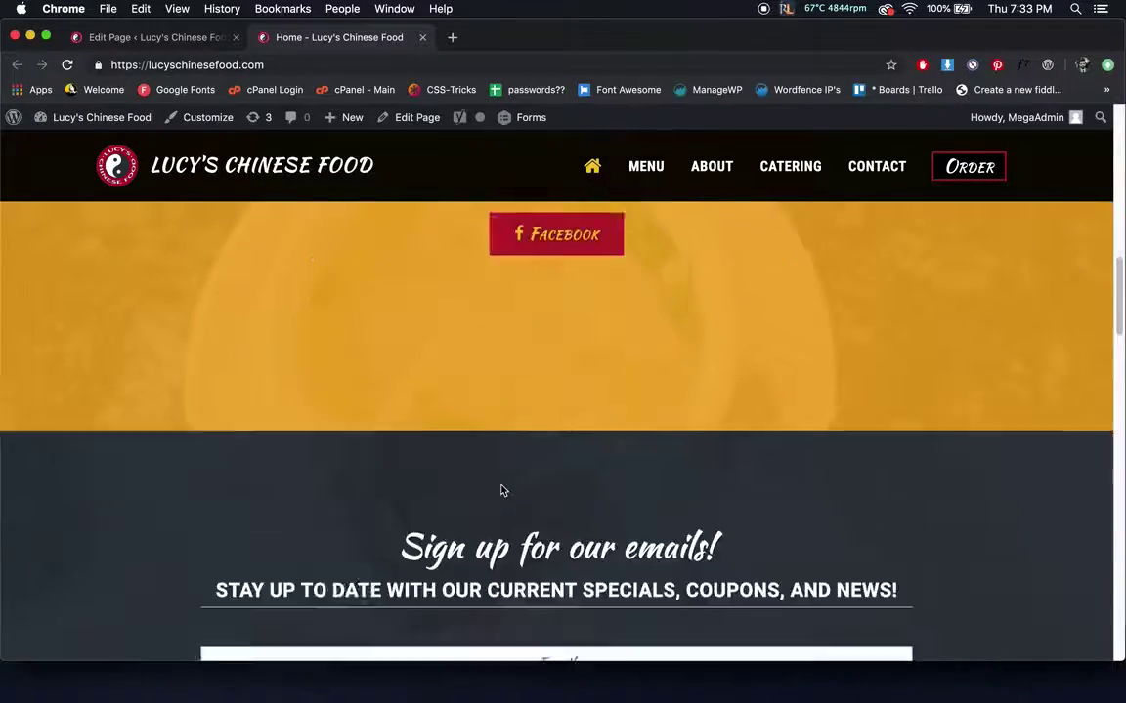
{"action": "scroll", "coordinate": [582, 431], "scroll_direction": "down", "scroll_amount": 4}
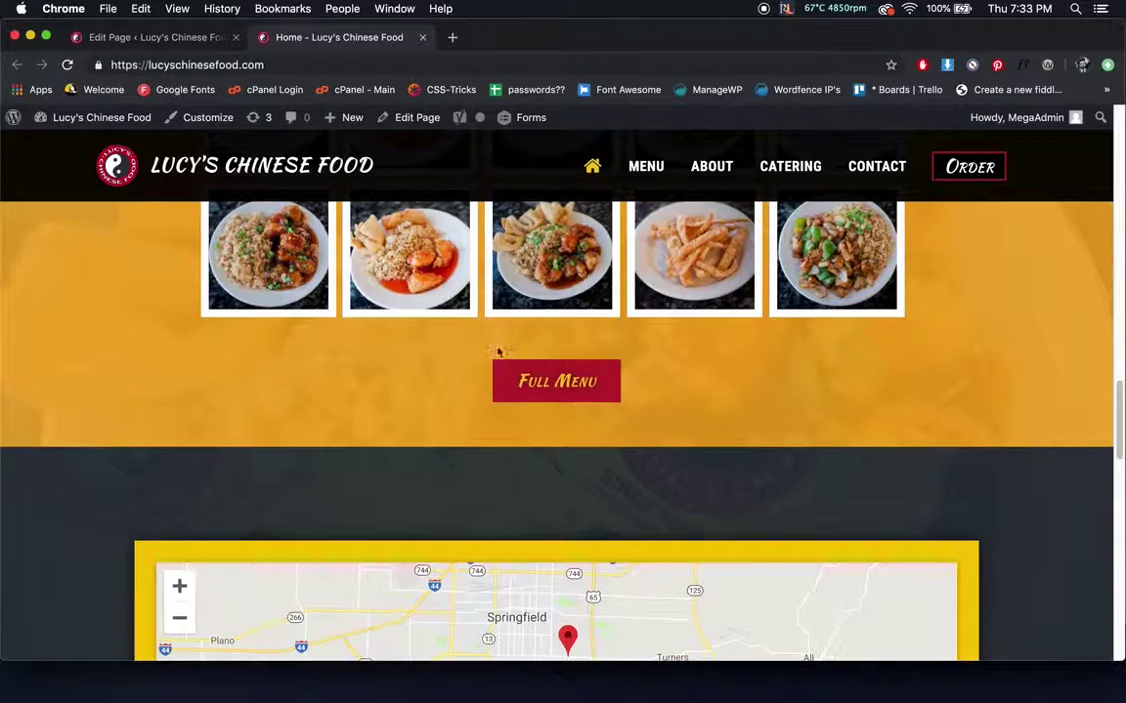
{"action": "scroll", "coordinate": [527, 377], "scroll_direction": "up", "scroll_amount": 9}
{"action": "scroll", "coordinate": [546, 394], "scroll_direction": "up", "scroll_amount": 2}
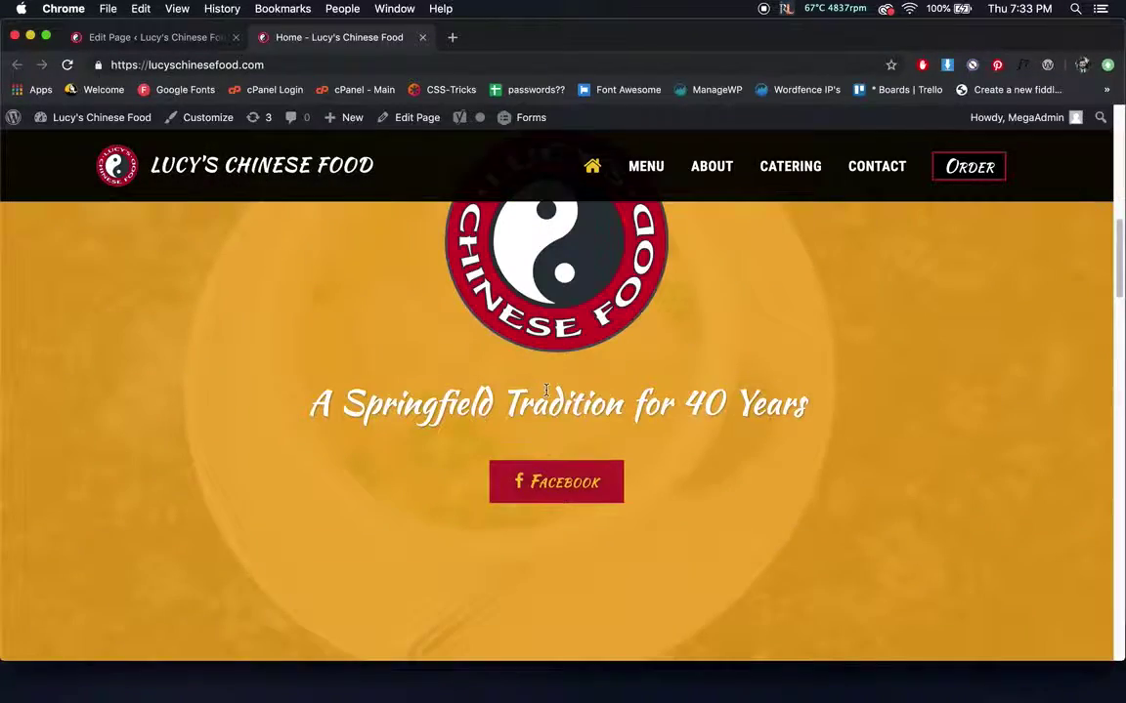
{"action": "scroll", "coordinate": [547, 395], "scroll_direction": "down", "scroll_amount": 8}
{"action": "scroll", "coordinate": [547, 395], "scroll_direction": "down", "scroll_amount": 6}
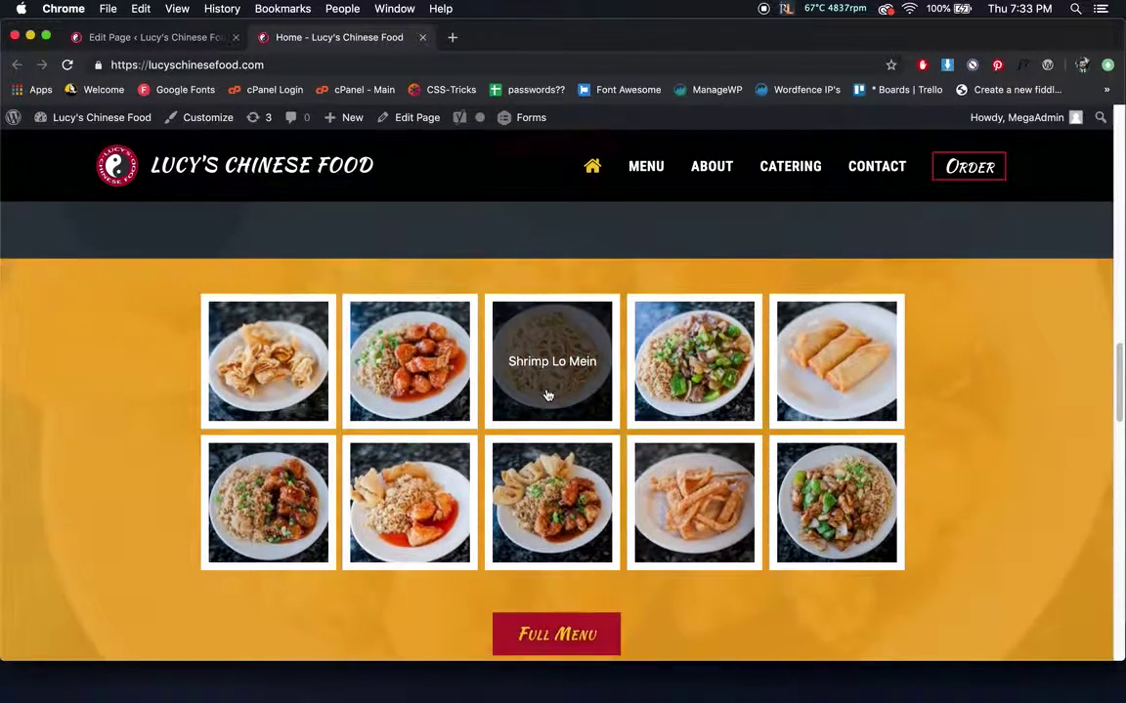
{"action": "scroll", "coordinate": [673, 525], "scroll_direction": "down", "scroll_amount": 5}
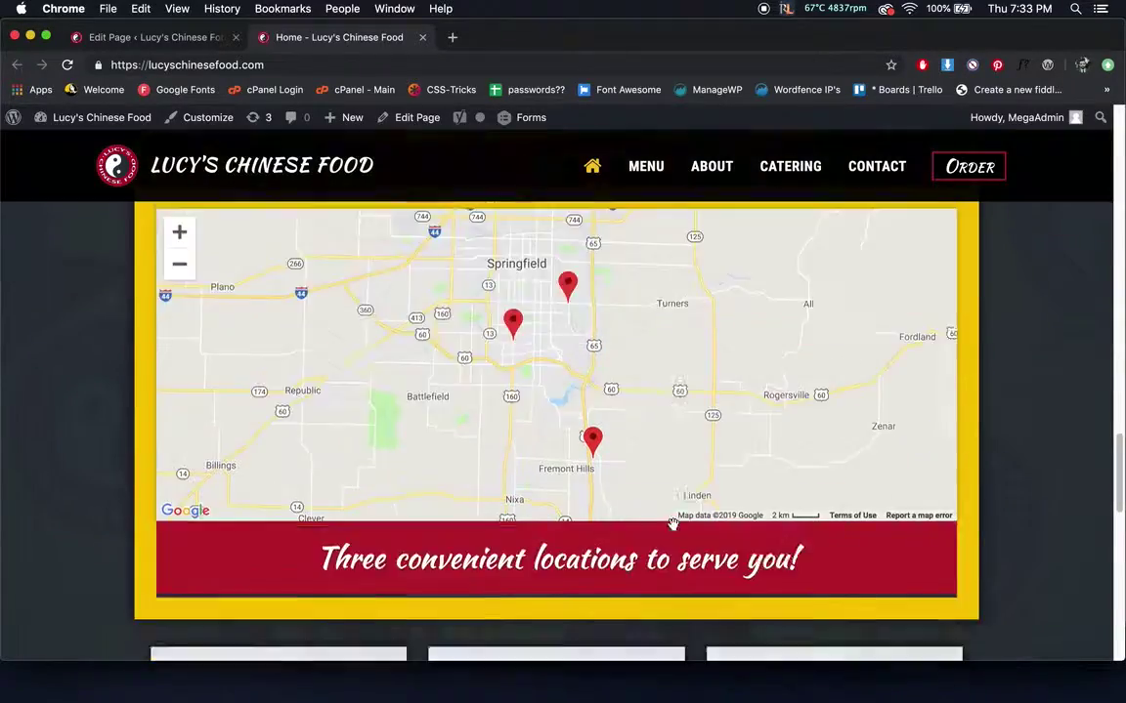
{"action": "scroll", "coordinate": [672, 530], "scroll_direction": "up", "scroll_amount": 12}
{"action": "scroll", "coordinate": [672, 531], "scroll_direction": "up", "scroll_amount": 5}
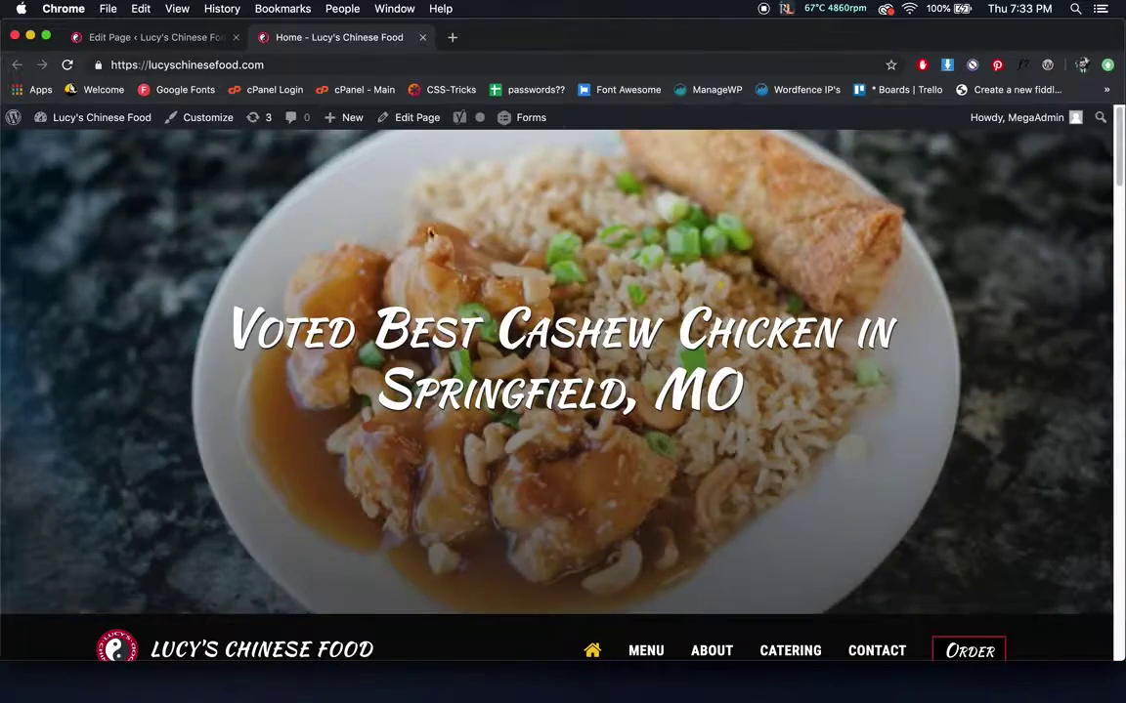
{"action": "scroll", "coordinate": [418, 540], "scroll_direction": "down", "scroll_amount": 3}
{"action": "scroll", "coordinate": [333, 228], "scroll_direction": "up", "scroll_amount": 3}
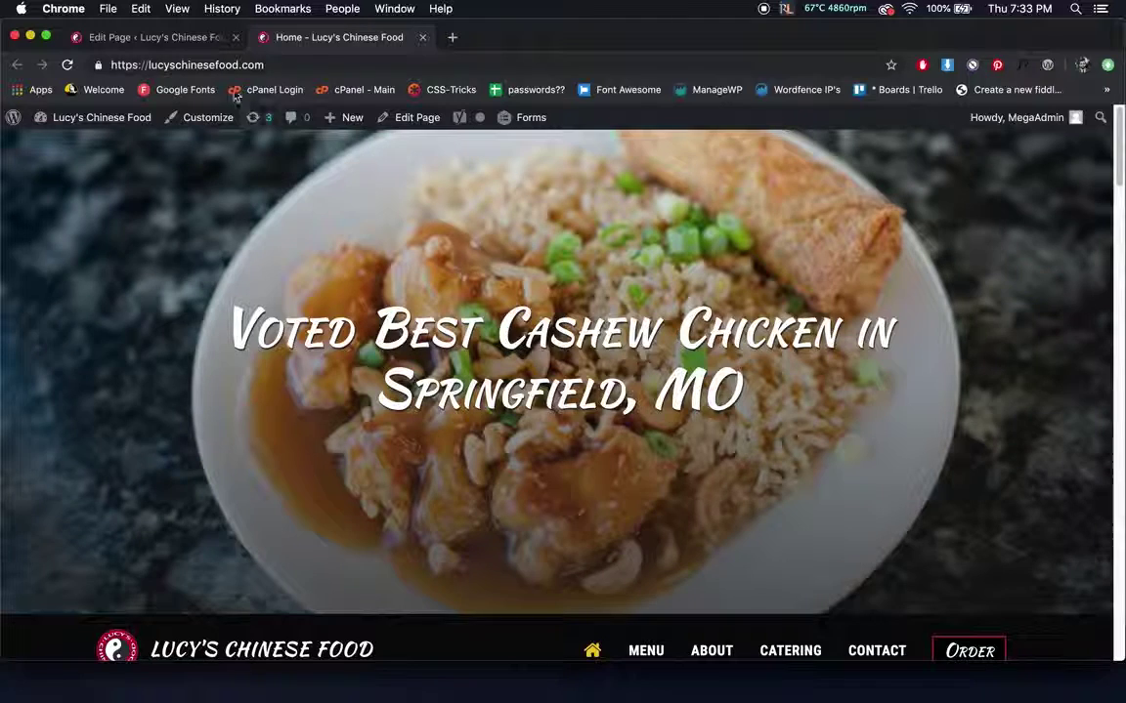
Return to the Home page editor and examine the header title content and its heading.
{"action": "left_click", "coordinate": [164, 41]}
{"action": "scroll", "coordinate": [442, 344], "scroll_direction": "down", "scroll_amount": 2}
{"action": "scroll", "coordinate": [445, 340], "scroll_direction": "down", "scroll_amount": 5}
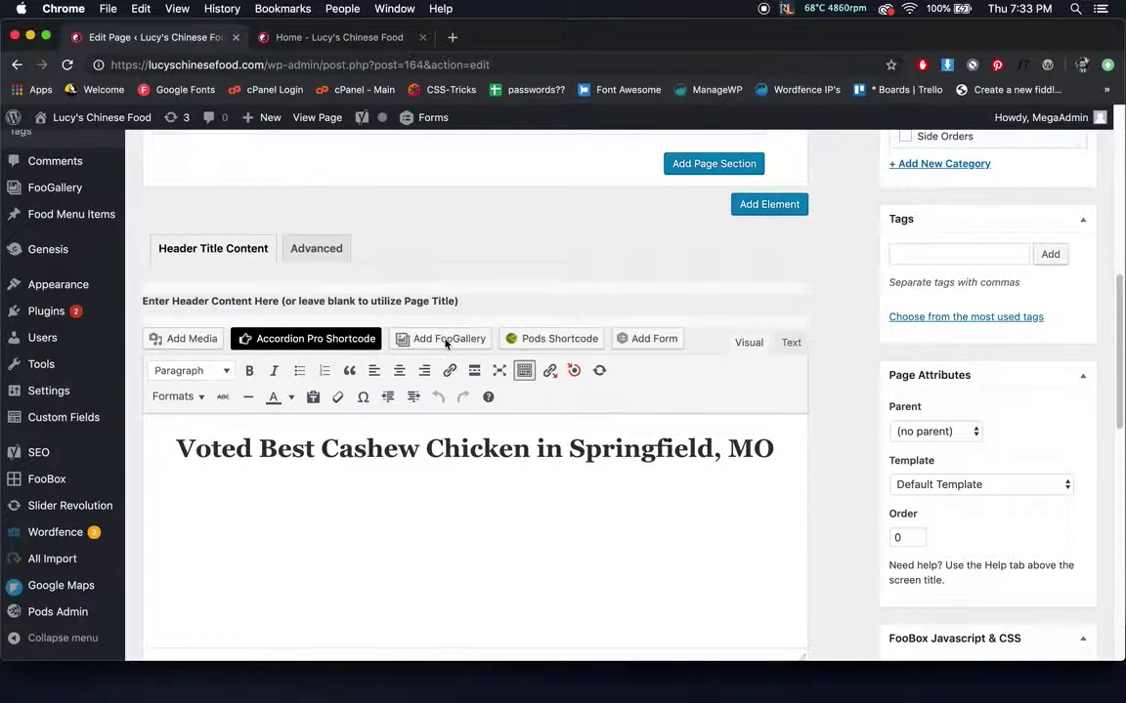
{"action": "left_click", "coordinate": [322, 447]}
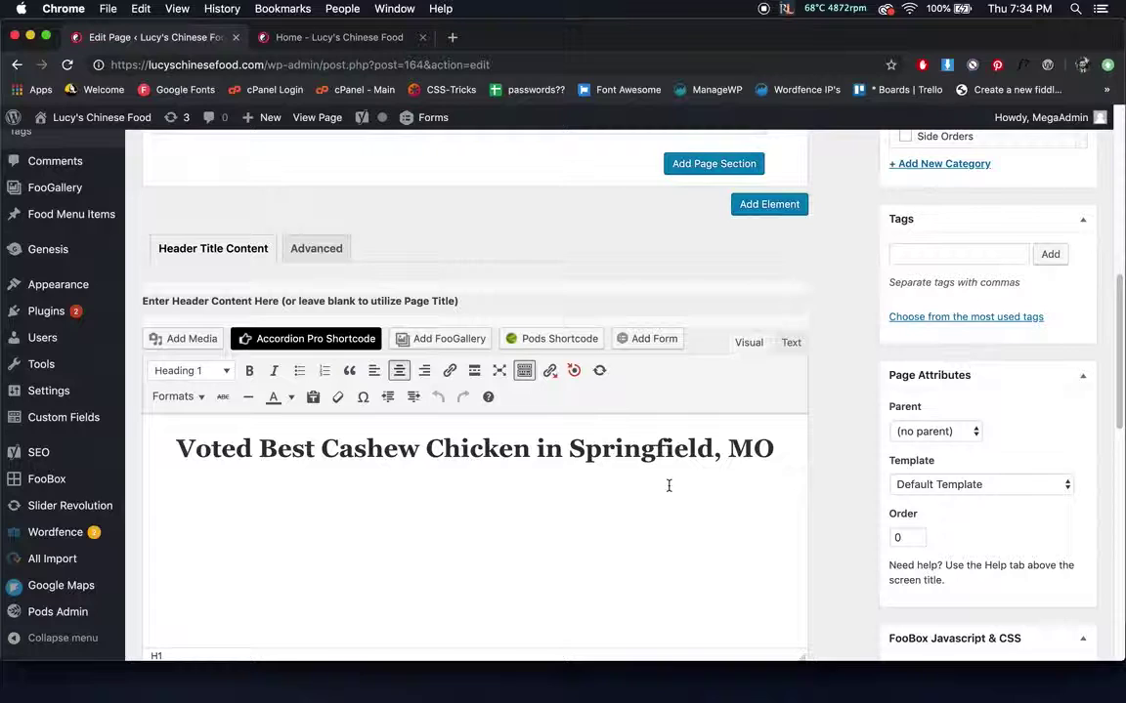
{"action": "scroll", "coordinate": [603, 460], "scroll_direction": "down", "scroll_amount": 4}
{"action": "scroll", "coordinate": [600, 459], "scroll_direction": "up", "scroll_amount": 2}
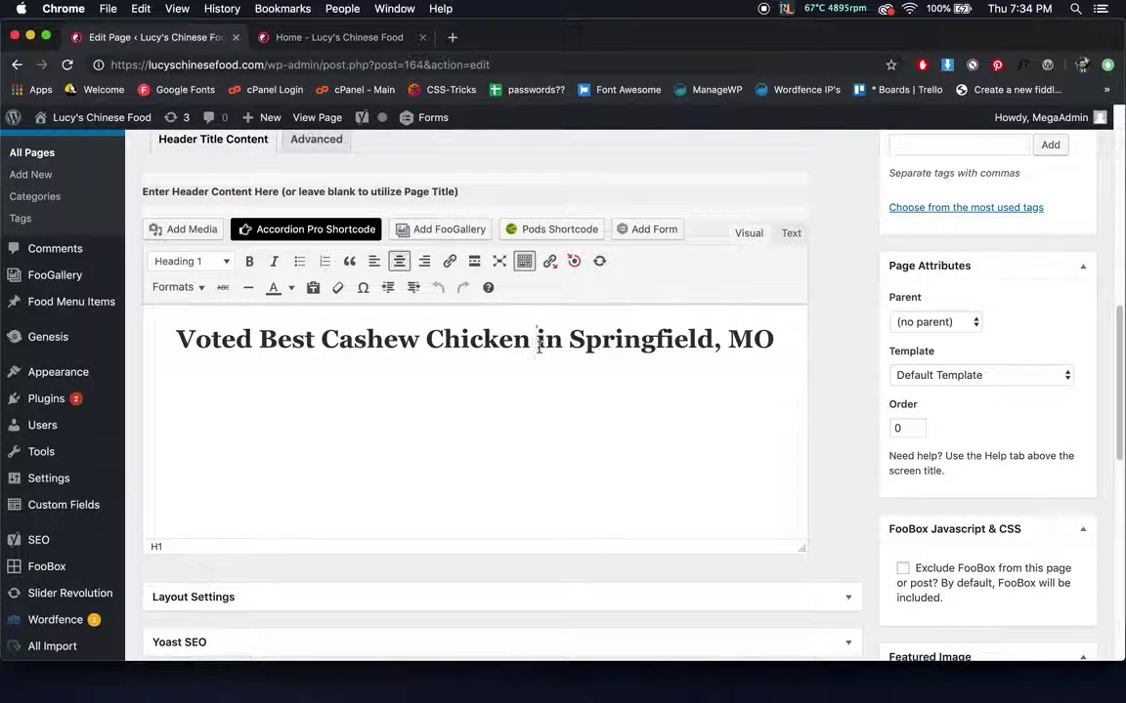
Expand the "Sweet n sour overlay" section and append "Hello!" to its heading "A Springfield Tradition for 40 Years".
{"action": "scroll", "coordinate": [536, 341], "scroll_direction": "up", "scroll_amount": 8}
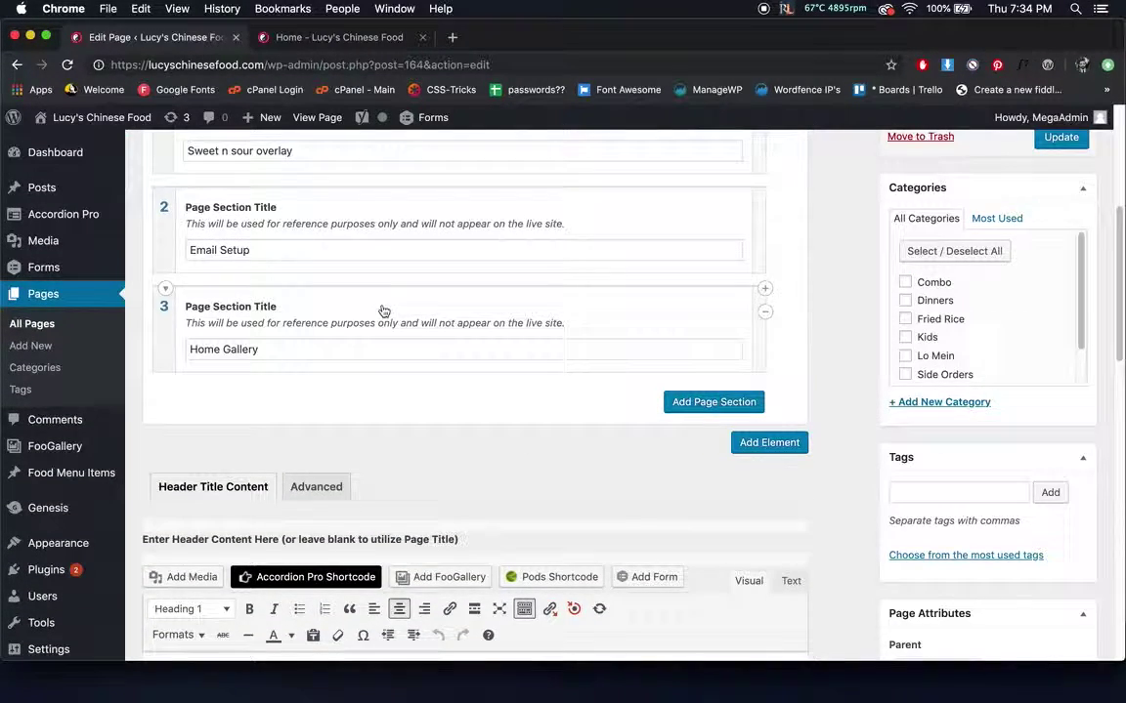
{"action": "scroll", "coordinate": [191, 240], "scroll_direction": "up", "scroll_amount": 3}
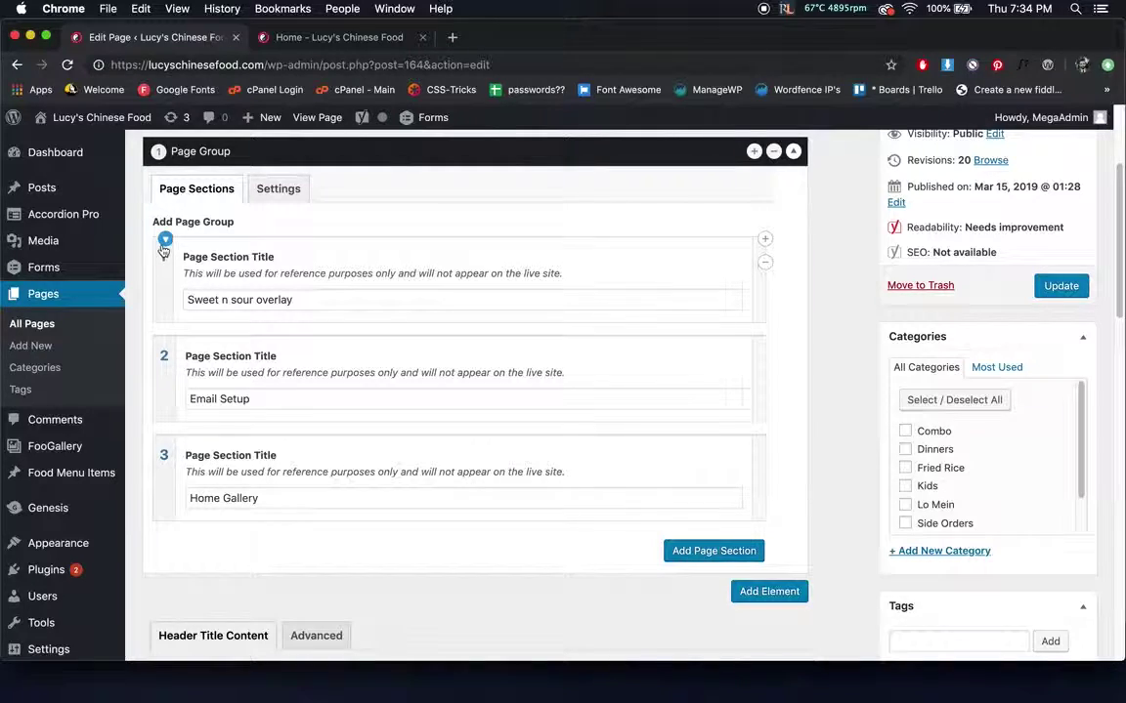
{"action": "left_click", "coordinate": [166, 242]}
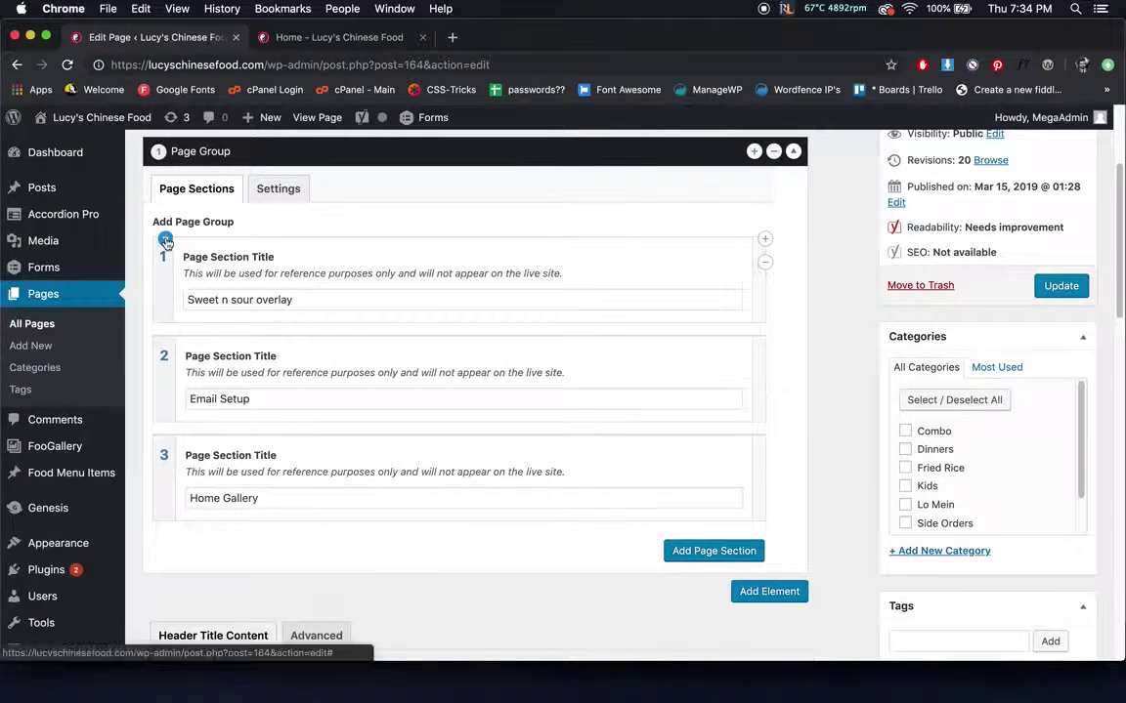
{"action": "scroll", "coordinate": [530, 297], "scroll_direction": "down", "scroll_amount": 8}
{"action": "left_click", "coordinate": [531, 412]}
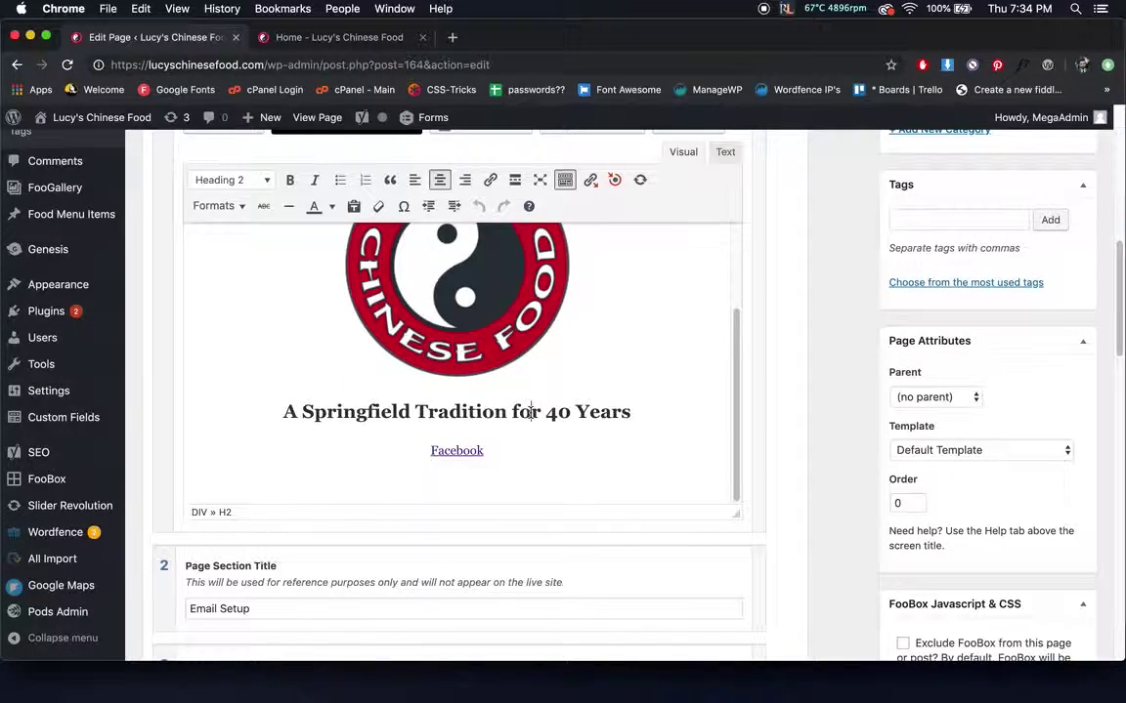
{"action": "type", "text": "Hello!"}
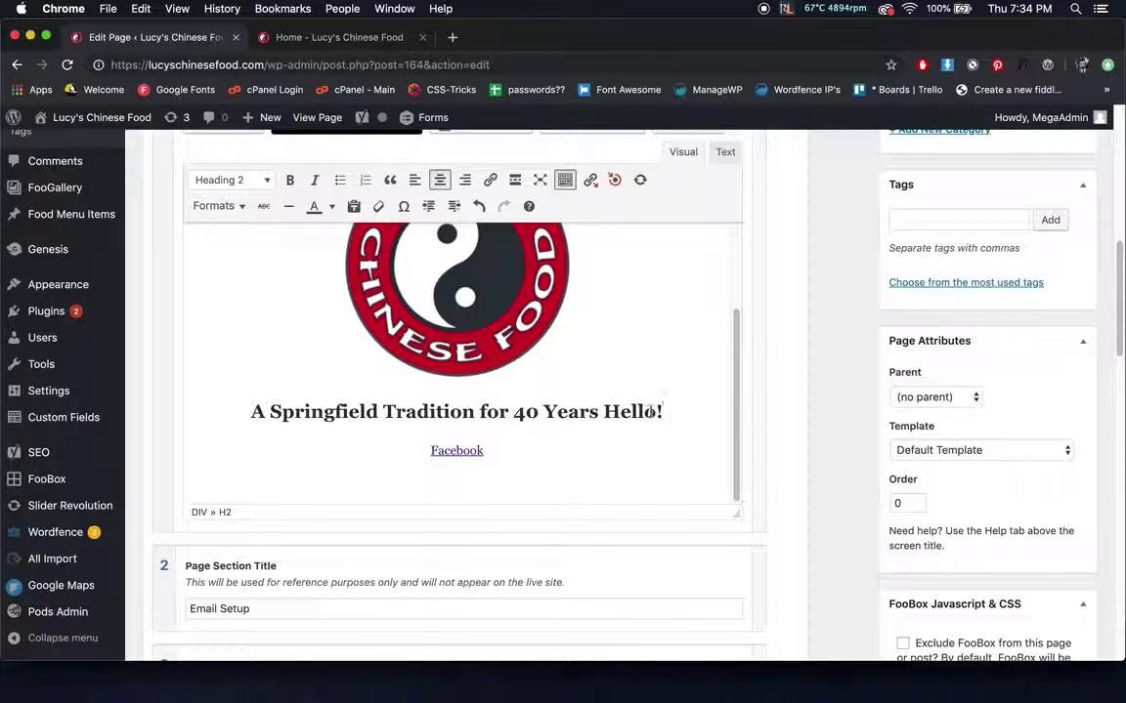
Preview the Home page changes and check the edited tagline heading below the logo.
{"action": "scroll", "coordinate": [778, 383], "scroll_direction": "up", "scroll_amount": 3}
{"action": "scroll", "coordinate": [787, 393], "scroll_direction": "down", "scroll_amount": 2}
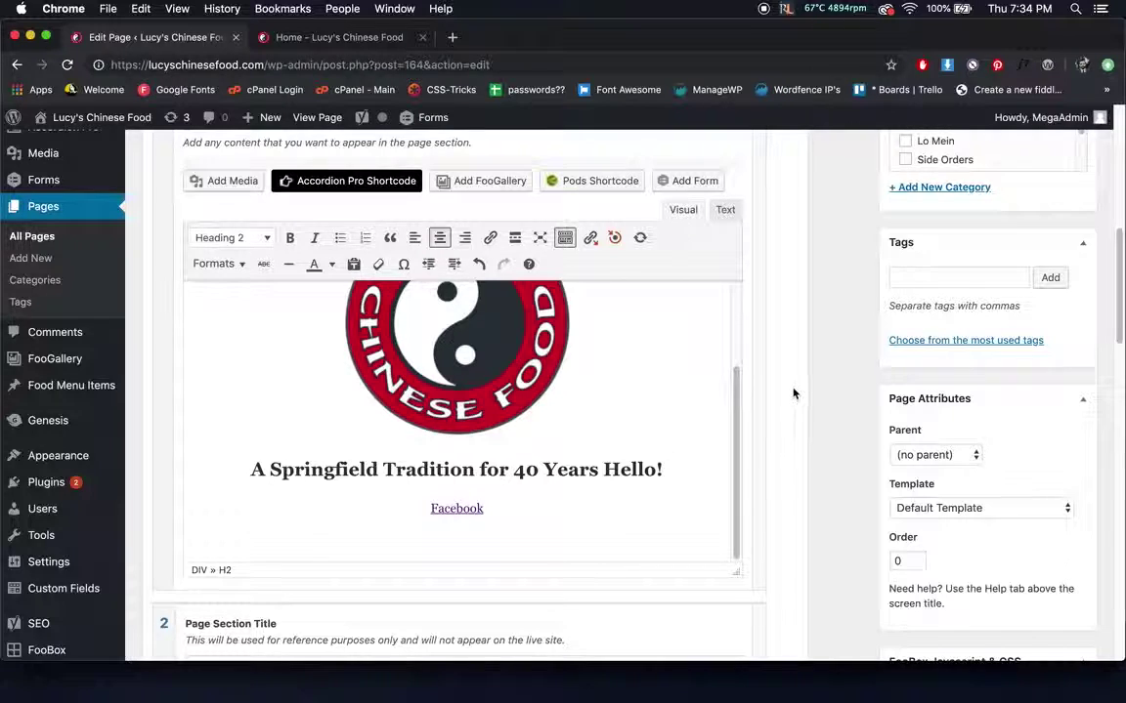
{"action": "scroll", "coordinate": [811, 383], "scroll_direction": "up", "scroll_amount": 12}
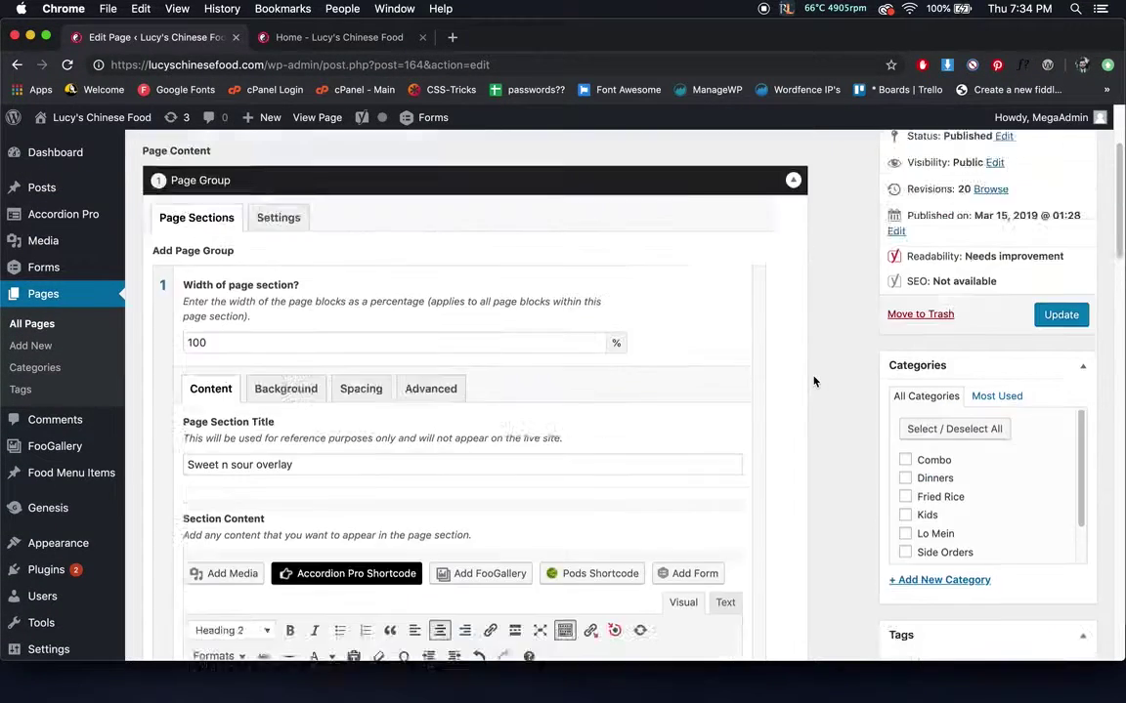
{"action": "left_click", "coordinate": [1037, 238]}
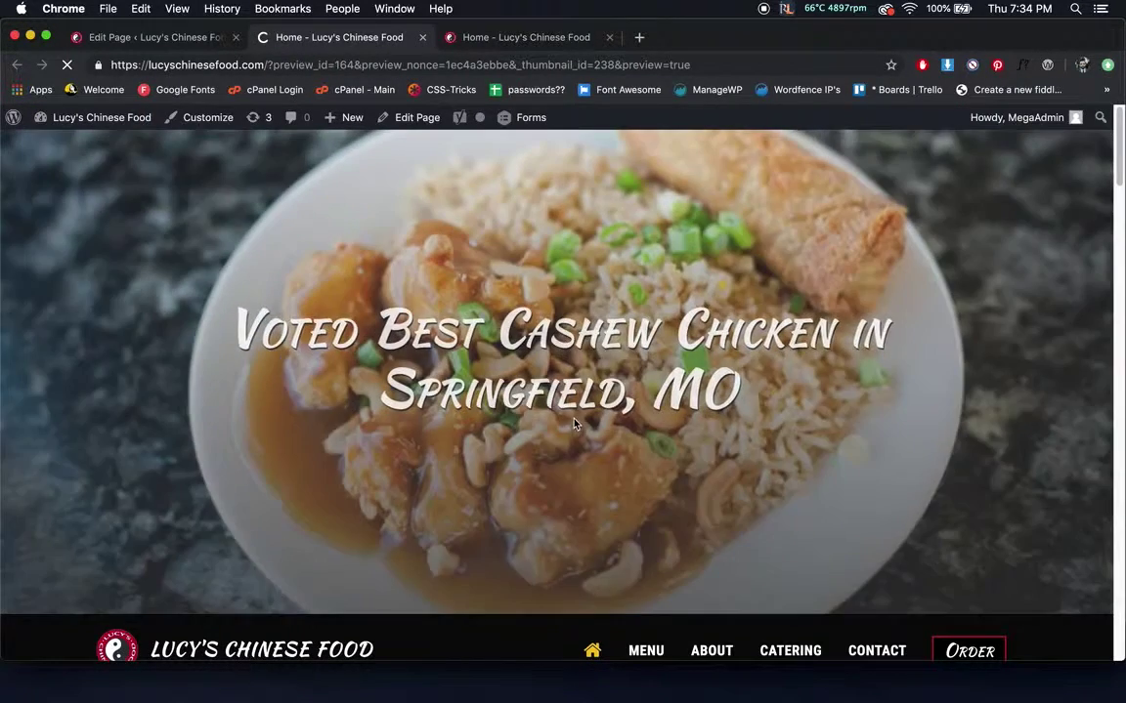
{"action": "scroll", "coordinate": [574, 423], "scroll_direction": "down", "scroll_amount": 5}
{"action": "scroll", "coordinate": [580, 418], "scroll_direction": "down", "scroll_amount": 5}
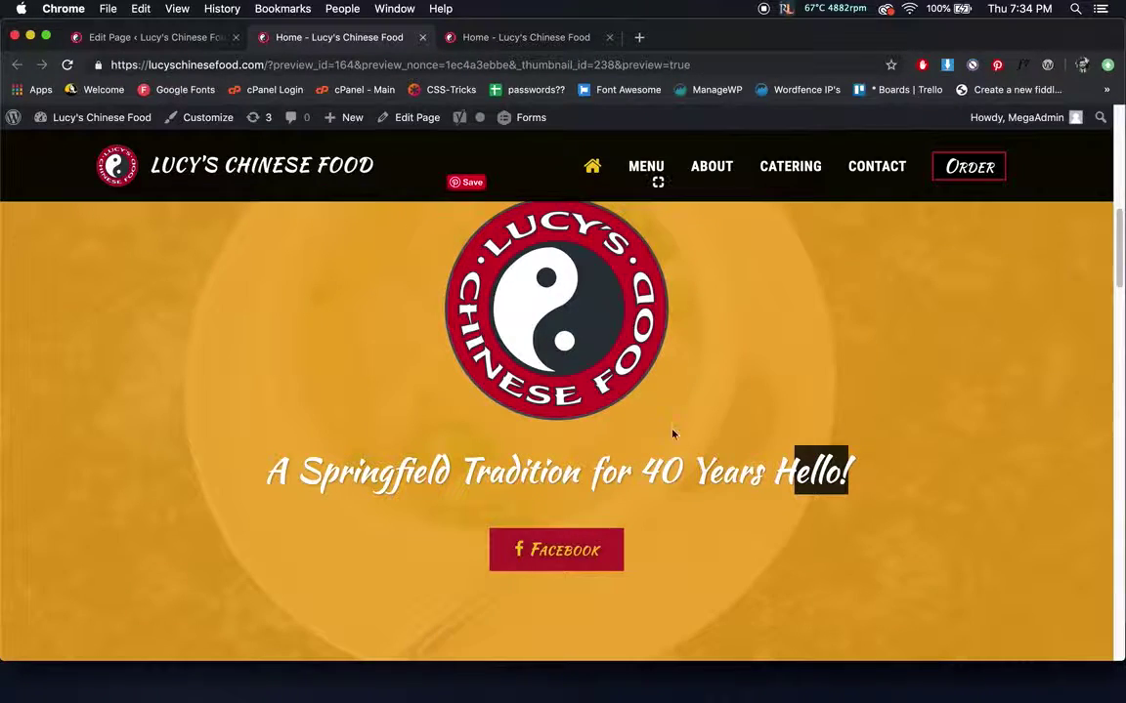
Return to the Home page editor and add a separate "Hello!" paragraph between the tagline heading and the Facebook link.
{"action": "left_click", "coordinate": [183, 43]}
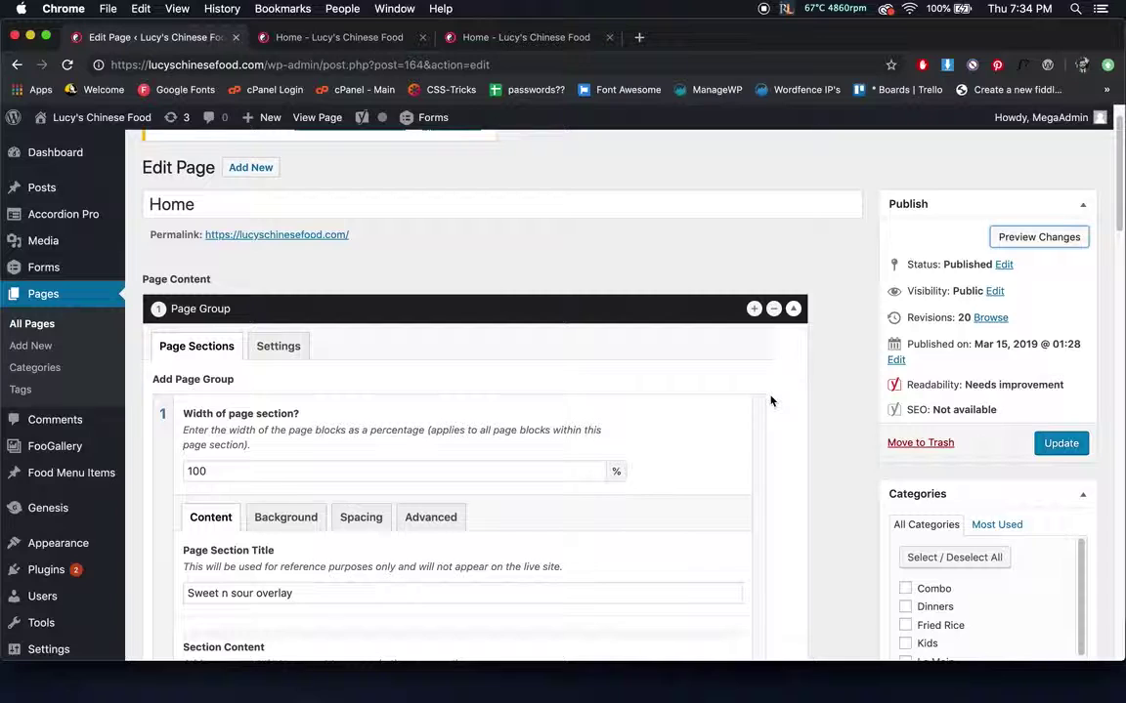
{"action": "scroll", "coordinate": [767, 445], "scroll_direction": "down", "scroll_amount": 8}
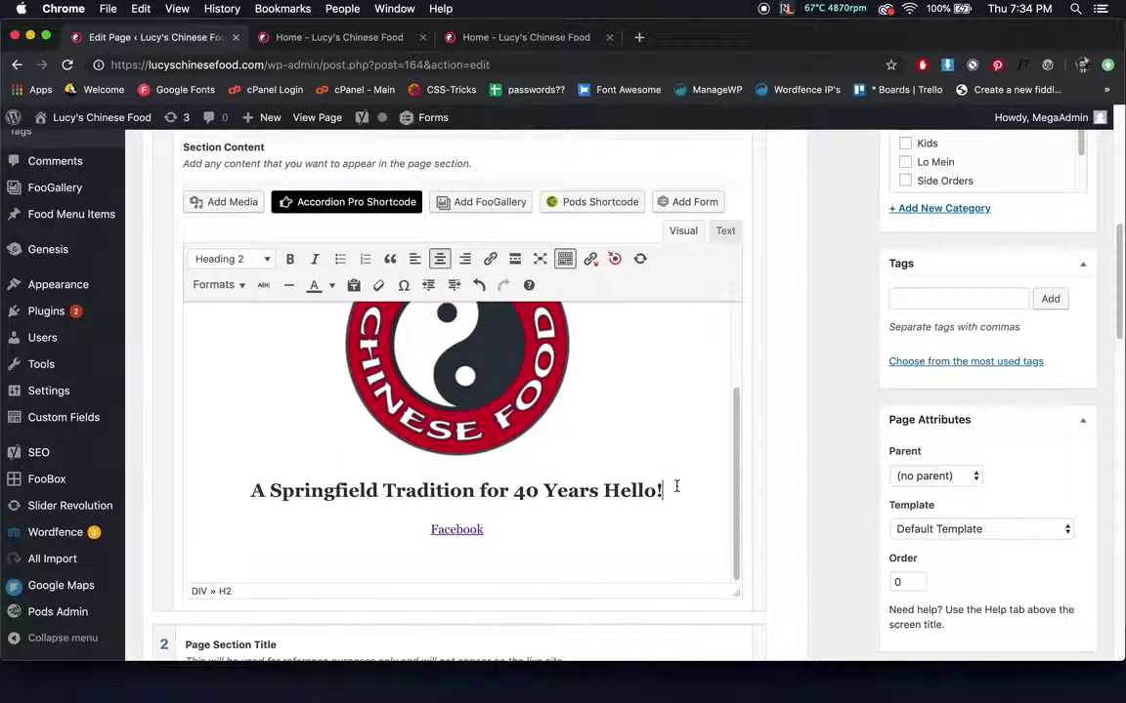
{"action": "left_click_drag", "start_coordinate": [676, 486], "coordinate": [613, 490]}
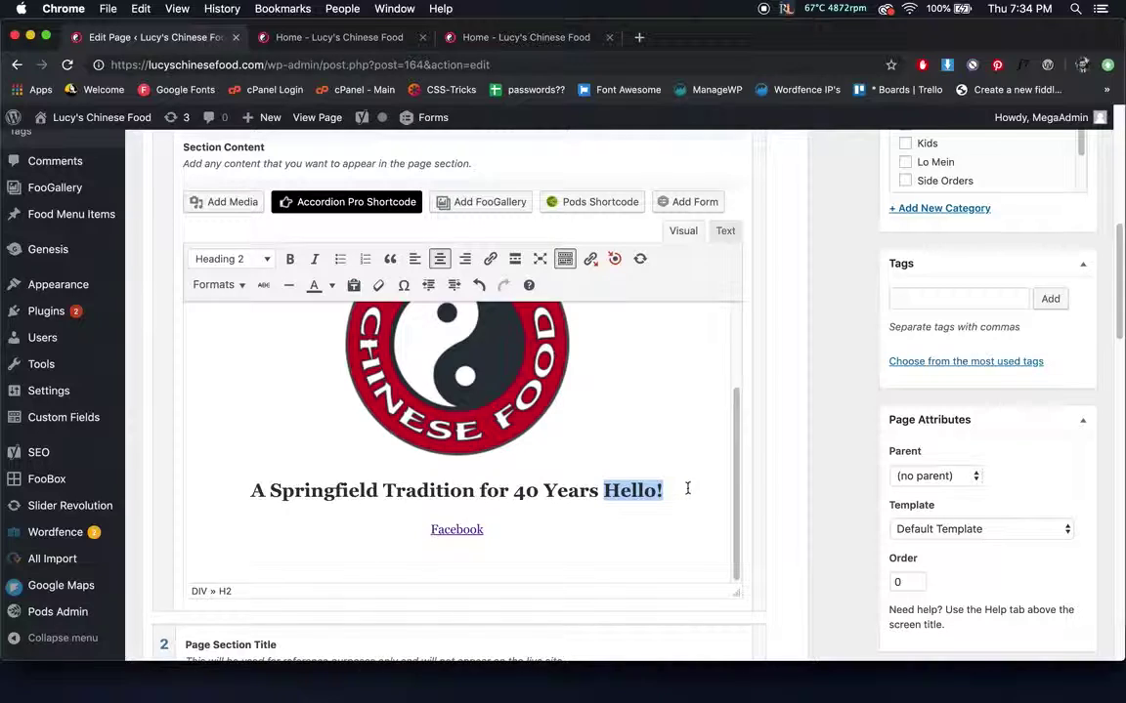
{"action": "key", "text": "Delete"}
{"action": "key", "text": "Delete"}
{"action": "key", "text": "super+z"}
{"action": "left_click", "coordinate": [663, 520]}
{"action": "key", "text": "BackSpace"}
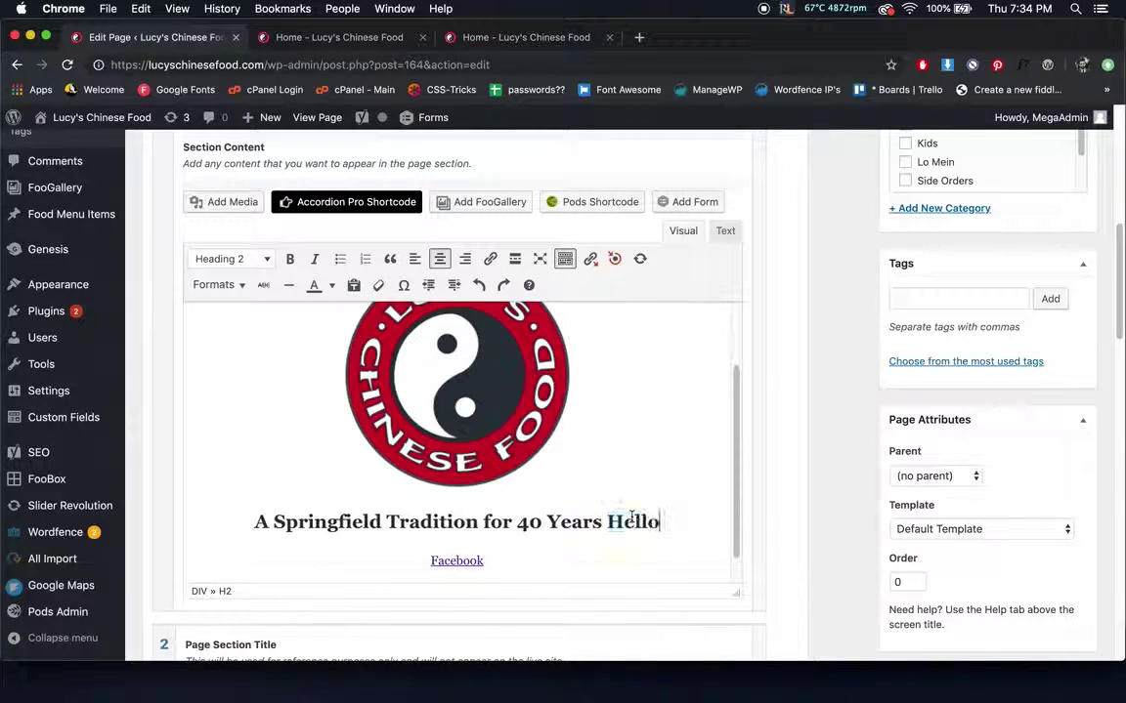
{"action": "key", "text": "Return"}
{"action": "scroll", "coordinate": [577, 469], "scroll_direction": "down", "scroll_amount": 1}
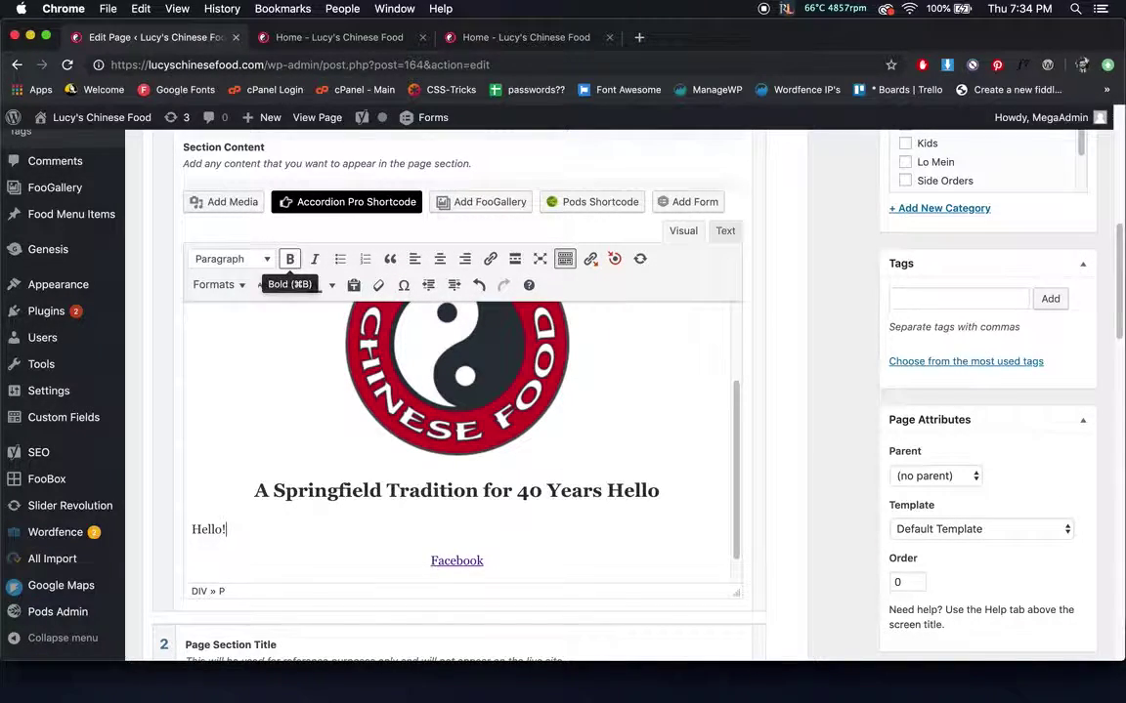
{"action": "scroll", "coordinate": [810, 369], "scroll_direction": "down", "scroll_amount": 1}
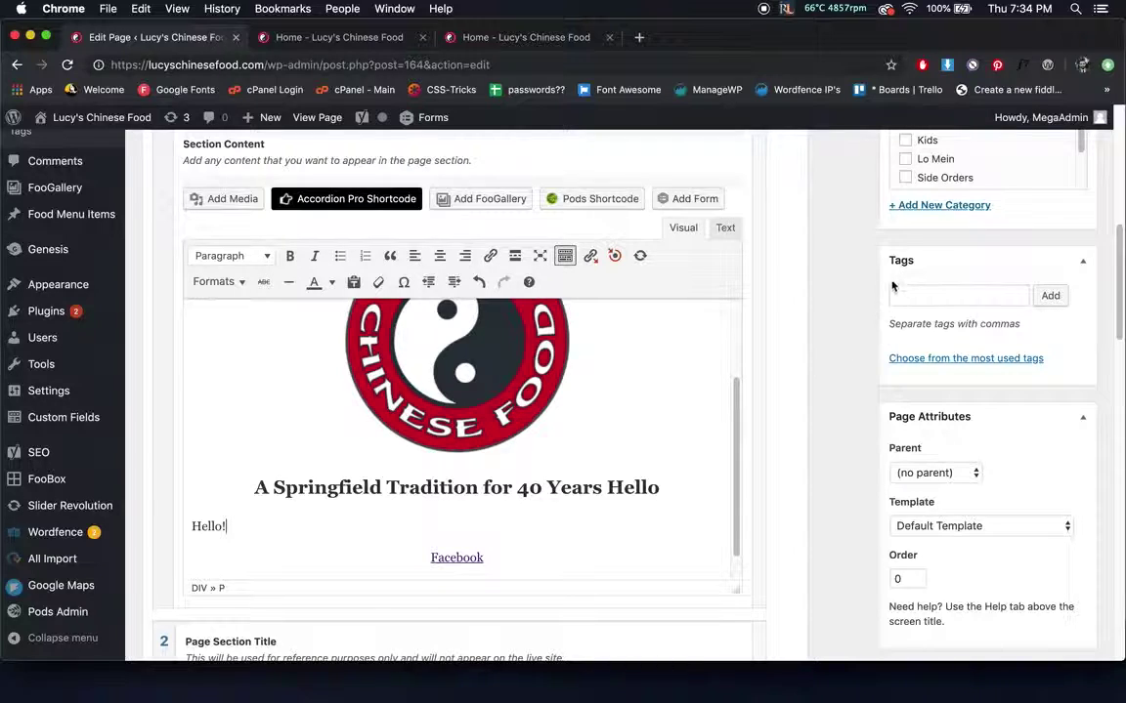
{"action": "scroll", "coordinate": [891, 286], "scroll_direction": "up", "scroll_amount": 5}
{"action": "scroll", "coordinate": [928, 274], "scroll_direction": "down", "scroll_amount": 5}
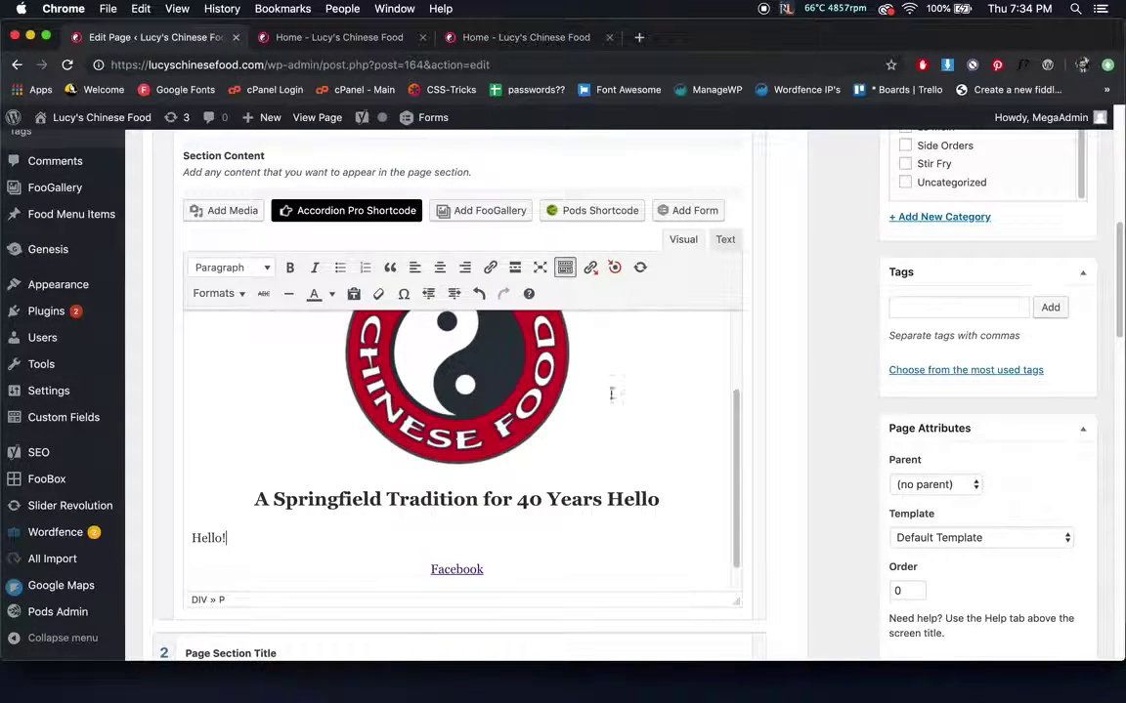
Try bold, italic, bulleted list and numbered list formatting on the "Hello!" paragraph.
{"action": "left_click", "coordinate": [291, 268]}
{"action": "left_click", "coordinate": [293, 268]}
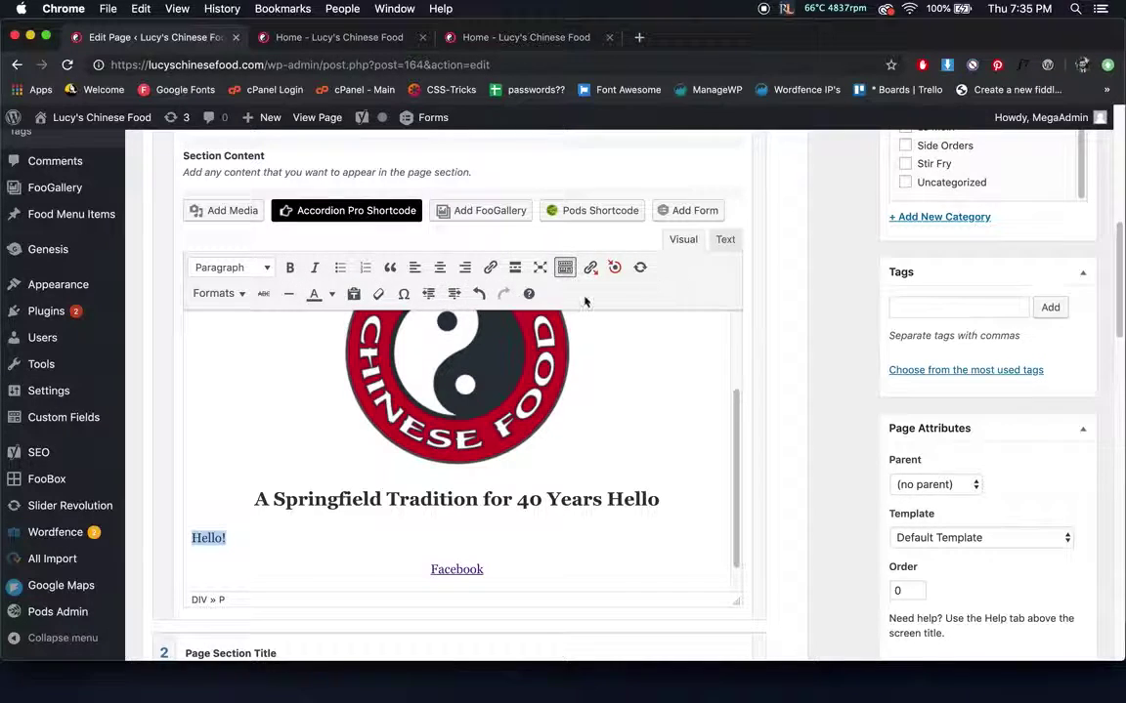
{"action": "left_click", "coordinate": [289, 266]}
{"action": "left_click", "coordinate": [290, 267]}
{"action": "left_click", "coordinate": [314, 268]}
{"action": "left_click", "coordinate": [340, 267]}
{"action": "left_click", "coordinate": [340, 267]}
{"action": "left_click", "coordinate": [364, 268]}
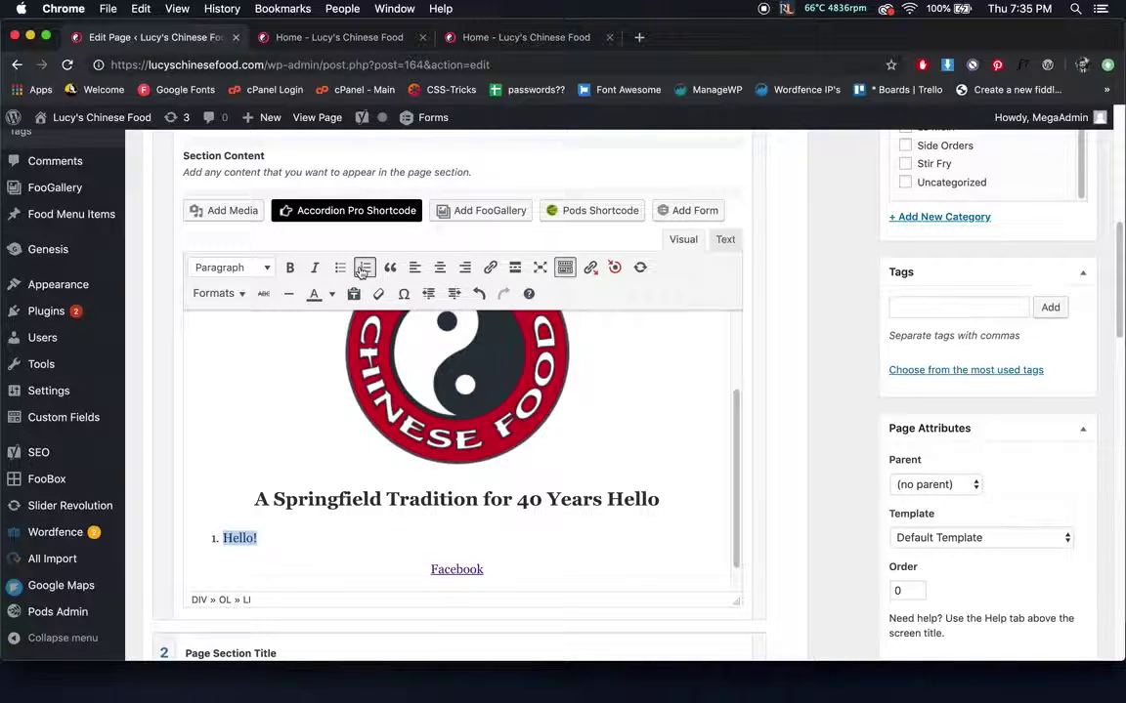
{"action": "left_click", "coordinate": [364, 268]}
Try centre, right and left alignment on the "Hello!" paragraph.
{"action": "left_click", "coordinate": [441, 267]}
{"action": "left_click", "coordinate": [465, 267]}
{"action": "left_click", "coordinate": [440, 267]}
{"action": "left_click", "coordinate": [416, 268]}
{"action": "left_click", "coordinate": [440, 267]}
{"action": "left_click", "coordinate": [465, 267]}
{"action": "left_click", "coordinate": [440, 267]}
{"action": "left_click", "coordinate": [418, 268]}
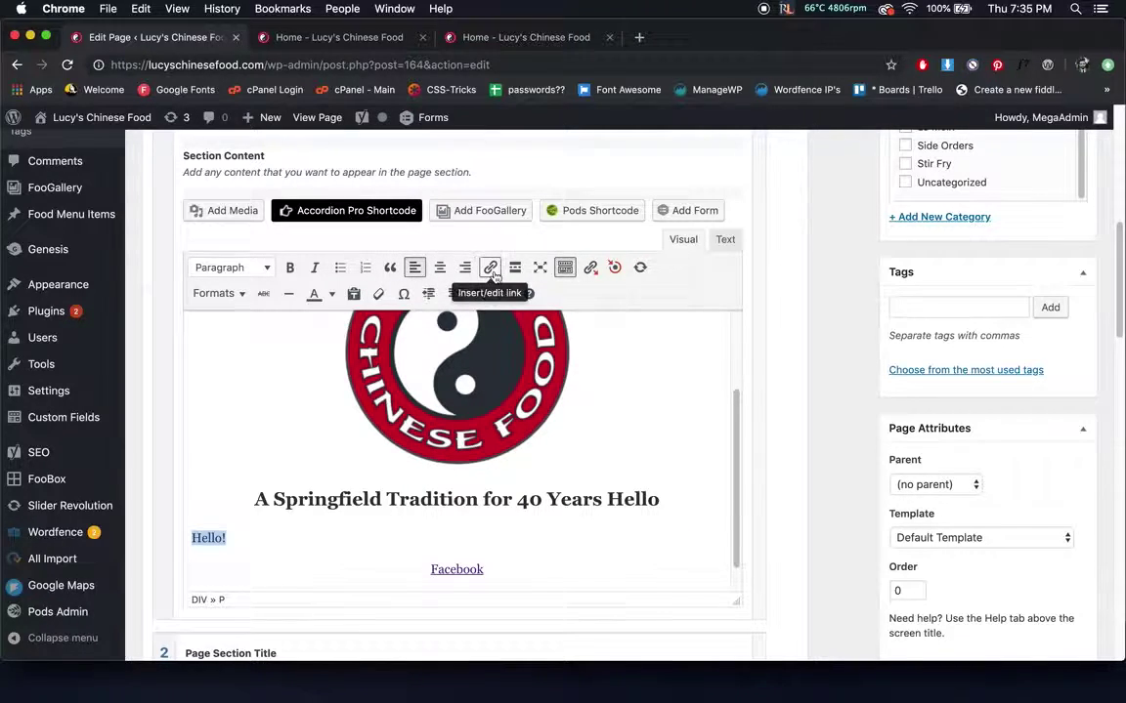
{"action": "left_click", "coordinate": [490, 268]}
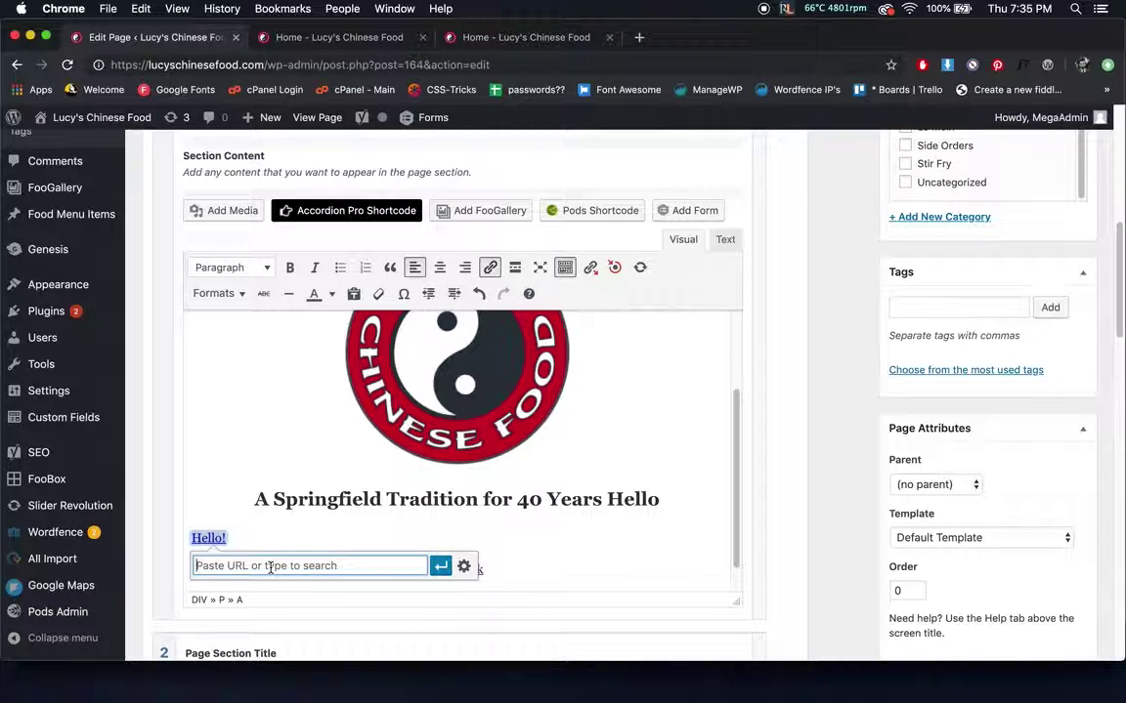
{"action": "type", "text": "http://www.google.com/"}
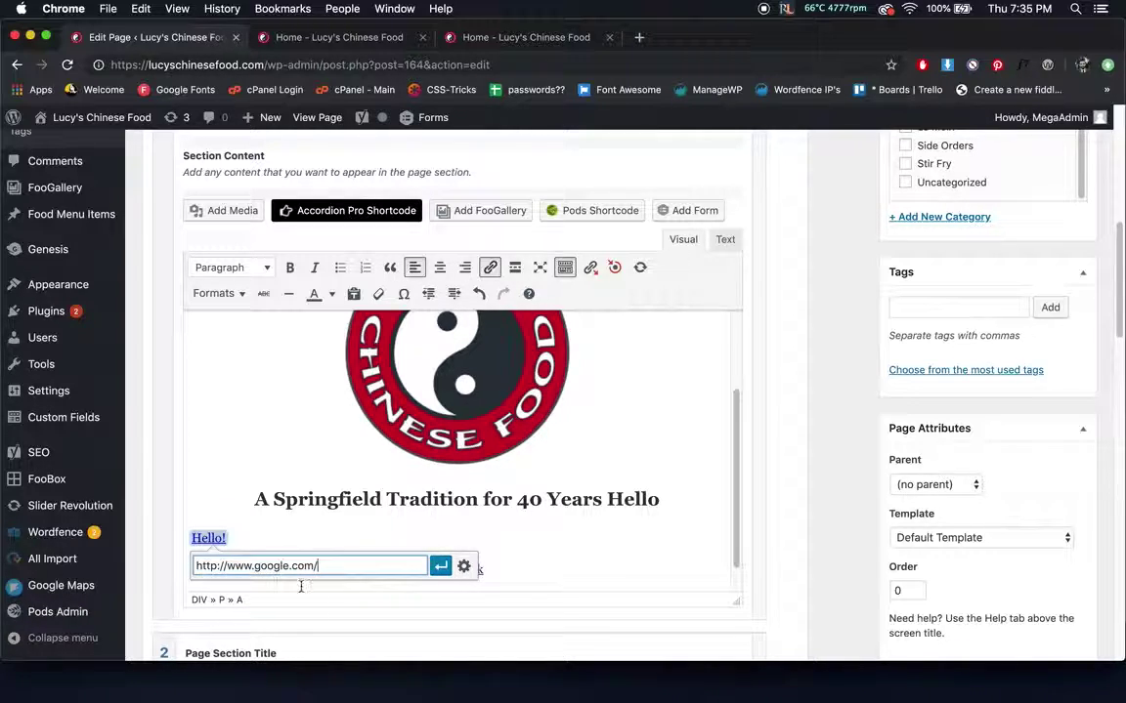
{"action": "left_click", "coordinate": [464, 568]}
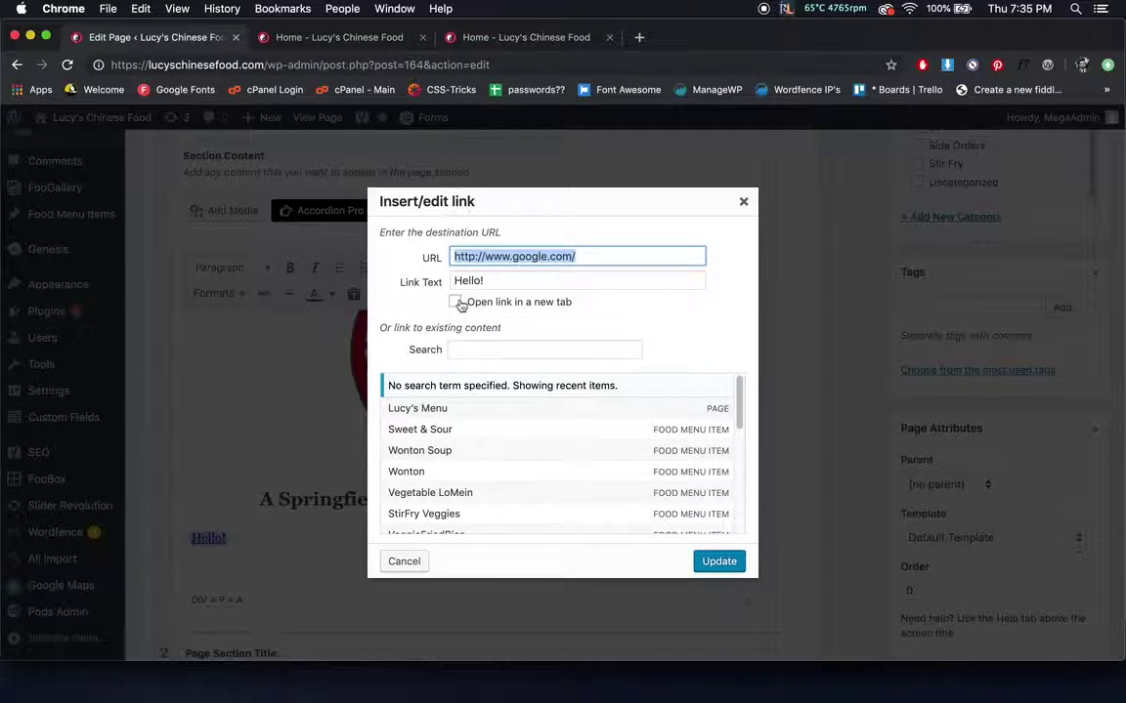
{"action": "left_click", "coordinate": [454, 303]}
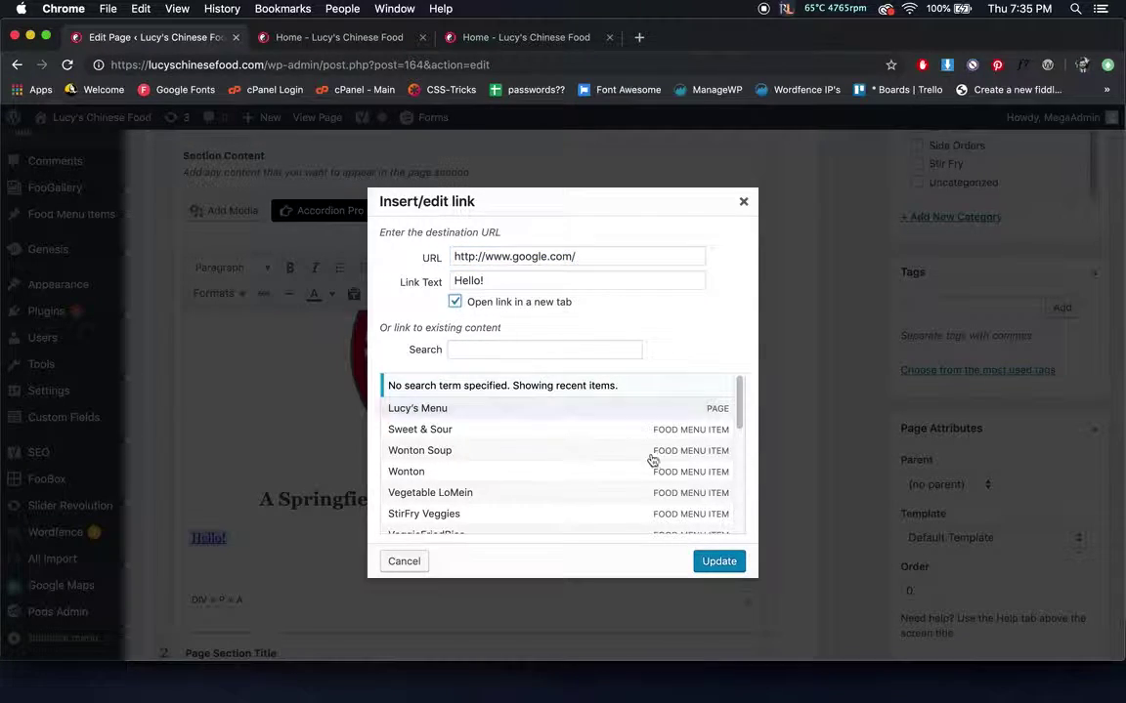
{"action": "left_click", "coordinate": [711, 560]}
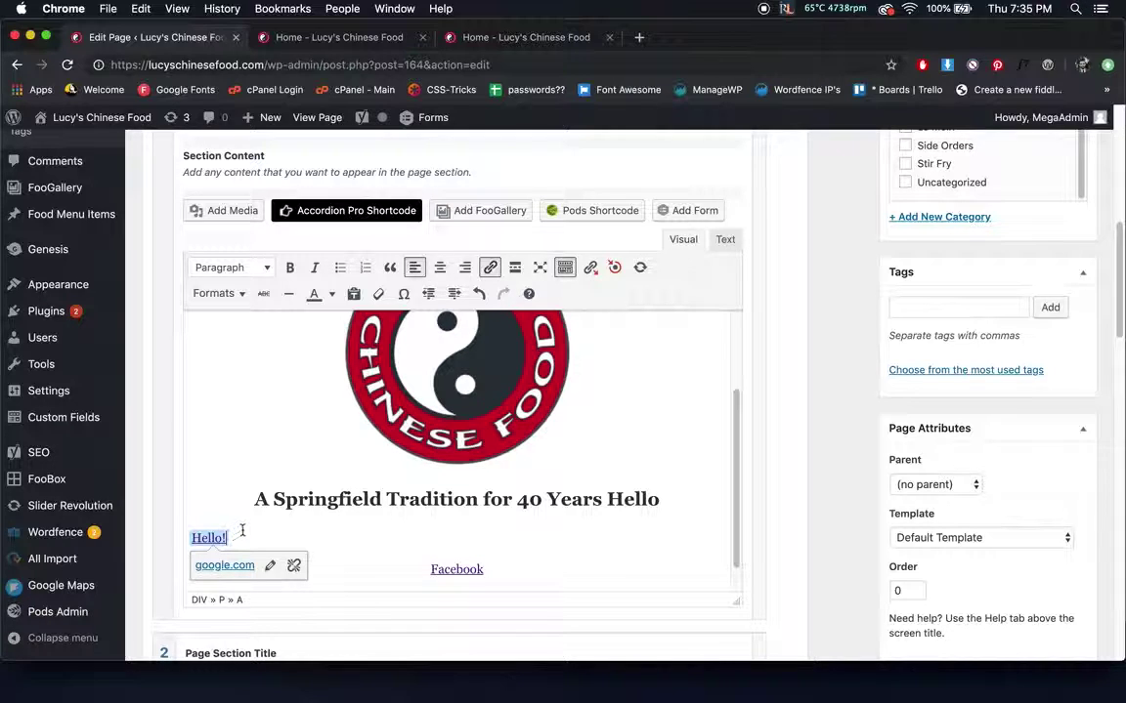
Centre the "Hello!" link, make it bold, and apply the Button format to it.
{"action": "scroll", "coordinate": [844, 449], "scroll_direction": "up", "scroll_amount": 3}
{"action": "scroll", "coordinate": [844, 448], "scroll_direction": "down", "scroll_amount": 3}
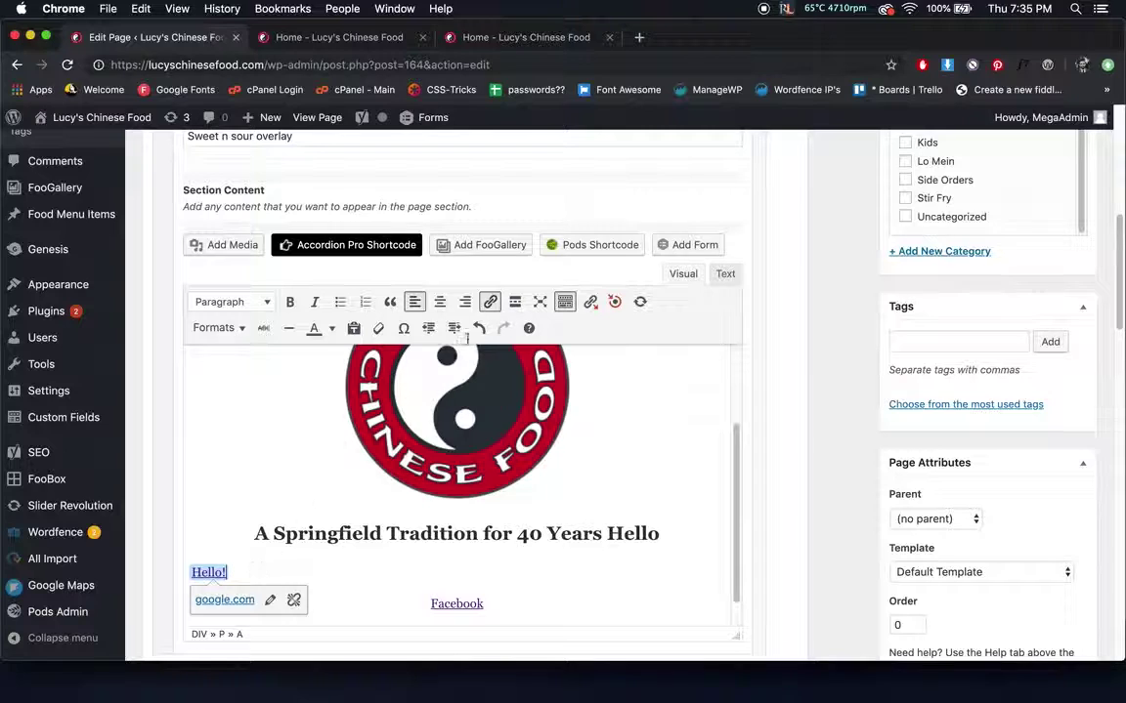
{"action": "left_click", "coordinate": [442, 302]}
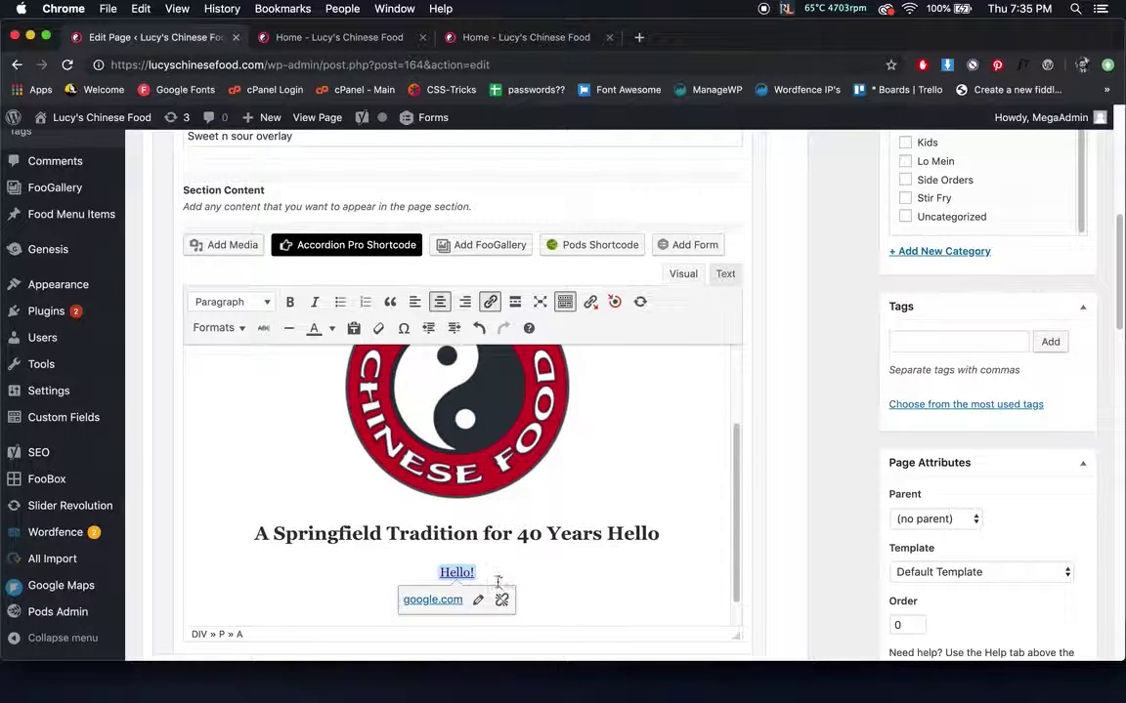
{"action": "left_click", "coordinate": [289, 302]}
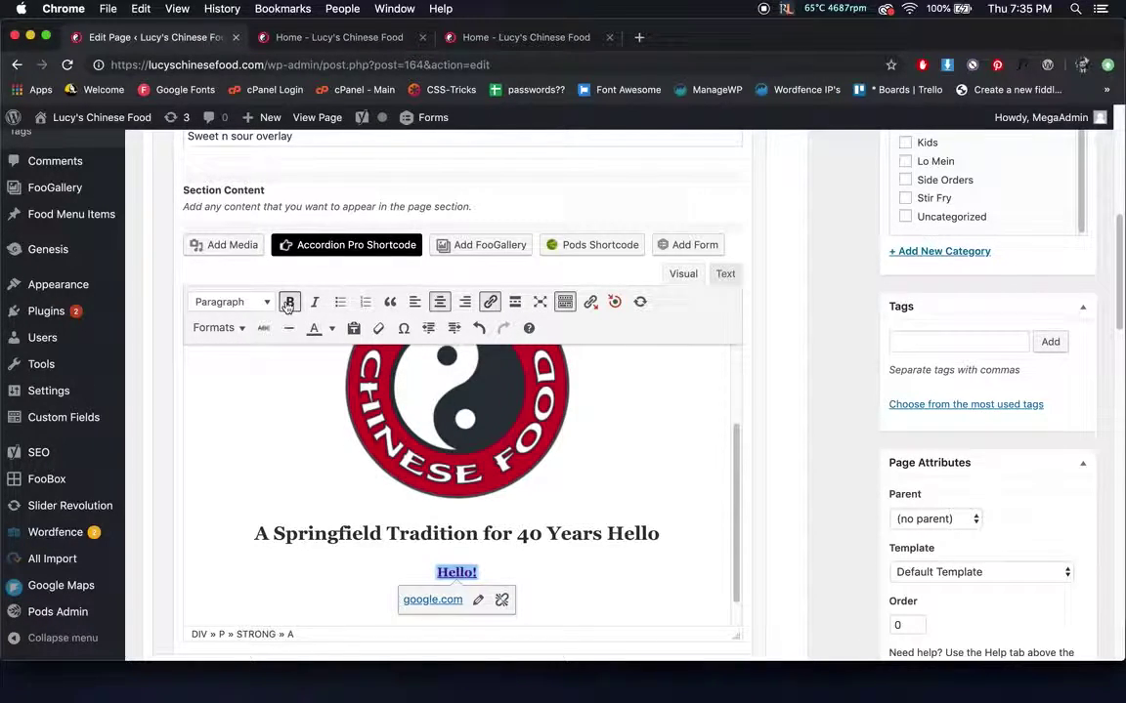
{"action": "left_click", "coordinate": [217, 328]}
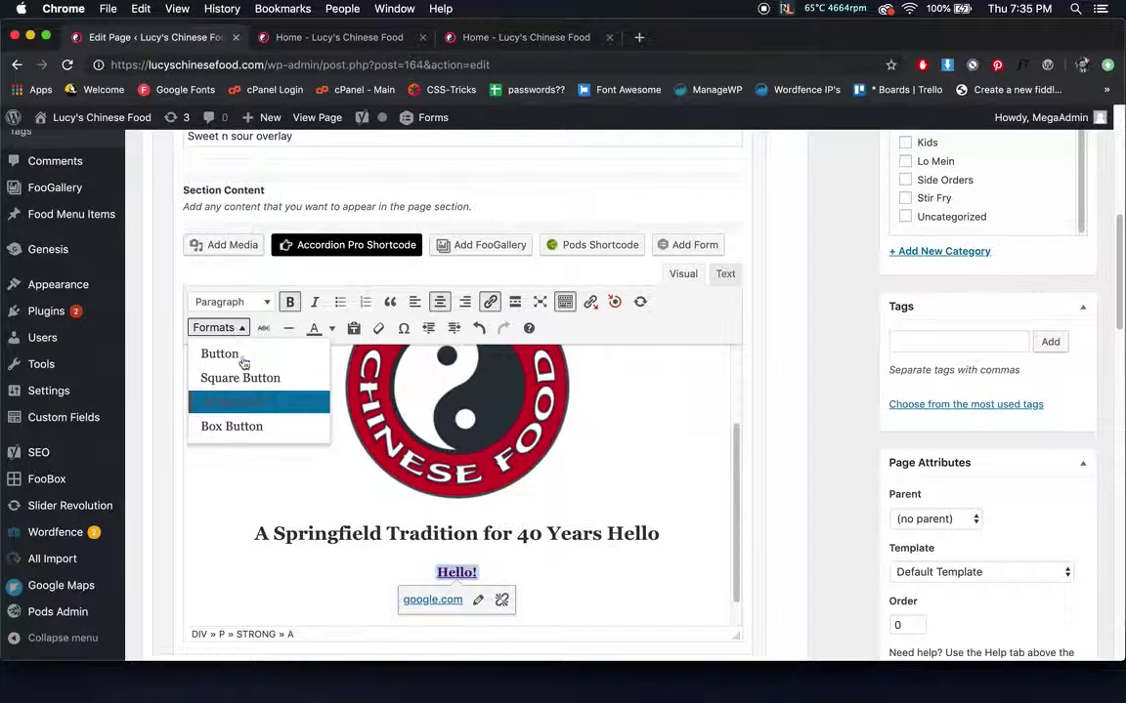
{"action": "left_click", "coordinate": [262, 354]}
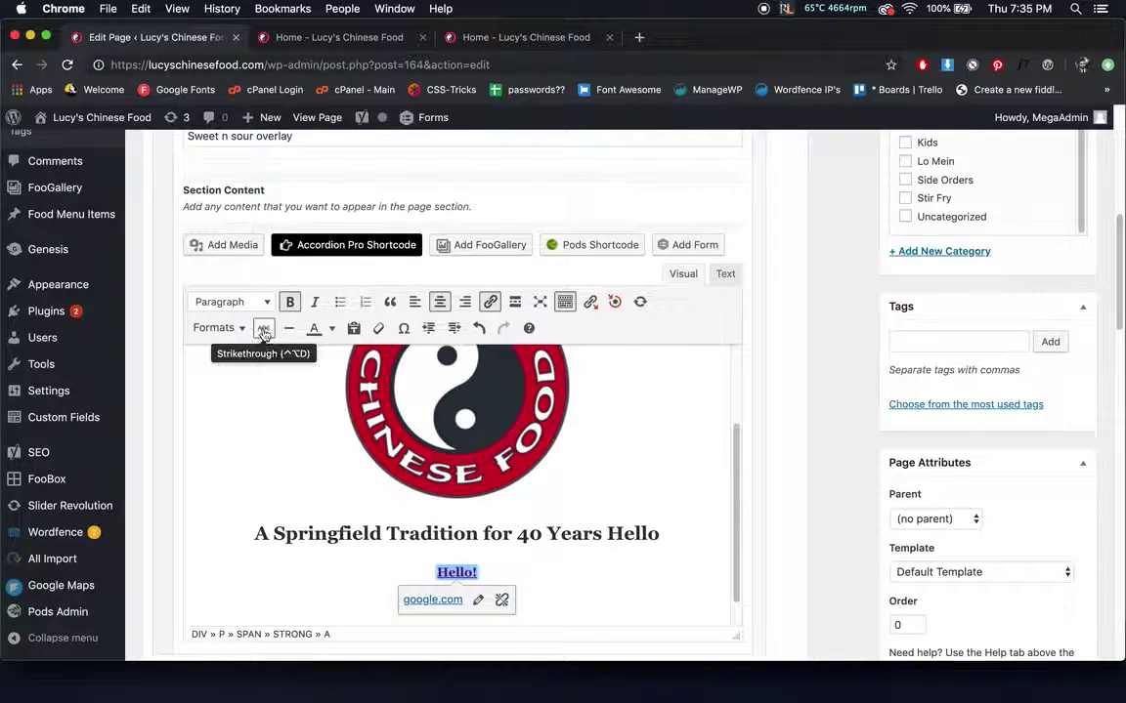
{"action": "left_click", "coordinate": [241, 329]}
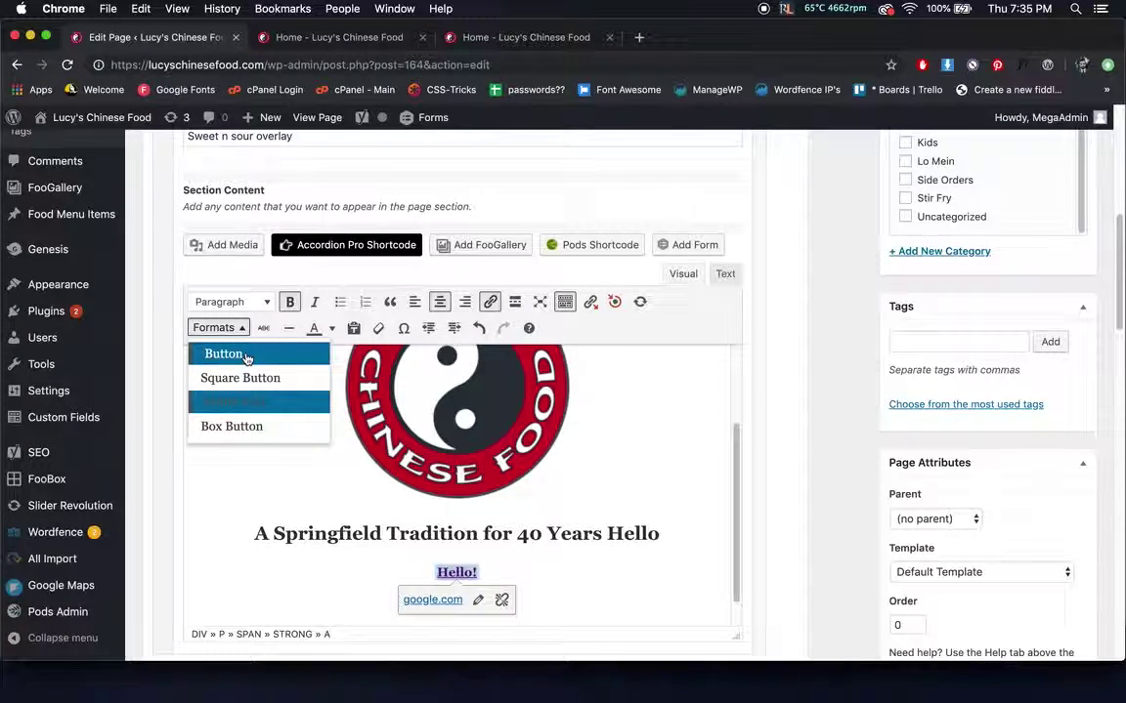
{"action": "left_click", "coordinate": [839, 327]}
Preview the Home page changes and test that the "Hello!" button opens its link, closing the opened page.
{"action": "scroll", "coordinate": [854, 314], "scroll_direction": "up", "scroll_amount": 10}
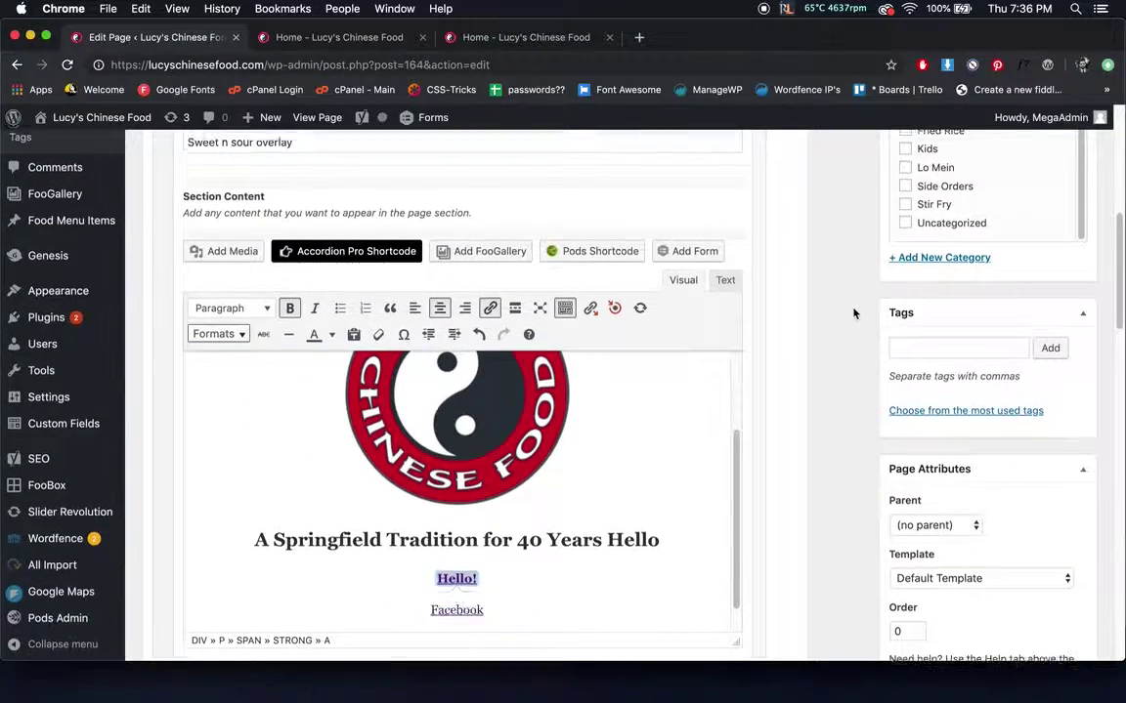
{"action": "left_click", "coordinate": [1036, 281]}
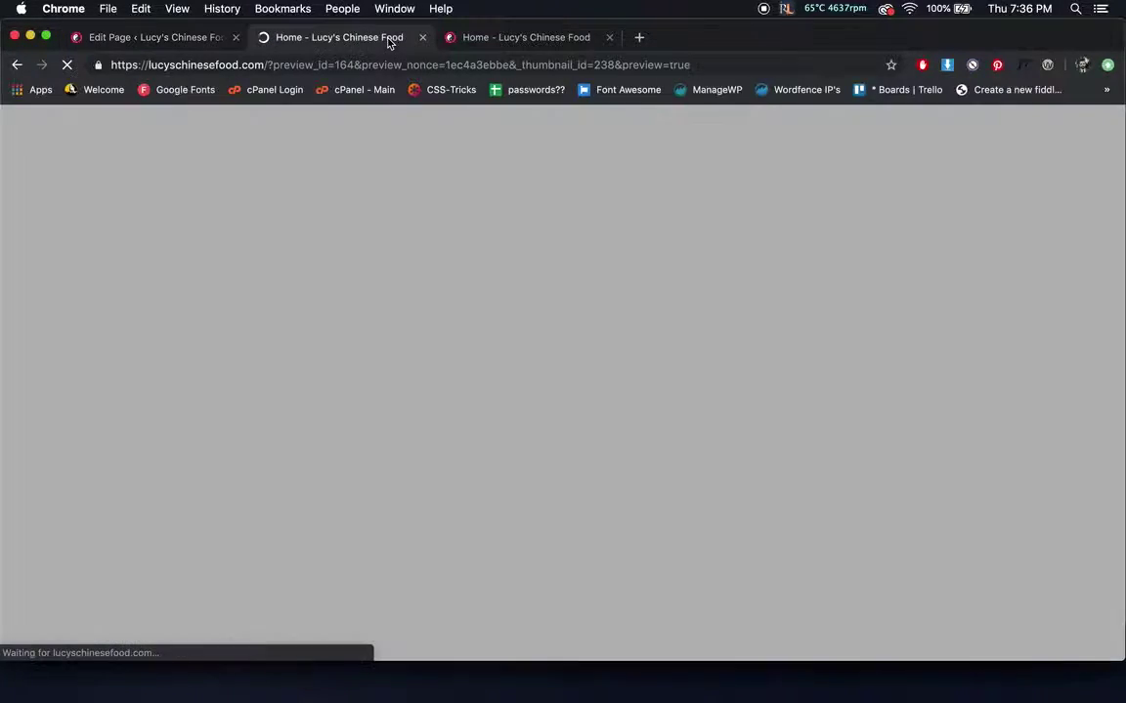
{"action": "scroll", "coordinate": [785, 369], "scroll_direction": "down", "scroll_amount": 6}
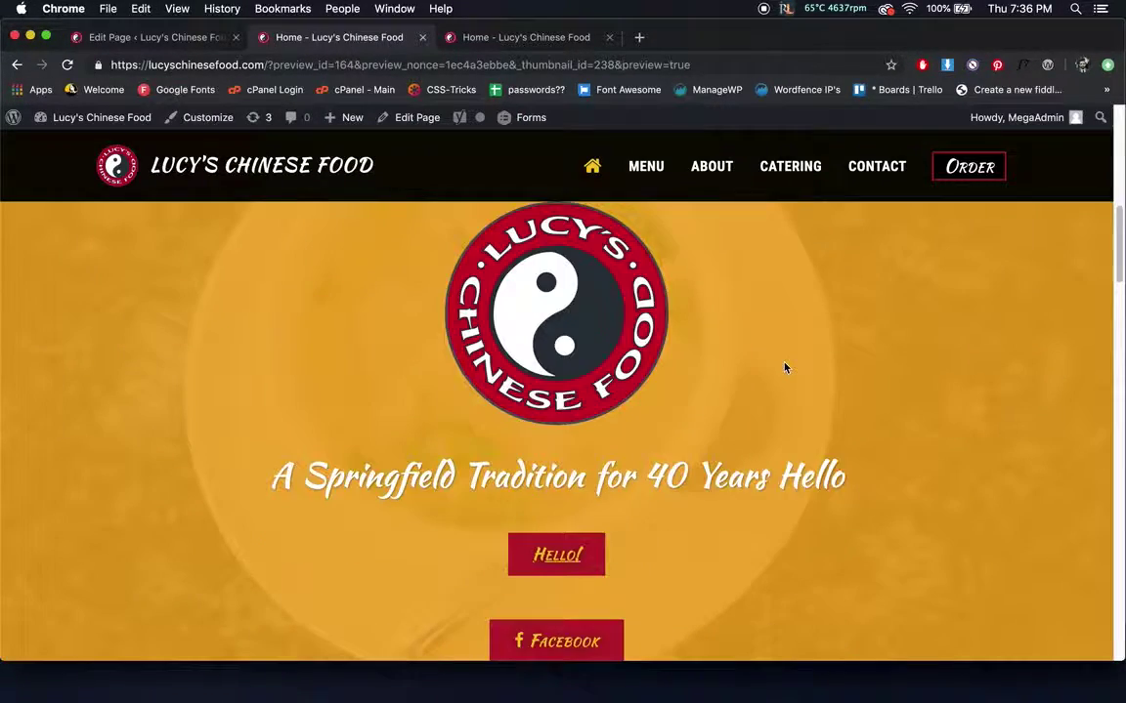
{"action": "scroll", "coordinate": [784, 368], "scroll_direction": "down", "scroll_amount": 2}
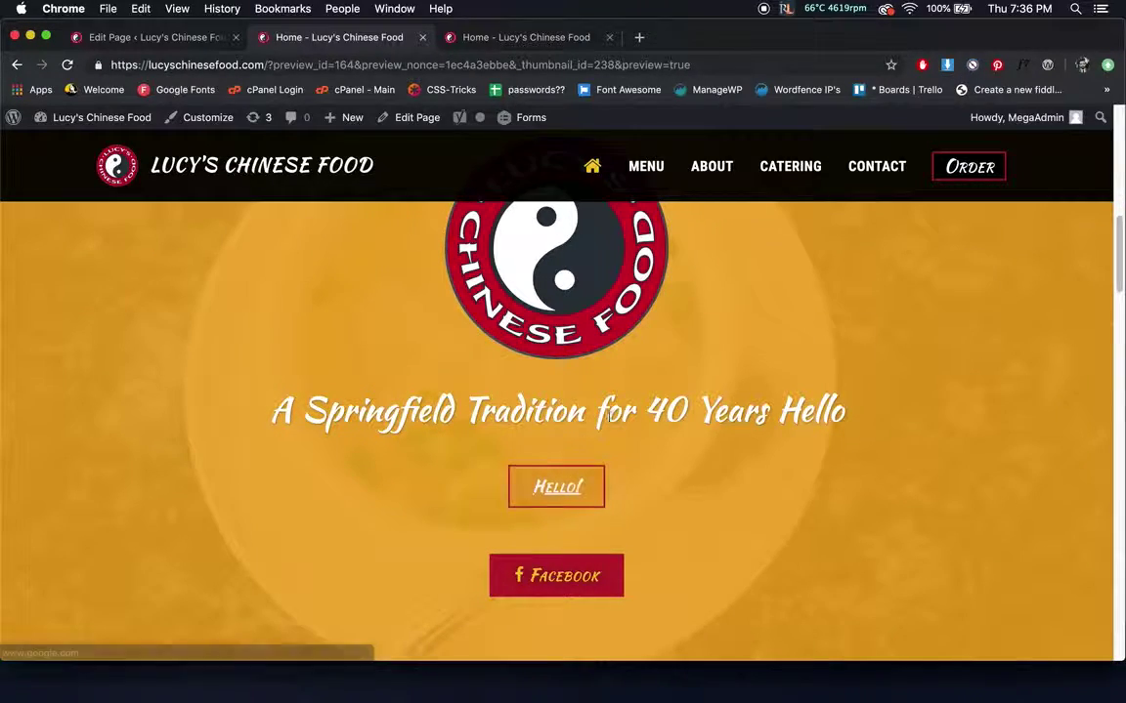
{"action": "left_click", "coordinate": [576, 488]}
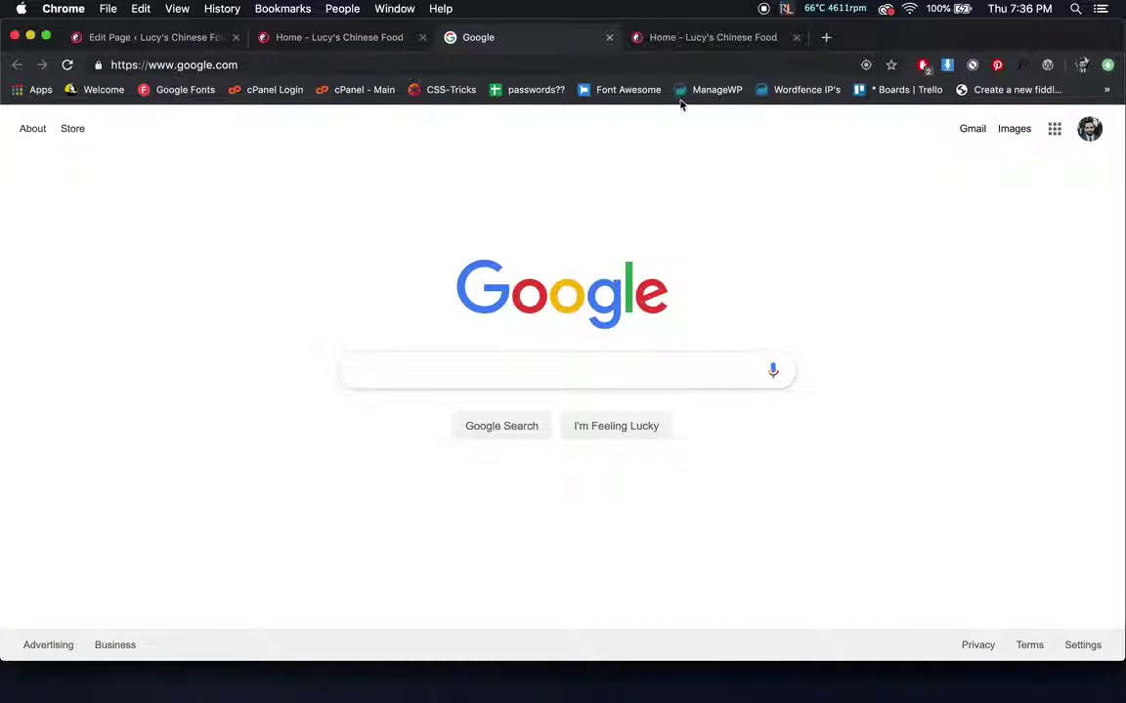
{"action": "left_click", "coordinate": [608, 38]}
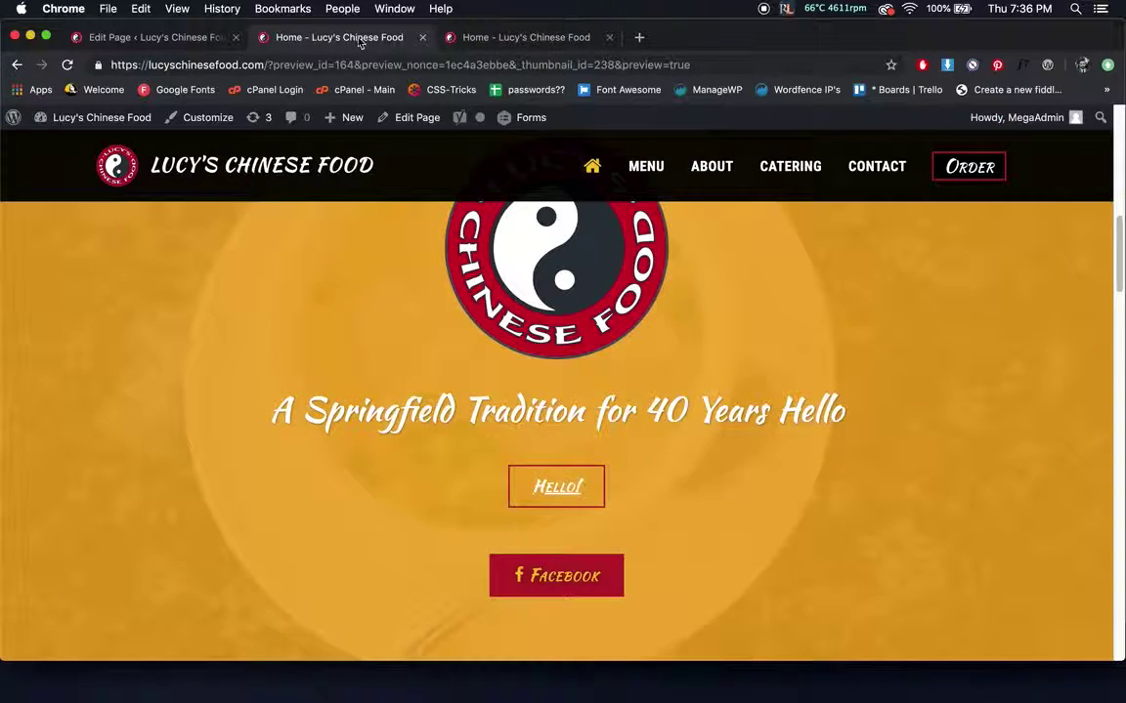
Return to the Home page editor, remove the link from "Hello!" and delete that paragraph.
{"action": "left_click", "coordinate": [146, 39]}
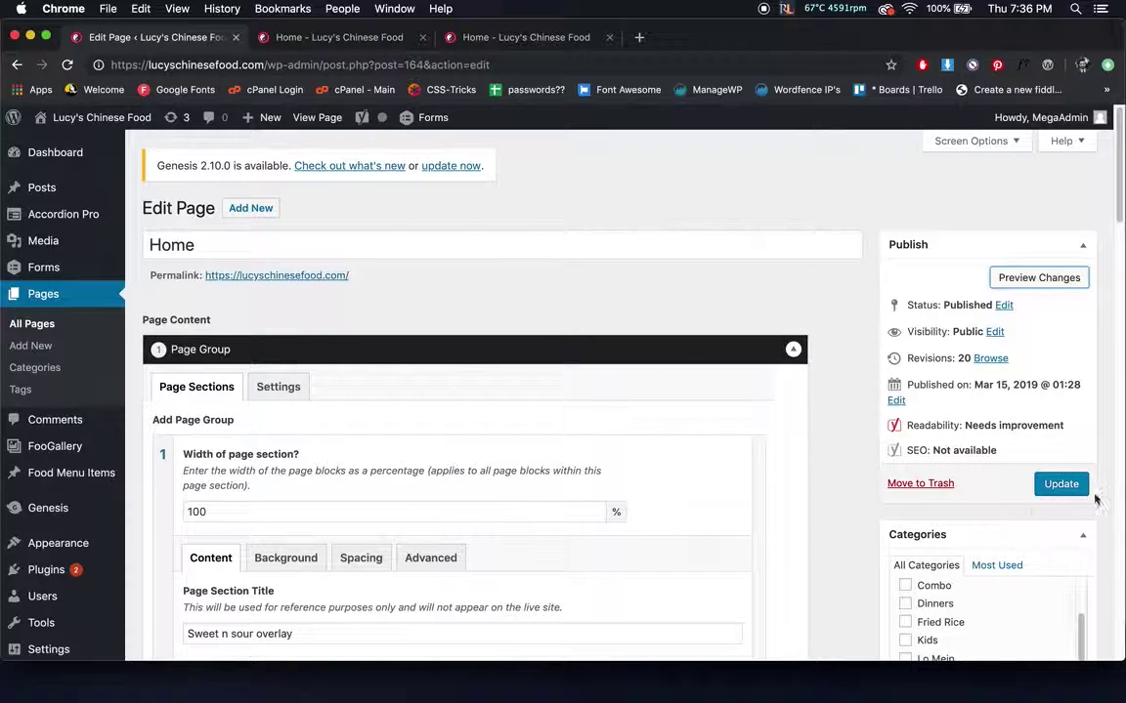
{"action": "scroll", "coordinate": [684, 410], "scroll_direction": "down", "scroll_amount": 10}
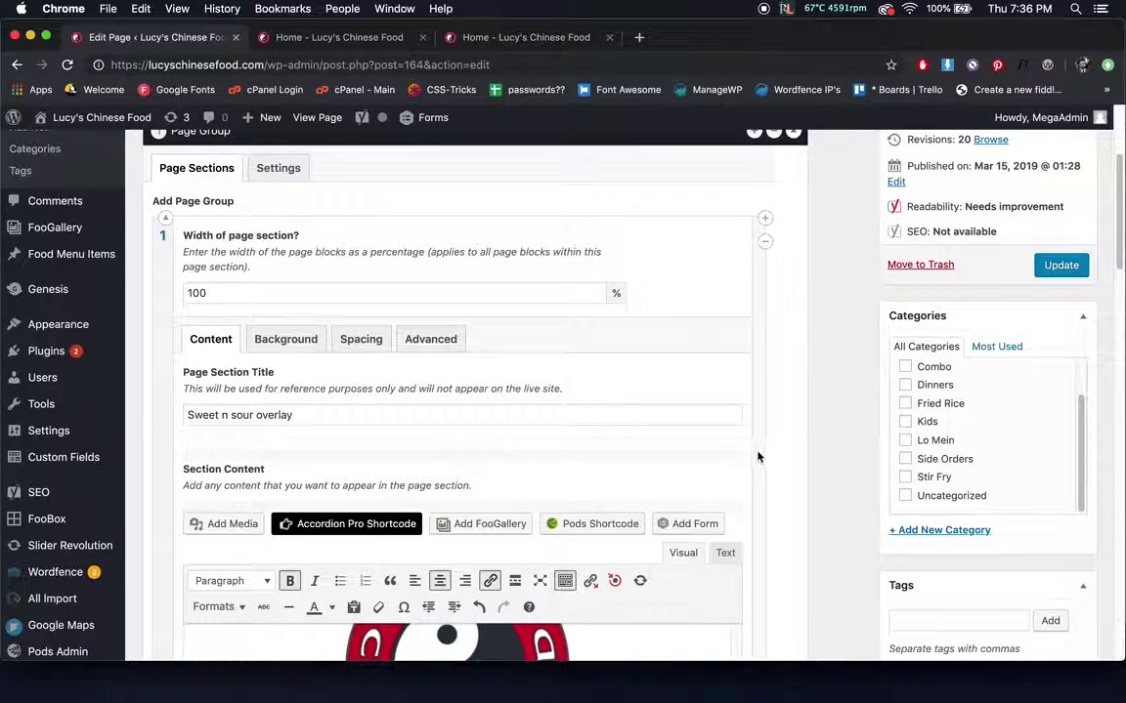
{"action": "left_click", "coordinate": [493, 333]}
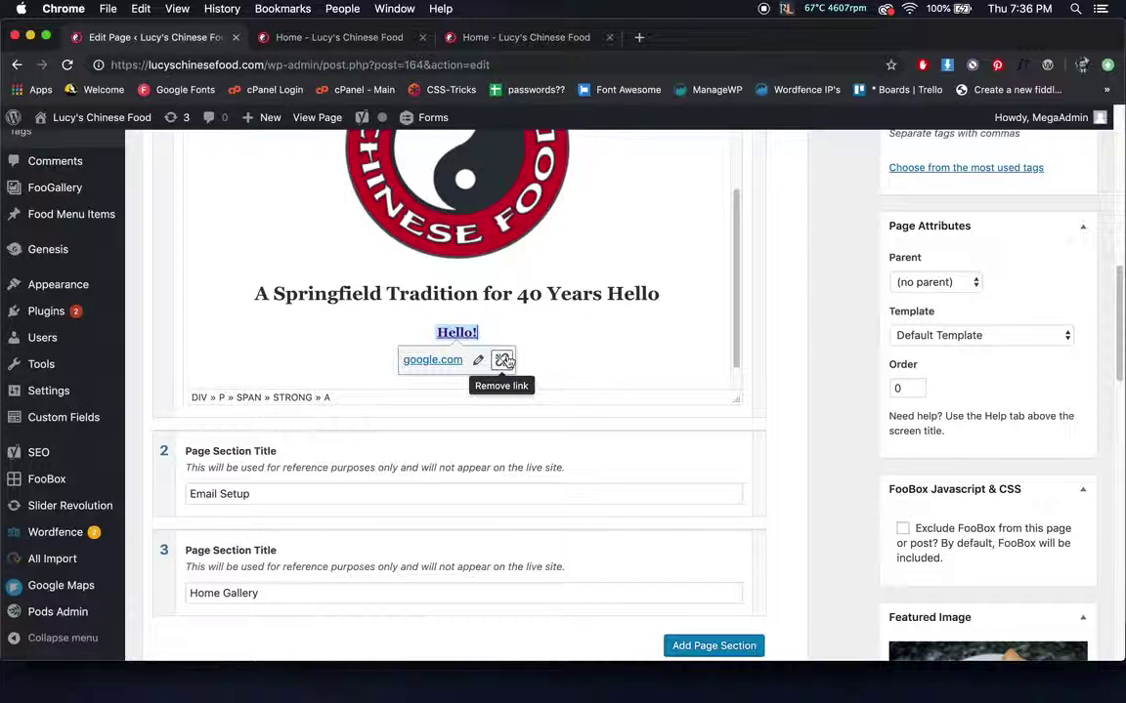
{"action": "left_click", "coordinate": [504, 361]}
{"action": "key", "text": "BackSpace"}
{"action": "key", "text": "BackSpace"}
{"action": "key", "text": "BackSpace"}
{"action": "key", "text": "BackSpace"}
{"action": "key", "text": "BackSpace"}
{"action": "key", "text": "BackSpace"}
{"action": "key", "text": "BackSpace"}
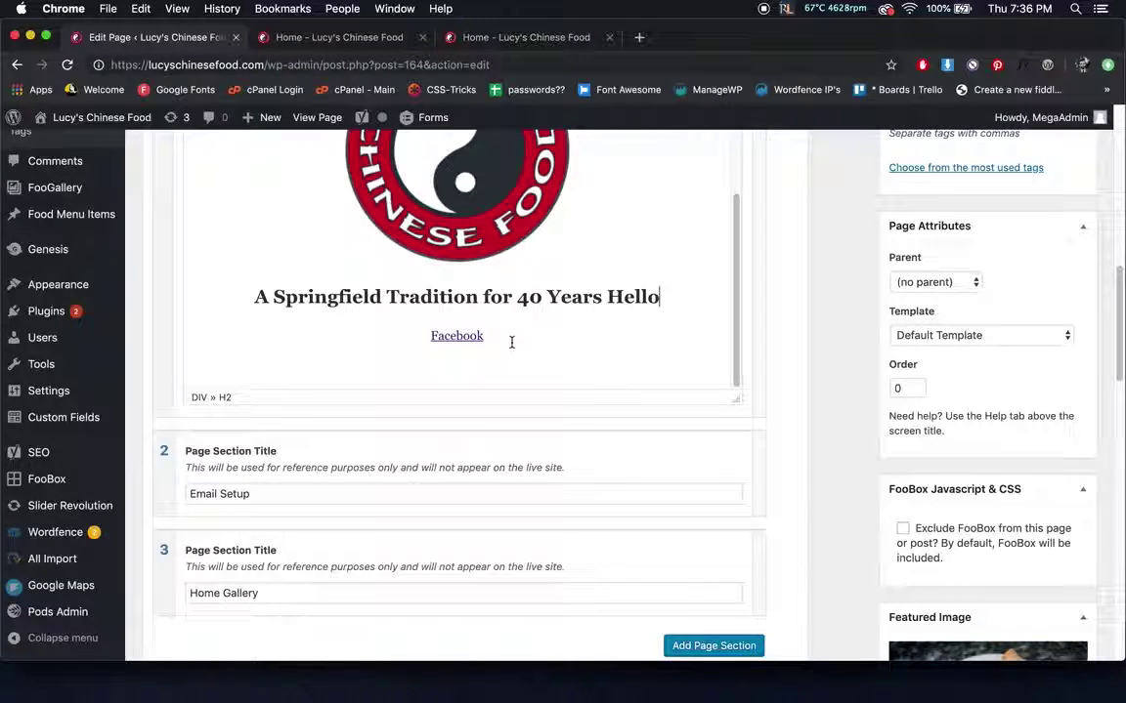
Delete "Hello" from the end of the tagline heading so it reads "A Springfield Tradition for 40 Years".
{"action": "left_click", "coordinate": [626, 296]}
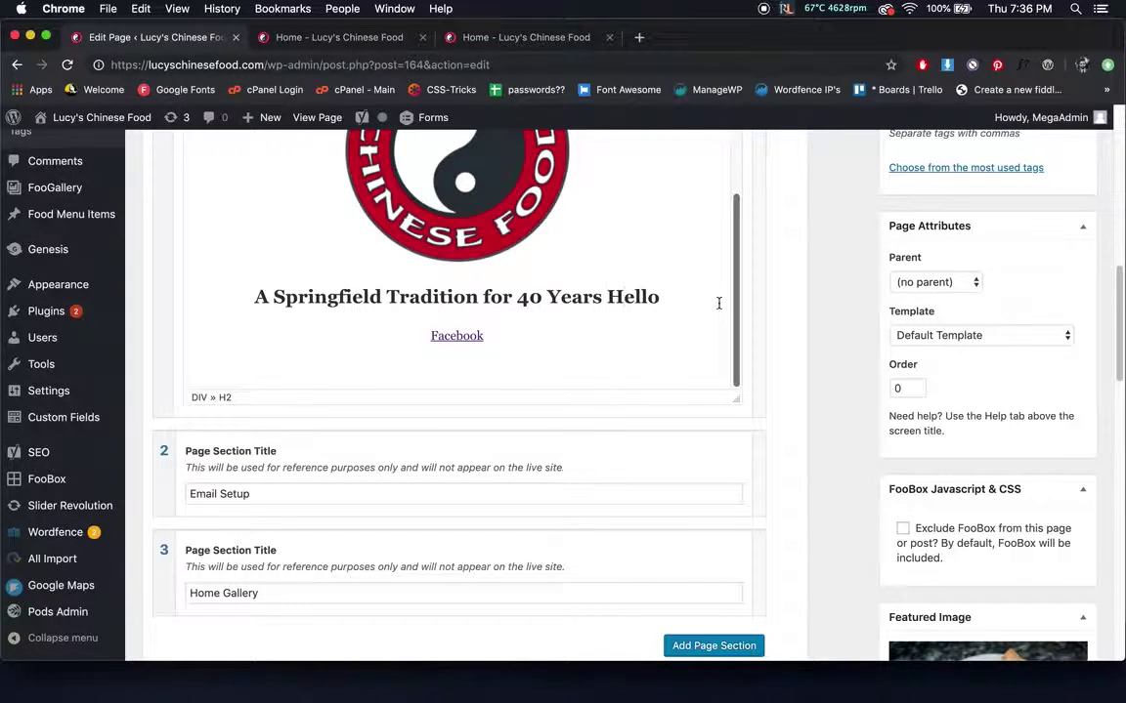
{"action": "left_click_drag", "start_coordinate": [662, 299], "coordinate": [617, 300]}
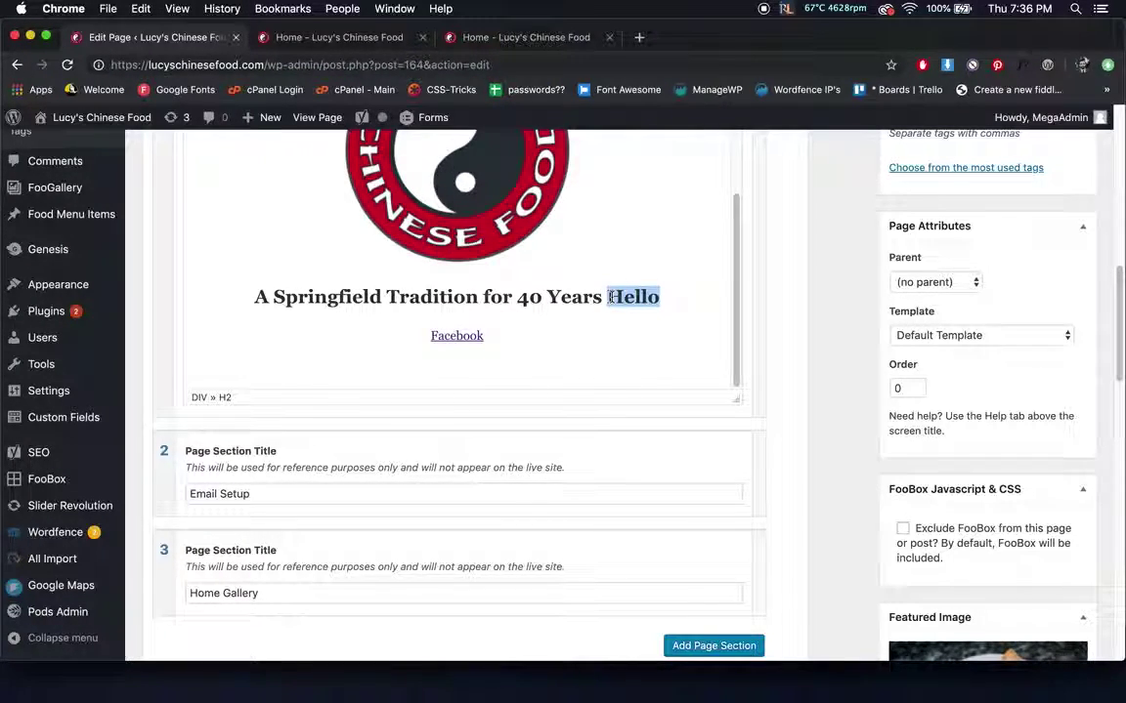
{"action": "key", "text": "BackSpace"}
{"action": "key", "text": "BackSpace"}
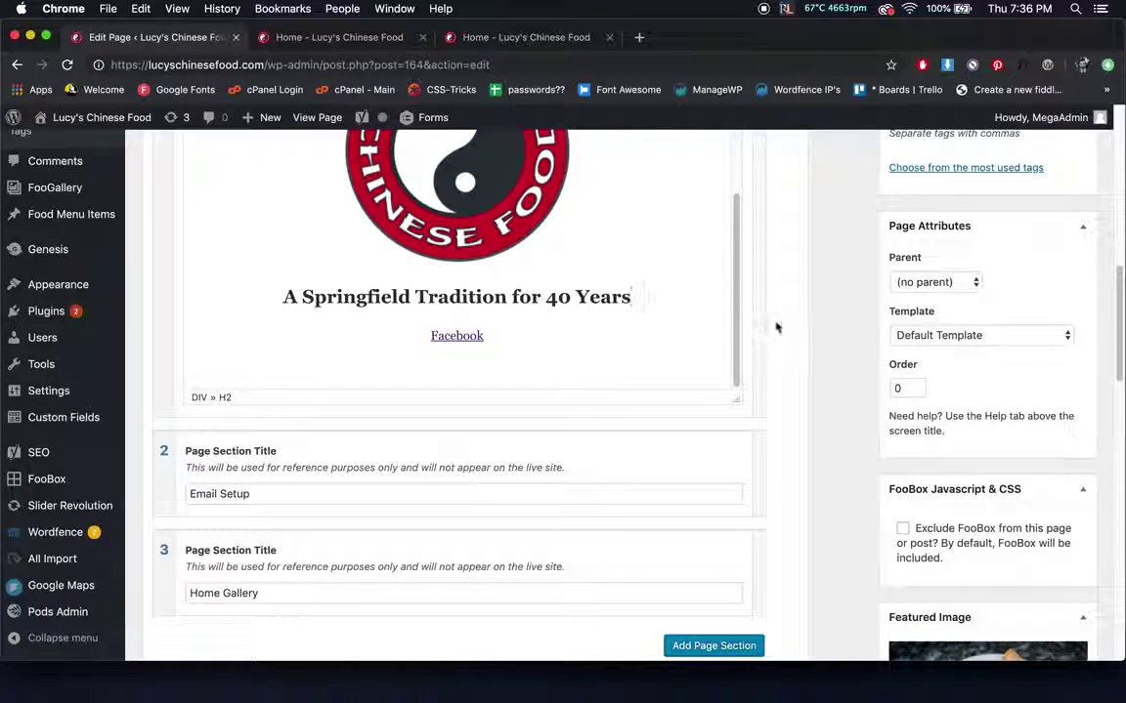
Compare the Home page's header title content and featured image in the editor with the live page's banner, closing the spare page.
{"action": "scroll", "coordinate": [778, 325], "scroll_direction": "down", "scroll_amount": 5}
{"action": "scroll", "coordinate": [782, 320], "scroll_direction": "down", "scroll_amount": 6}
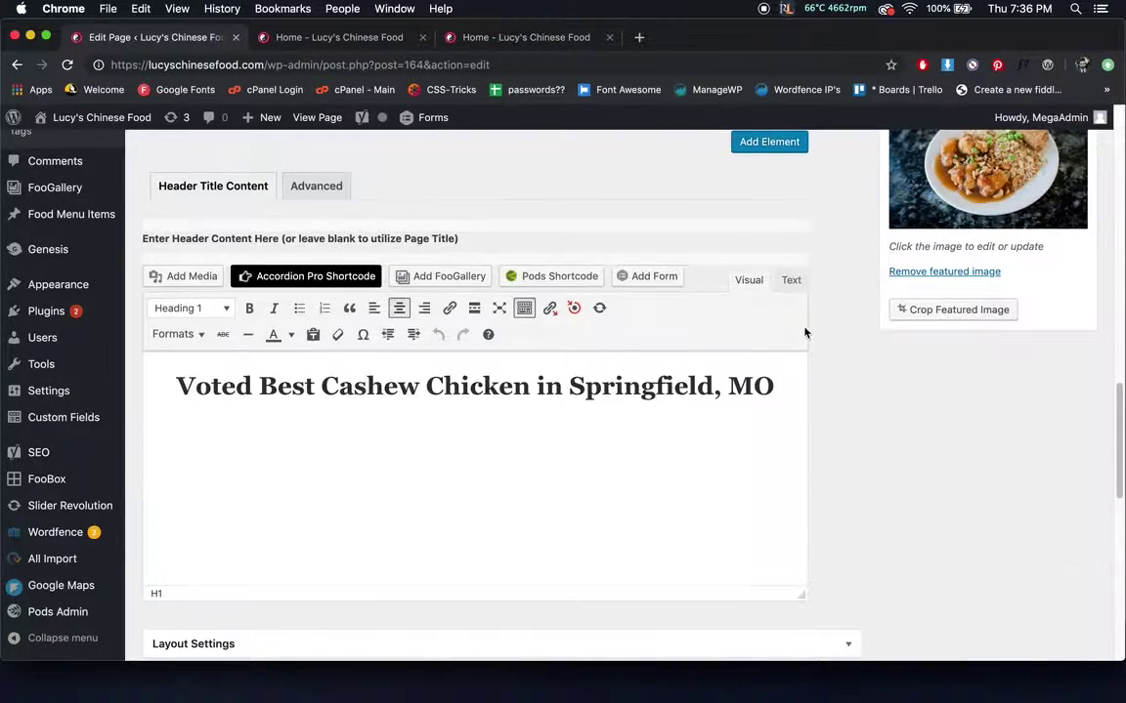
{"action": "left_click", "coordinate": [506, 37]}
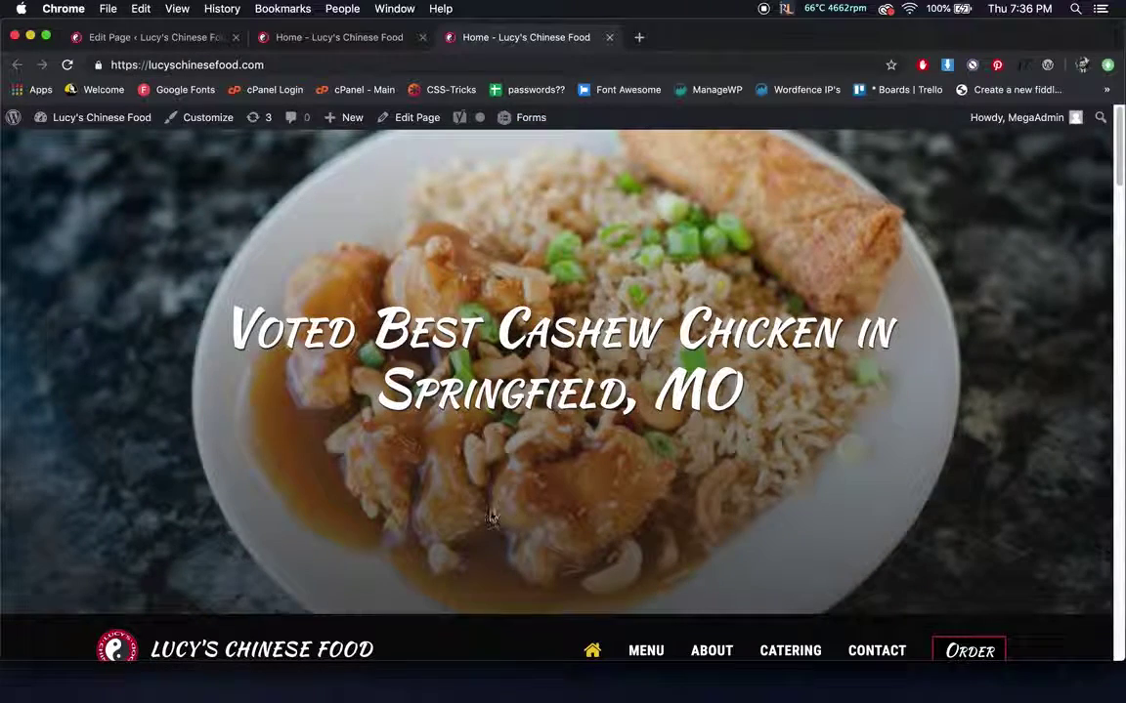
{"action": "left_click", "coordinate": [422, 37]}
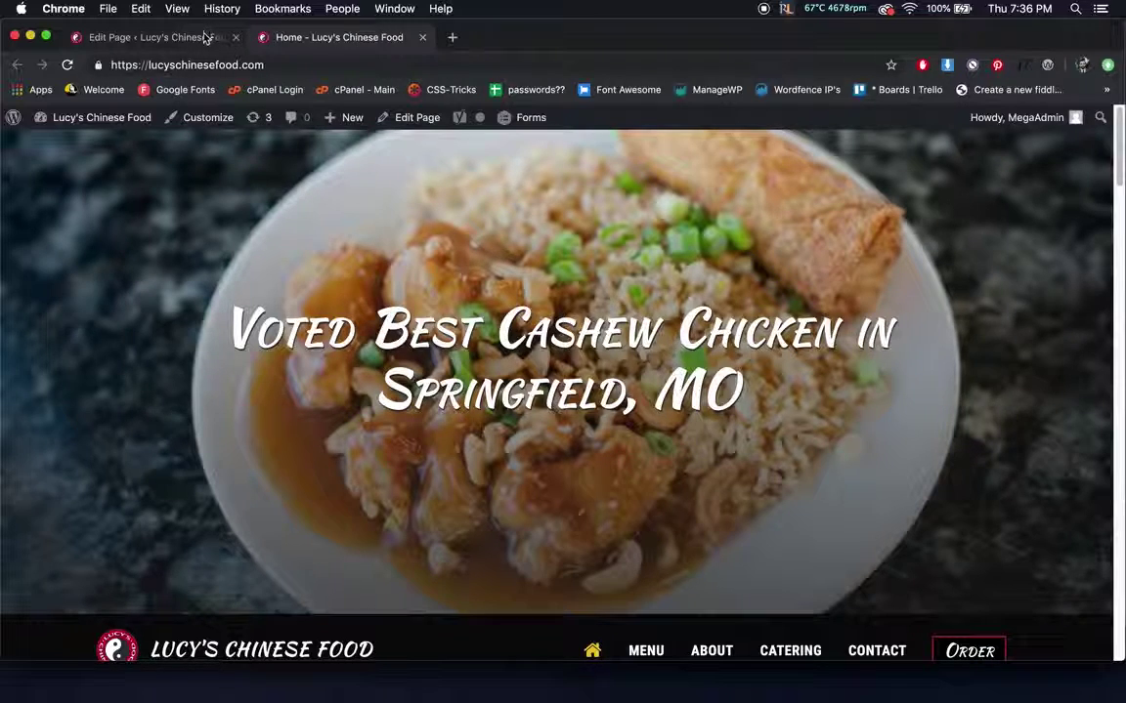
{"action": "left_click", "coordinate": [222, 35]}
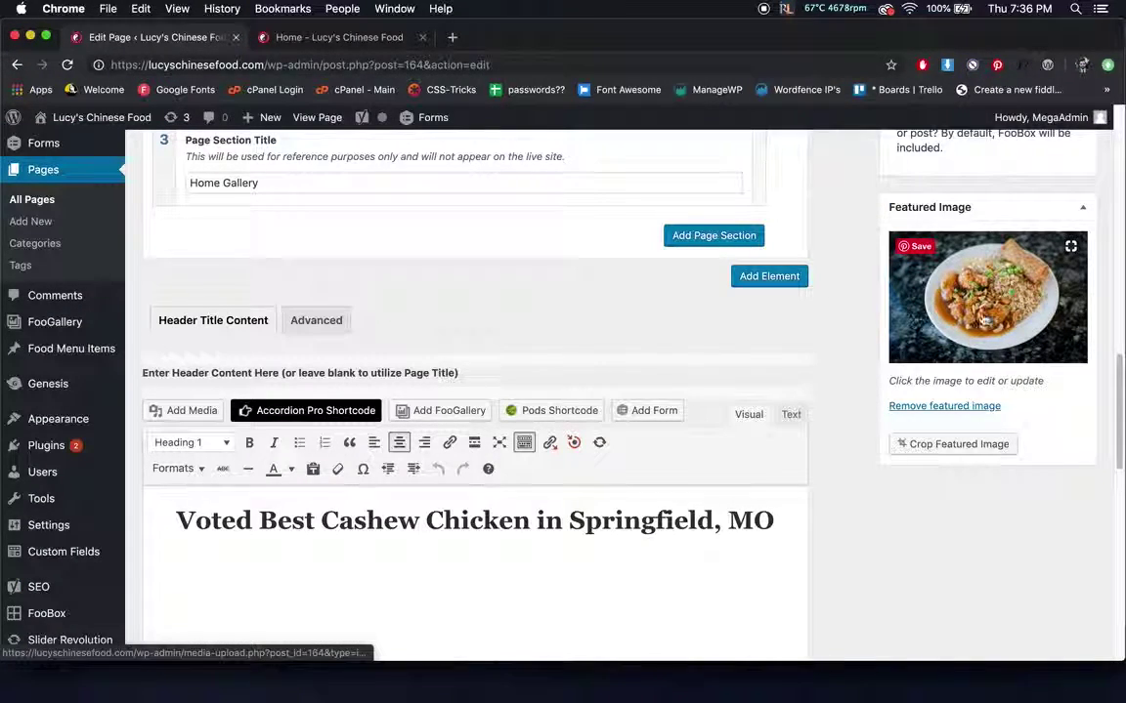
{"action": "left_click", "coordinate": [357, 37]}
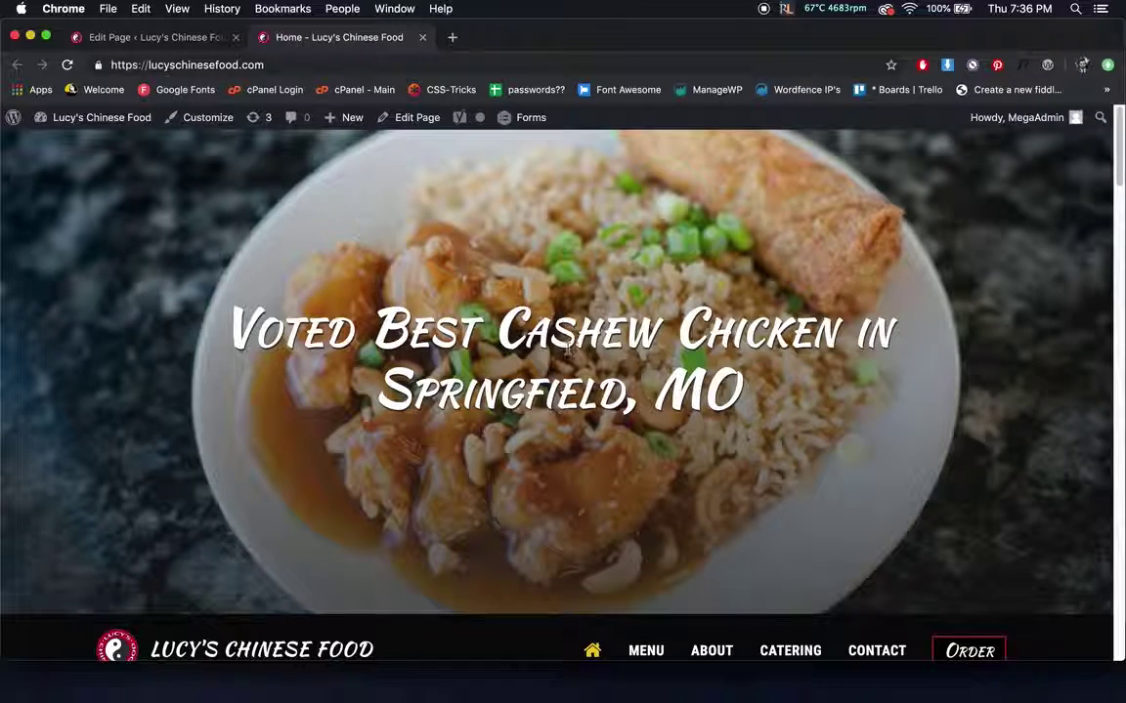
{"action": "left_click", "coordinate": [202, 39]}
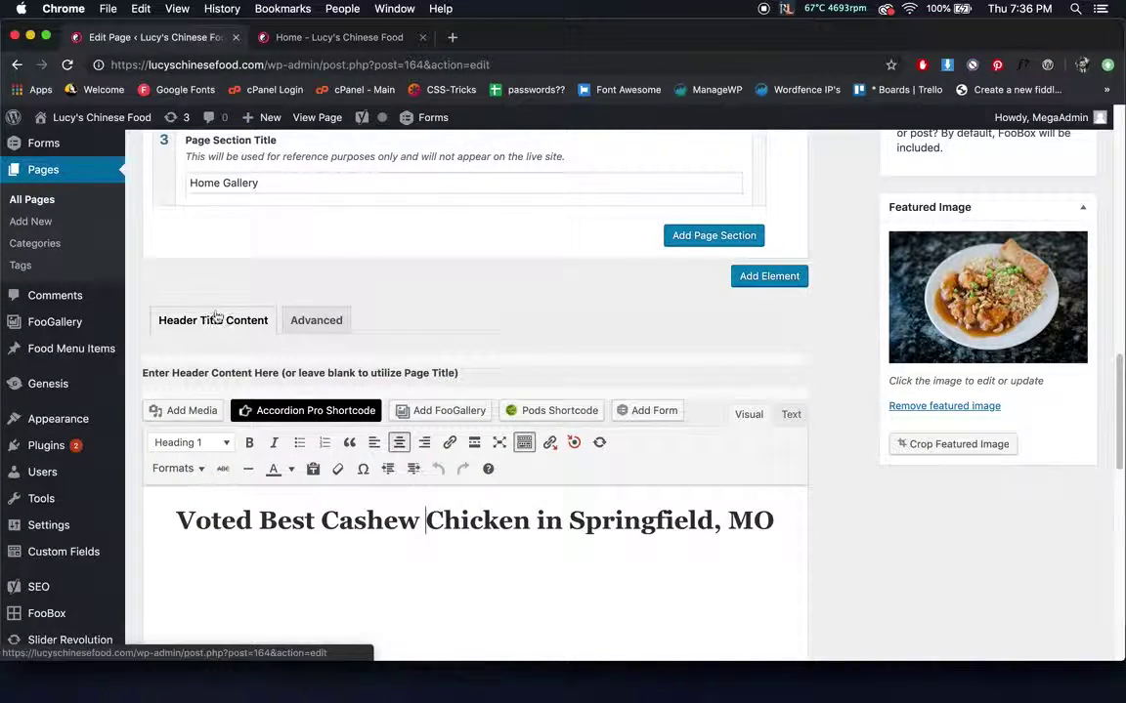
{"action": "left_click", "coordinate": [330, 37]}
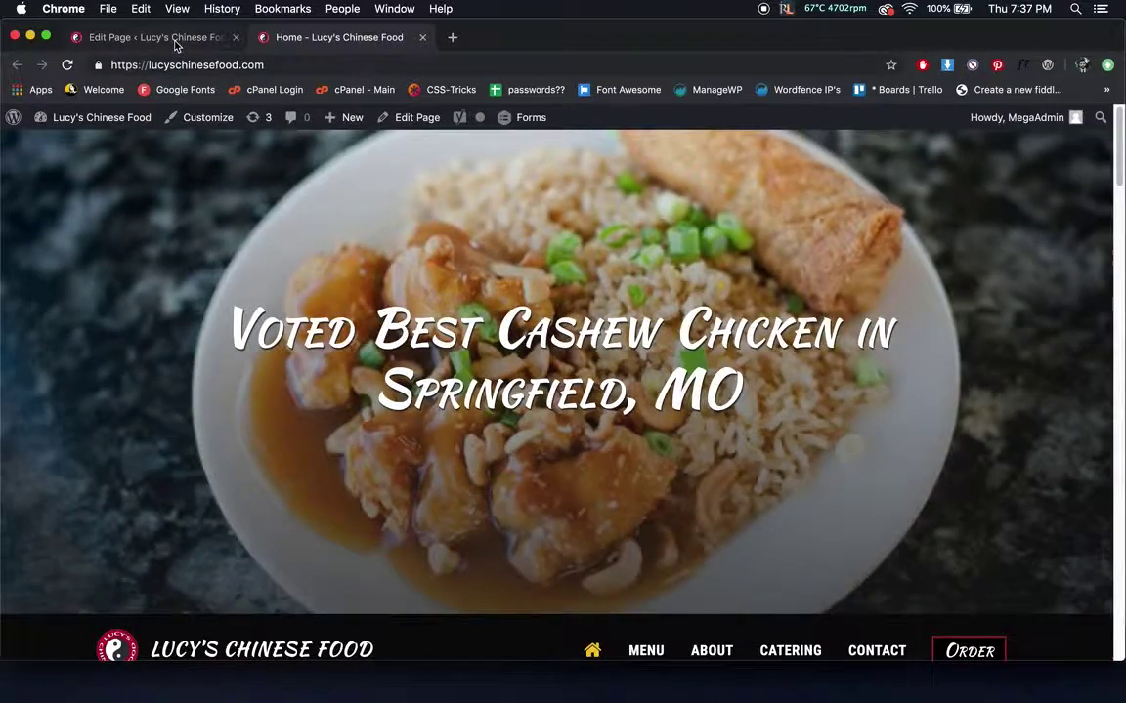
Return to the Home page editor and add an empty centred paragraph between the tagline heading and the Facebook link.
{"action": "left_click", "coordinate": [161, 39]}
{"action": "scroll", "coordinate": [535, 411], "scroll_direction": "down", "scroll_amount": 8}
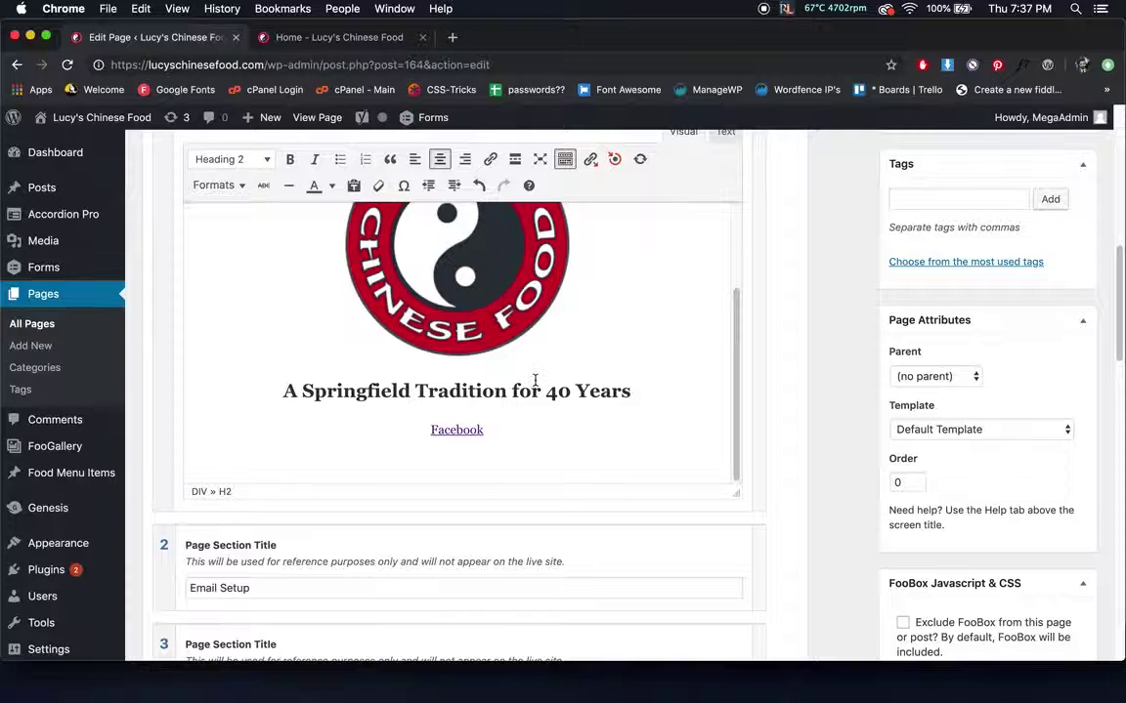
{"action": "left_click", "coordinate": [647, 392]}
{"action": "key", "text": "Return"}
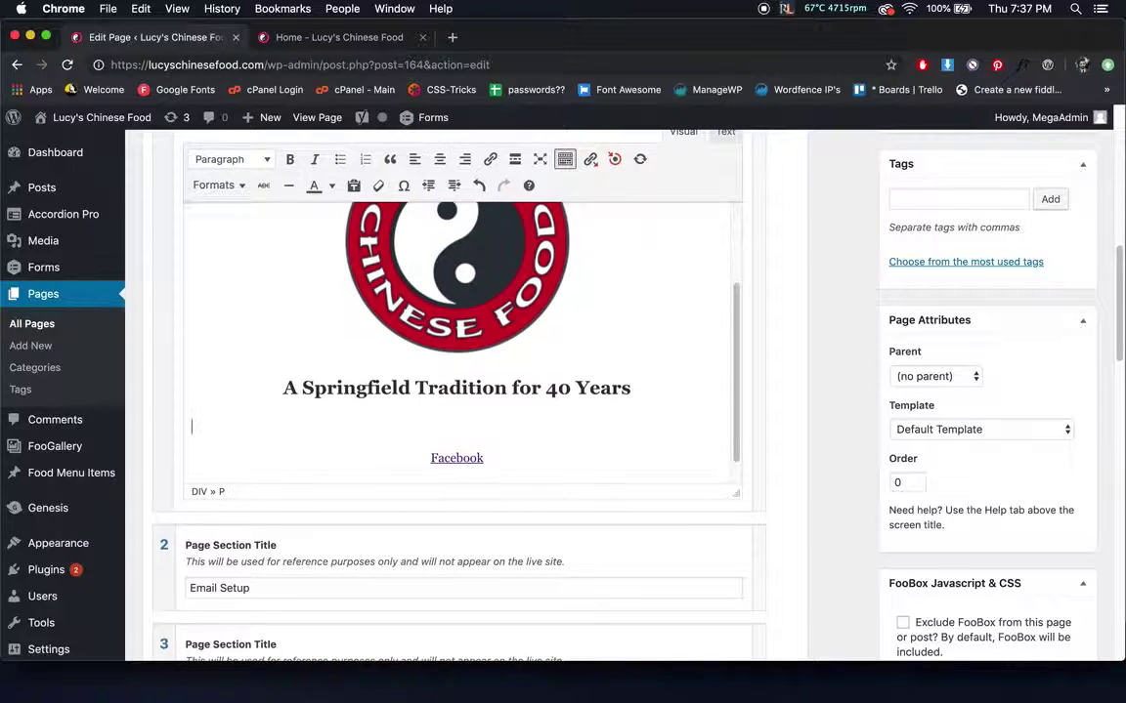
{"action": "left_click", "coordinate": [440, 159]}
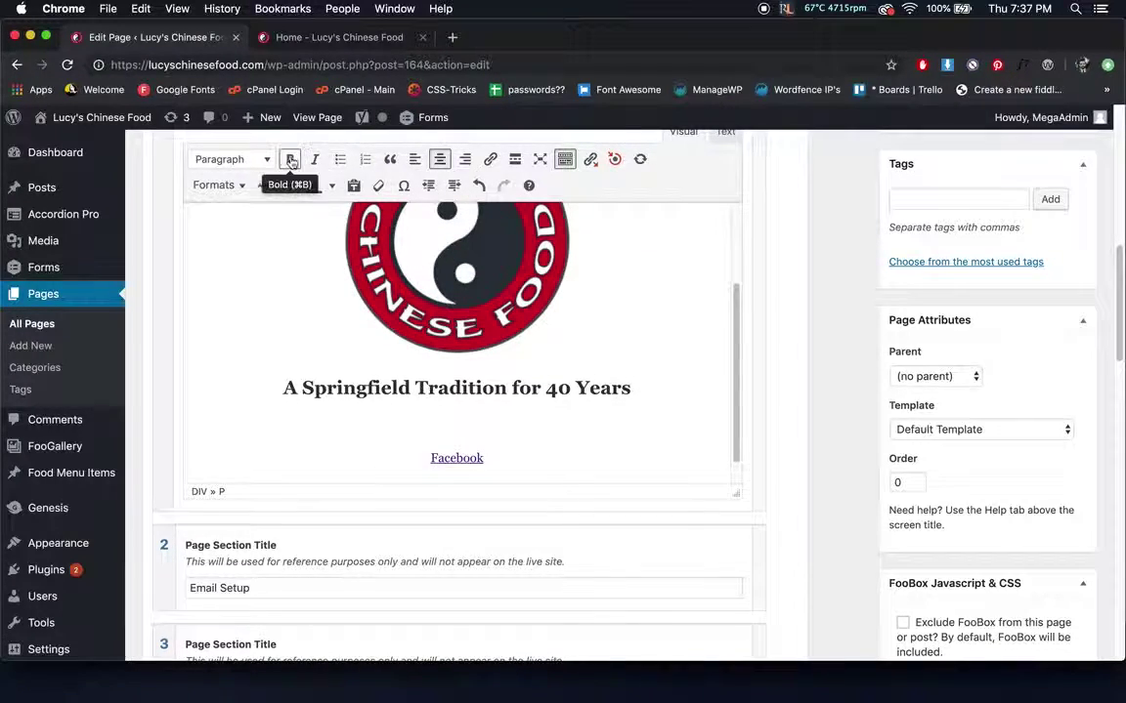
Insert the spring rolls photo from the media library into the empty paragraph below the tagline.
{"action": "scroll", "coordinate": [284, 195], "scroll_direction": "up", "scroll_amount": 3}
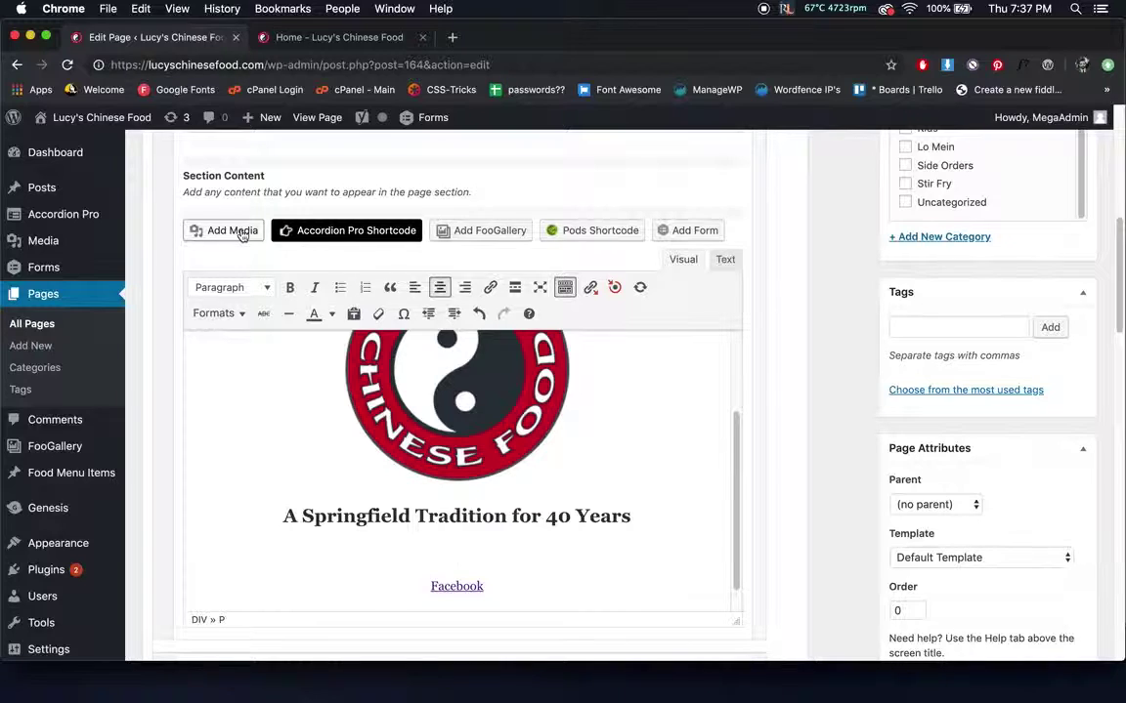
{"action": "left_click", "coordinate": [231, 232]}
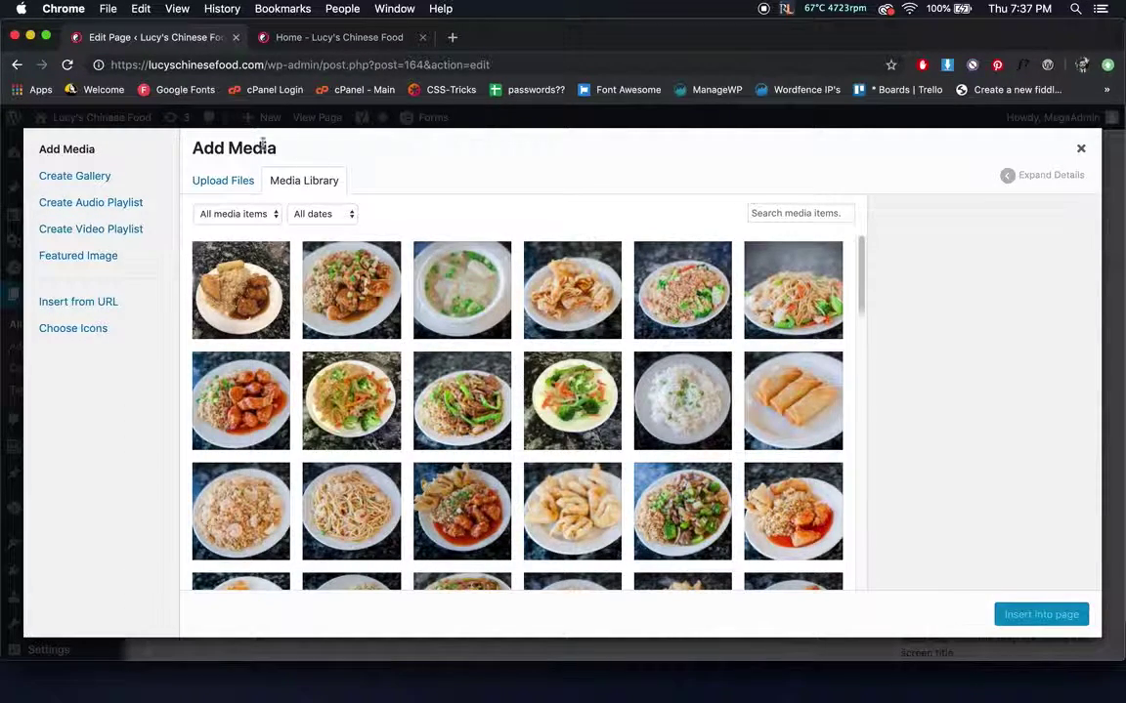
{"action": "left_click", "coordinate": [220, 182]}
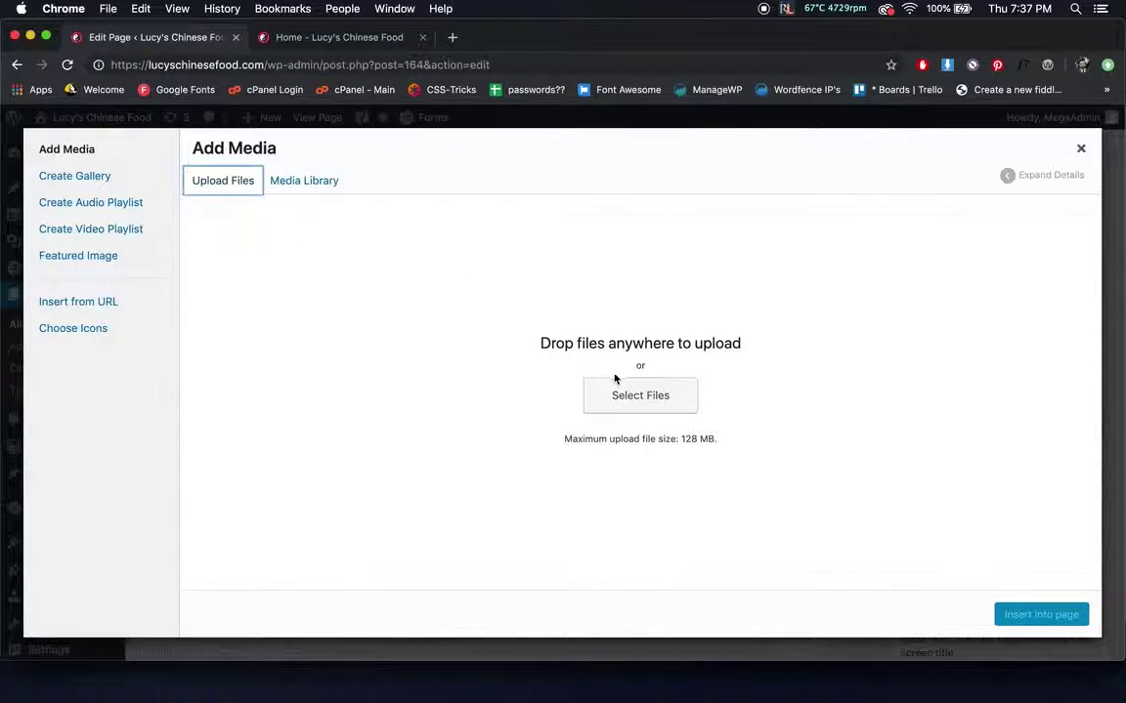
{"action": "left_click", "coordinate": [287, 180]}
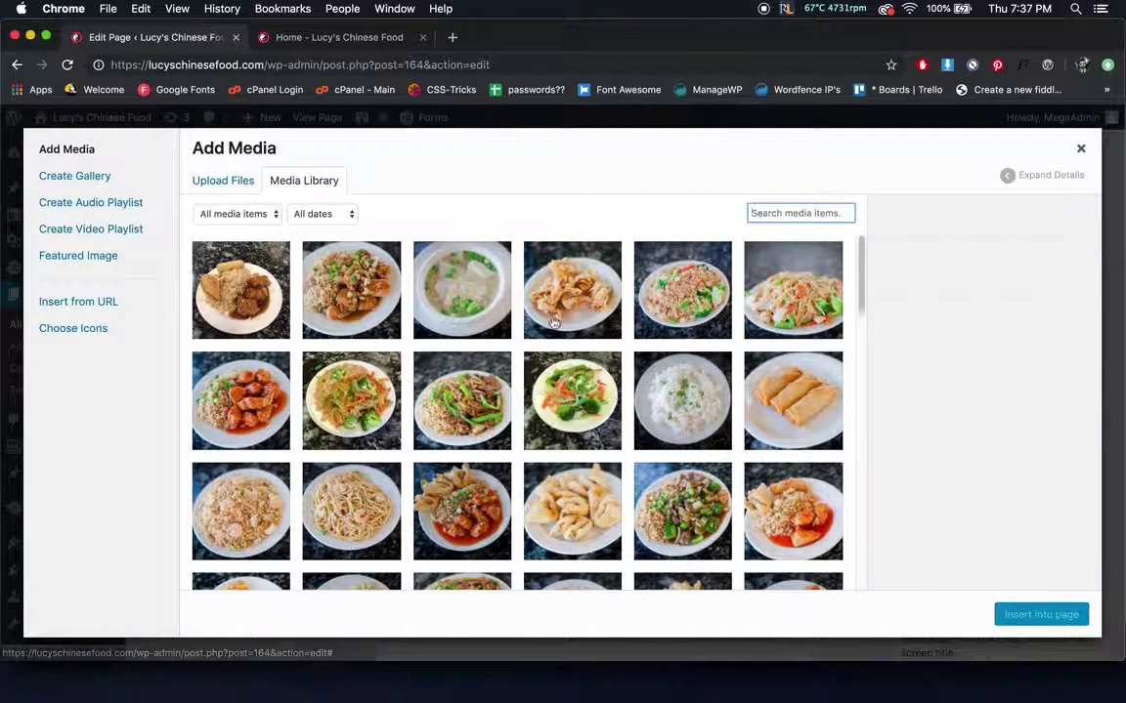
{"action": "scroll", "coordinate": [489, 437], "scroll_direction": "down", "scroll_amount": 3}
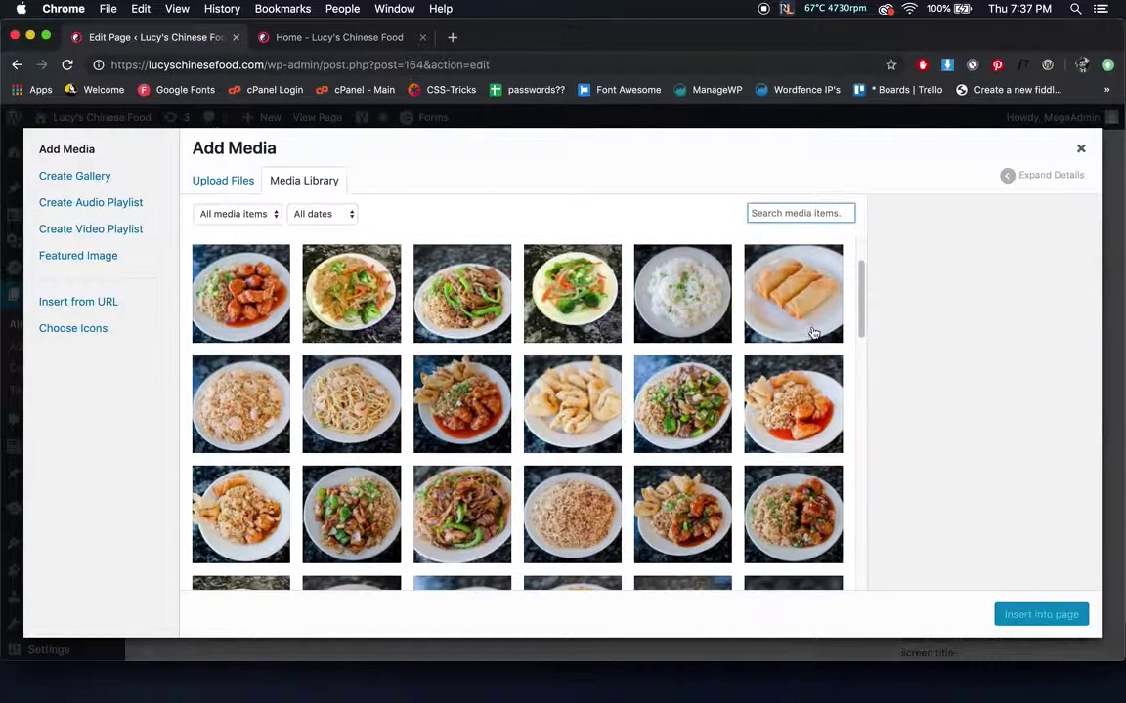
{"action": "left_click", "coordinate": [793, 293]}
{"action": "left_click", "coordinate": [1070, 619]}
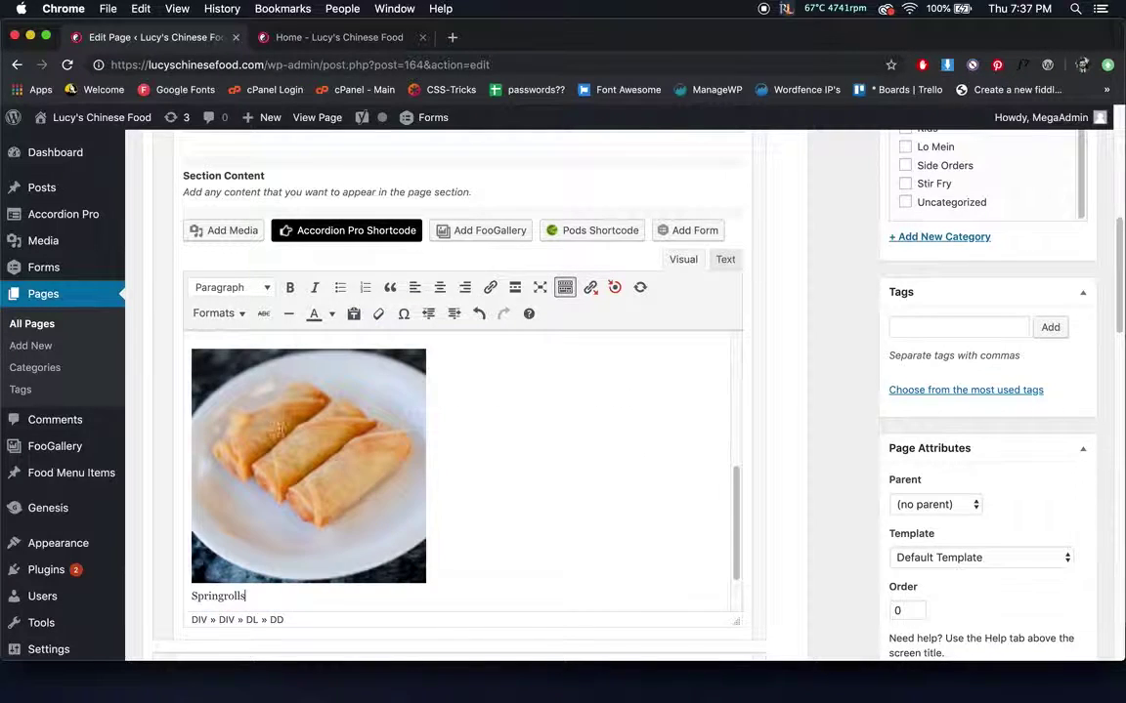
Set the spring rolls image's alignment to Center, keeping the full 300 × 300 size and the "Springrolls" caption, and update it.
{"action": "left_click", "coordinate": [369, 444]}
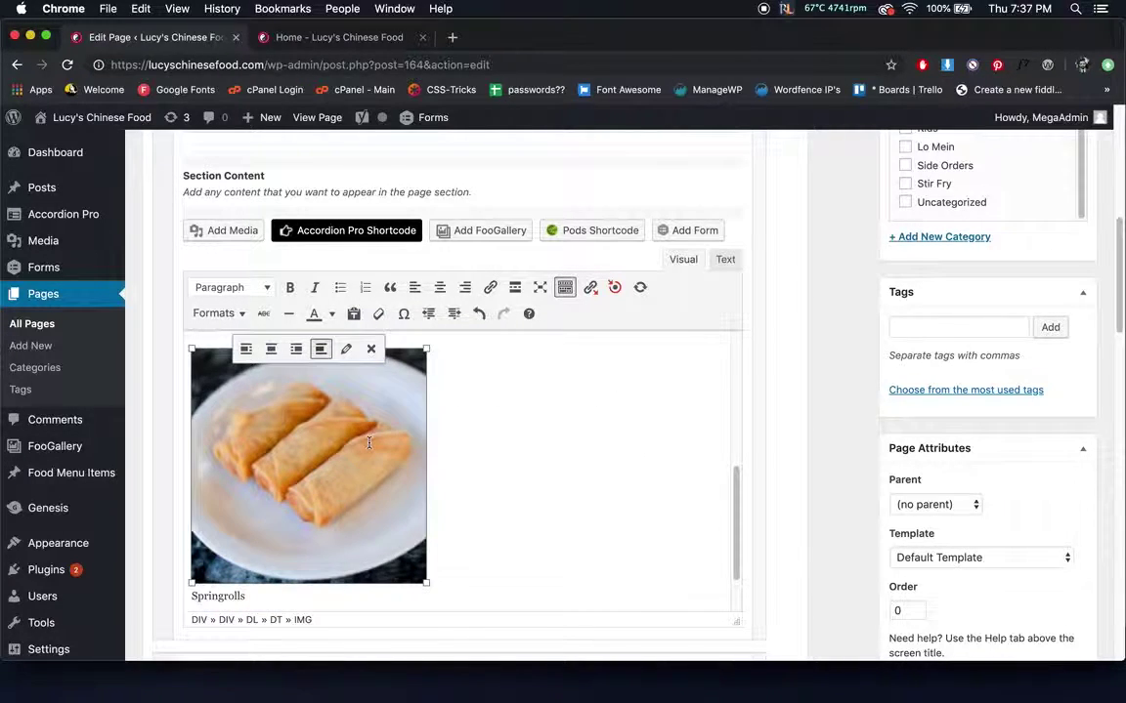
{"action": "left_click", "coordinate": [346, 348]}
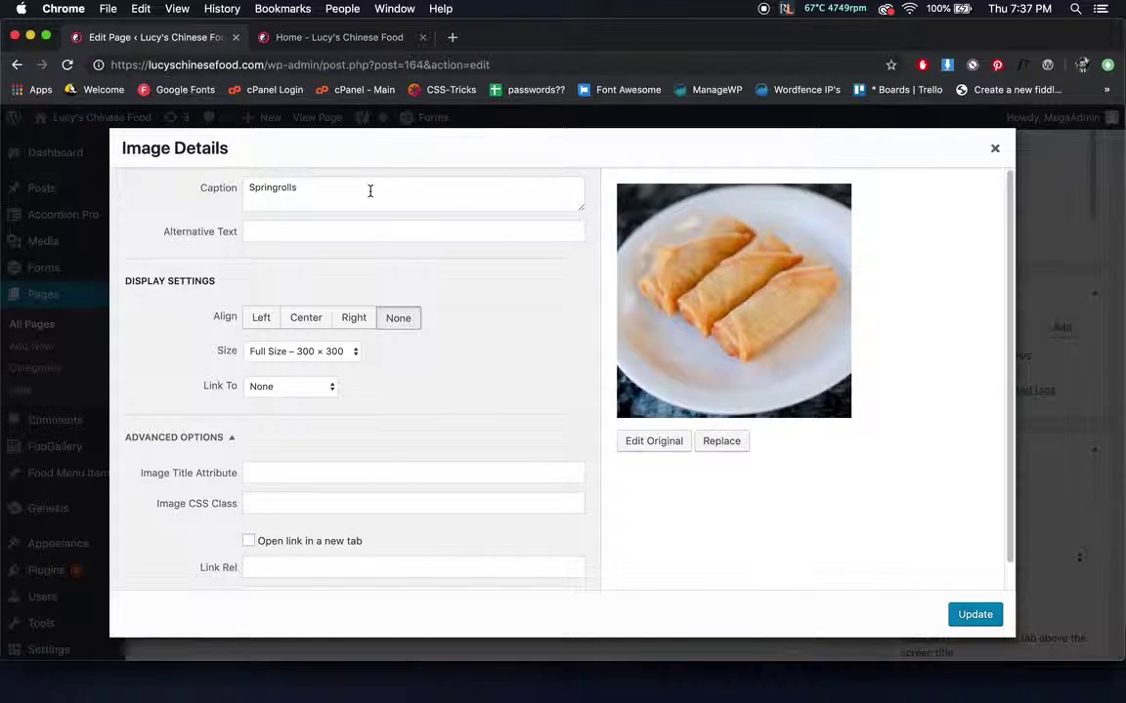
{"action": "left_click", "coordinate": [317, 330]}
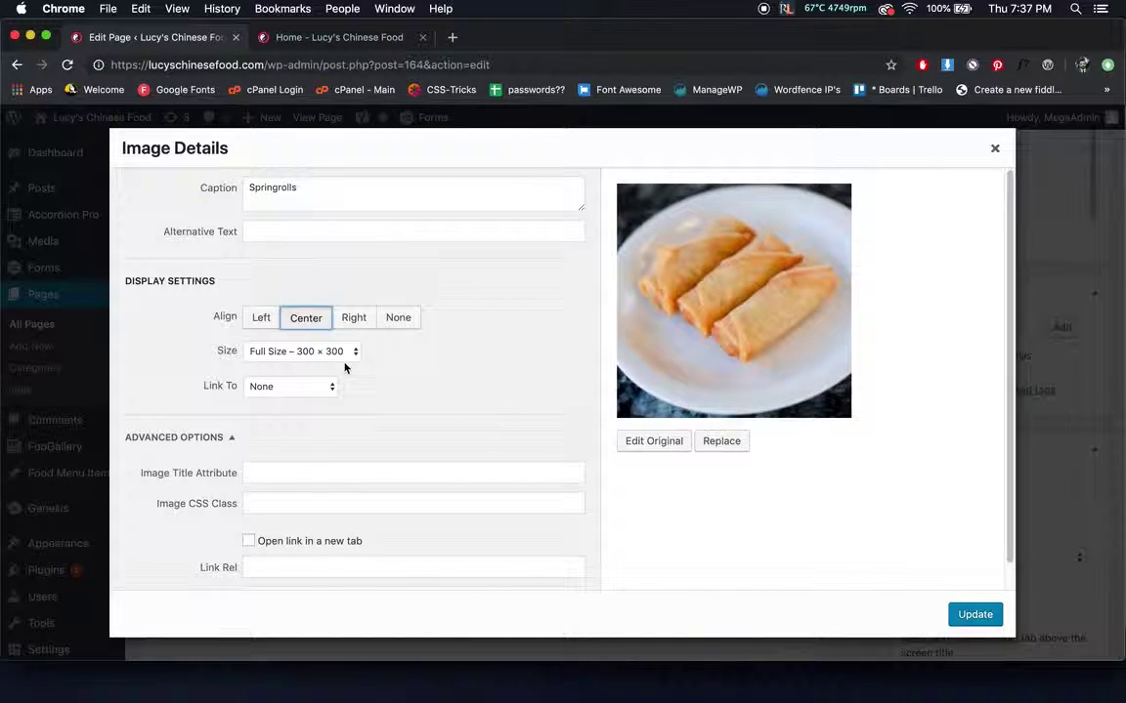
{"action": "left_click", "coordinate": [342, 355]}
{"action": "left_click", "coordinate": [341, 358]}
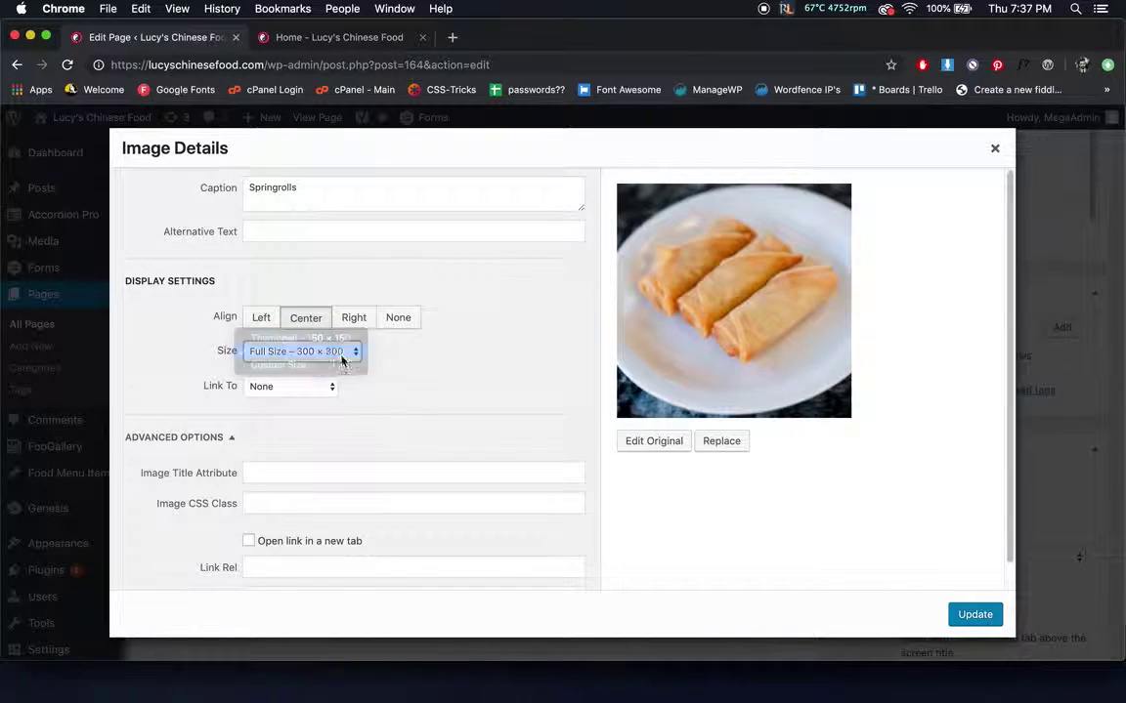
{"action": "scroll", "coordinate": [615, 427], "scroll_direction": "down", "scroll_amount": 1}
{"action": "scroll", "coordinate": [606, 434], "scroll_direction": "up", "scroll_amount": 1}
{"action": "double_click", "coordinate": [266, 180]}
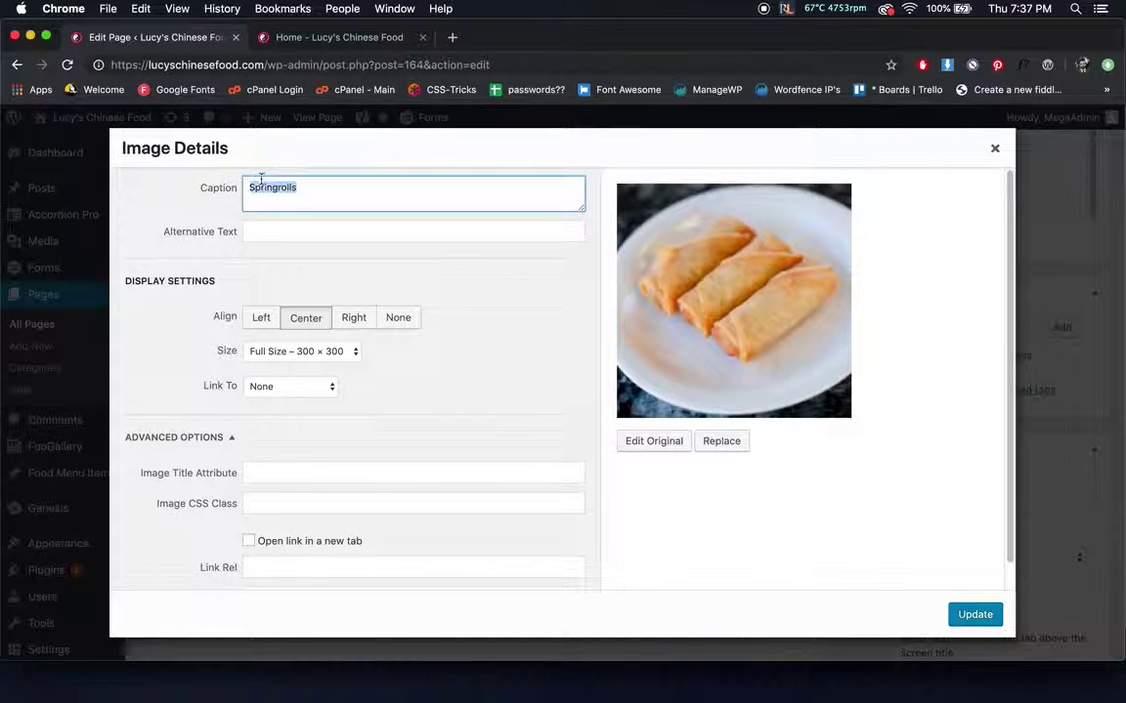
{"action": "left_click", "coordinate": [323, 185]}
{"action": "left_click", "coordinate": [974, 615]}
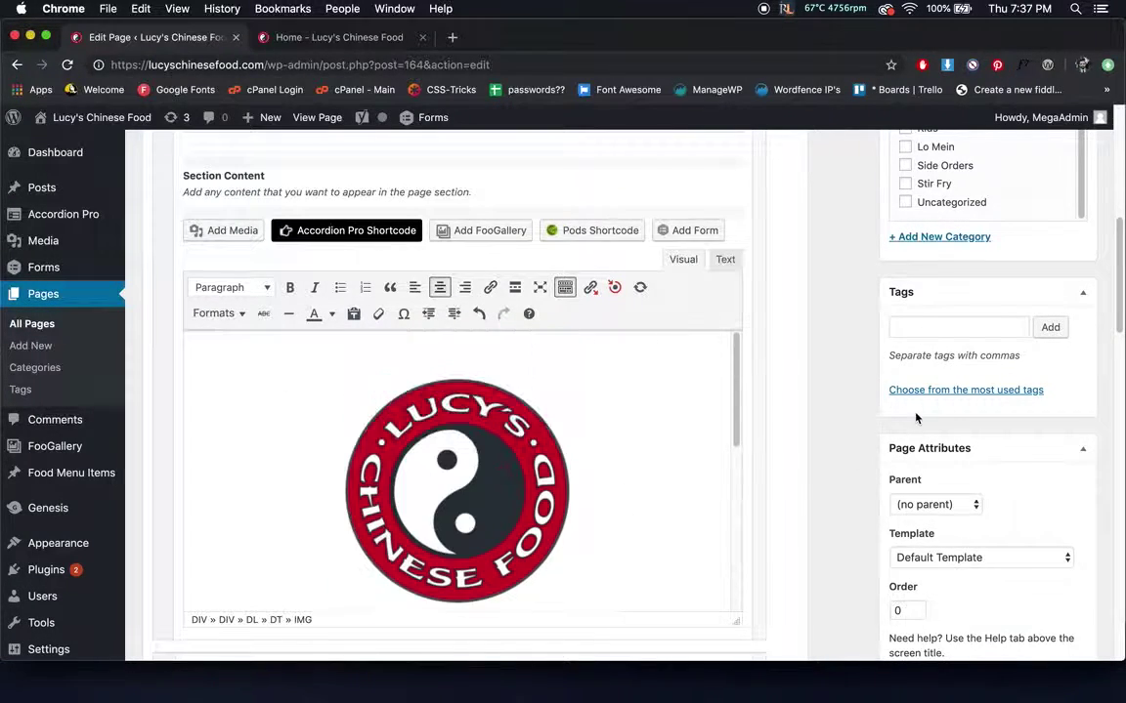
Preview the Home page changes and examine the spring rolls image and its caption below the tagline.
{"action": "scroll", "coordinate": [916, 418], "scroll_direction": "up", "scroll_amount": 10}
{"action": "left_click", "coordinate": [1040, 277]}
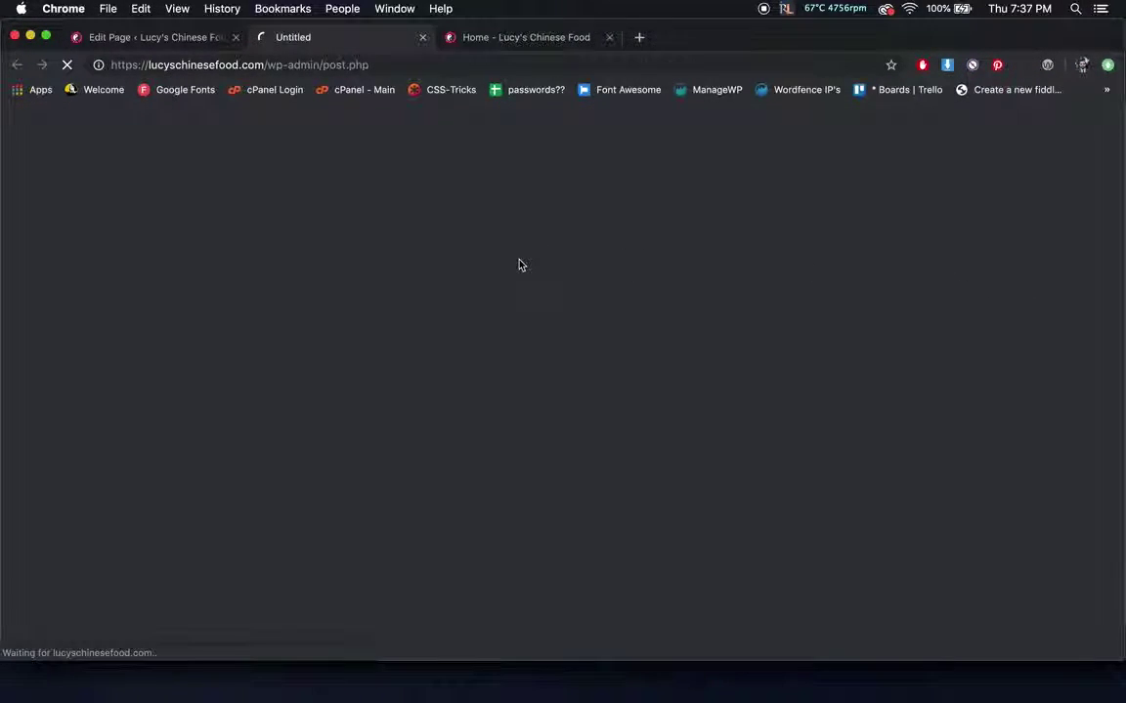
{"action": "scroll", "coordinate": [510, 278], "scroll_direction": "down", "scroll_amount": 4}
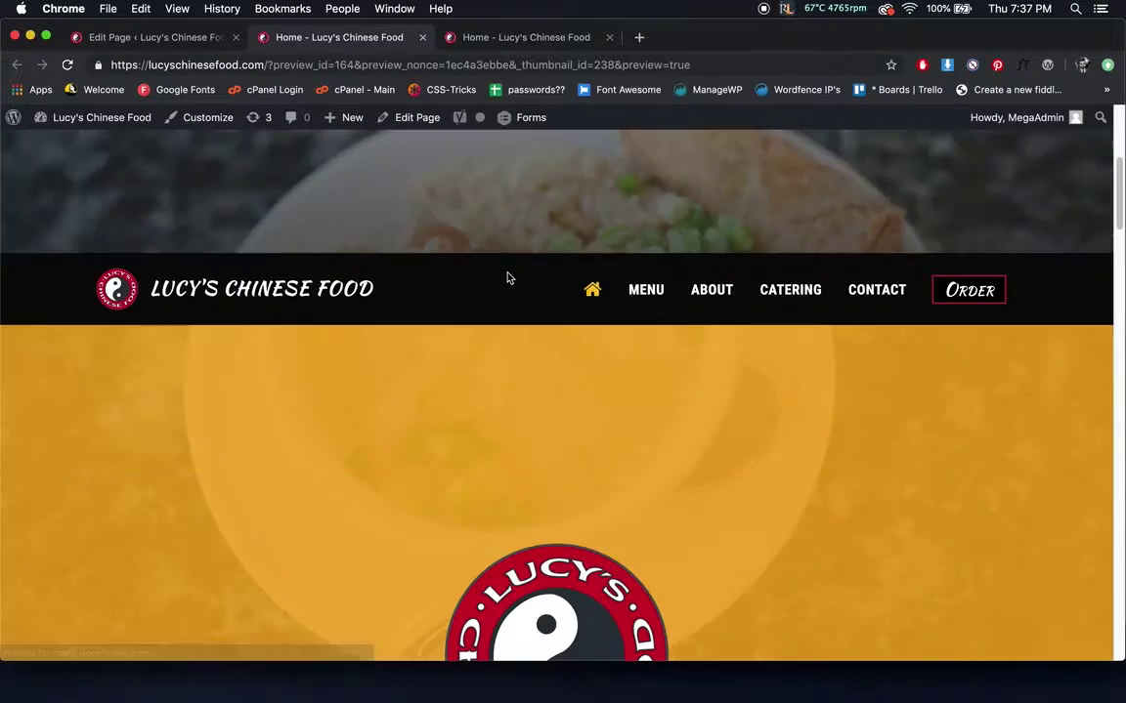
{"action": "scroll", "coordinate": [507, 279], "scroll_direction": "down", "scroll_amount": 6}
{"action": "scroll", "coordinate": [528, 316], "scroll_direction": "up", "scroll_amount": 3}
{"action": "scroll", "coordinate": [557, 347], "scroll_direction": "down", "scroll_amount": 1}
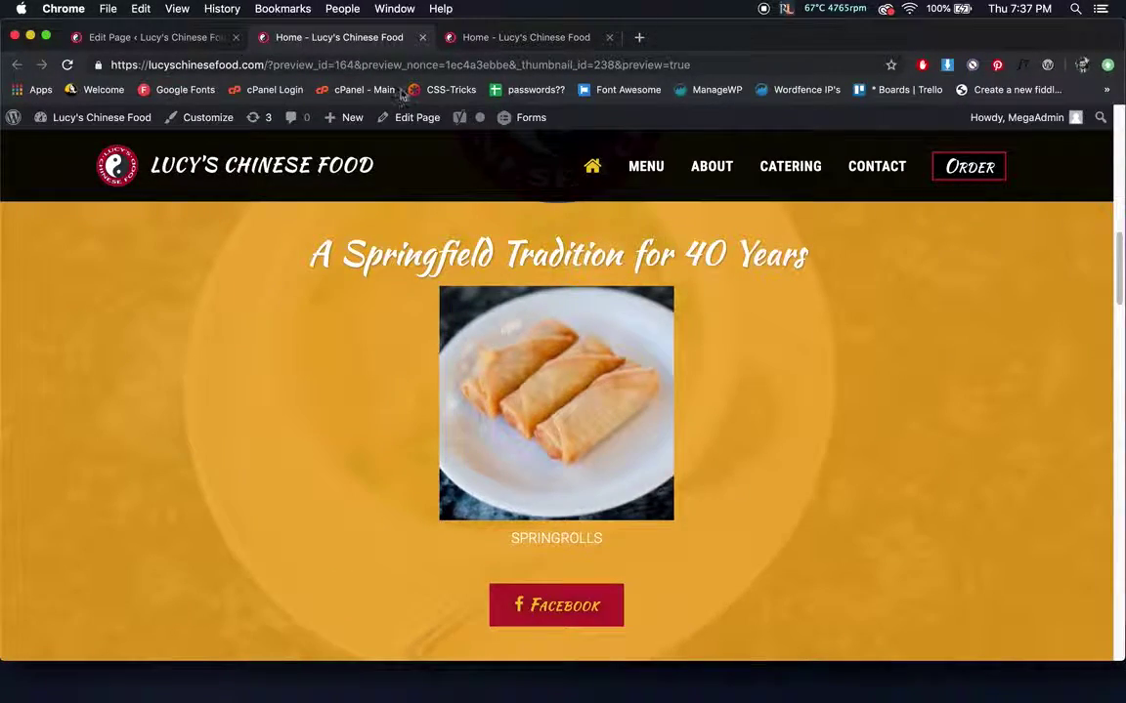
Return to the Home page editor and delete the spring rolls image from the section content.
{"action": "left_click", "coordinate": [176, 43]}
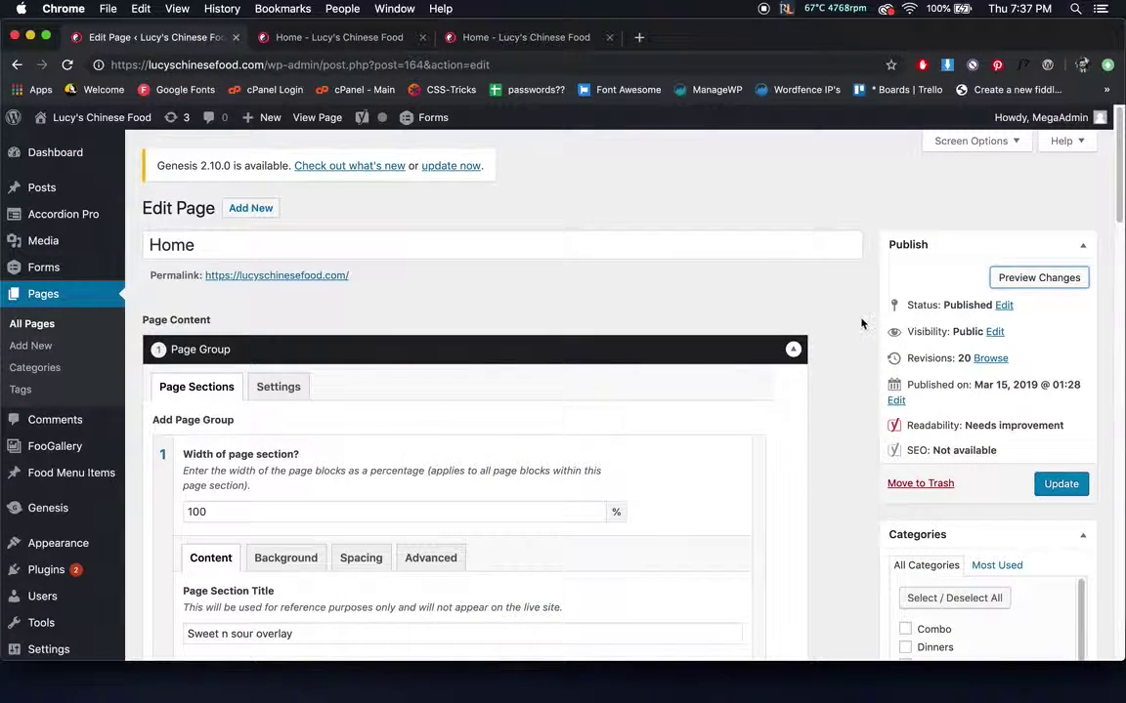
{"action": "scroll", "coordinate": [860, 322], "scroll_direction": "down", "scroll_amount": 2}
{"action": "scroll", "coordinate": [858, 323], "scroll_direction": "down", "scroll_amount": 6}
{"action": "scroll", "coordinate": [629, 327], "scroll_direction": "down", "scroll_amount": 3}
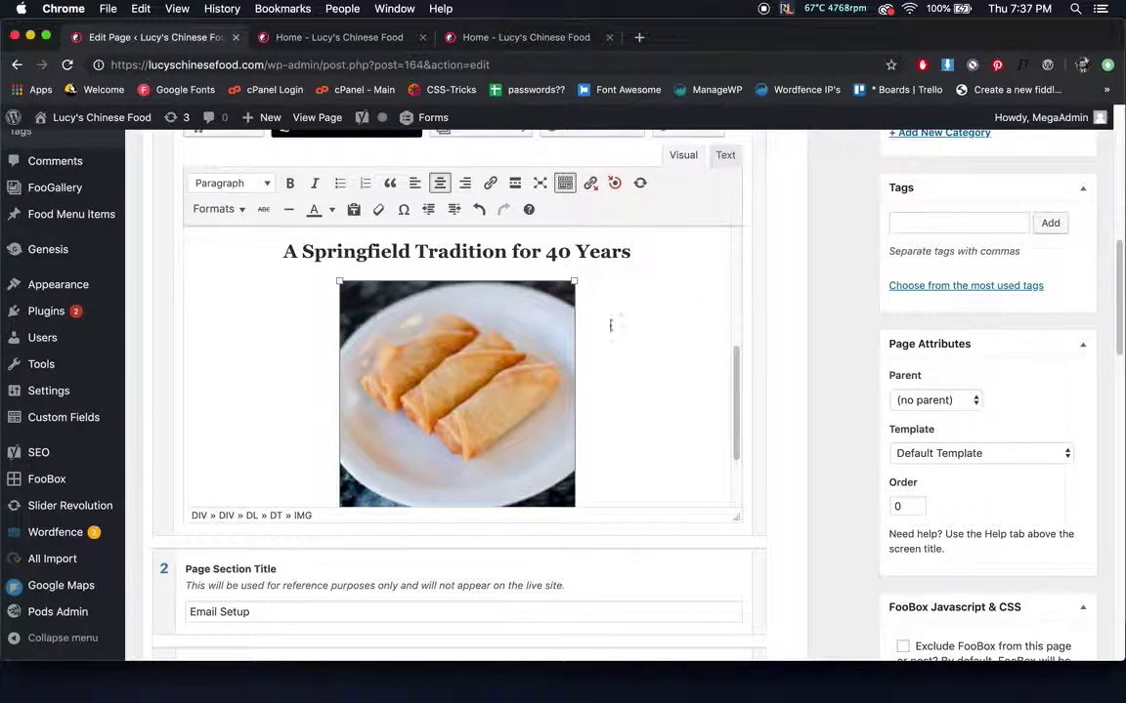
{"action": "left_click", "coordinate": [557, 334]}
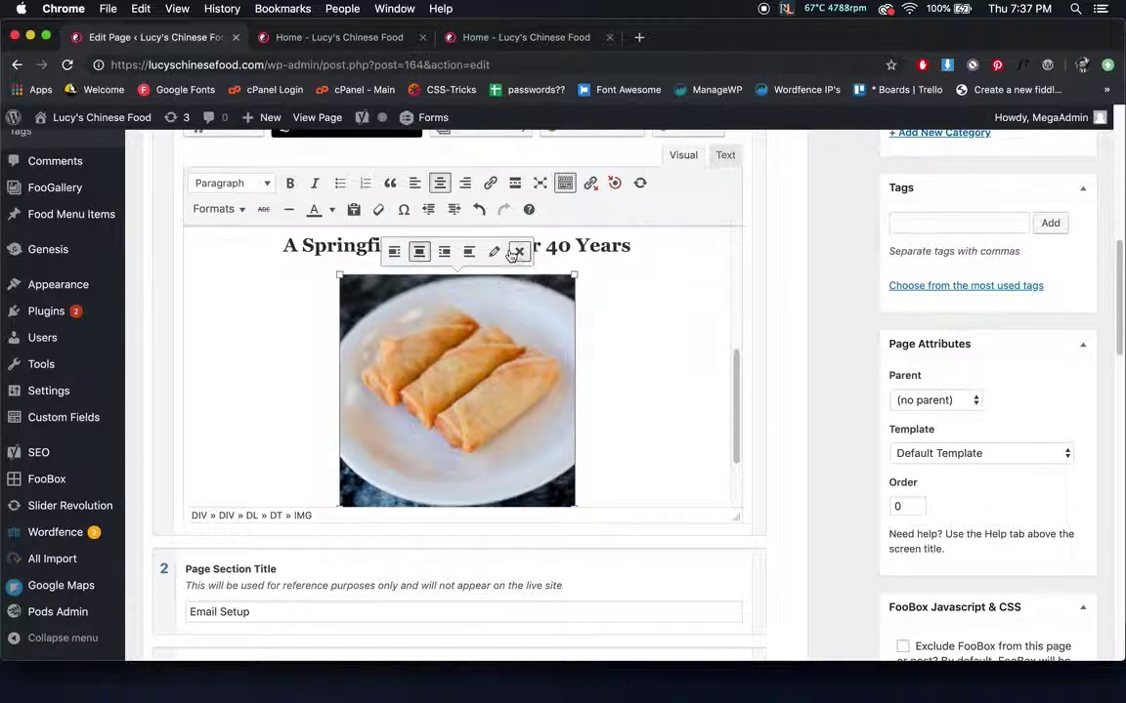
{"action": "left_click", "coordinate": [515, 251]}
Open the FooGallery galleries list, leaving the Home page editor without saving, and switch to the live Home page with the preview closed.
{"action": "scroll", "coordinate": [596, 332], "scroll_direction": "up", "scroll_amount": 1}
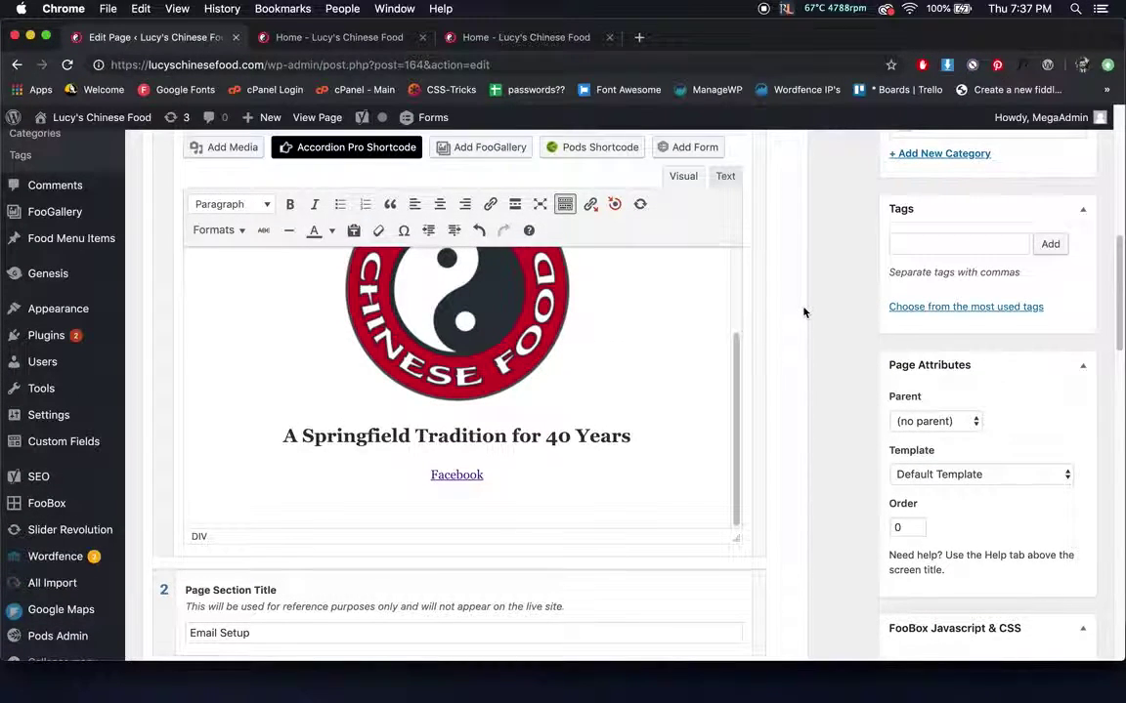
{"action": "scroll", "coordinate": [587, 323], "scroll_direction": "up", "scroll_amount": 1}
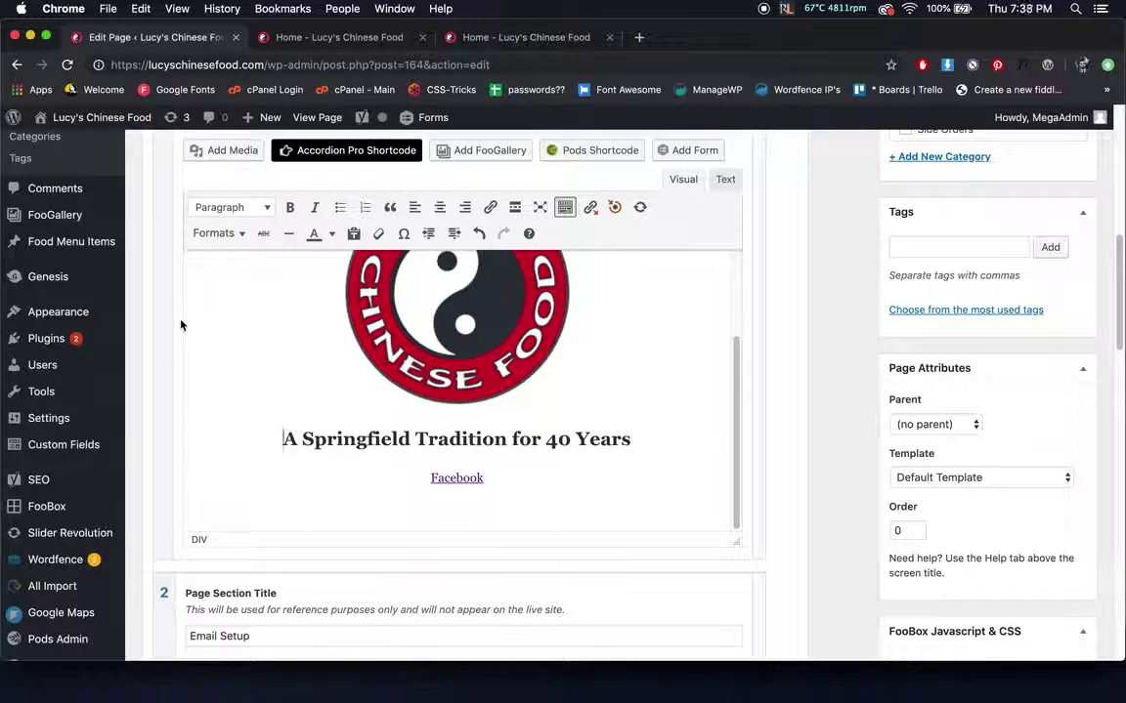
{"action": "scroll", "coordinate": [162, 323], "scroll_direction": "up", "scroll_amount": 3}
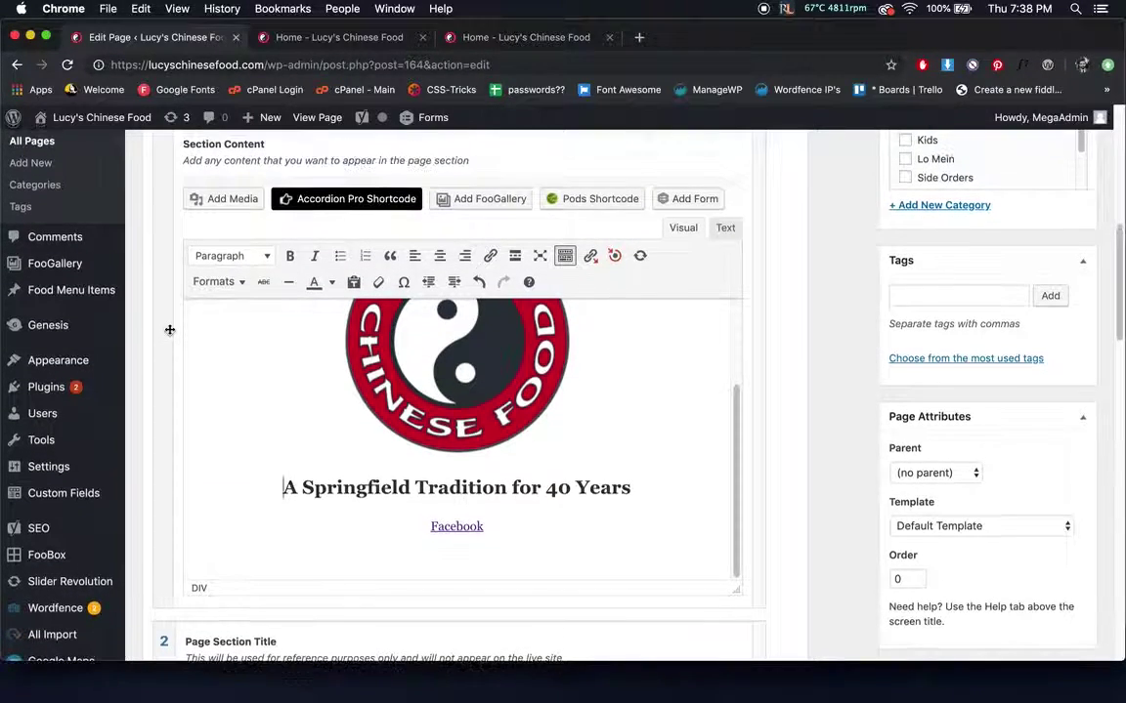
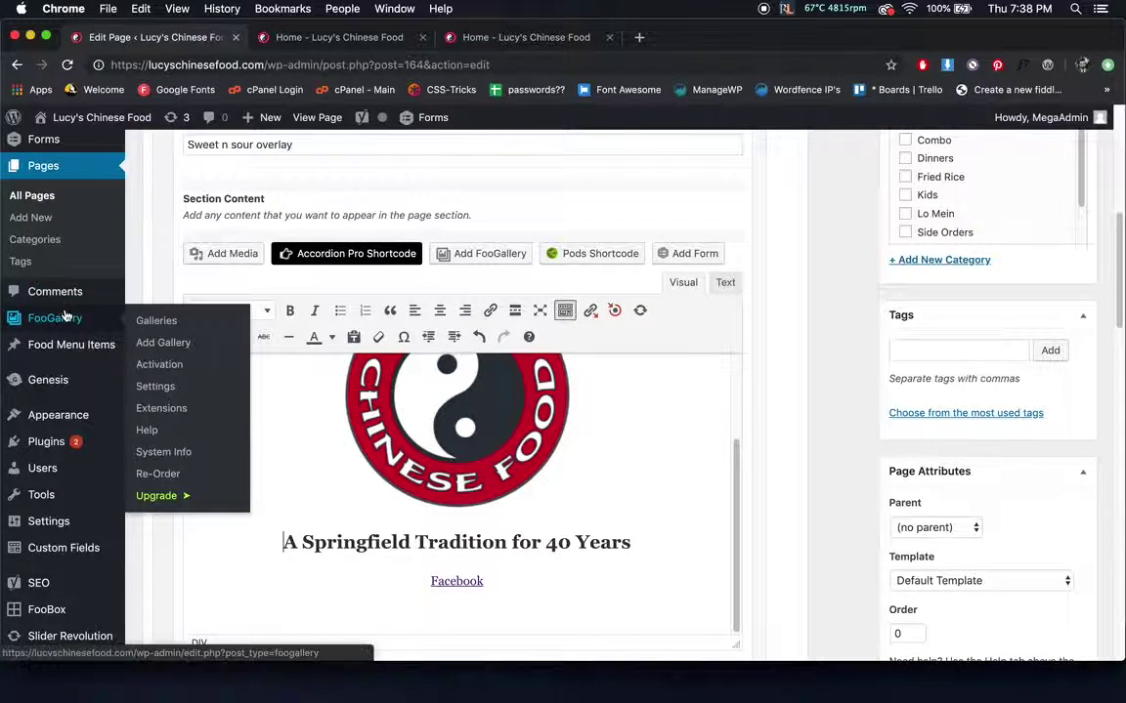
{"action": "left_click", "coordinate": [77, 320]}
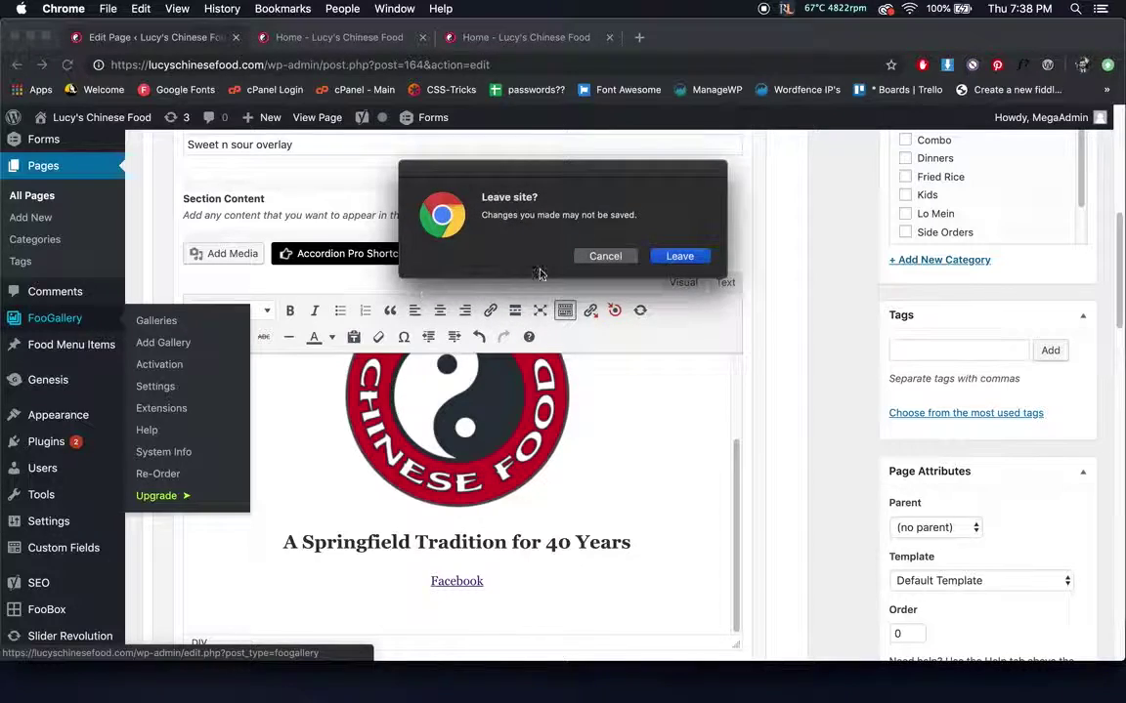
{"action": "left_click", "coordinate": [666, 256]}
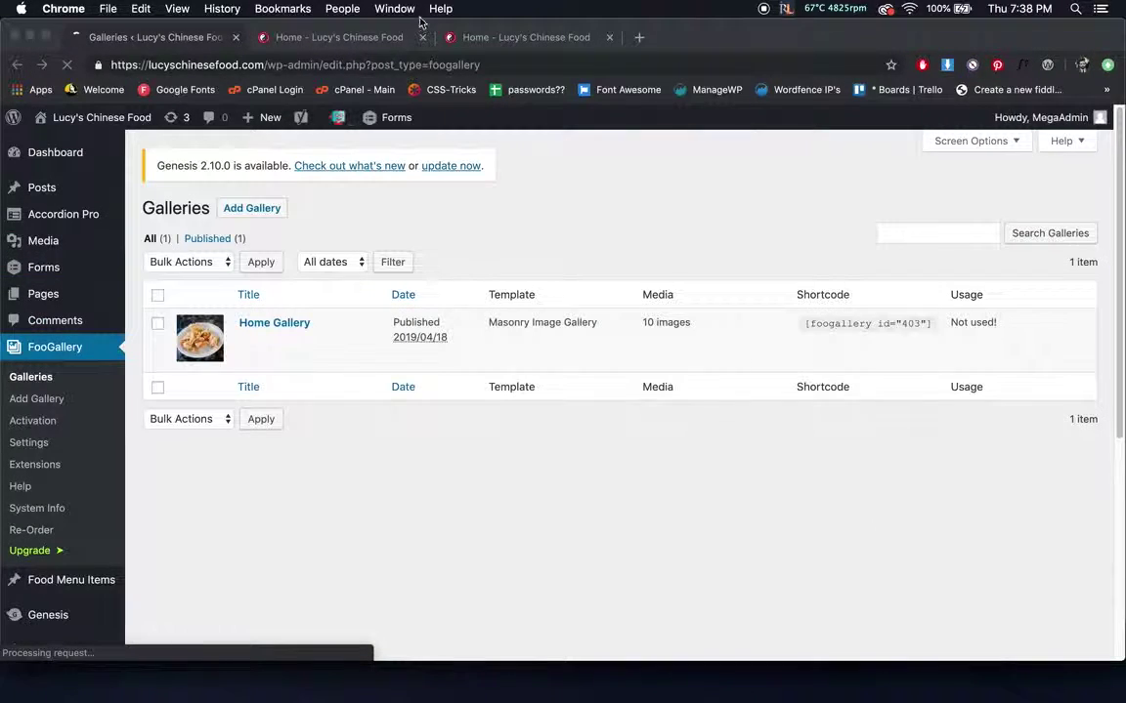
{"action": "left_click", "coordinate": [361, 40]}
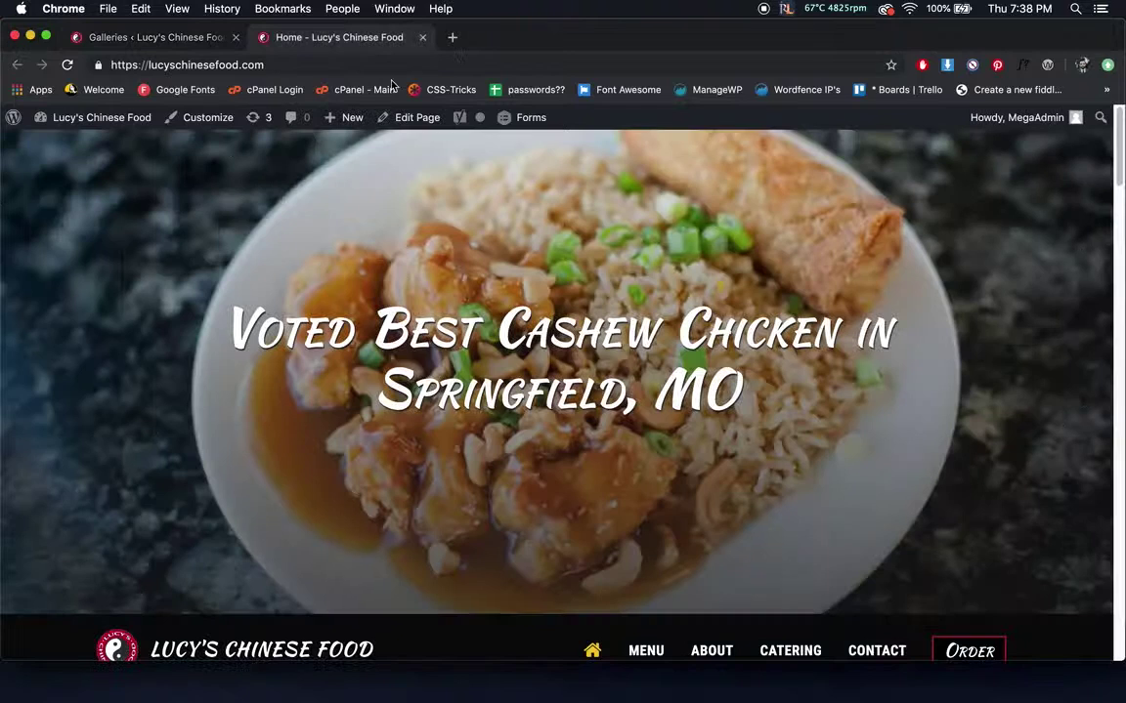
View the dish gallery on the live Home page, and open the Home Gallery in FooGallery with its items ready to manage.
{"action": "scroll", "coordinate": [634, 296], "scroll_direction": "down", "scroll_amount": 20}
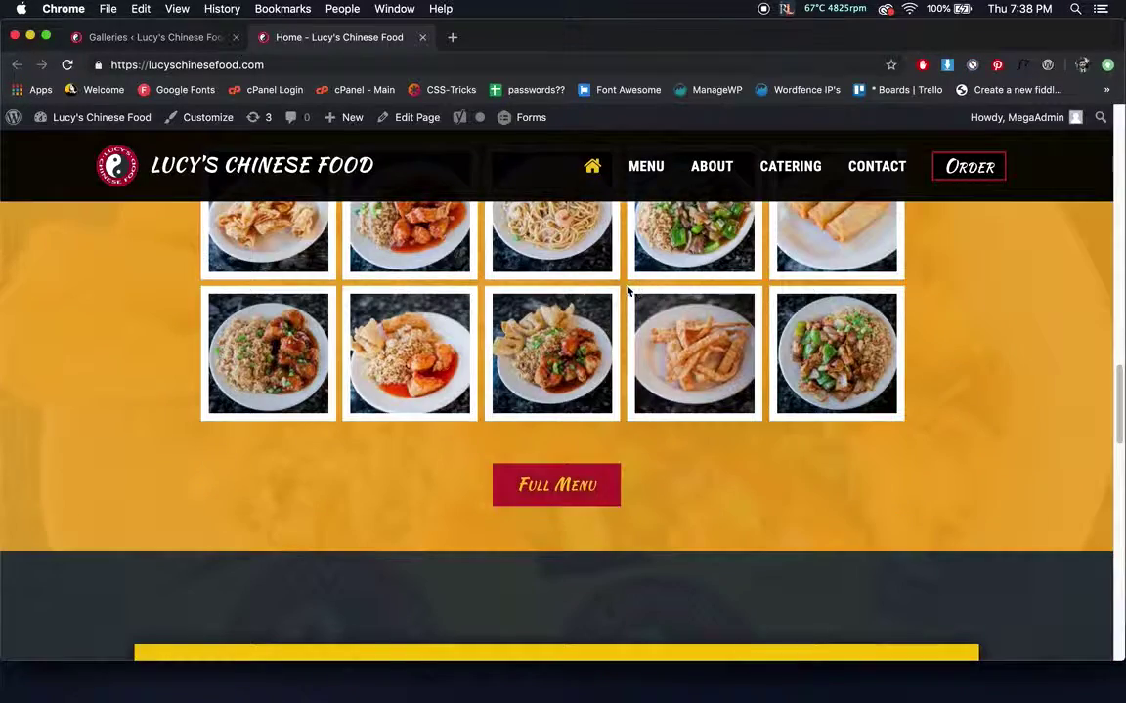
{"action": "scroll", "coordinate": [628, 289], "scroll_direction": "up", "scroll_amount": 2}
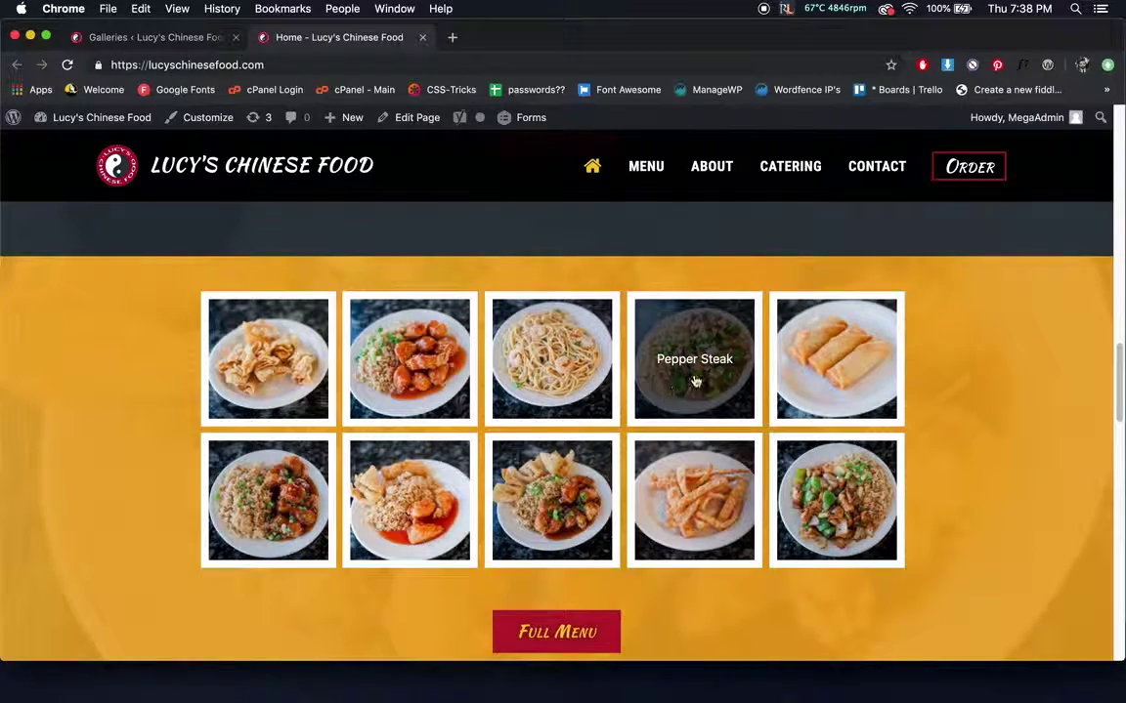
{"action": "left_click", "coordinate": [155, 39]}
{"action": "left_click", "coordinate": [260, 326]}
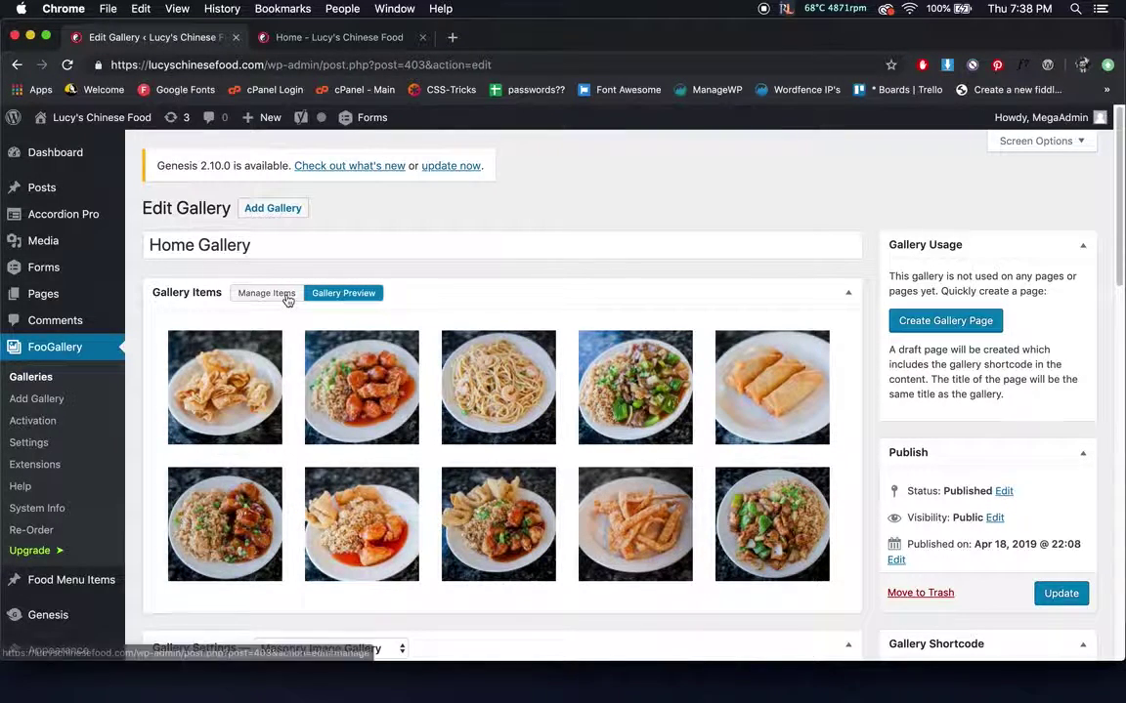
{"action": "left_click", "coordinate": [267, 293]}
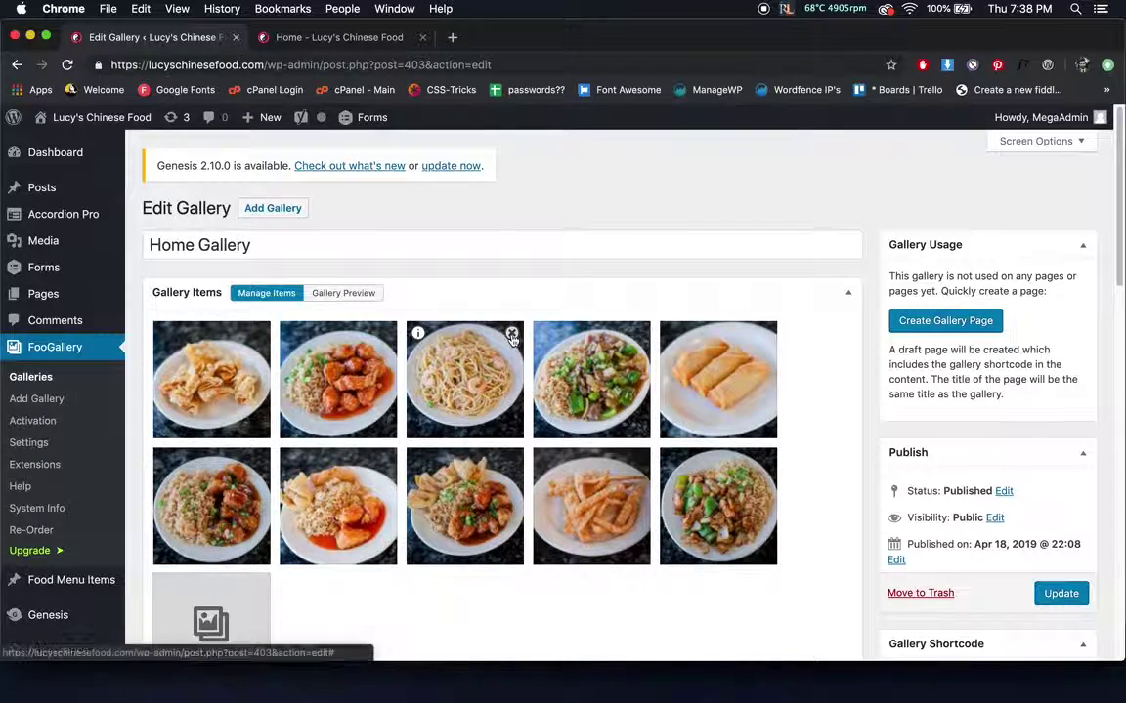
Examine the Home Gallery's items, masonry settings and custom CSS, comparing them with the gallery on the live Home page.
{"action": "scroll", "coordinate": [459, 303], "scroll_direction": "down", "scroll_amount": 2}
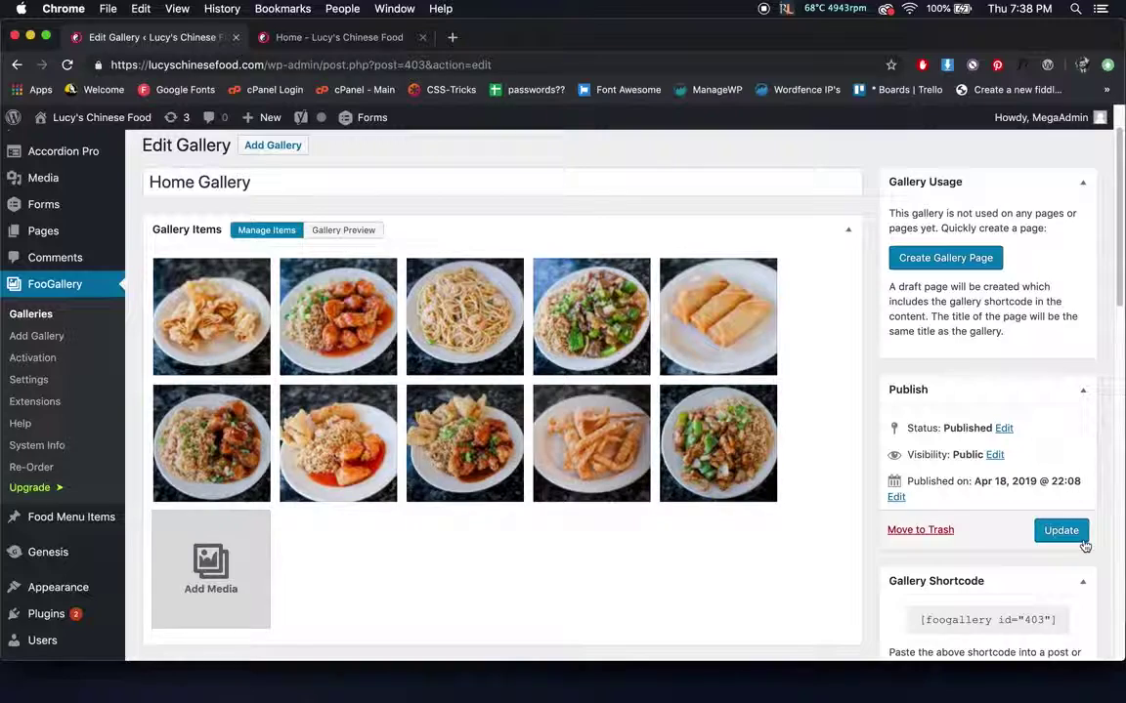
{"action": "scroll", "coordinate": [806, 400], "scroll_direction": "down", "scroll_amount": 5}
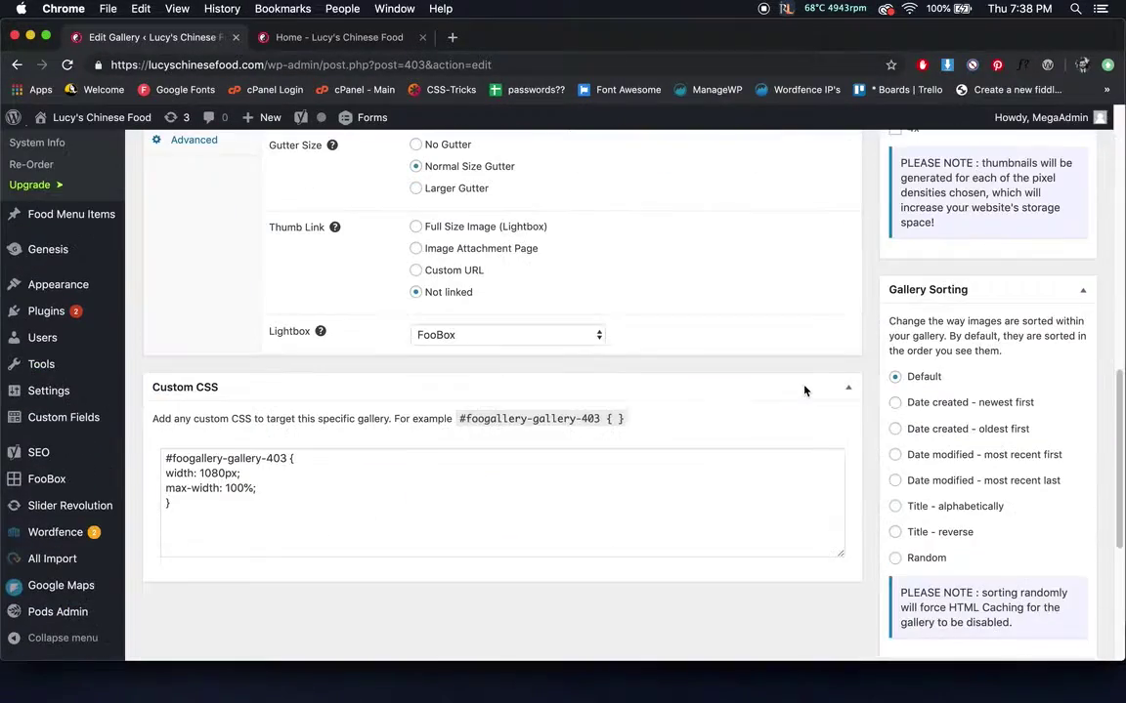
{"action": "scroll", "coordinate": [606, 384], "scroll_direction": "up", "scroll_amount": 8}
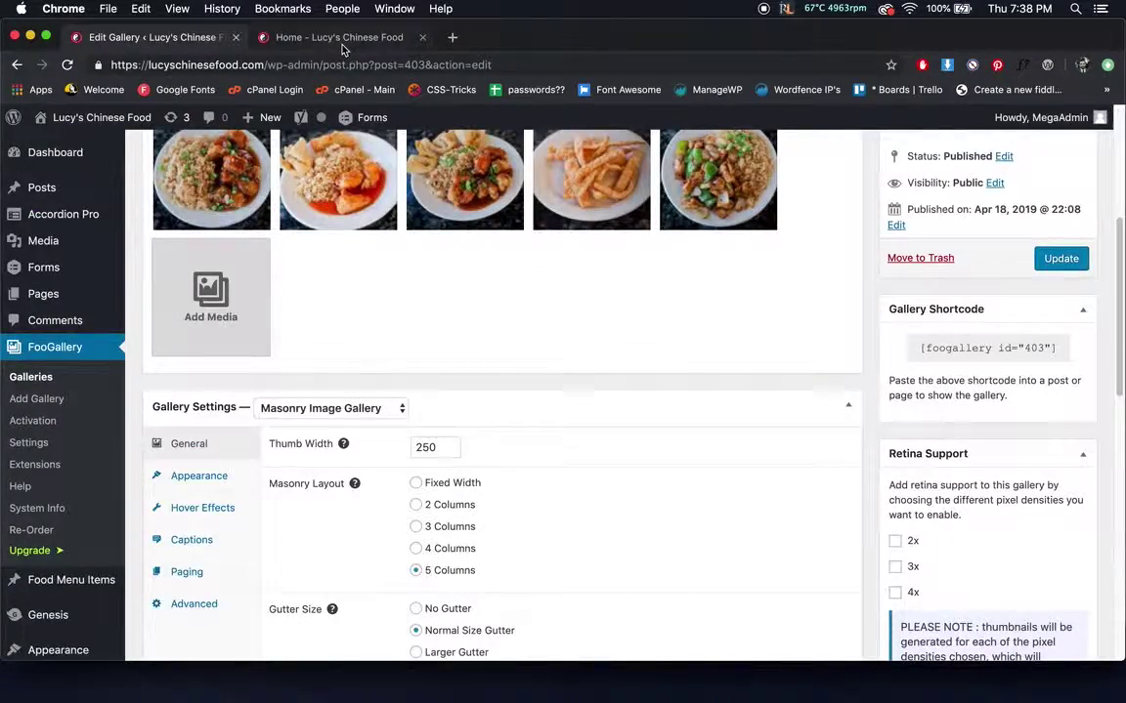
{"action": "left_click", "coordinate": [307, 41]}
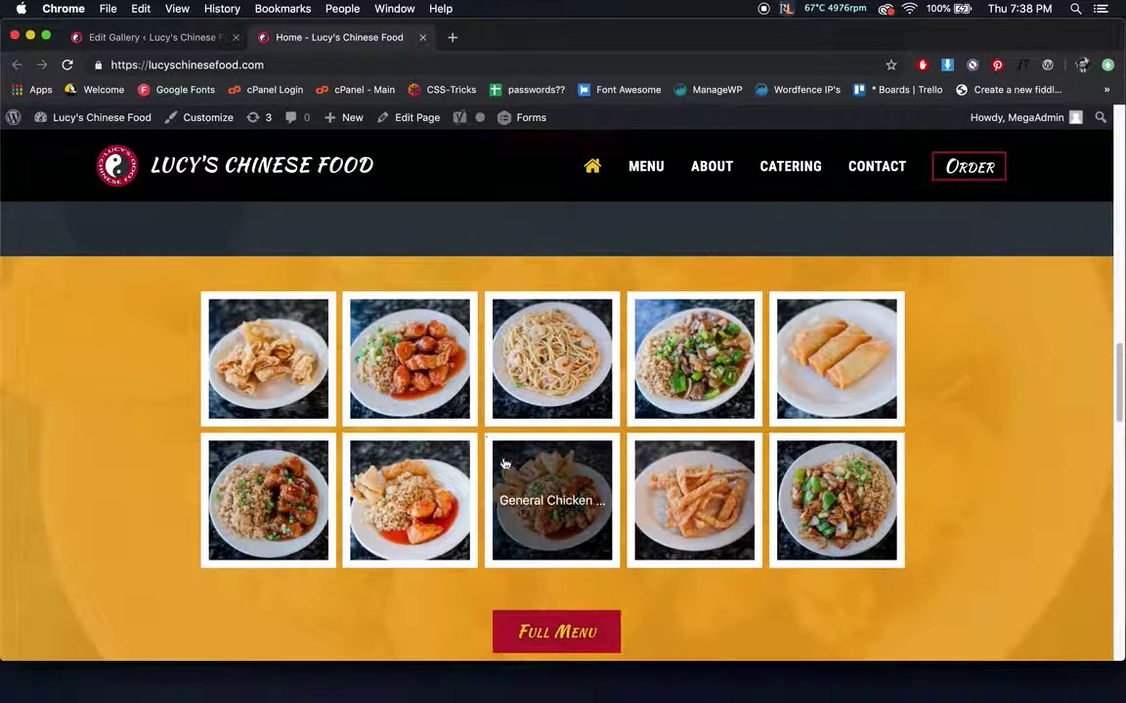
{"action": "left_click", "coordinate": [197, 41]}
Open the list of all Food Menu Items in the admin.
{"action": "scroll", "coordinate": [95, 330], "scroll_direction": "down", "scroll_amount": 5}
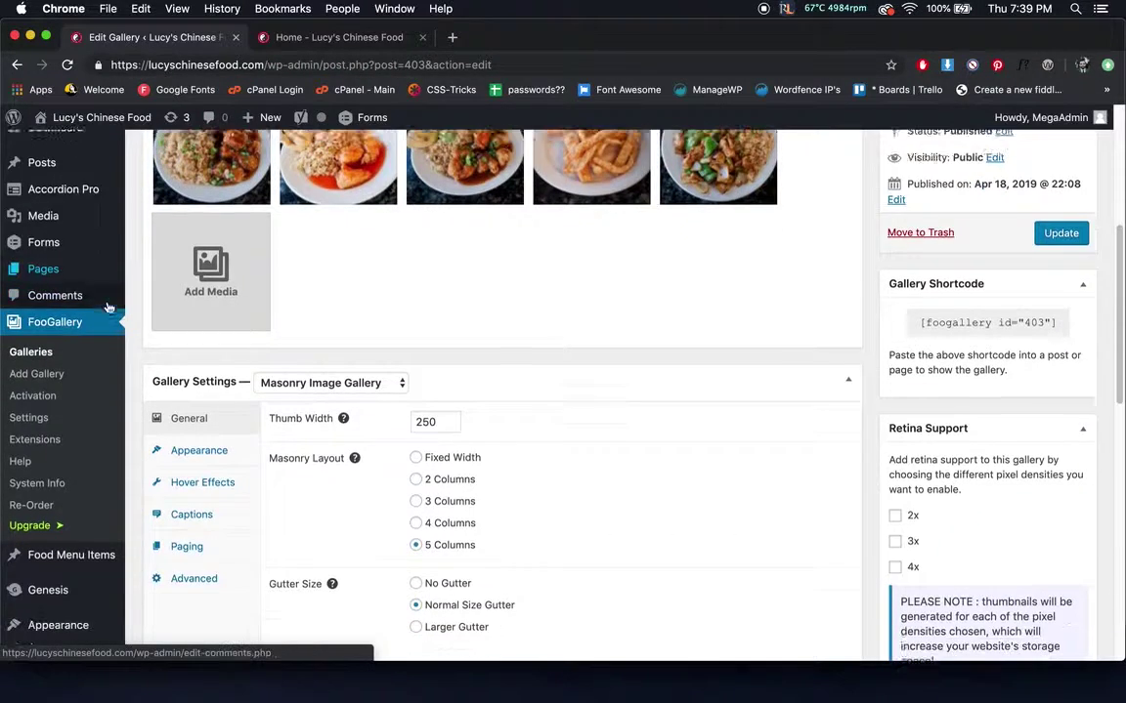
{"action": "left_click", "coordinate": [86, 379]}
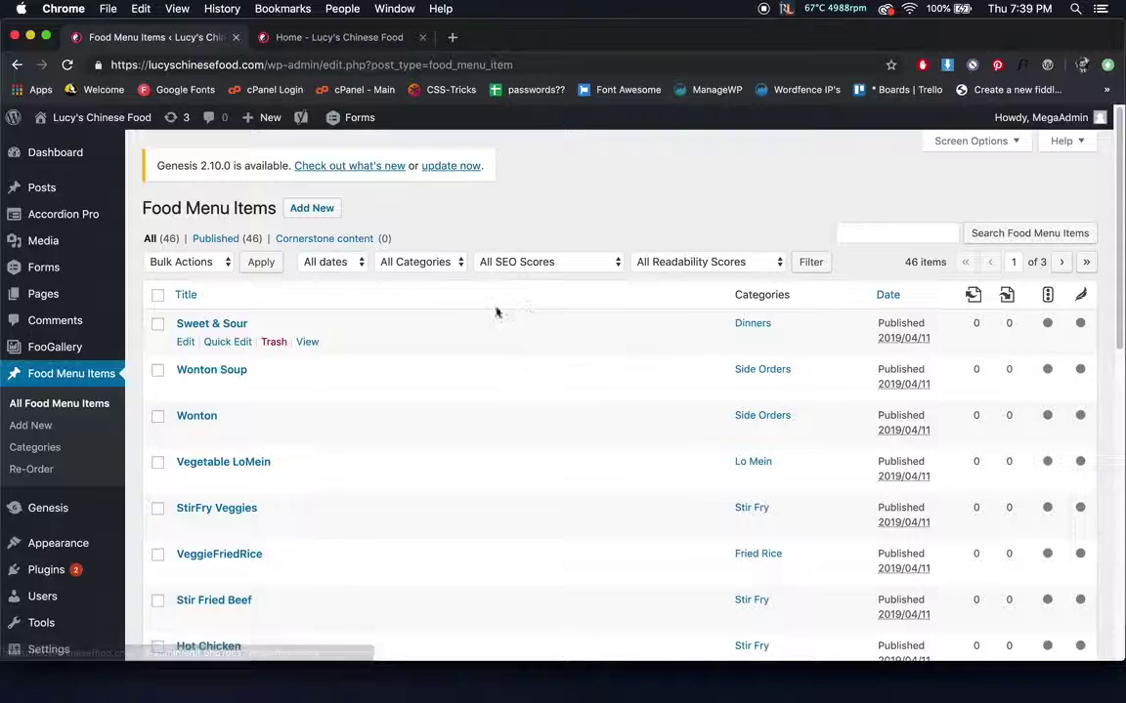
{"action": "scroll", "coordinate": [457, 296], "scroll_direction": "down", "scroll_amount": 2}
Open the live site's Menu page and examine the dishes in each category down to Side Orders.
{"action": "key", "text": "ctrl+Tab"}
{"action": "scroll", "coordinate": [522, 258], "scroll_direction": "down", "scroll_amount": 5}
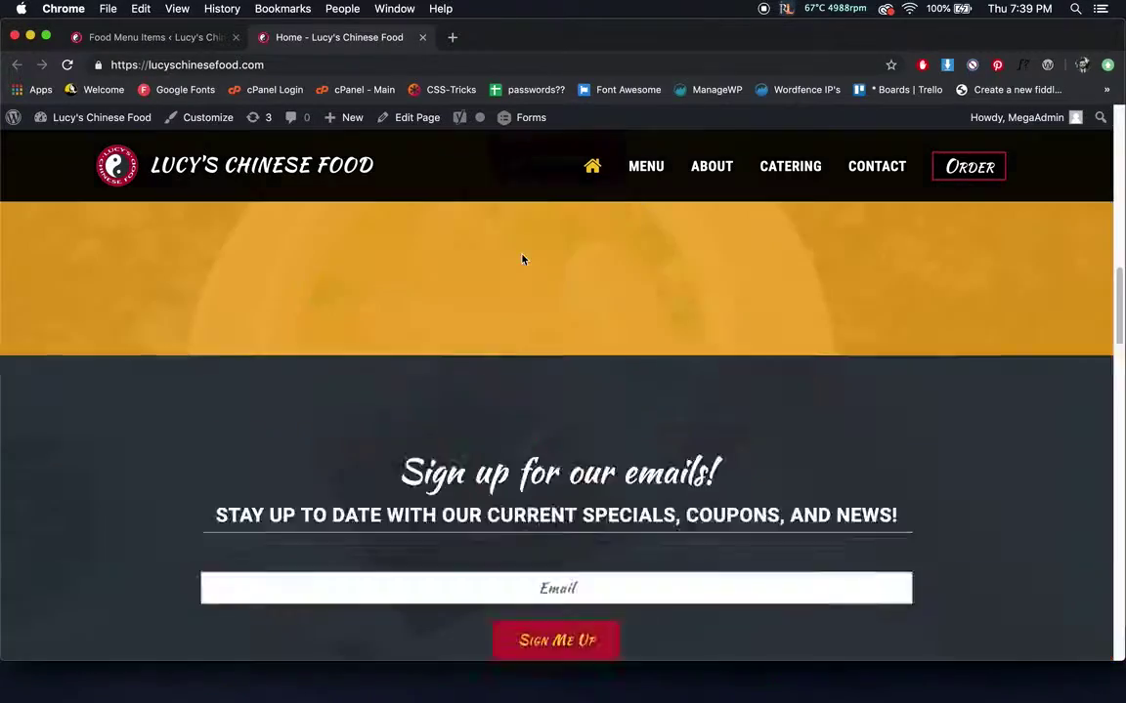
{"action": "scroll", "coordinate": [522, 259], "scroll_direction": "up", "scroll_amount": 10}
{"action": "scroll", "coordinate": [668, 515], "scroll_direction": "down", "scroll_amount": 2}
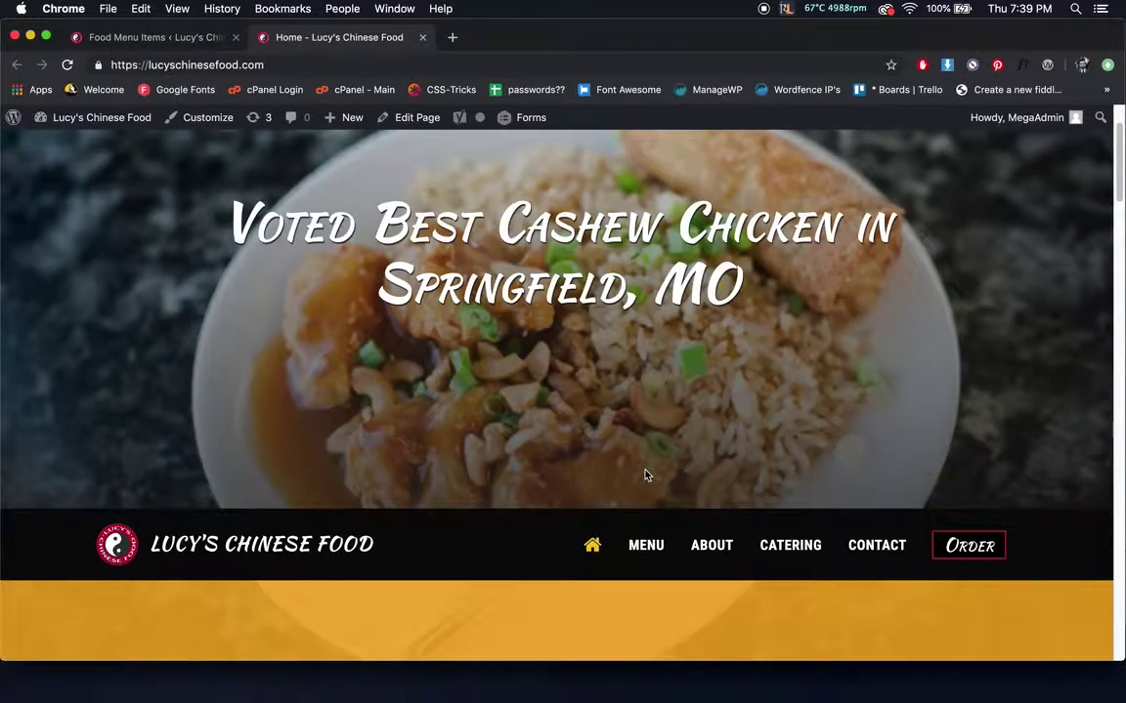
{"action": "left_click", "coordinate": [643, 546]}
{"action": "scroll", "coordinate": [634, 317], "scroll_direction": "down", "scroll_amount": 3}
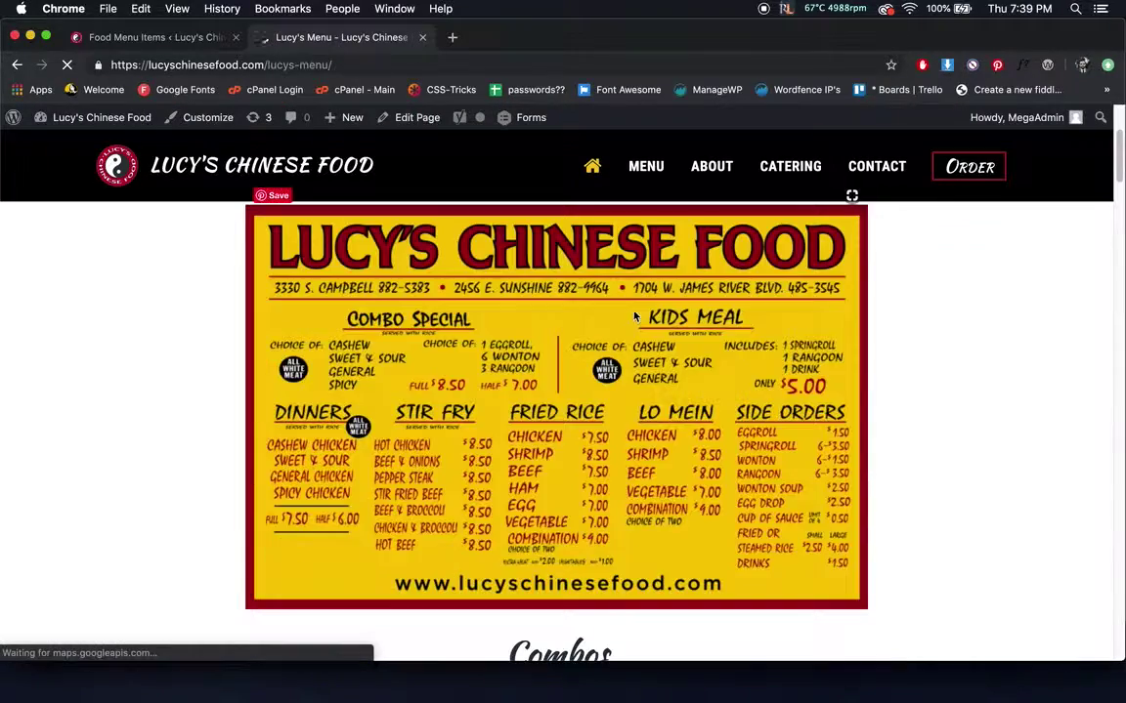
{"action": "scroll", "coordinate": [634, 318], "scroll_direction": "down", "scroll_amount": 10}
{"action": "scroll", "coordinate": [634, 316], "scroll_direction": "down", "scroll_amount": 15}
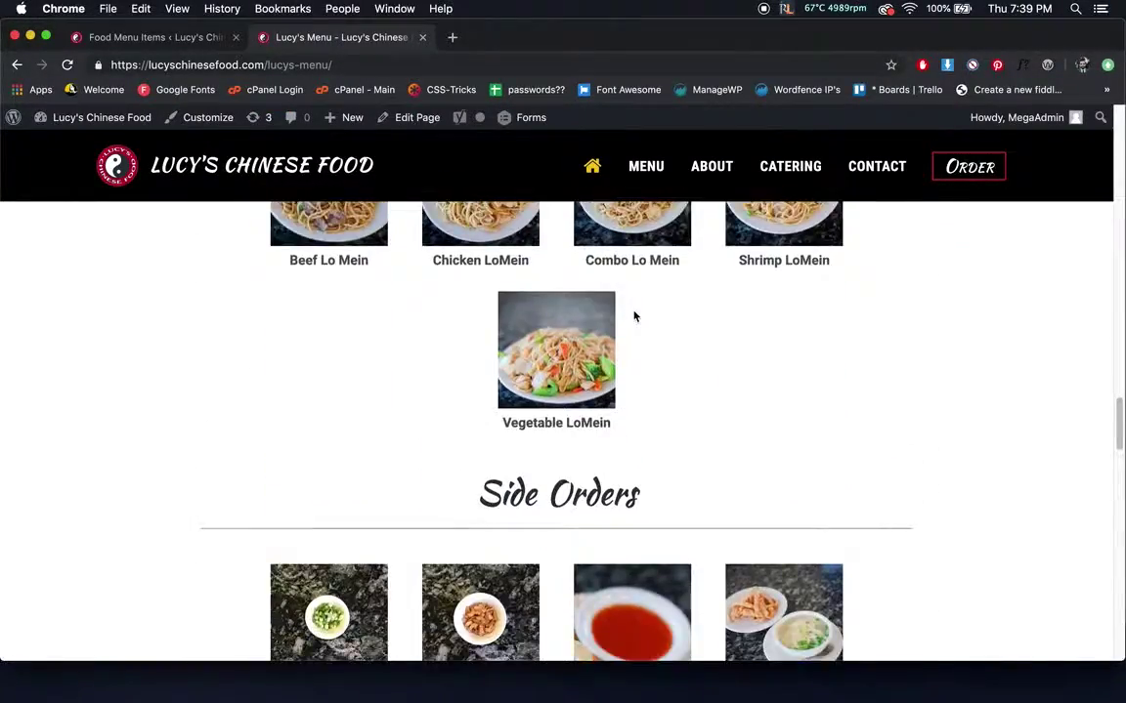
{"action": "scroll", "coordinate": [634, 316], "scroll_direction": "down", "scroll_amount": 5}
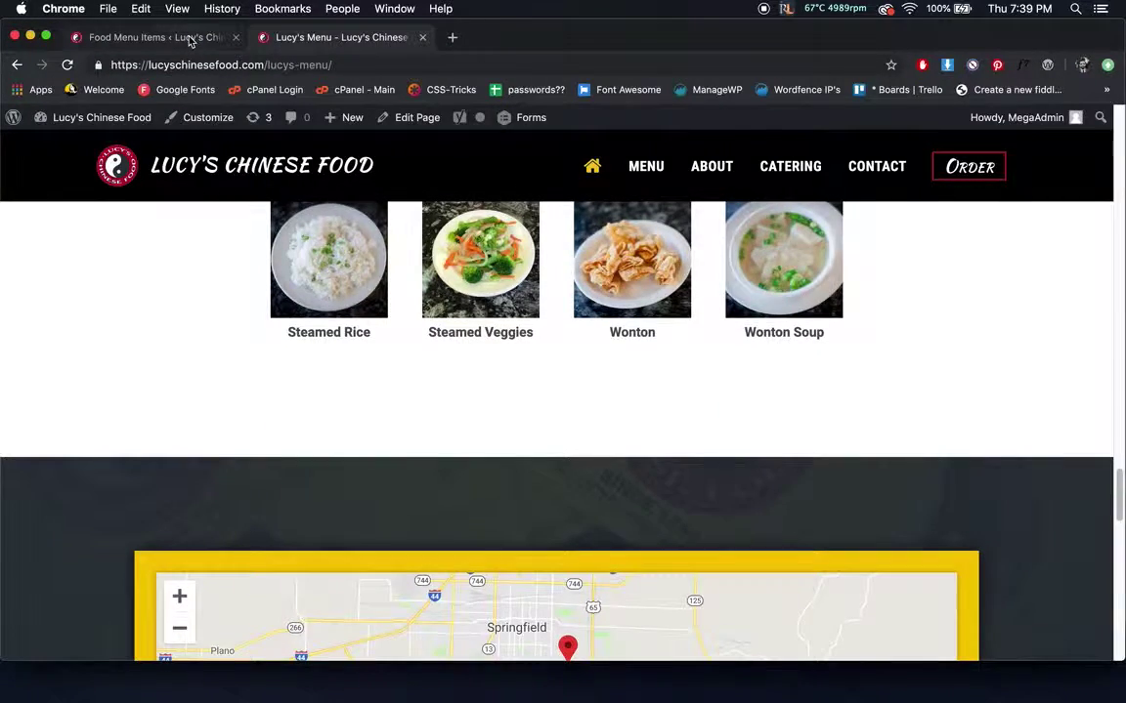
Return to the Food Menu Items list and add a new item titled "New Food Item".
{"action": "left_click", "coordinate": [191, 39]}
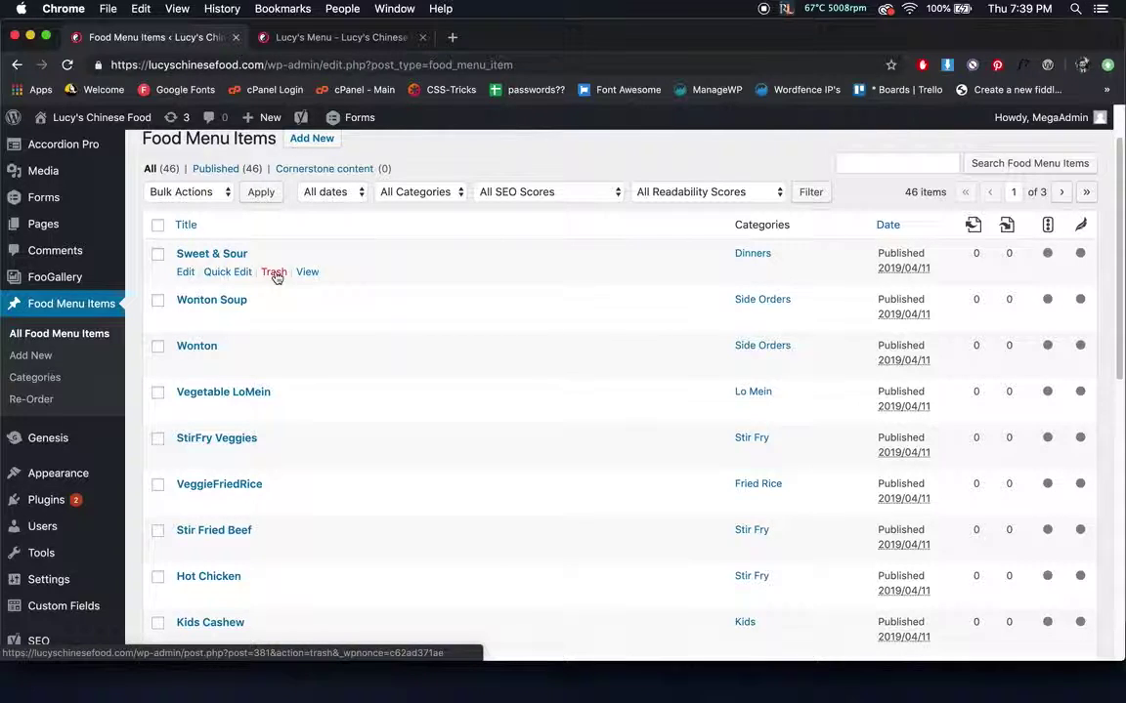
{"action": "left_click", "coordinate": [289, 144]}
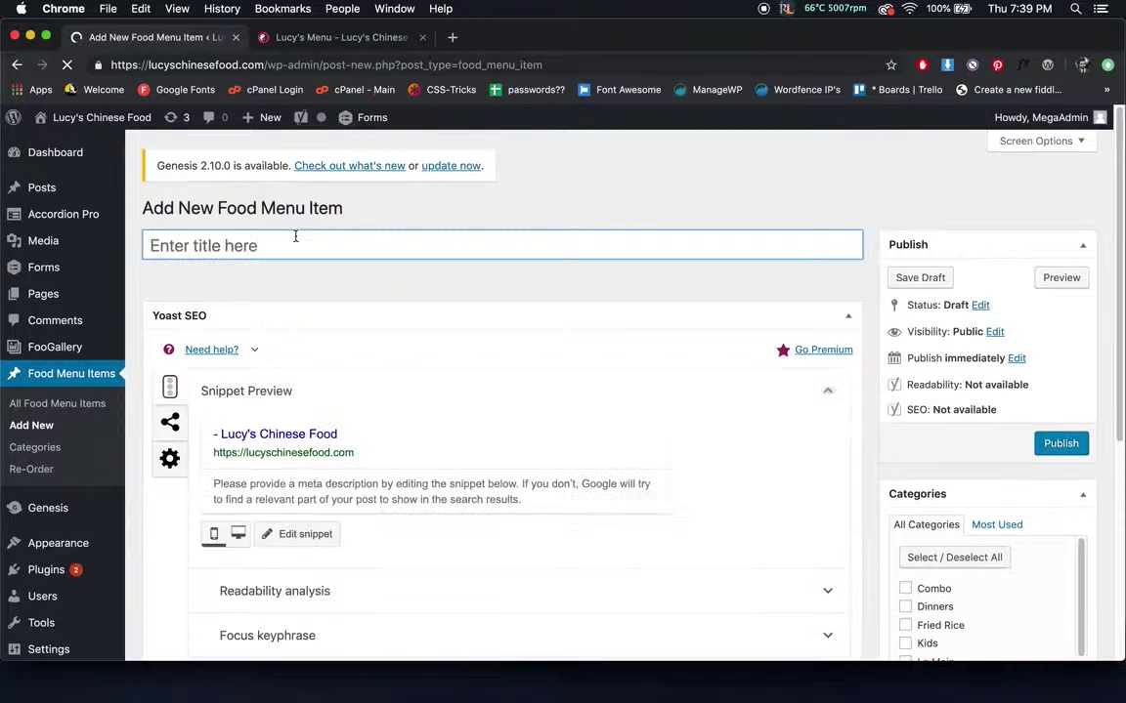
{"action": "type", "text": "New "}
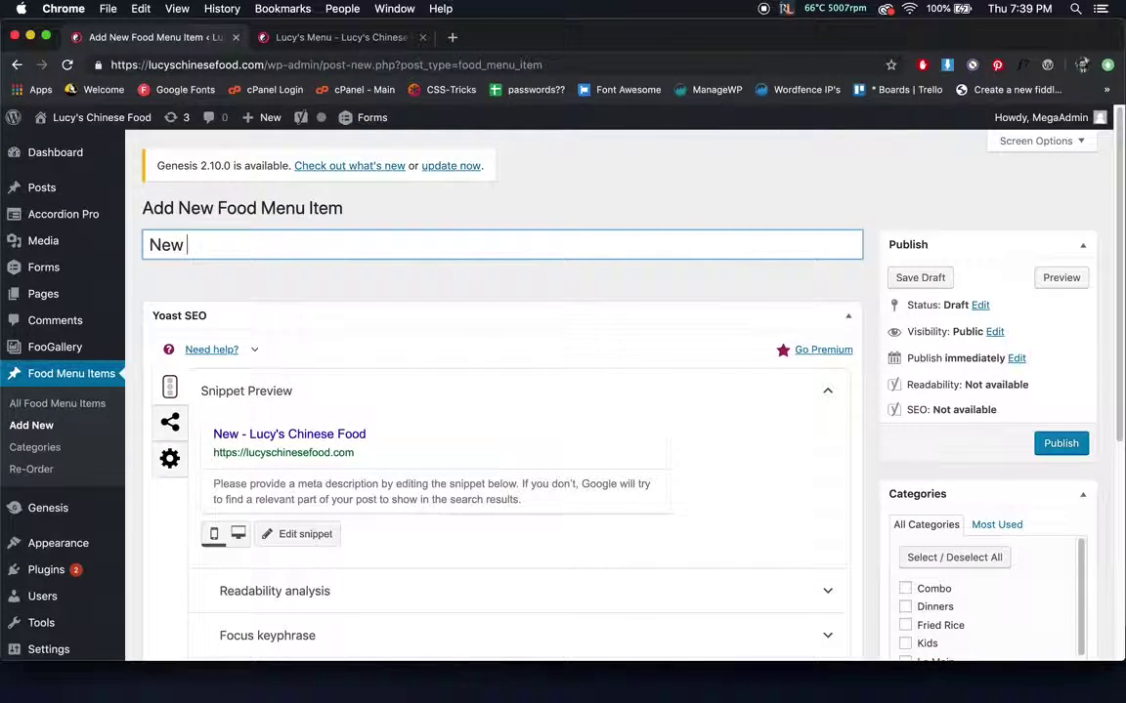
{"action": "type", "text": "Food Item"}
Review the options for the new food menu item and assign it to the Combo category.
{"action": "scroll", "coordinate": [330, 264], "scroll_direction": "down", "scroll_amount": 5}
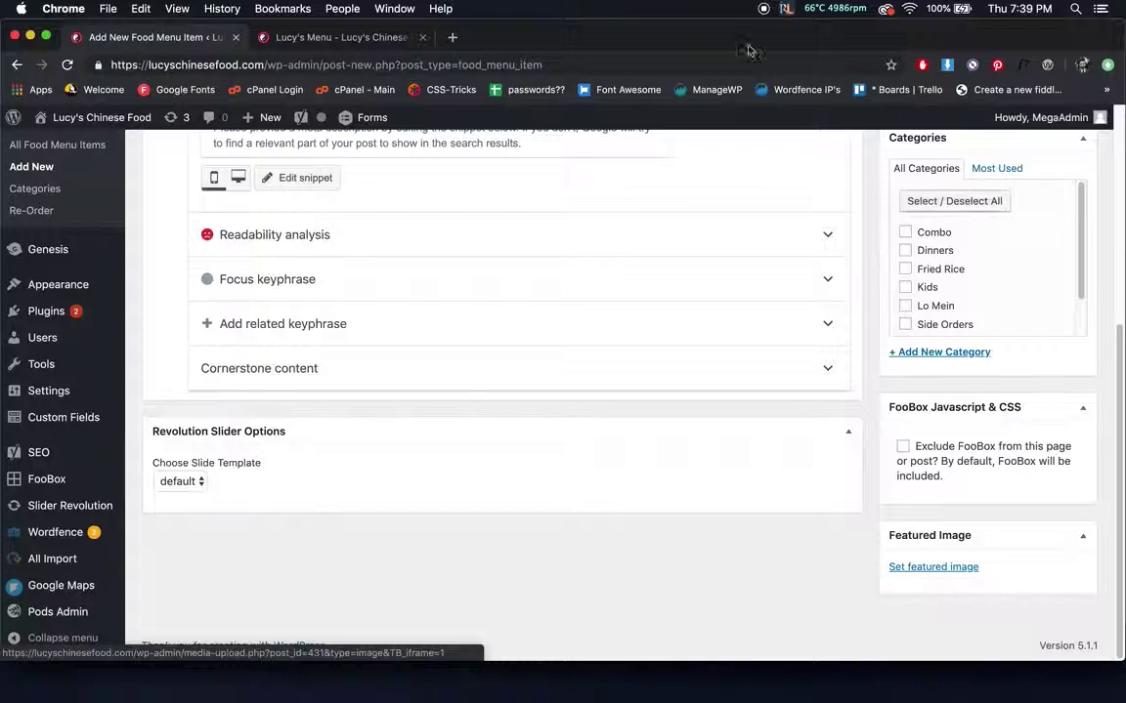
{"action": "left_click", "coordinate": [386, 37]}
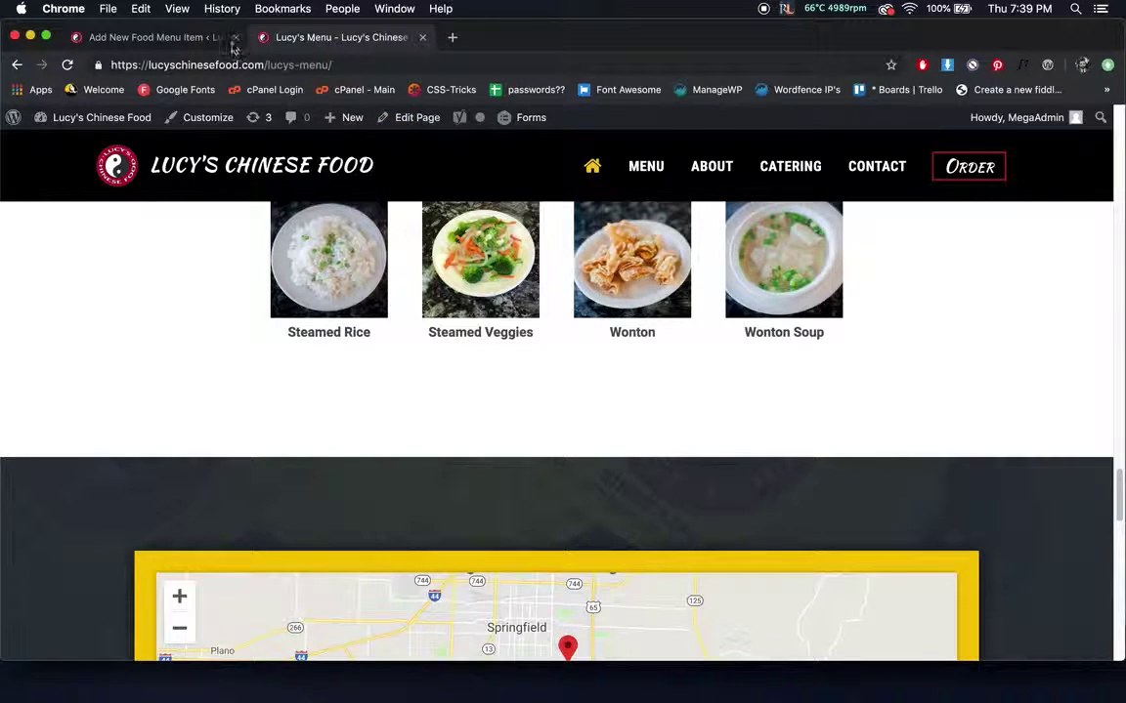
{"action": "left_click", "coordinate": [186, 37]}
{"action": "scroll", "coordinate": [885, 355], "scroll_direction": "up", "scroll_amount": 2}
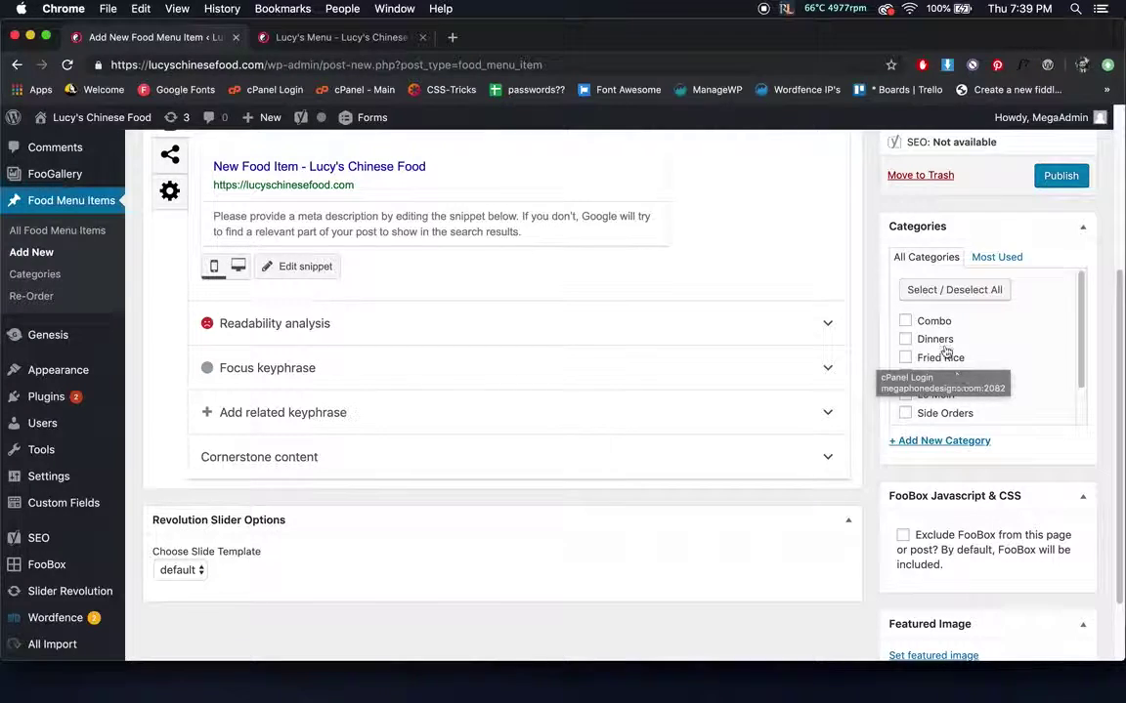
{"action": "scroll", "coordinate": [948, 357], "scroll_direction": "down", "scroll_amount": 2}
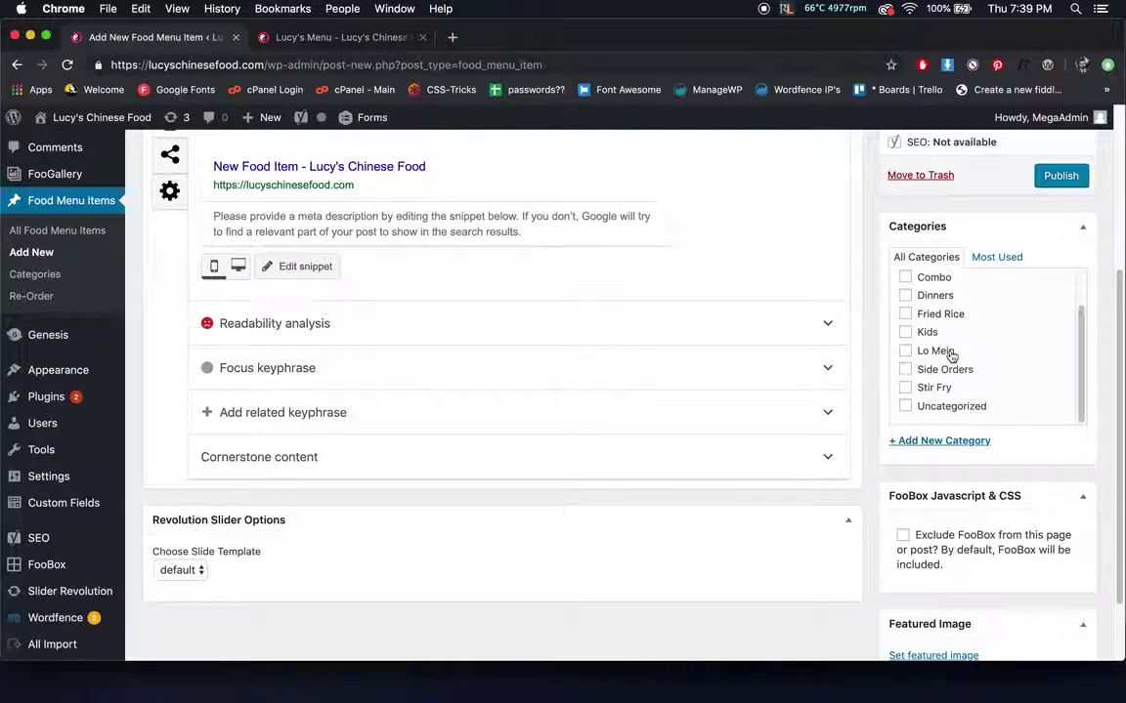
{"action": "scroll", "coordinate": [951, 357], "scroll_direction": "up", "scroll_amount": 2}
{"action": "scroll", "coordinate": [951, 356], "scroll_direction": "down", "scroll_amount": 2}
{"action": "scroll", "coordinate": [950, 354], "scroll_direction": "up", "scroll_amount": 1}
{"action": "scroll", "coordinate": [949, 354], "scroll_direction": "down", "scroll_amount": 2}
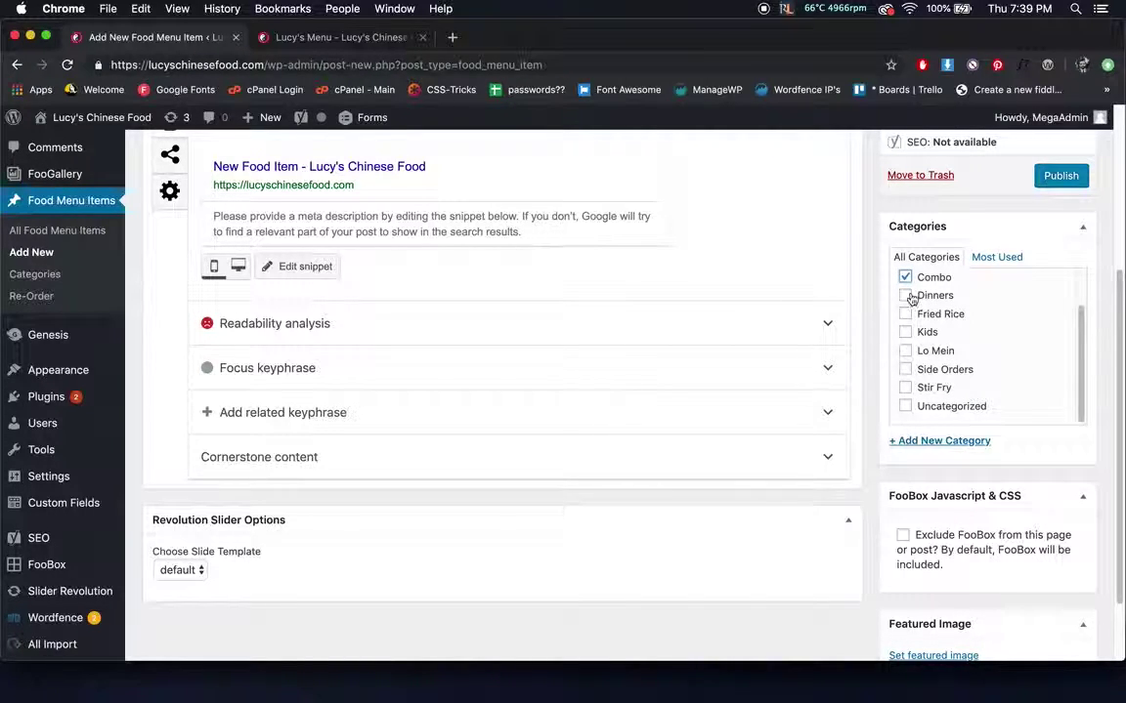
Examine the menu board and the Combos section on the live Menu page.
{"action": "left_click", "coordinate": [332, 37]}
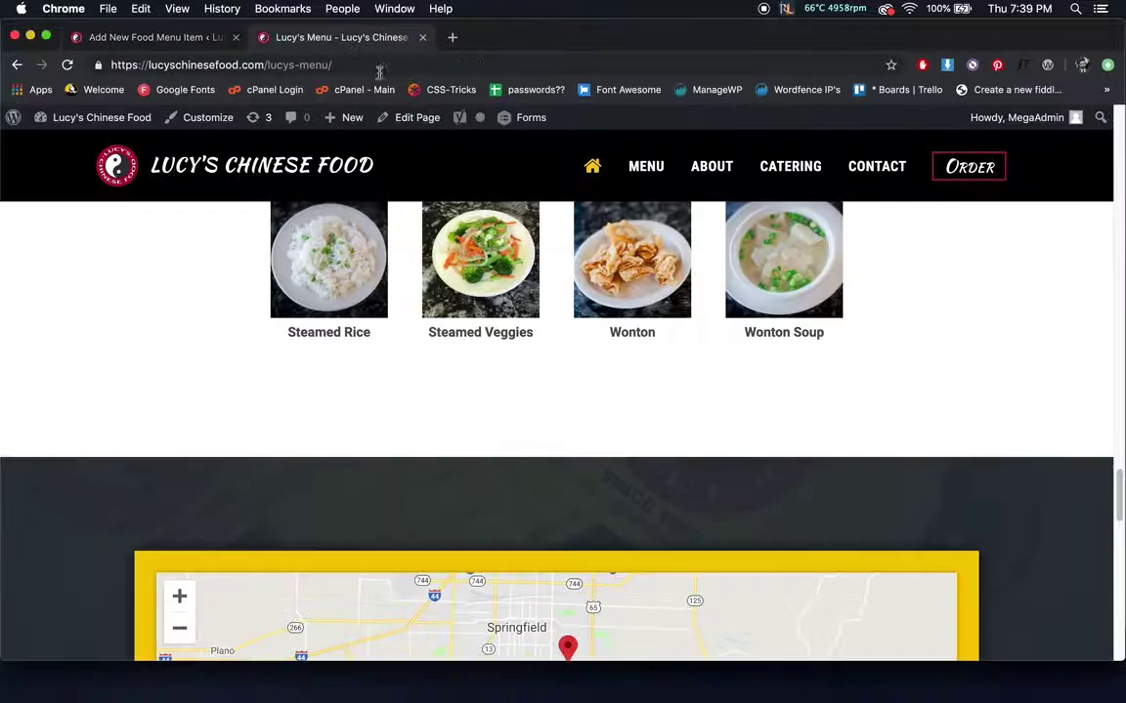
{"action": "scroll", "coordinate": [605, 306], "scroll_direction": "up", "scroll_amount": 15}
{"action": "scroll", "coordinate": [605, 306], "scroll_direction": "up", "scroll_amount": 15}
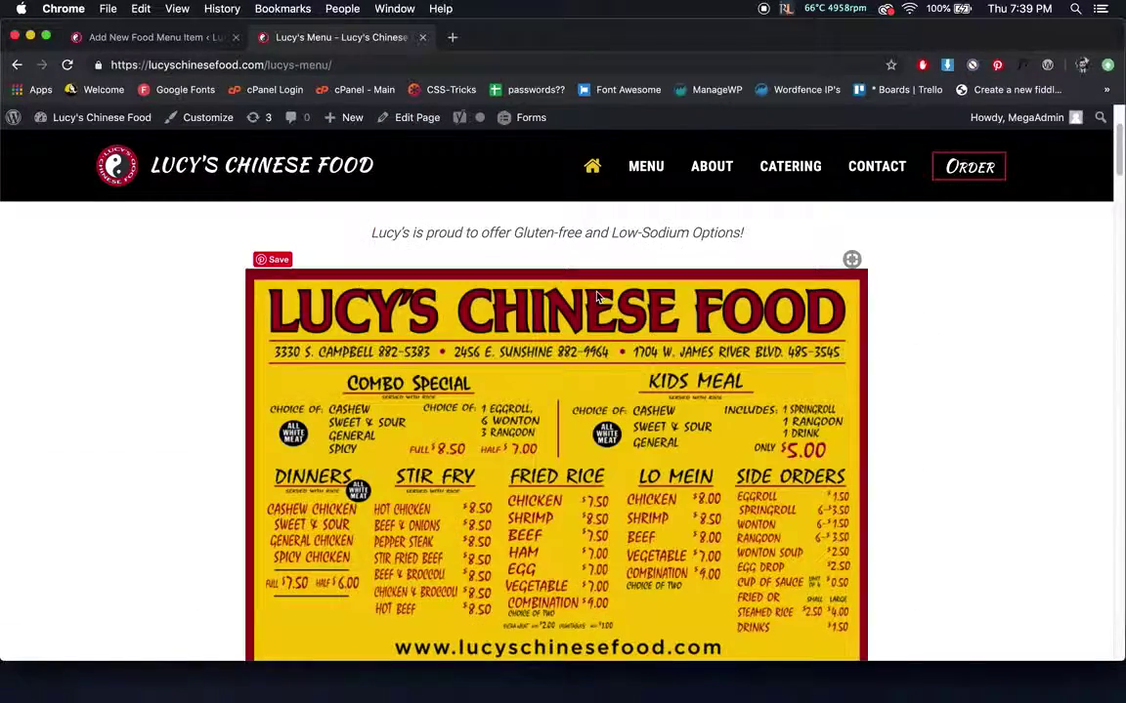
{"action": "scroll", "coordinate": [595, 296], "scroll_direction": "down", "scroll_amount": 5}
{"action": "scroll", "coordinate": [598, 297], "scroll_direction": "up", "scroll_amount": 3}
{"action": "scroll", "coordinate": [597, 297], "scroll_direction": "down", "scroll_amount": 3}
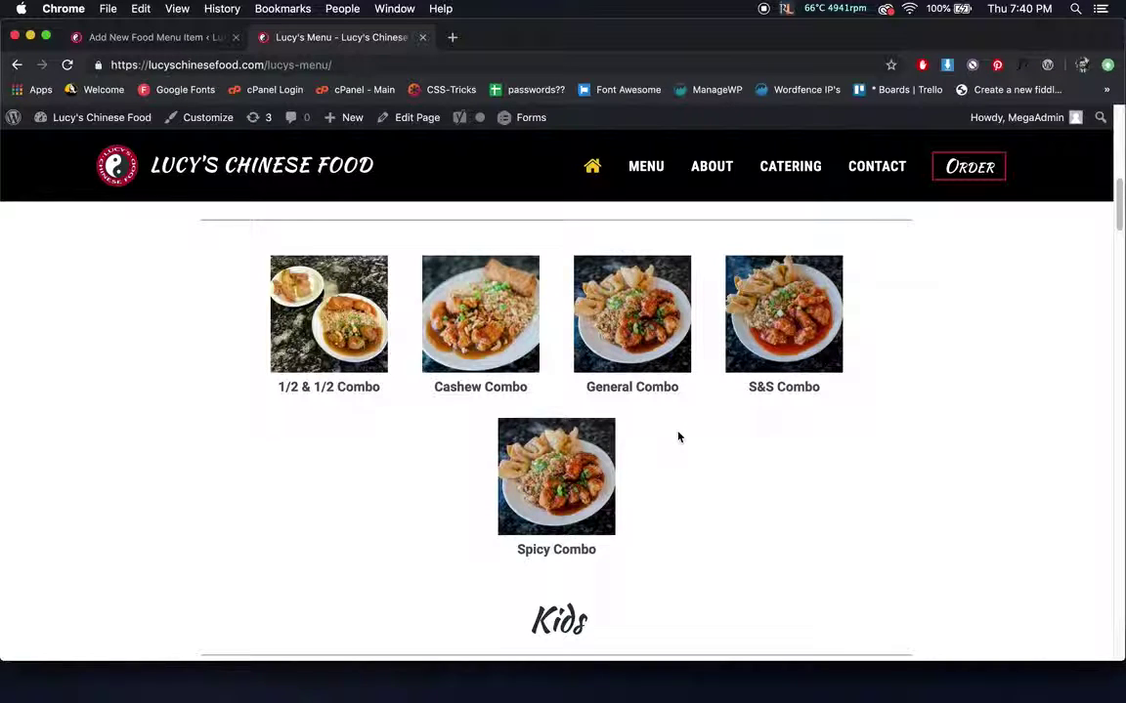
Return to the new item's editor and go back to the full Food Menu Items list, leaving without saving.
{"action": "left_click", "coordinate": [210, 44]}
{"action": "scroll", "coordinate": [841, 344], "scroll_direction": "up", "scroll_amount": 2}
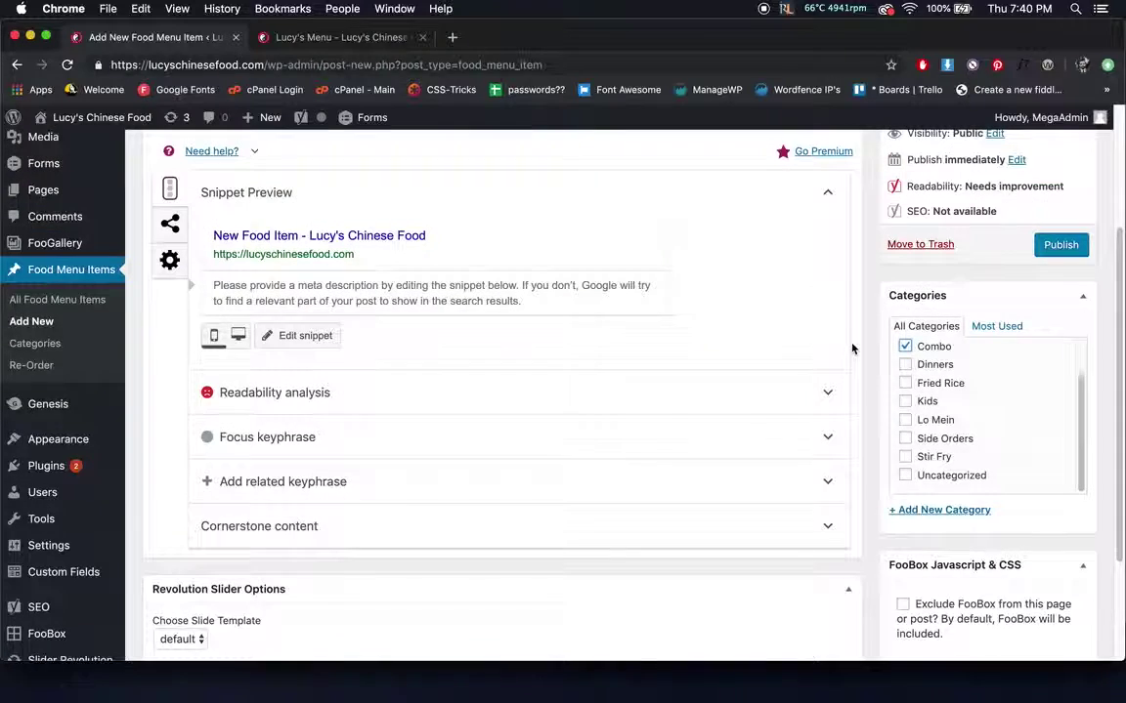
{"action": "scroll", "coordinate": [852, 349], "scroll_direction": "up", "scroll_amount": 2}
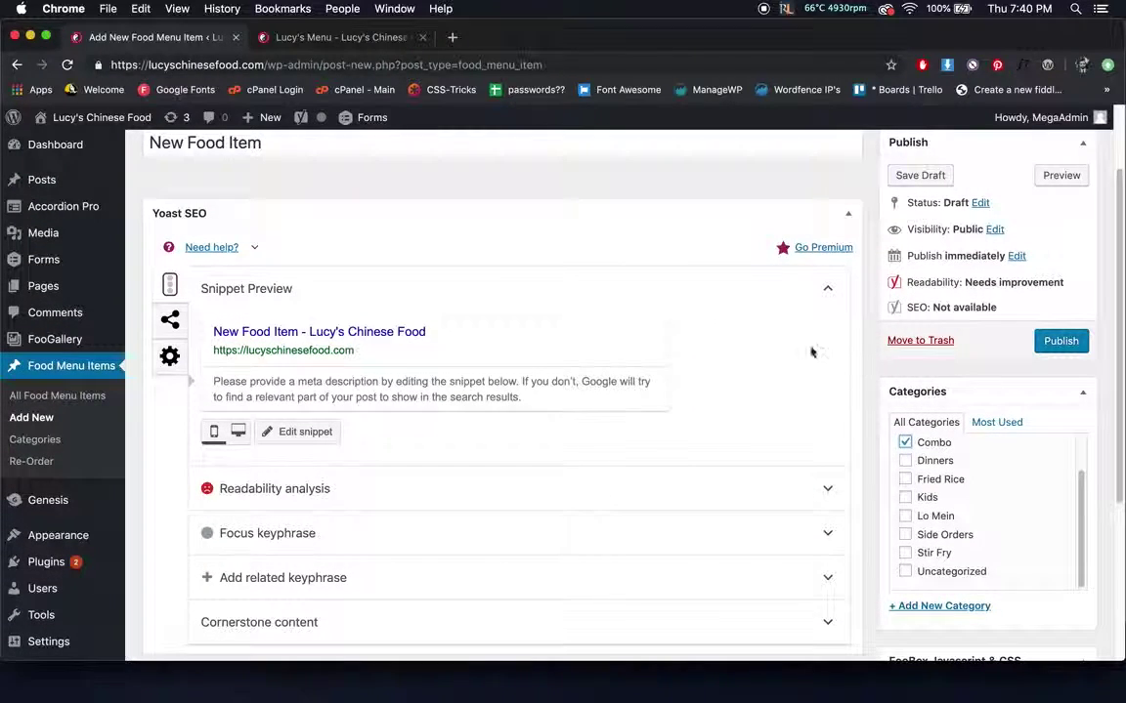
{"action": "left_click", "coordinate": [80, 396]}
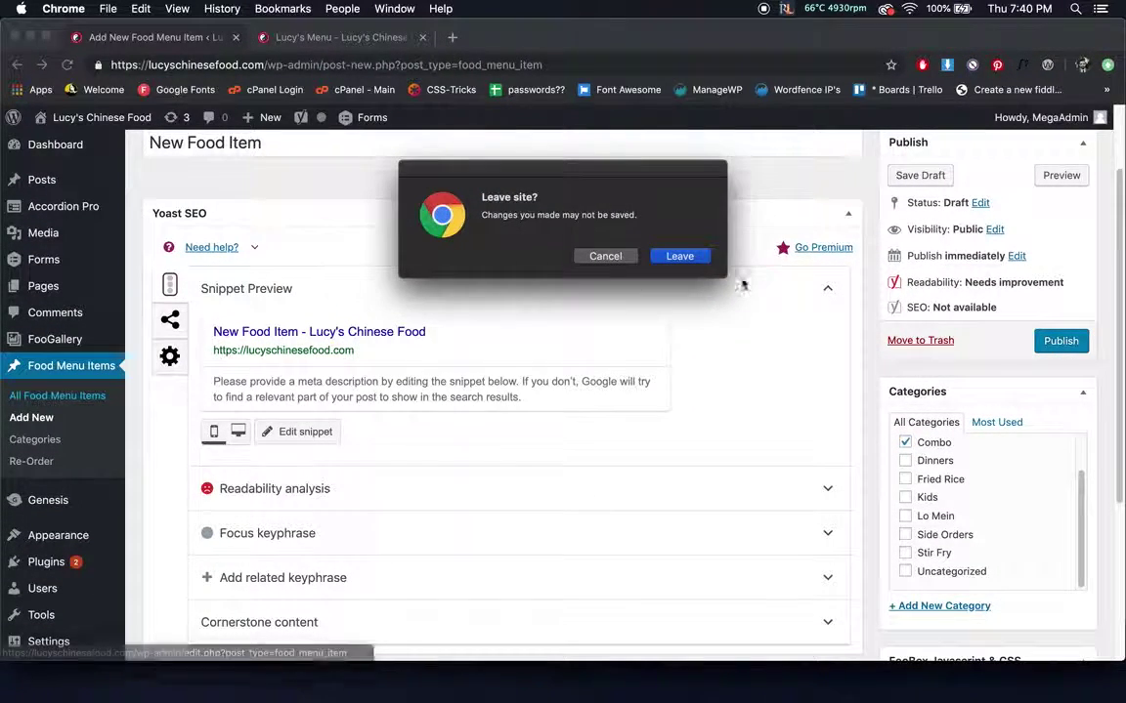
{"action": "left_click", "coordinate": [692, 262]}
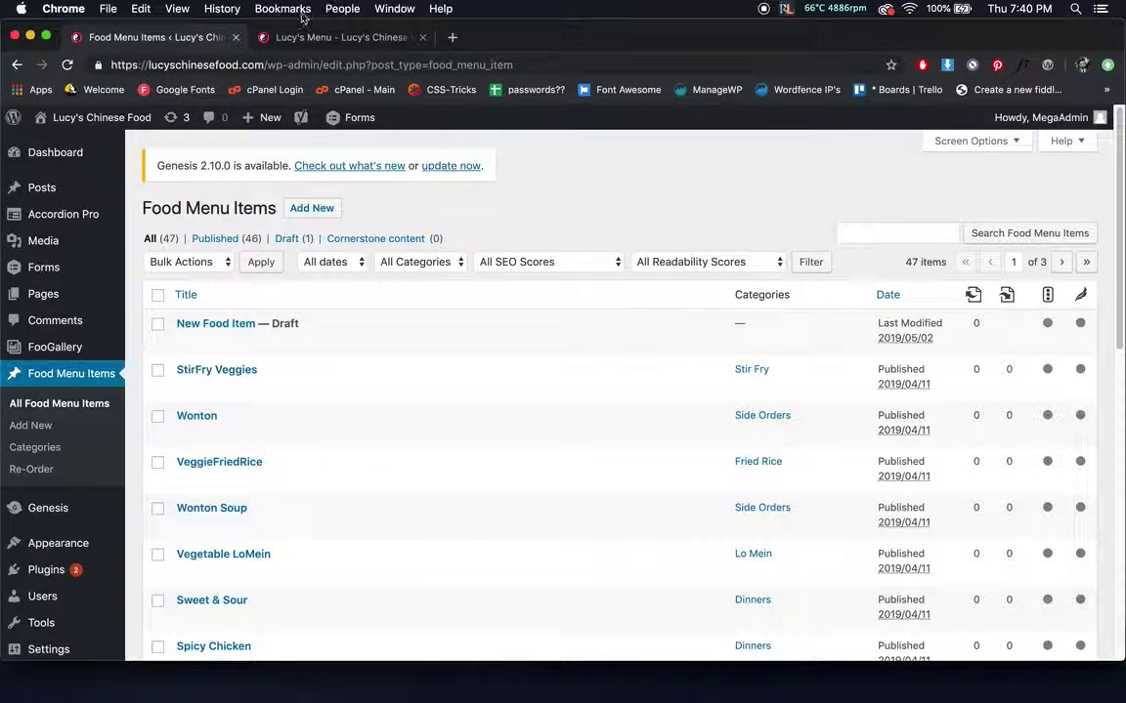
Try clearing the Side Orders category in the Wonton item's Quick Edit, and cancel the edit.
{"action": "scroll", "coordinate": [215, 436], "scroll_direction": "down", "scroll_amount": 1}
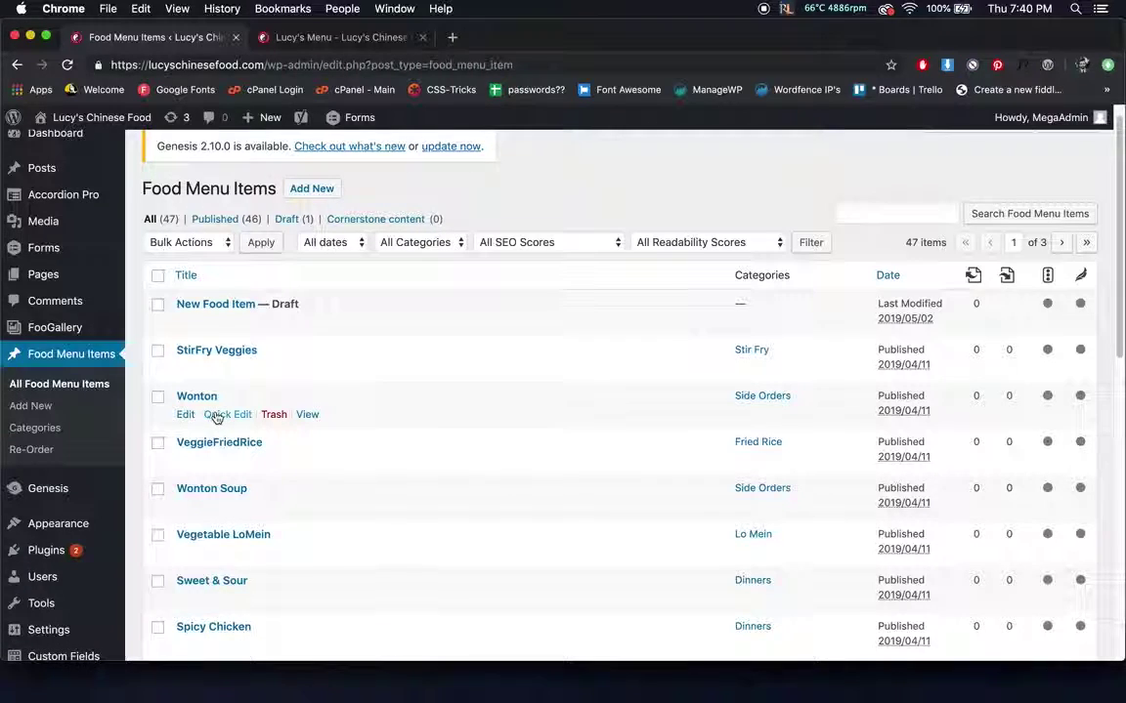
{"action": "left_click", "coordinate": [220, 416]}
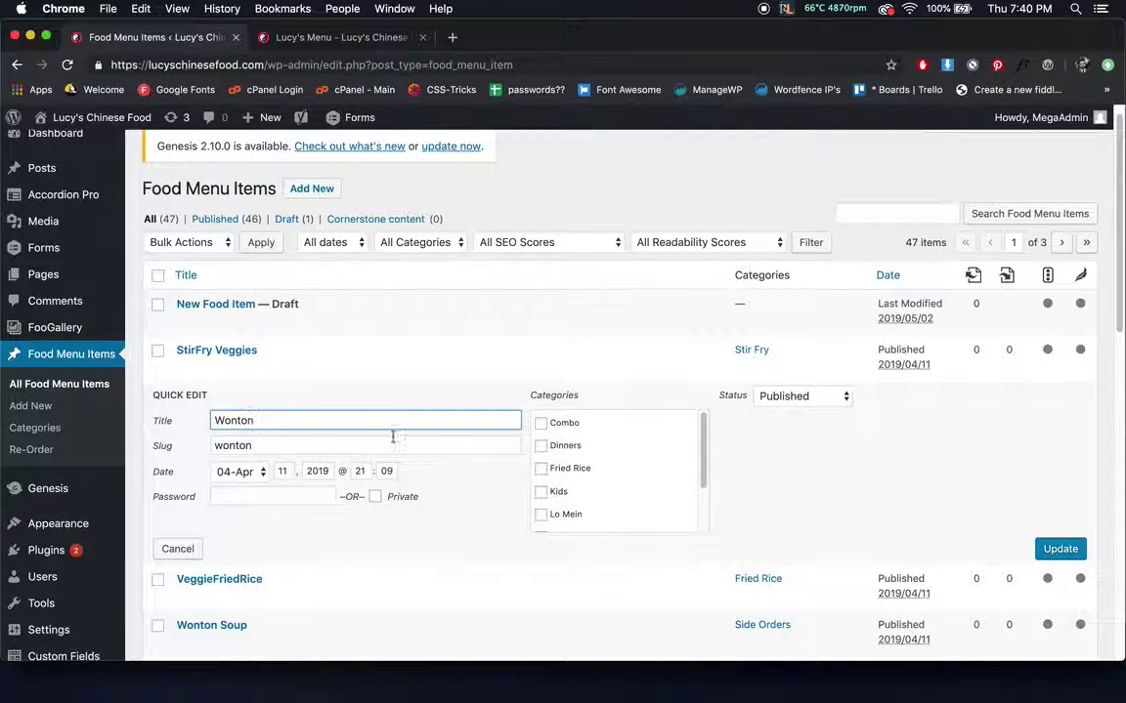
{"action": "scroll", "coordinate": [606, 485], "scroll_direction": "down", "scroll_amount": 3}
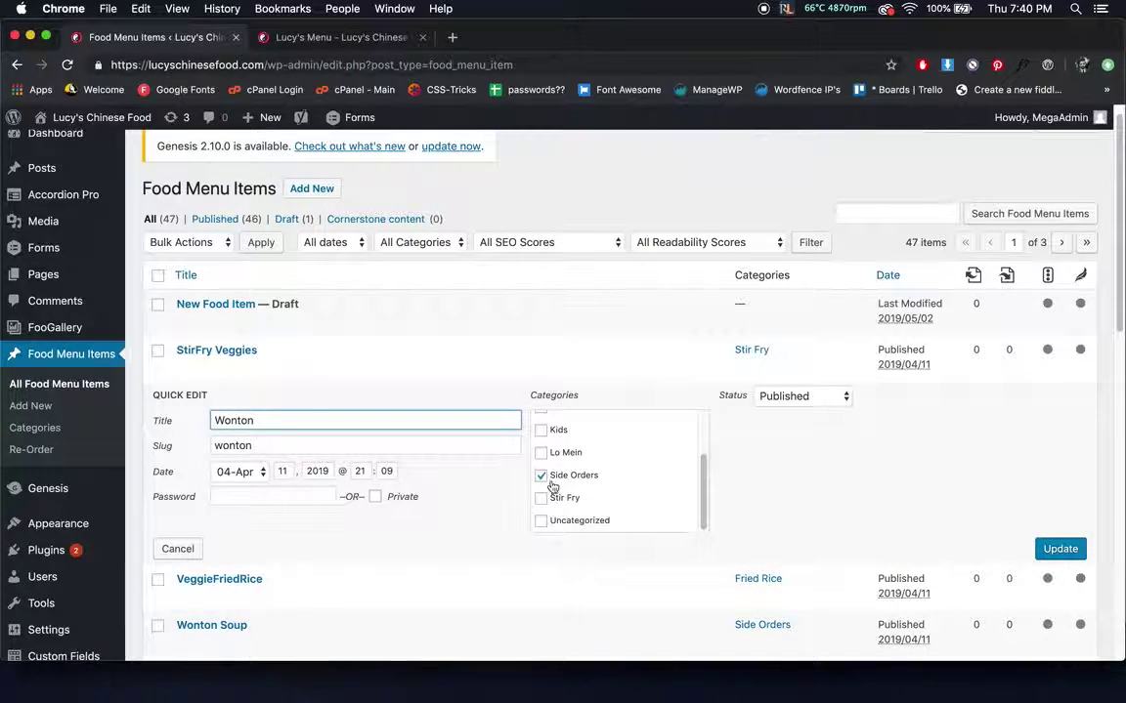
{"action": "left_click", "coordinate": [542, 477]}
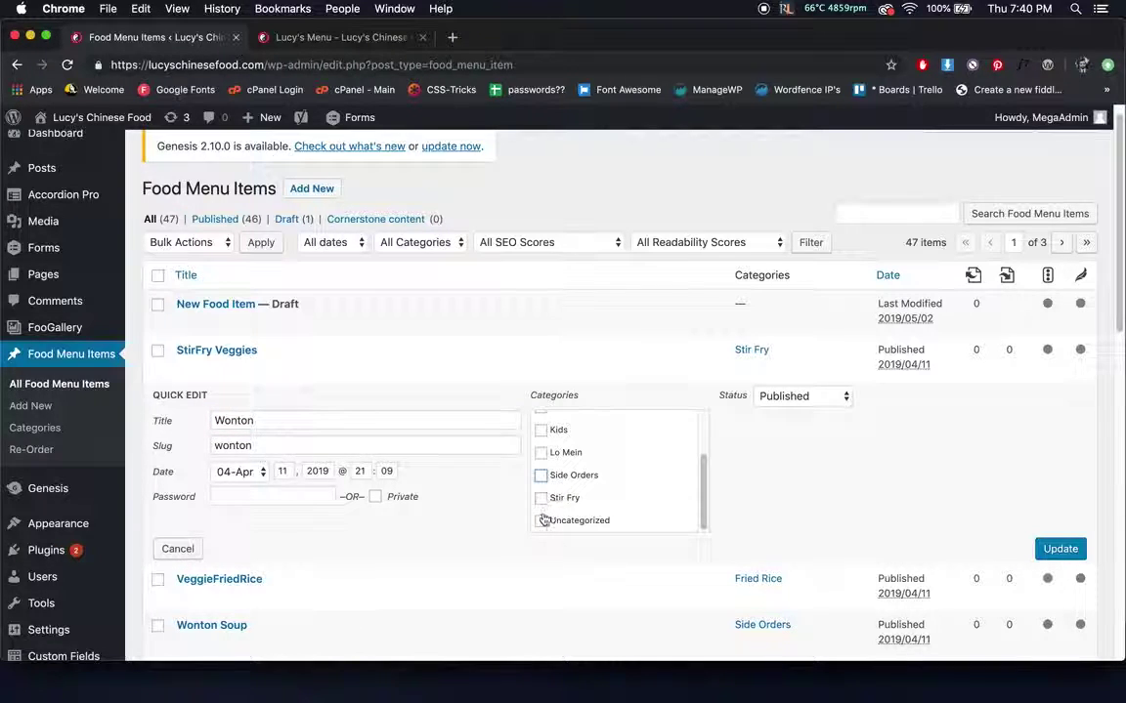
{"action": "scroll", "coordinate": [537, 468], "scroll_direction": "up", "scroll_amount": 2}
{"action": "scroll", "coordinate": [533, 484], "scroll_direction": "down", "scroll_amount": 2}
{"action": "left_click", "coordinate": [179, 548]}
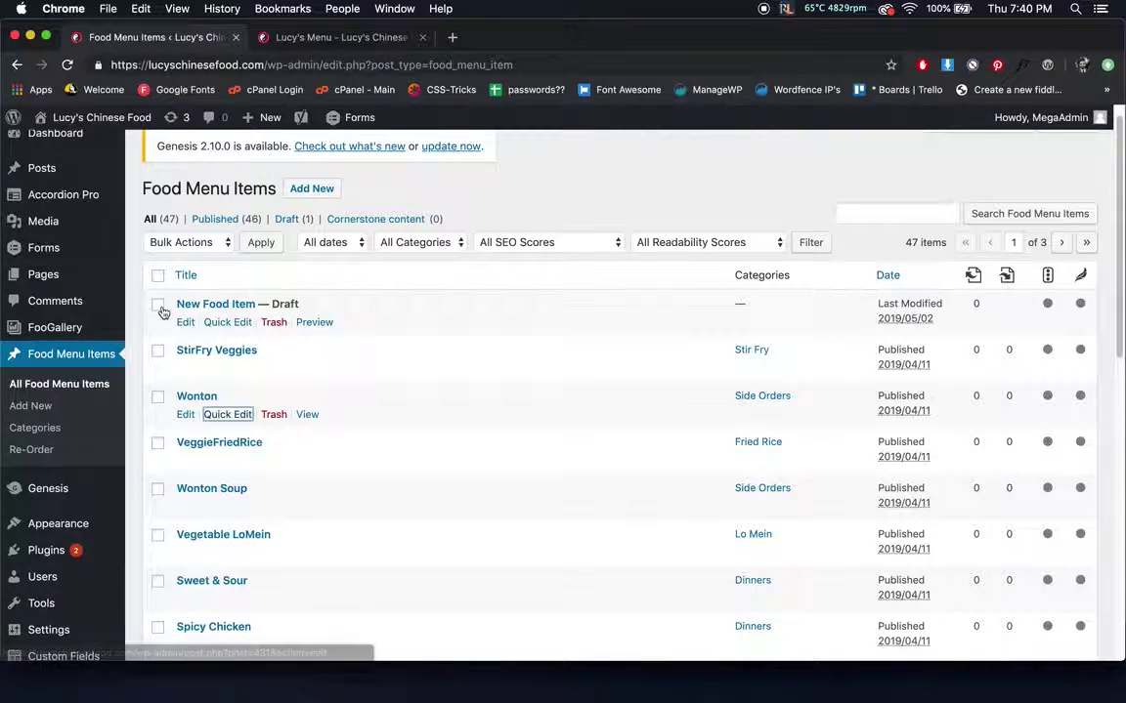
Move the New Food Item draft to the trash and show the trashed food menu items.
{"action": "left_click", "coordinate": [270, 324]}
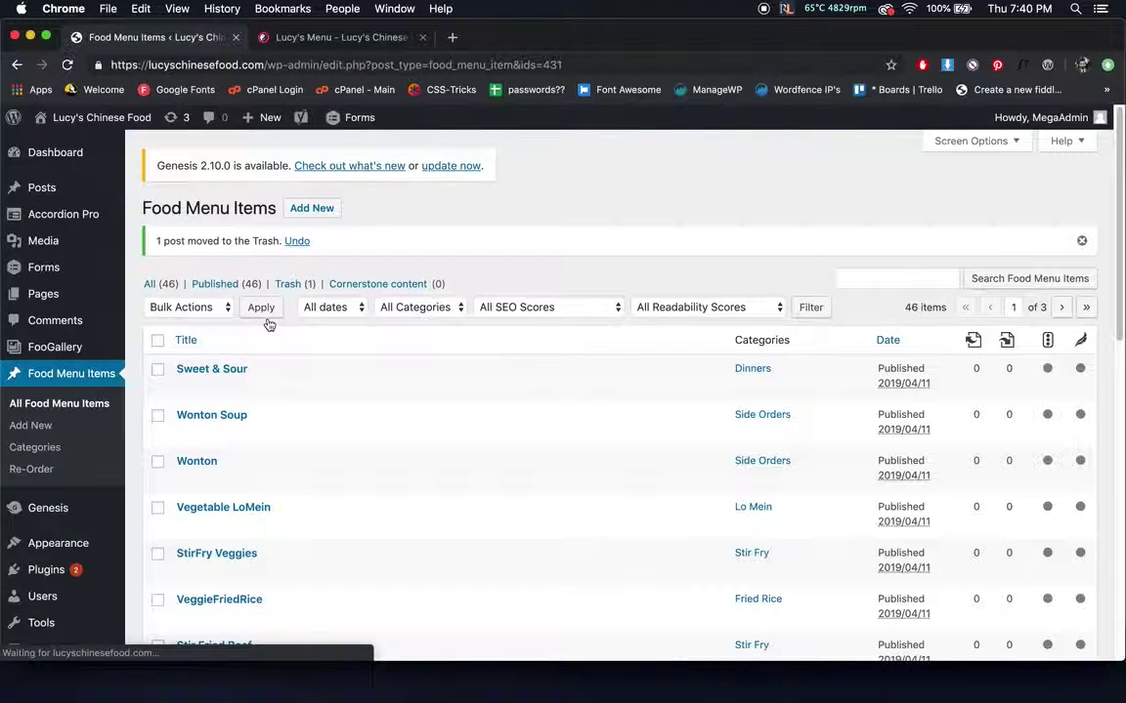
{"action": "left_click", "coordinate": [289, 284]}
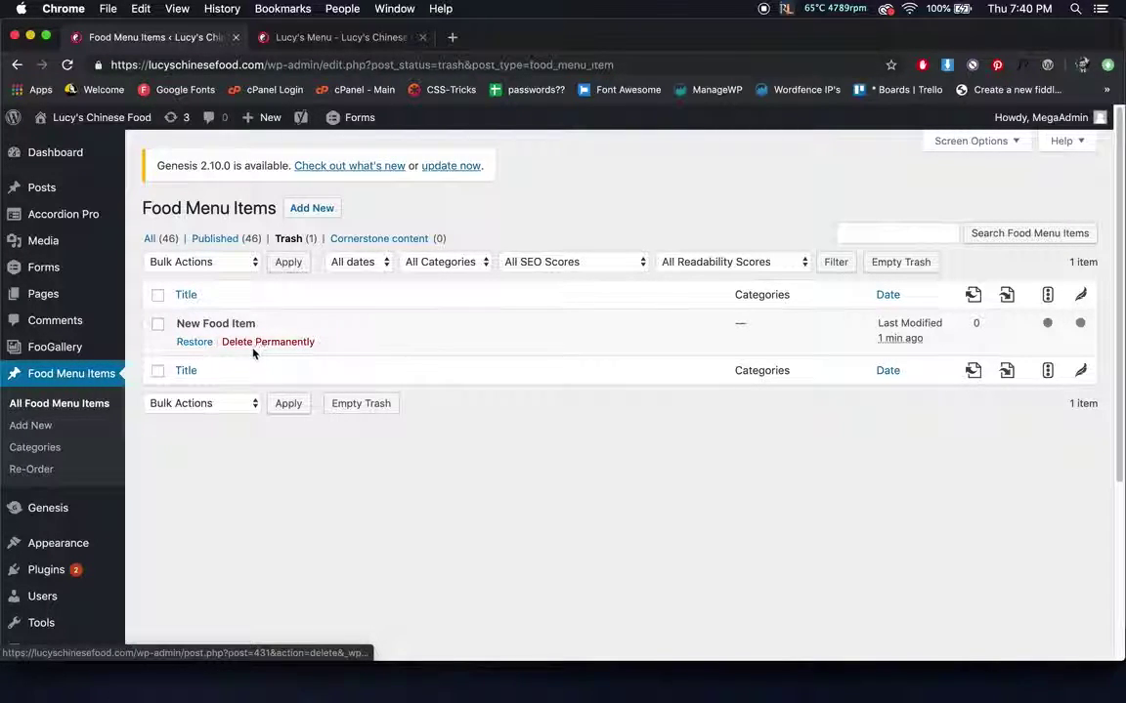
Open the site's Widgets screen from the Appearance section.
{"action": "scroll", "coordinate": [196, 391], "scroll_direction": "down", "scroll_amount": 3}
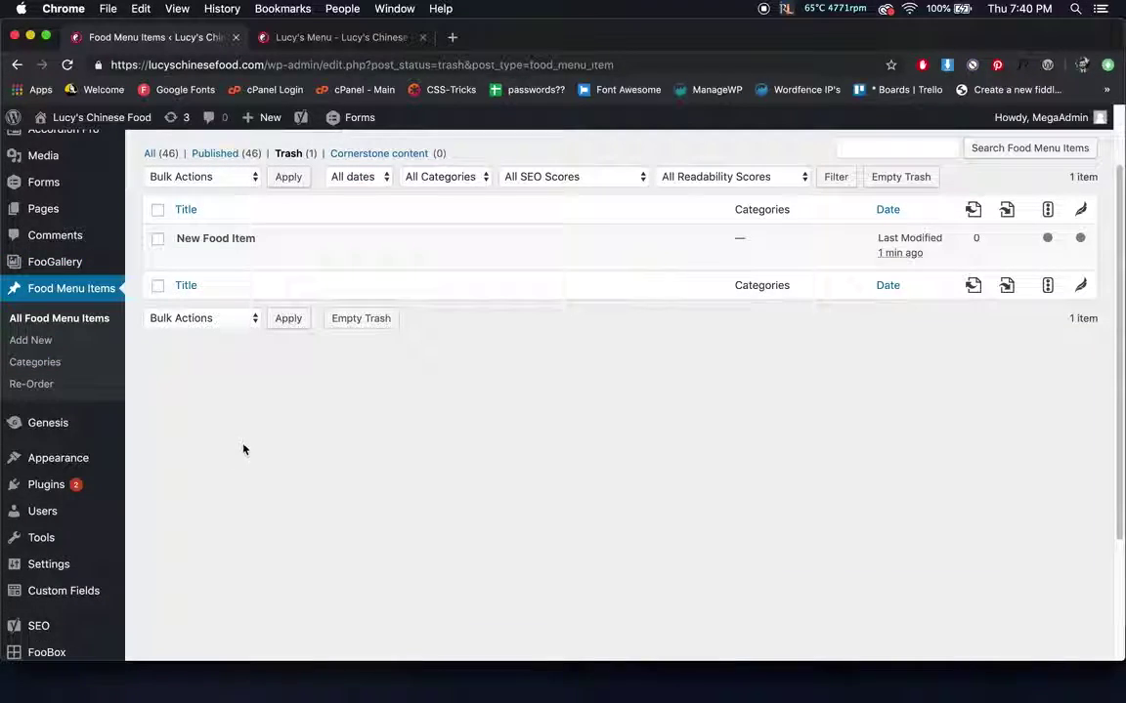
{"action": "scroll", "coordinate": [215, 440], "scroll_direction": "down", "scroll_amount": 2}
{"action": "mouse_move", "coordinate": [66, 401]}
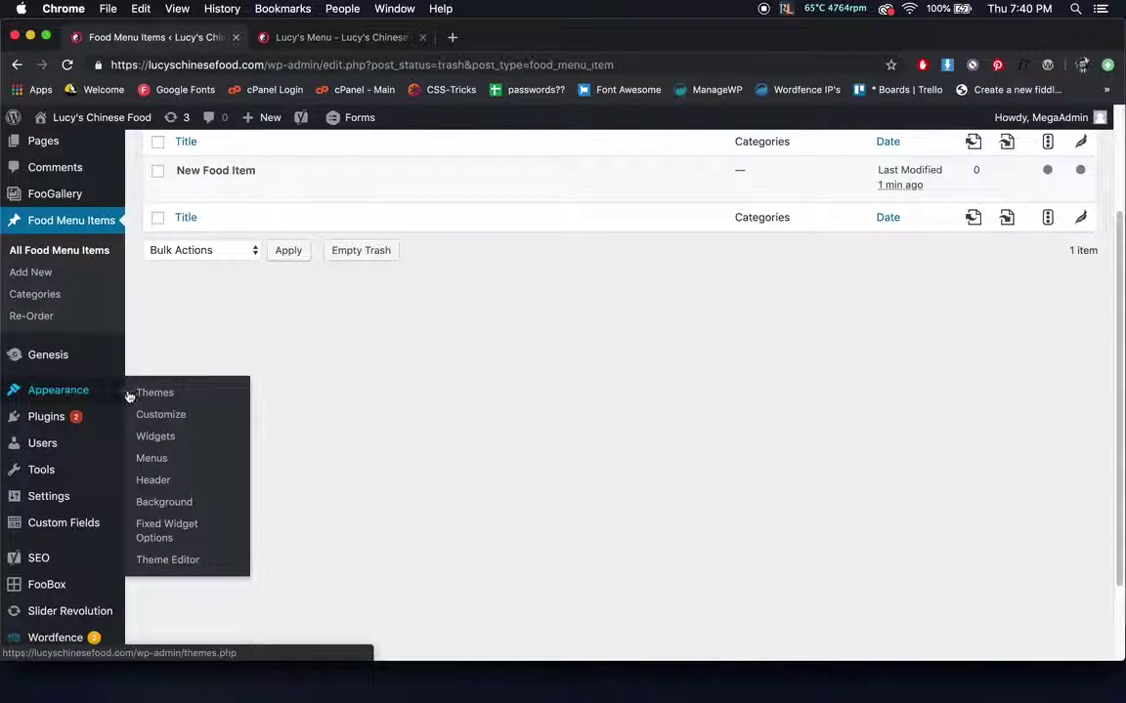
{"action": "left_click", "coordinate": [165, 446]}
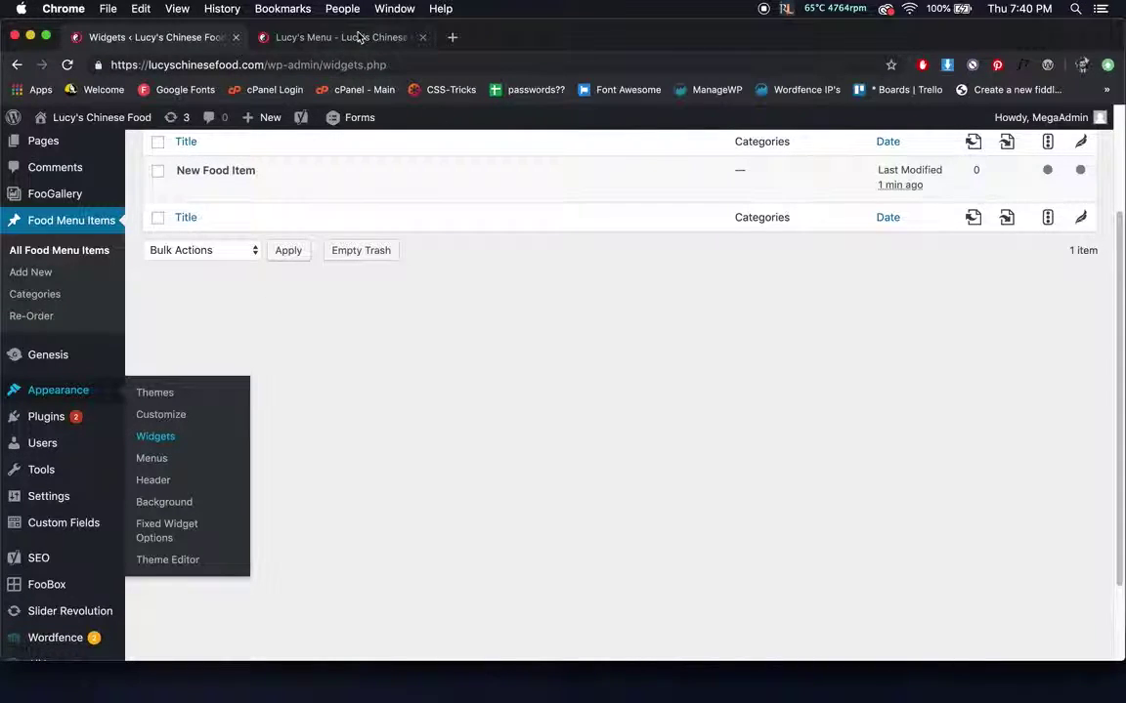
Examine the live Home page's header, locations map, location cards and Let's Talk! contact form.
{"action": "left_click", "coordinate": [359, 37]}
{"action": "left_click", "coordinate": [140, 179]}
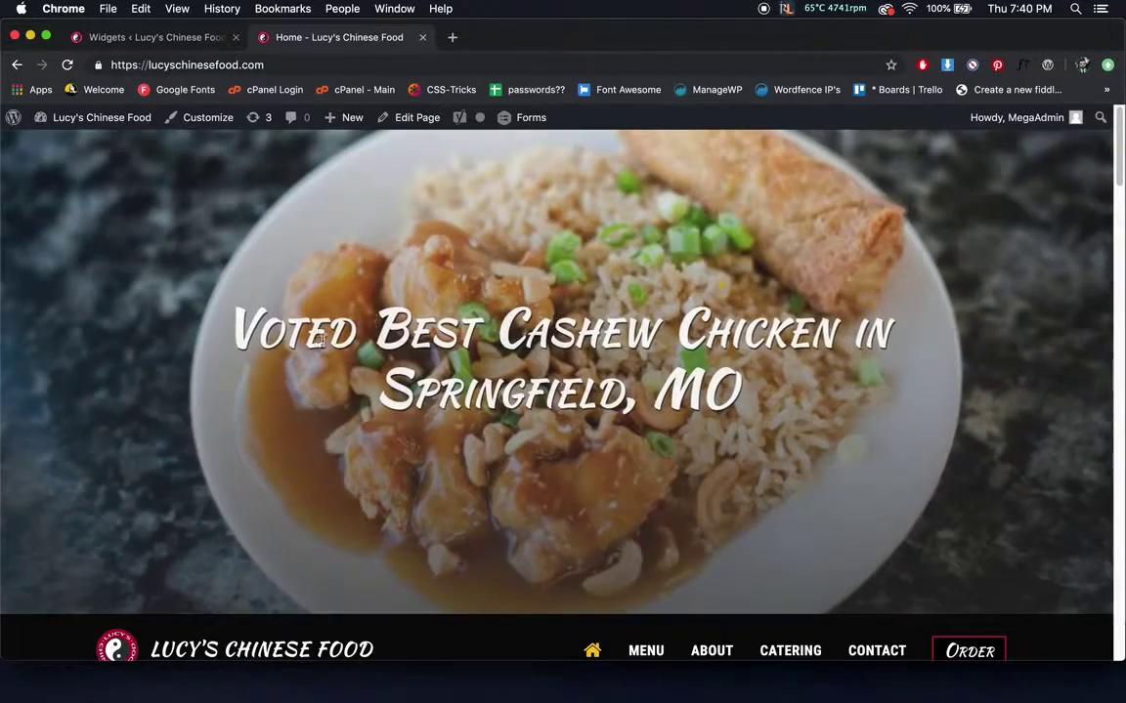
{"action": "scroll", "coordinate": [213, 388], "scroll_direction": "down", "scroll_amount": 5}
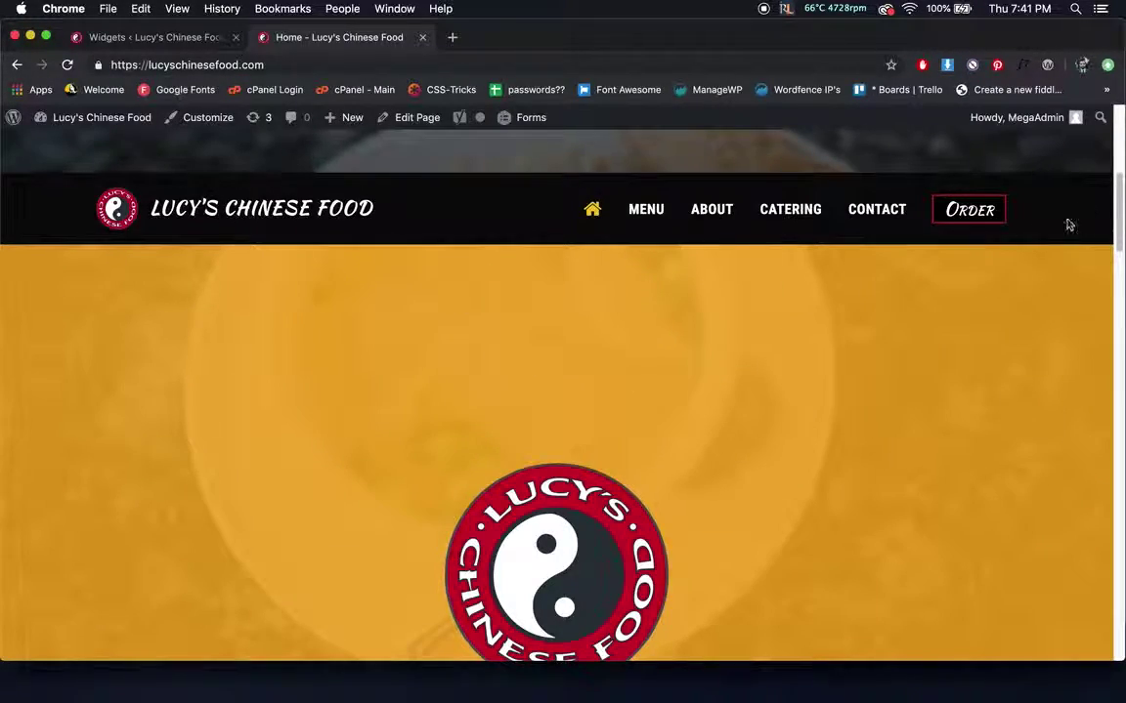
{"action": "scroll", "coordinate": [465, 311], "scroll_direction": "down", "scroll_amount": 15}
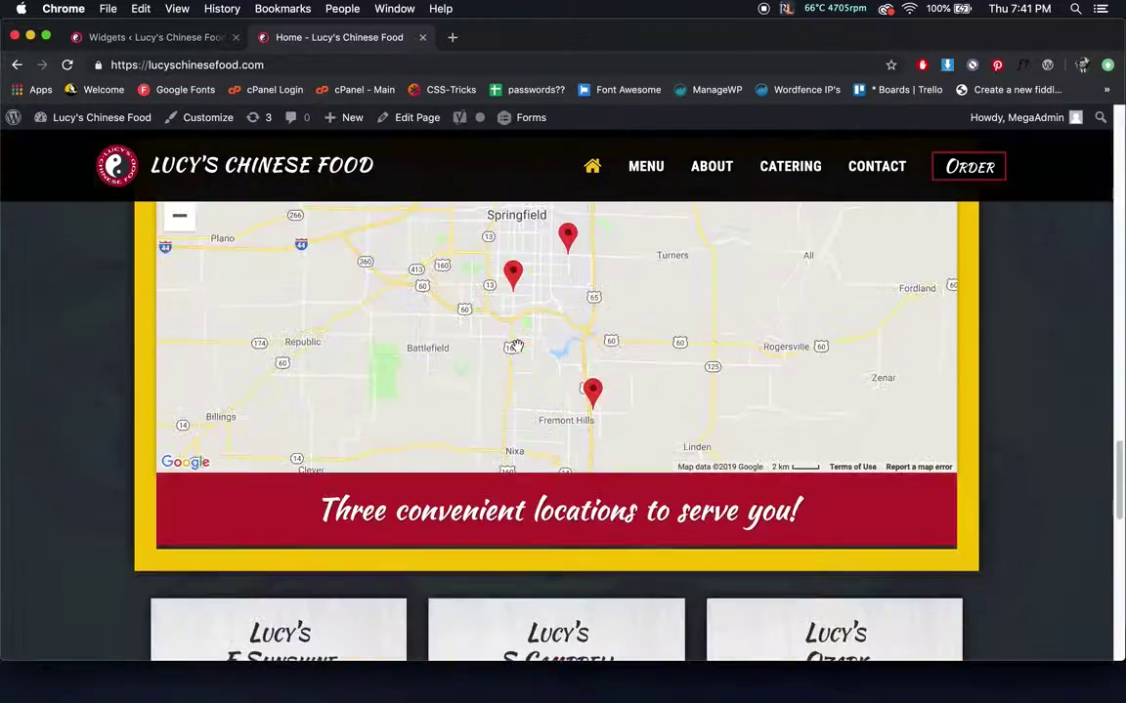
{"action": "scroll", "coordinate": [516, 347], "scroll_direction": "up", "scroll_amount": 3}
{"action": "scroll", "coordinate": [605, 464], "scroll_direction": "down", "scroll_amount": 5}
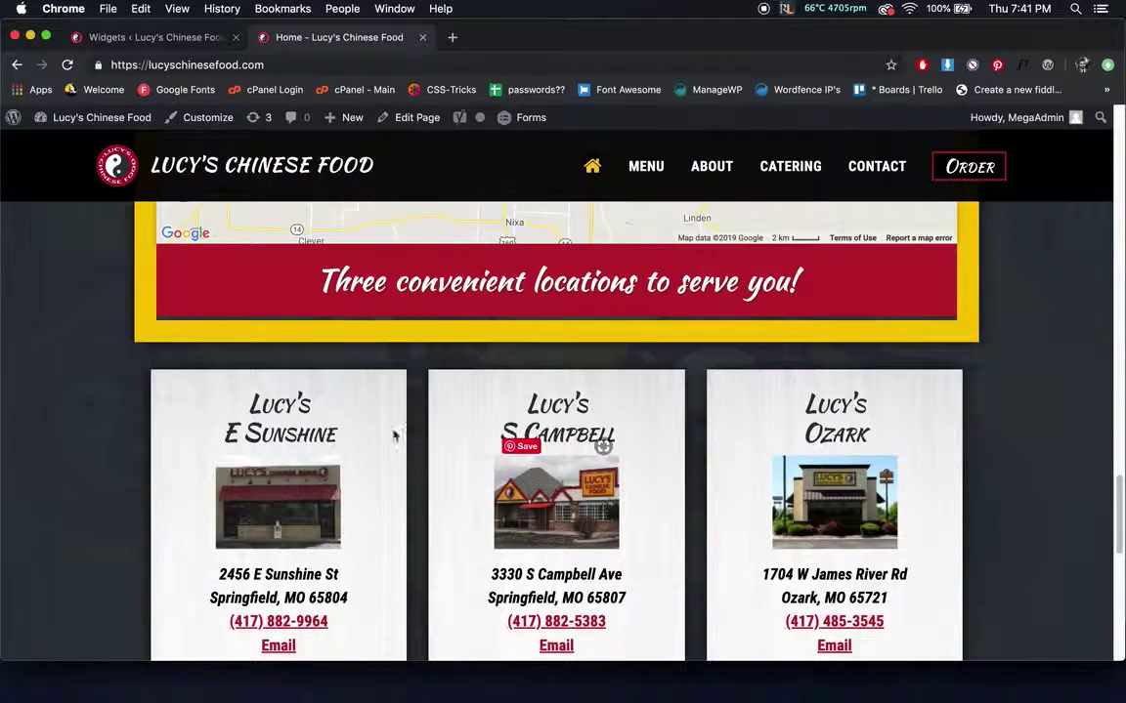
{"action": "scroll", "coordinate": [424, 446], "scroll_direction": "down", "scroll_amount": 10}
{"action": "scroll", "coordinate": [573, 320], "scroll_direction": "up", "scroll_amount": 2}
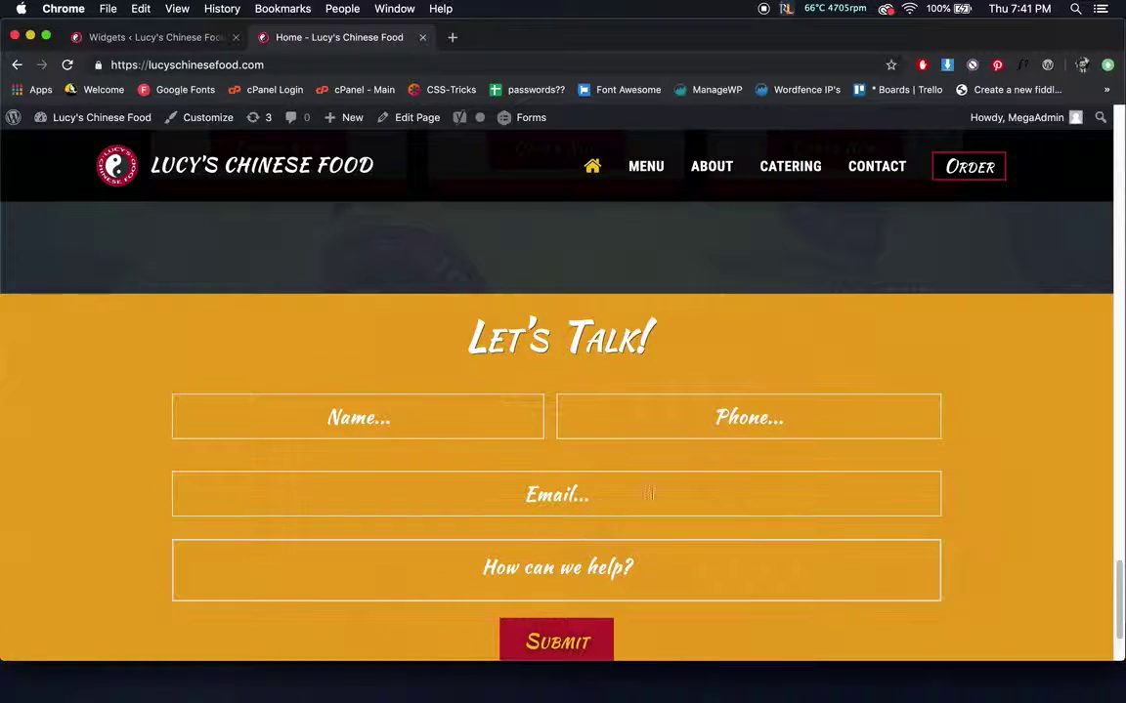
Return to the Widgets screen, reload it, and inspect the image and navigation menu widgets in Header Right.
{"action": "left_click", "coordinate": [136, 39]}
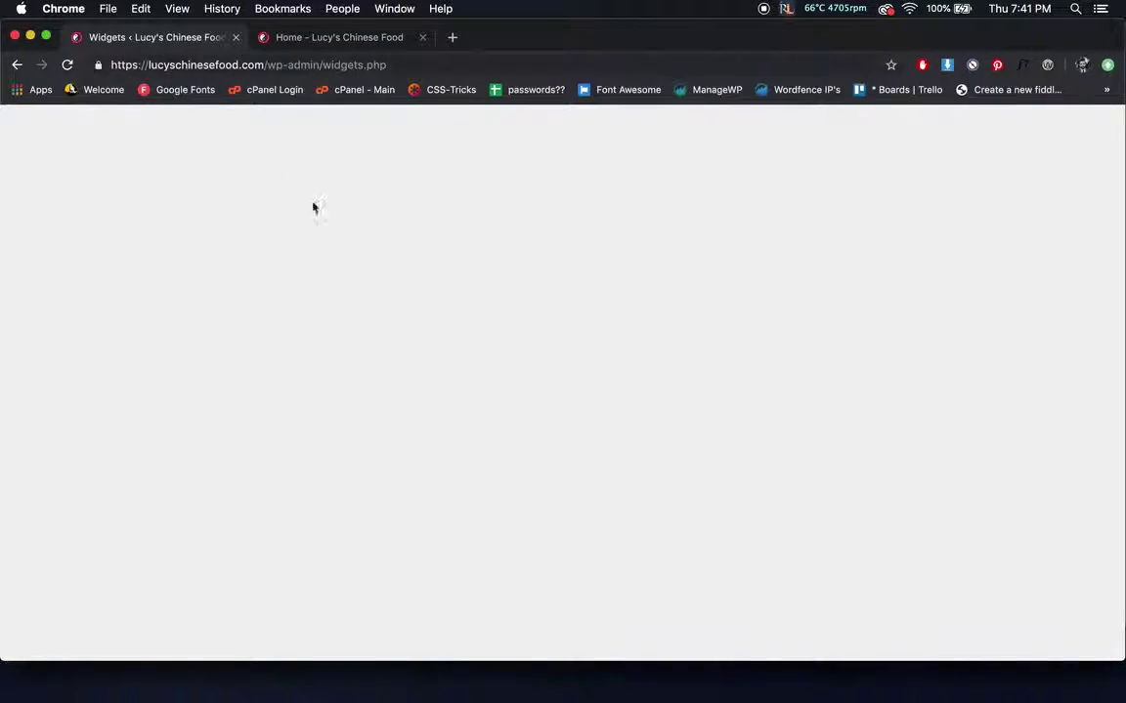
{"action": "left_click", "coordinate": [65, 66]}
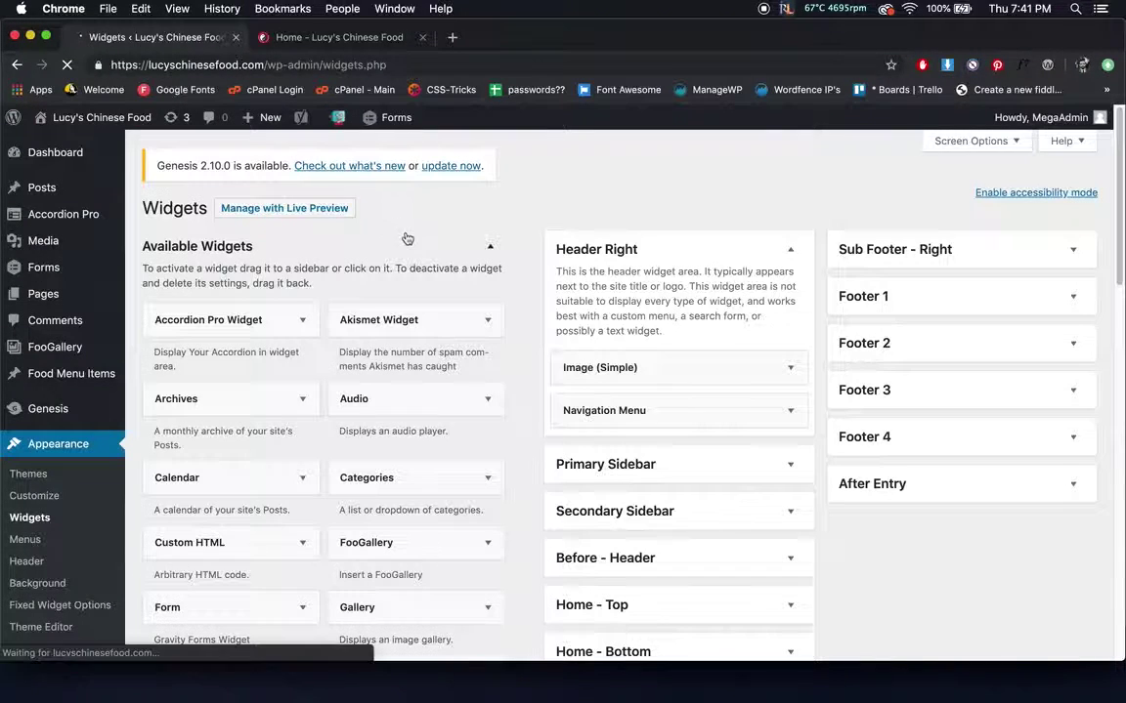
{"action": "left_click", "coordinate": [790, 371]}
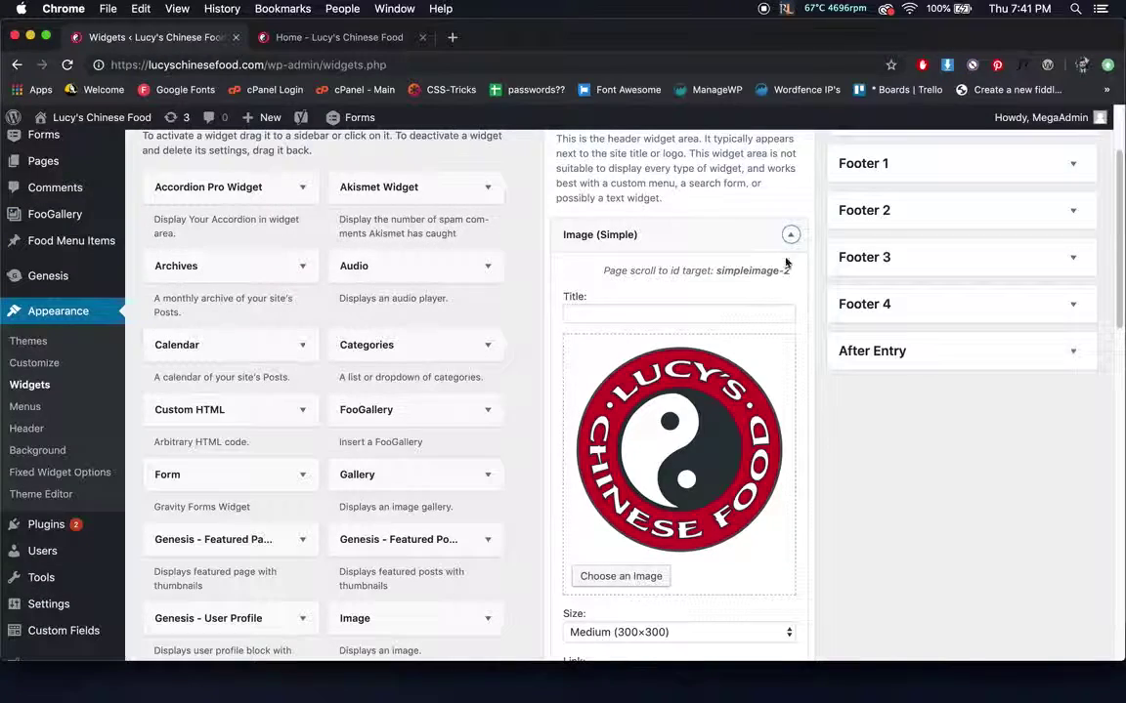
{"action": "left_click", "coordinate": [791, 235]}
{"action": "left_click", "coordinate": [790, 277]}
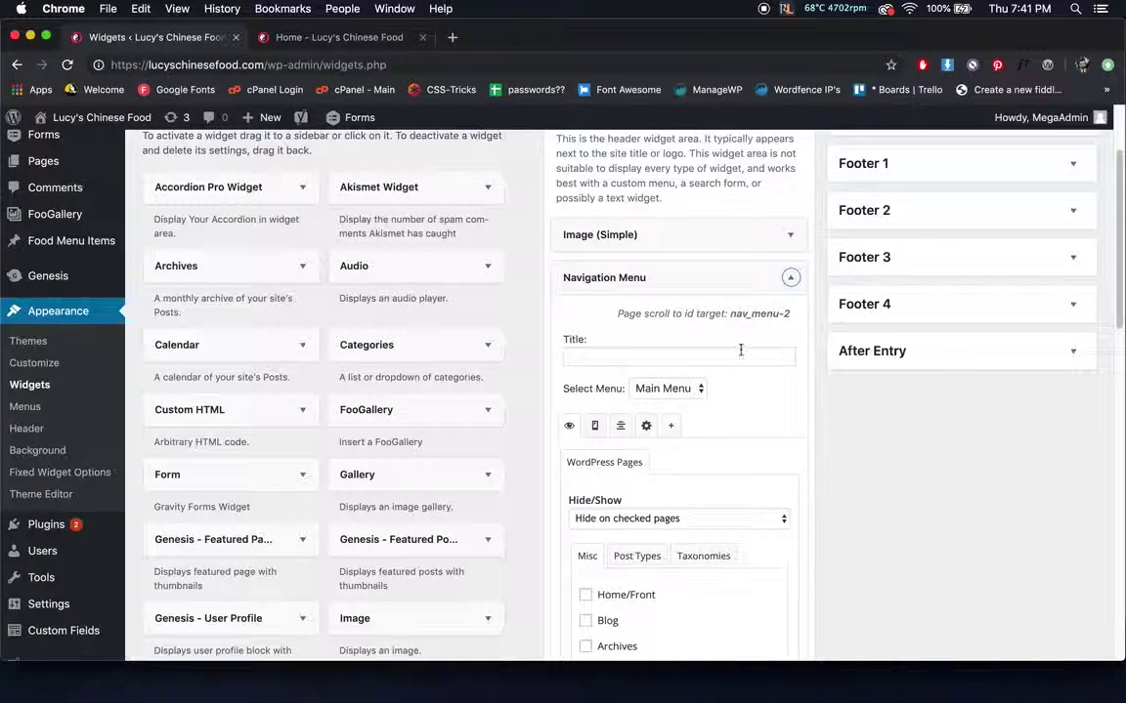
{"action": "left_click", "coordinate": [790, 277]}
Inspect the first Visual Editor widget in Footer 1, which holds the map shortcode and locations heading.
{"action": "left_click", "coordinate": [1071, 165]}
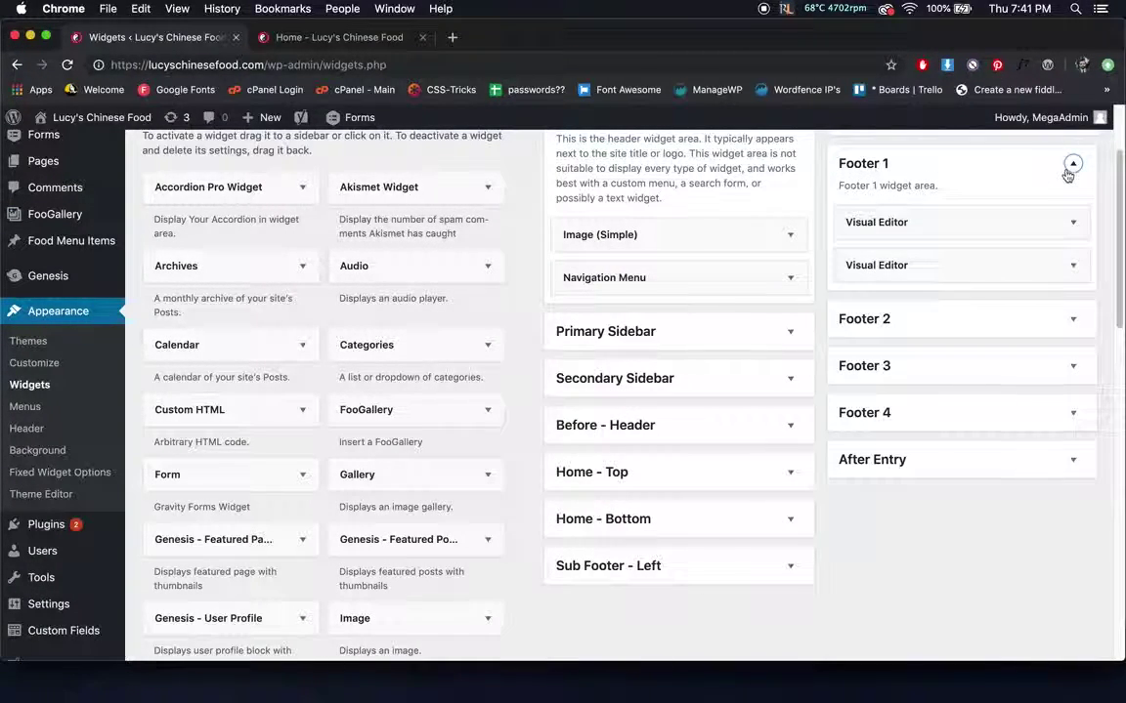
{"action": "left_click", "coordinate": [1072, 222]}
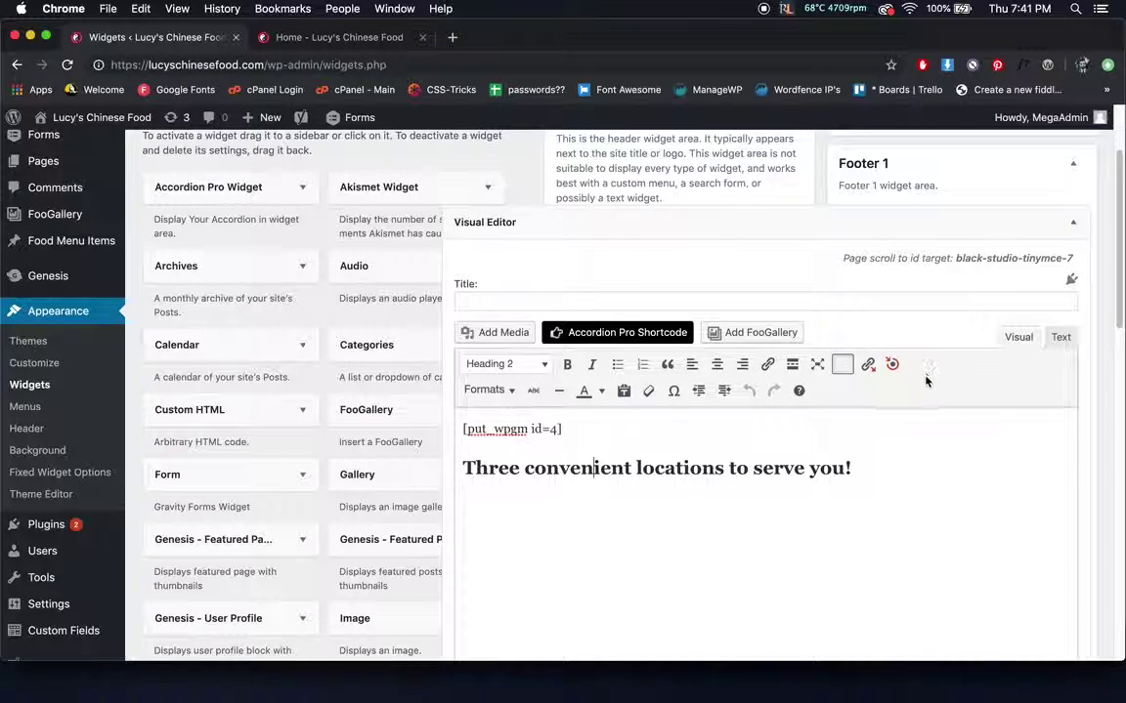
{"action": "left_click", "coordinate": [1072, 222]}
{"action": "left_click", "coordinate": [1072, 223]}
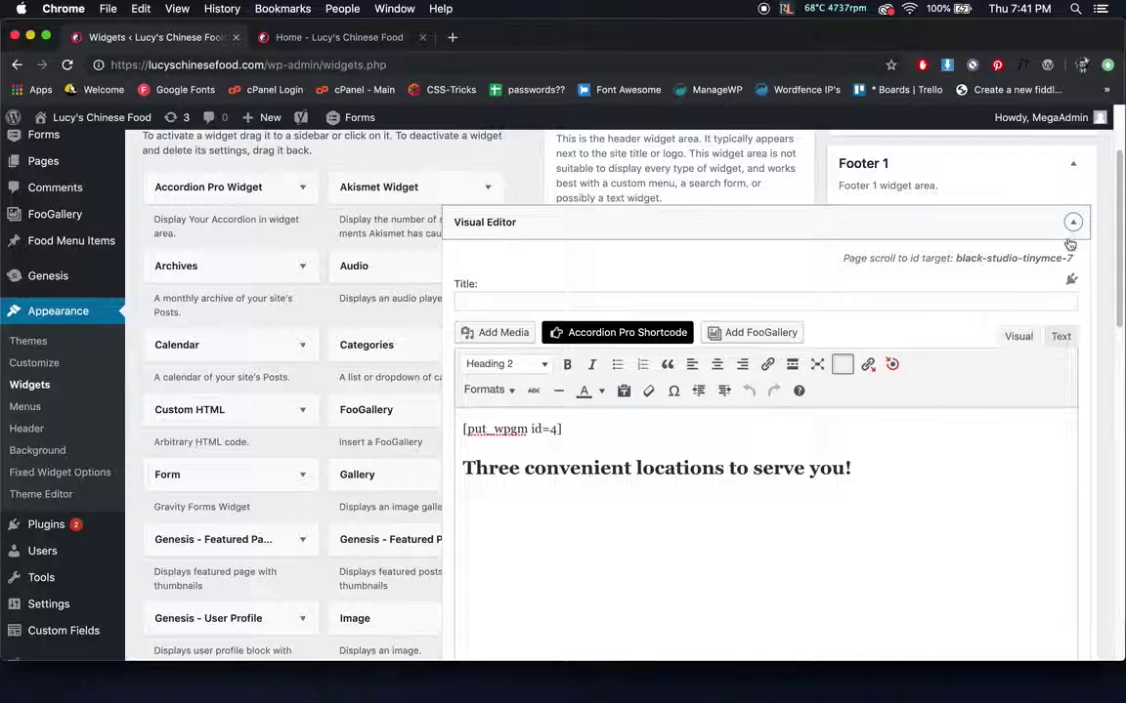
{"action": "left_click", "coordinate": [1072, 223]}
Look through the restaurant location details in Footer 1's second Visual Editor widget, and collapse it.
{"action": "left_click", "coordinate": [1072, 262]}
{"action": "scroll", "coordinate": [716, 396], "scroll_direction": "down", "scroll_amount": 2}
{"action": "scroll", "coordinate": [635, 436], "scroll_direction": "down", "scroll_amount": 10}
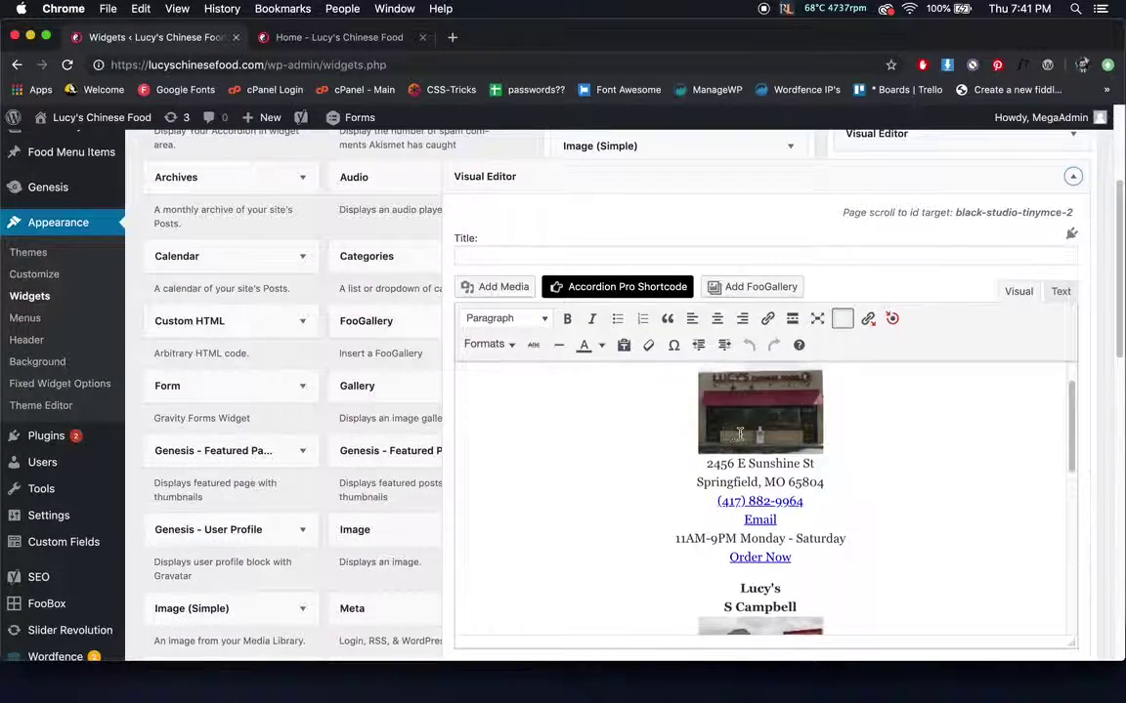
{"action": "scroll", "coordinate": [752, 435], "scroll_direction": "down", "scroll_amount": 2}
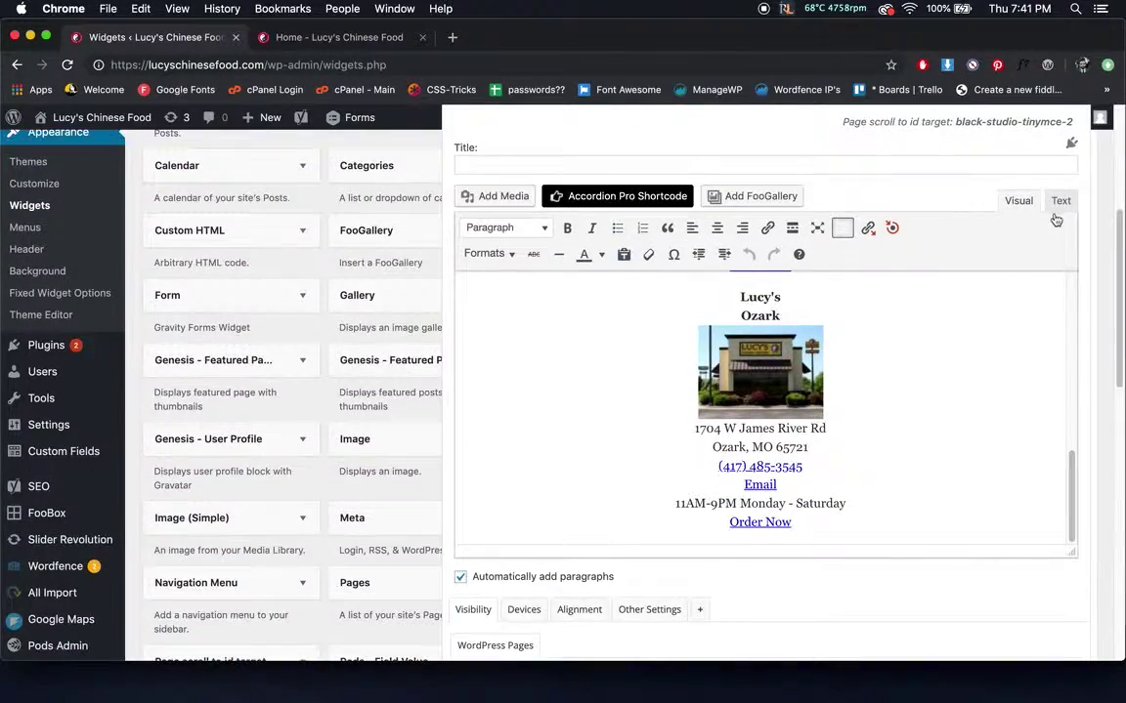
{"action": "scroll", "coordinate": [1055, 220], "scroll_direction": "up", "scroll_amount": 5}
{"action": "left_click", "coordinate": [1072, 295]}
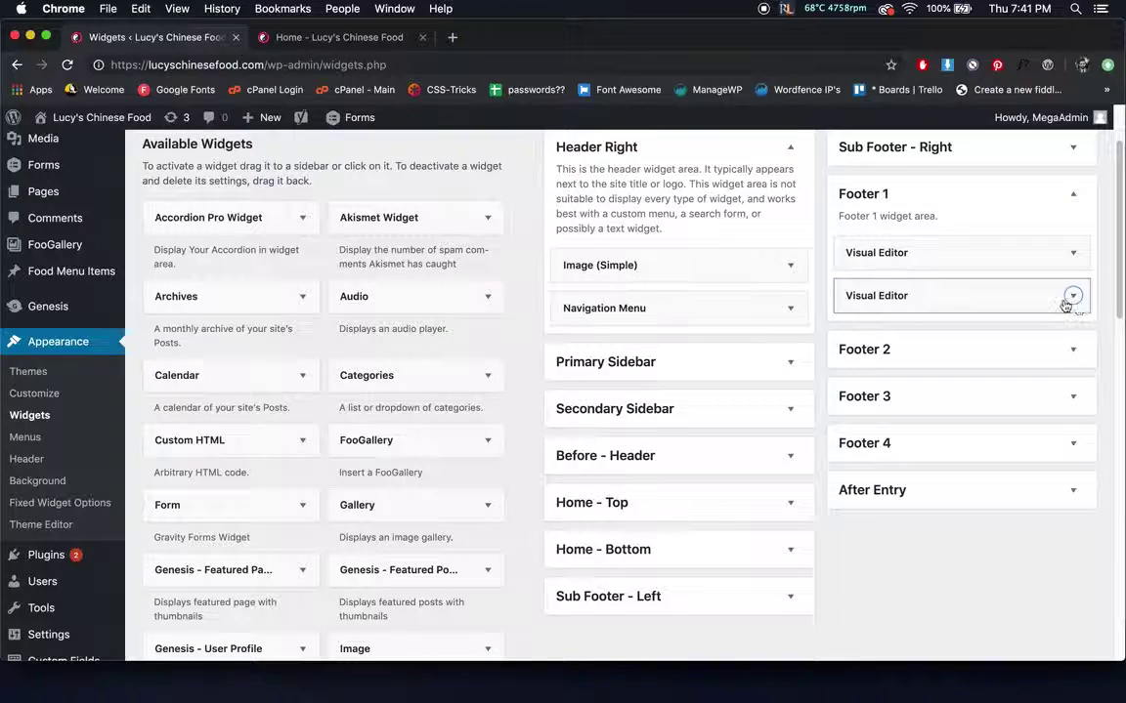
Review the title and selected form of the Let's Talk! form widget in Footer 2, and collapse it.
{"action": "left_click", "coordinate": [1068, 349]}
{"action": "left_click", "coordinate": [1071, 404]}
{"action": "scroll", "coordinate": [913, 365], "scroll_direction": "down", "scroll_amount": 5}
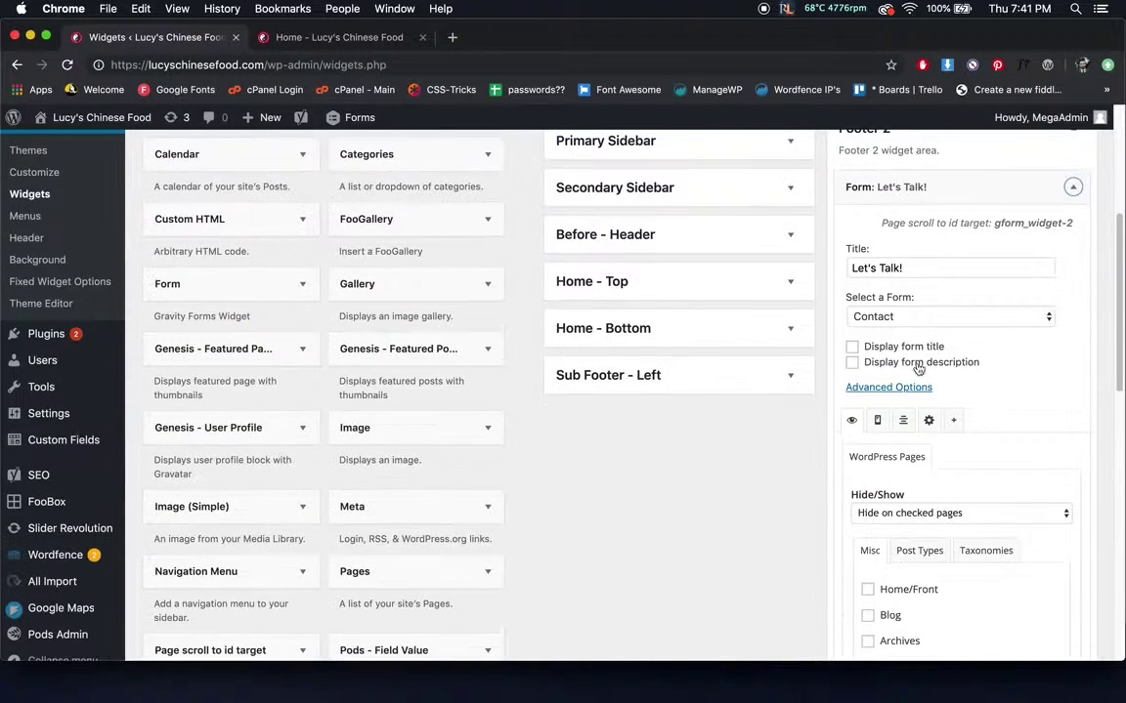
{"action": "triple_click", "coordinate": [909, 270]}
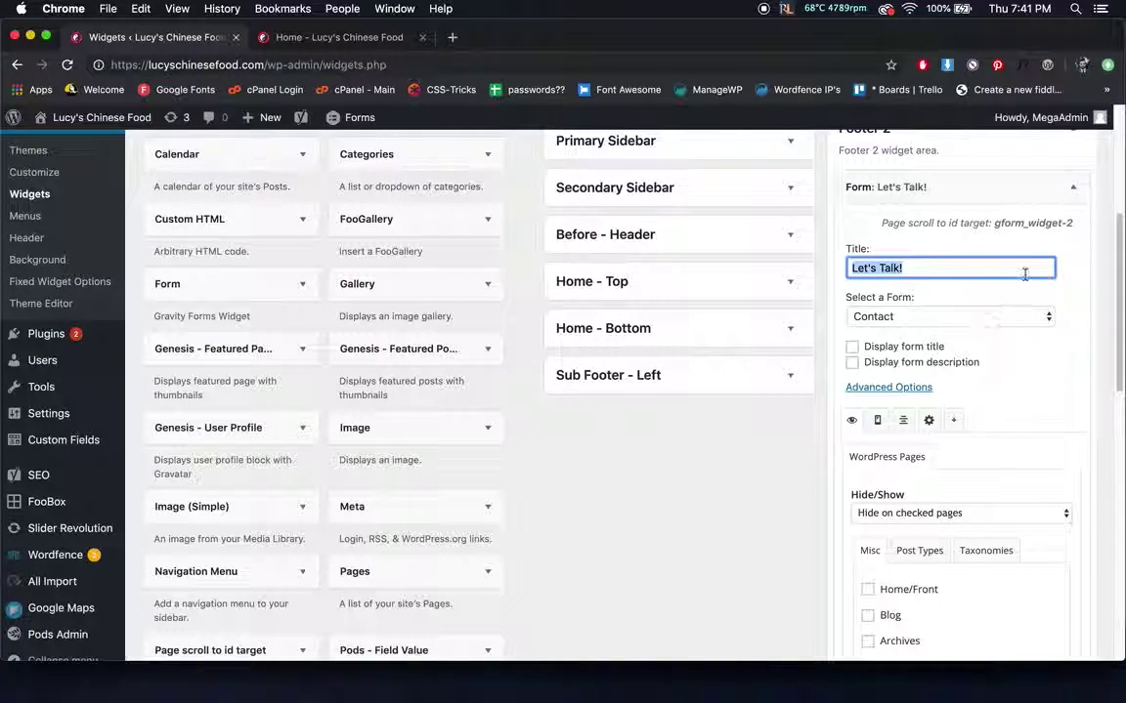
{"action": "left_click", "coordinate": [1017, 317]}
{"action": "left_click", "coordinate": [990, 251]}
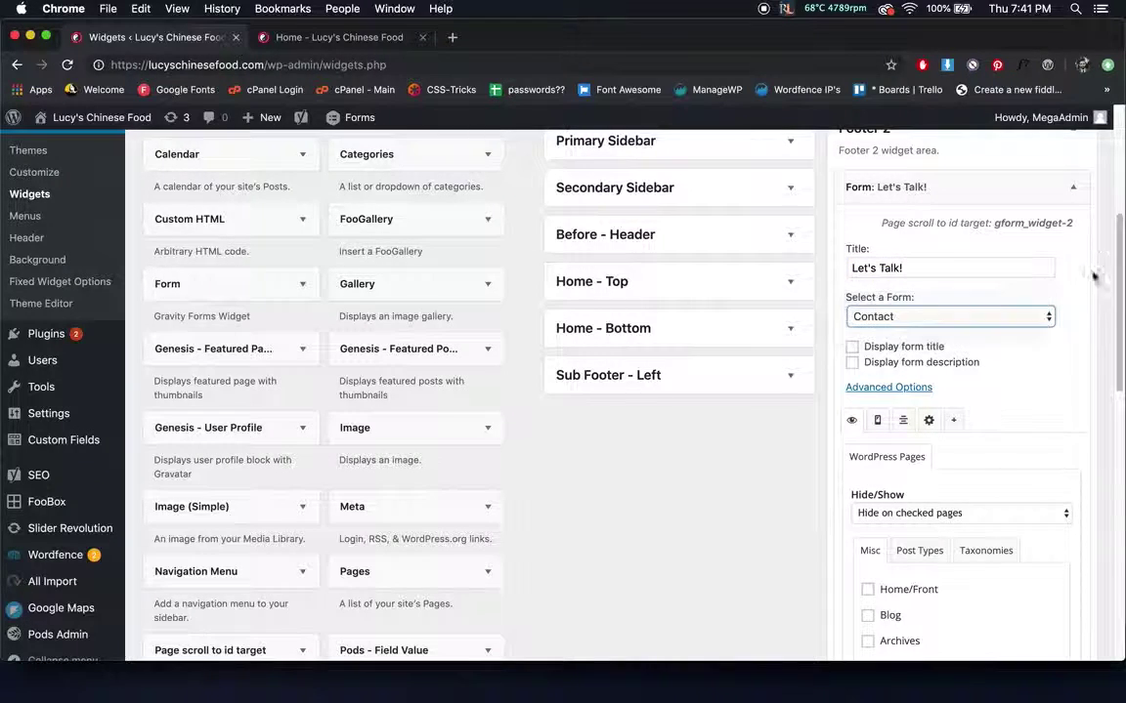
{"action": "left_click", "coordinate": [1071, 191]}
Reopen Footer 1's second Visual Editor widget, highlight part of the E Sunshine address, save the widget and collapse it.
{"action": "scroll", "coordinate": [996, 269], "scroll_direction": "up", "scroll_amount": 5}
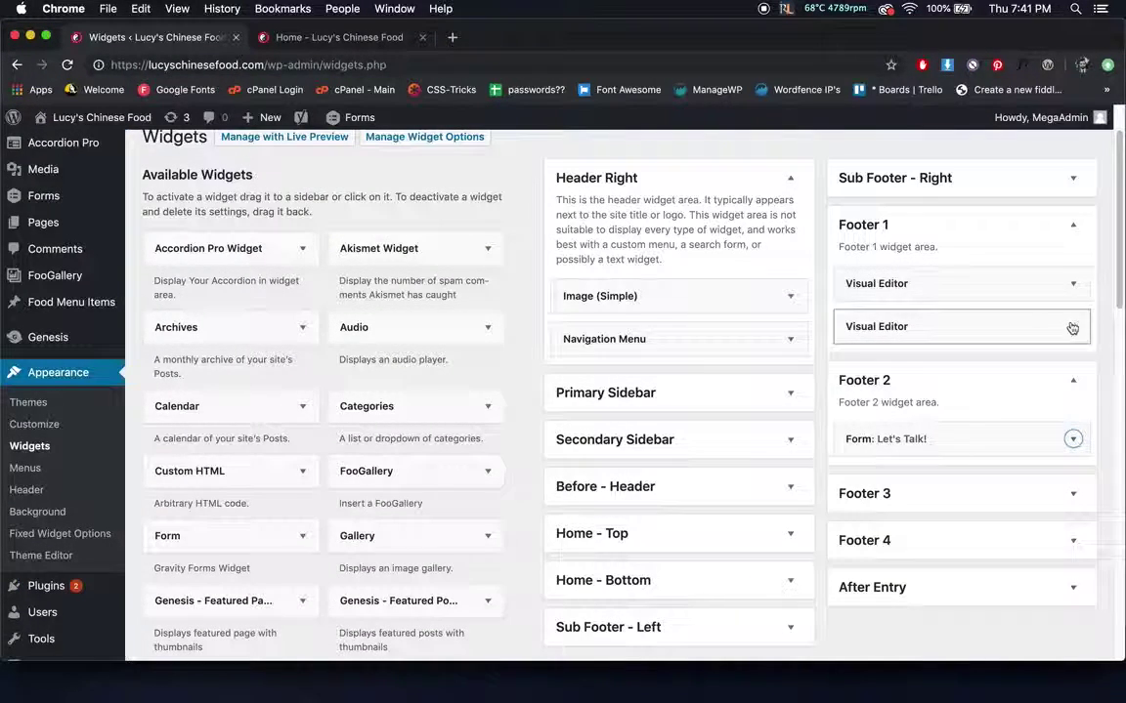
{"action": "left_click", "coordinate": [1076, 331]}
{"action": "scroll", "coordinate": [1076, 331], "scroll_direction": "down", "scroll_amount": 4}
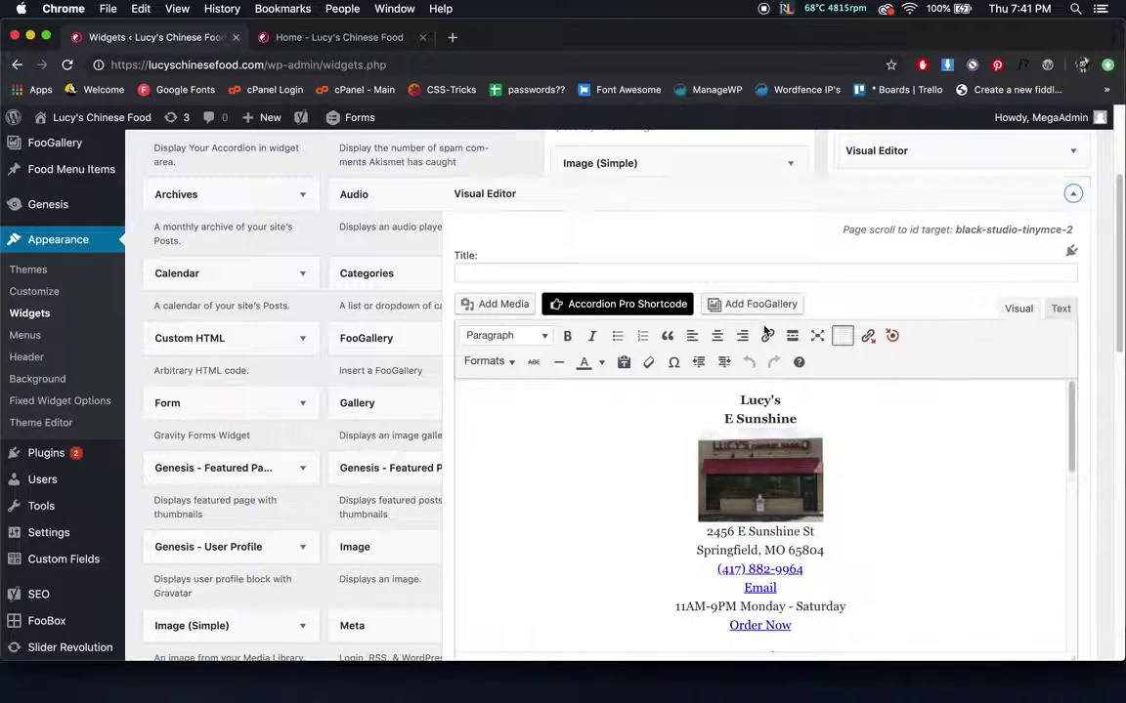
{"action": "left_click", "coordinate": [788, 467]}
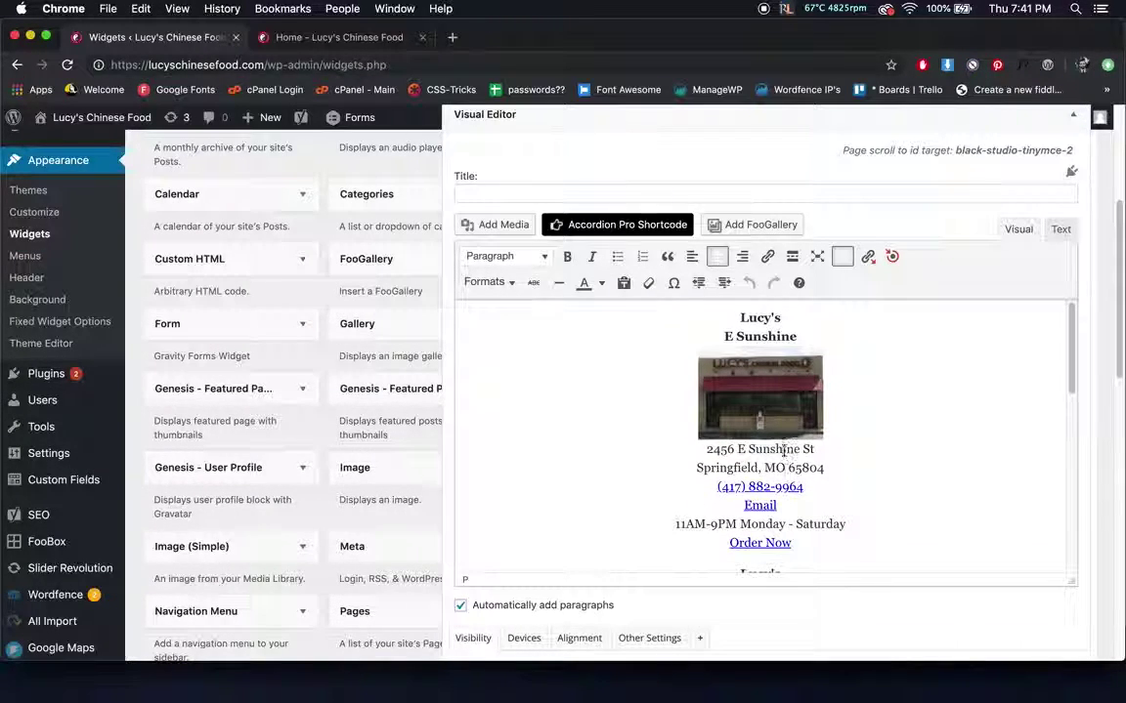
{"action": "left_click_drag", "start_coordinate": [776, 450], "coordinate": [776, 468]}
{"action": "scroll", "coordinate": [742, 430], "scroll_direction": "down", "scroll_amount": 3}
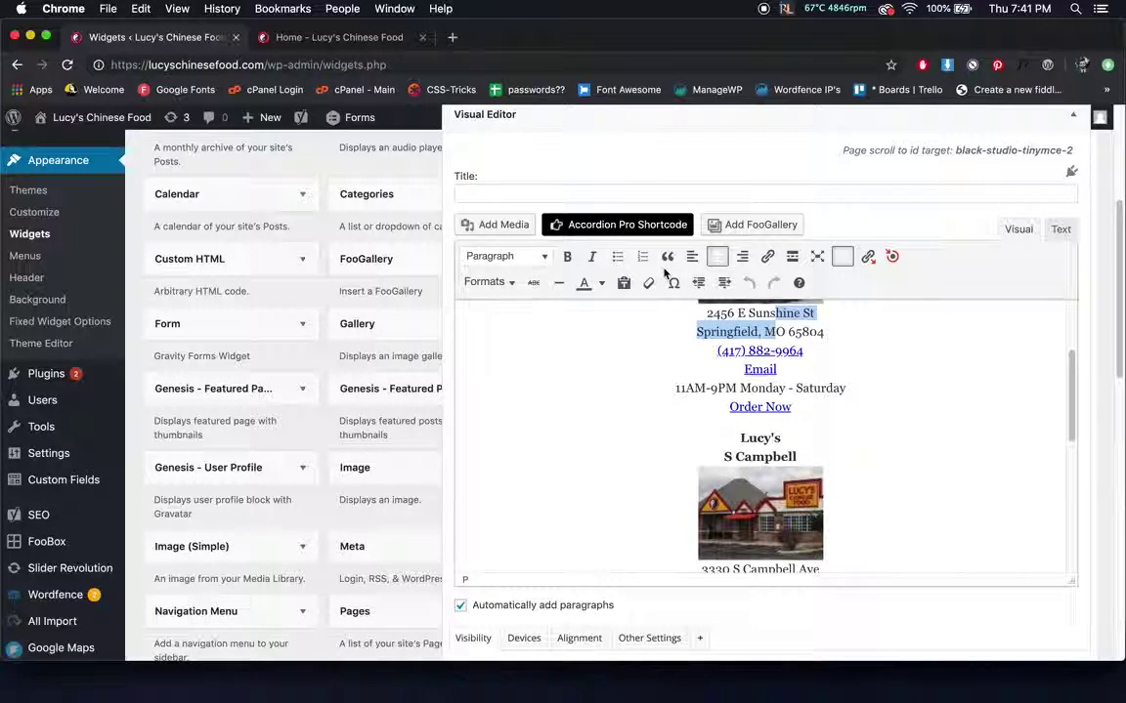
{"action": "scroll", "coordinate": [938, 440], "scroll_direction": "down", "scroll_amount": 10}
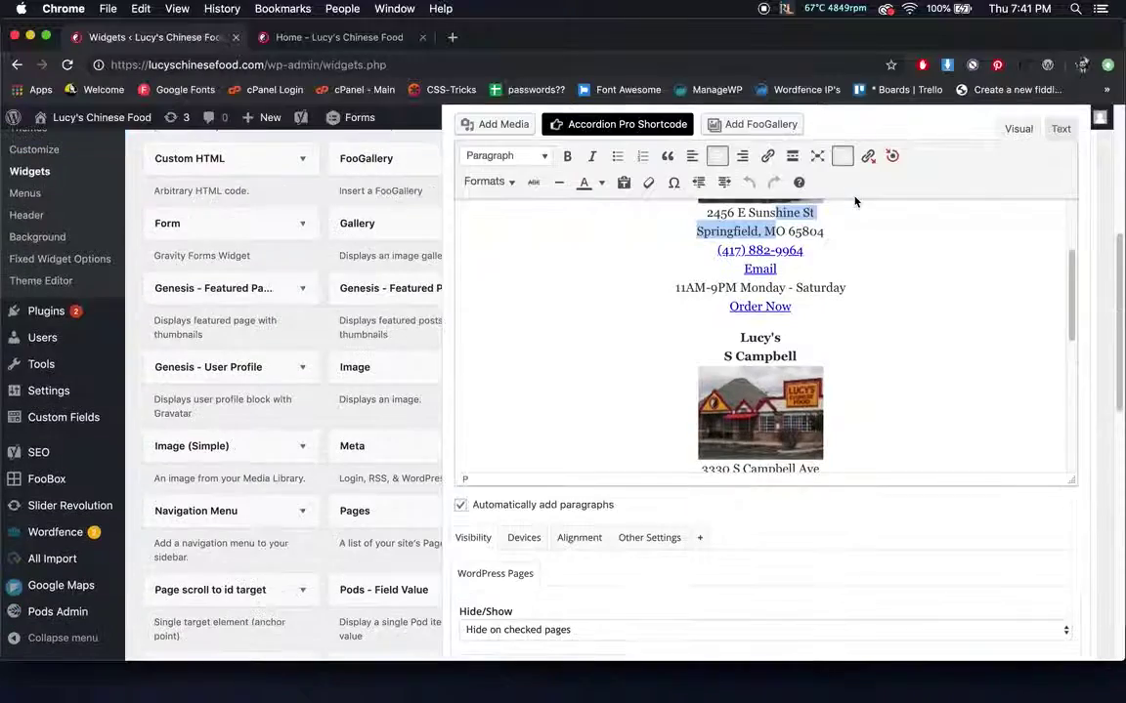
{"action": "left_click", "coordinate": [1054, 470]}
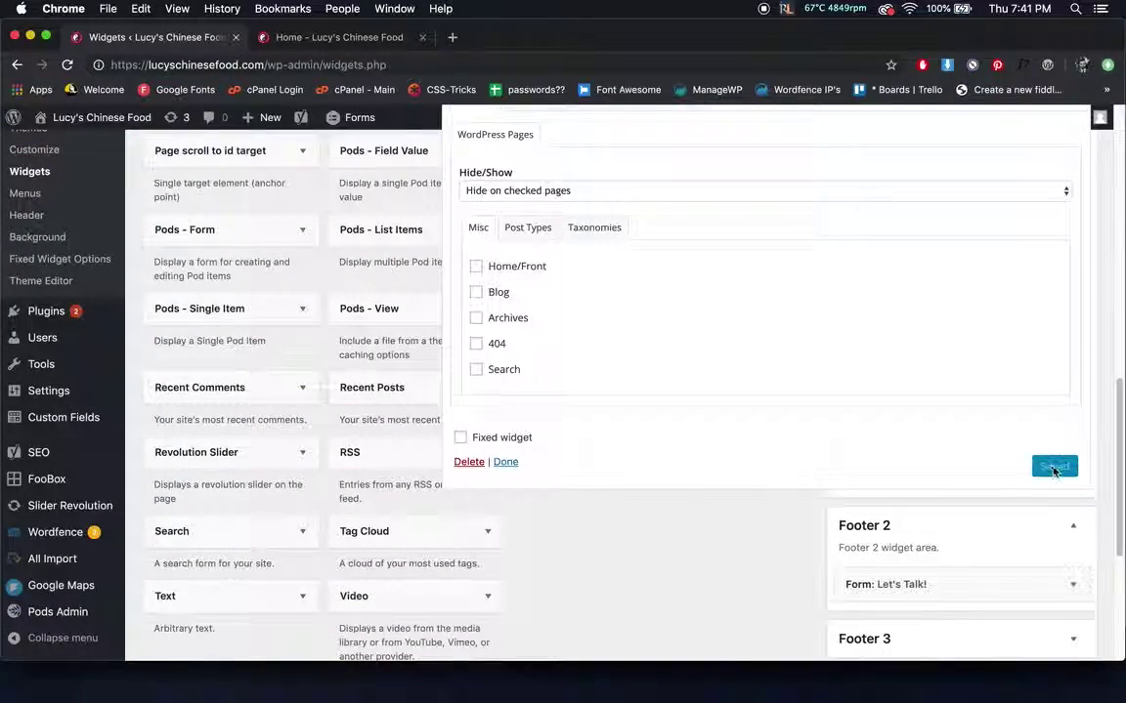
{"action": "scroll", "coordinate": [1051, 370], "scroll_direction": "up", "scroll_amount": 10}
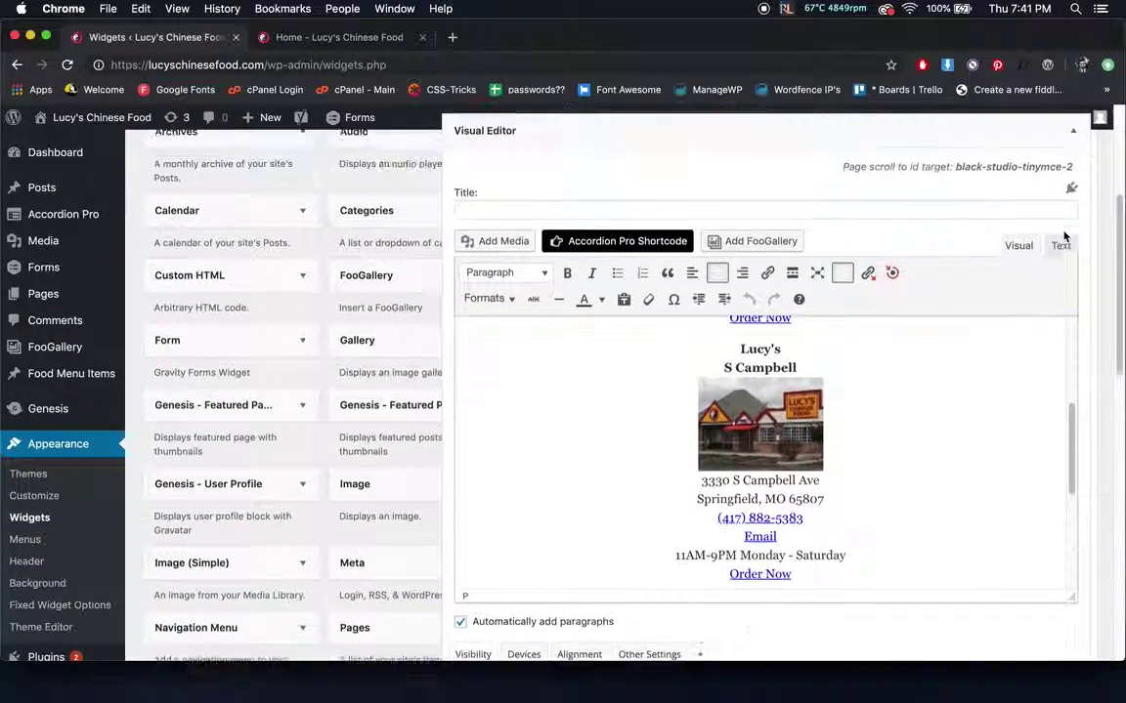
{"action": "left_click", "coordinate": [1072, 200]}
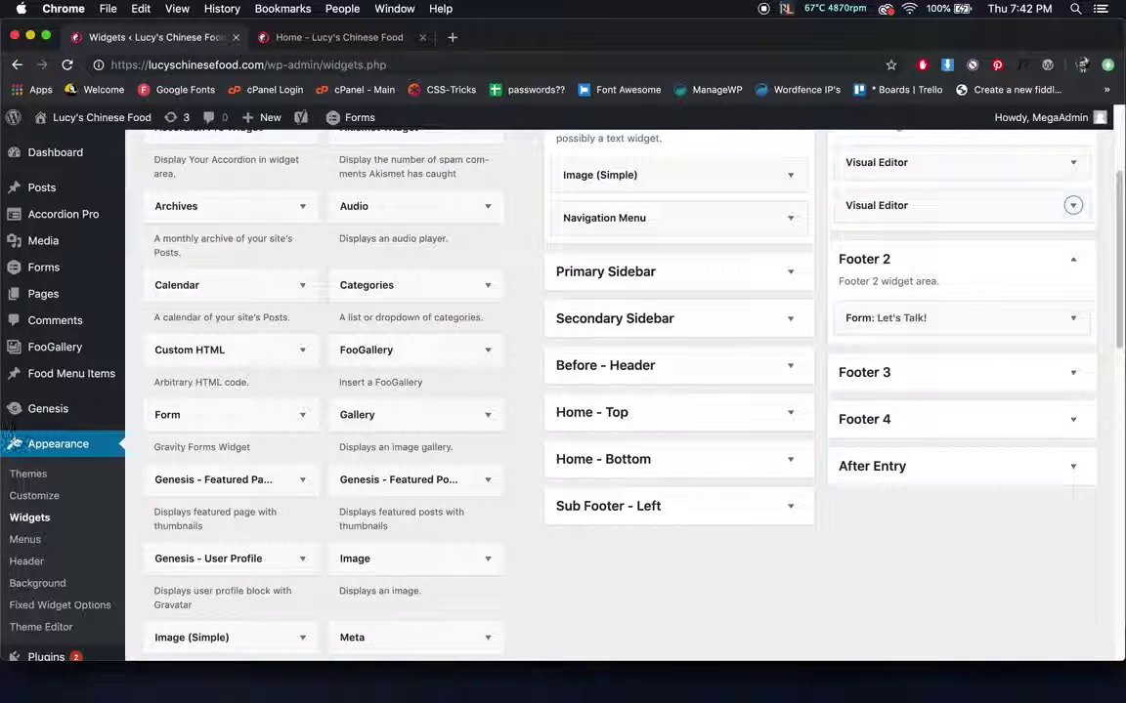
Open the Menus screen and compare the Main Menu structure with the navigation bar on the live Home page.
{"action": "left_click", "coordinate": [26, 539]}
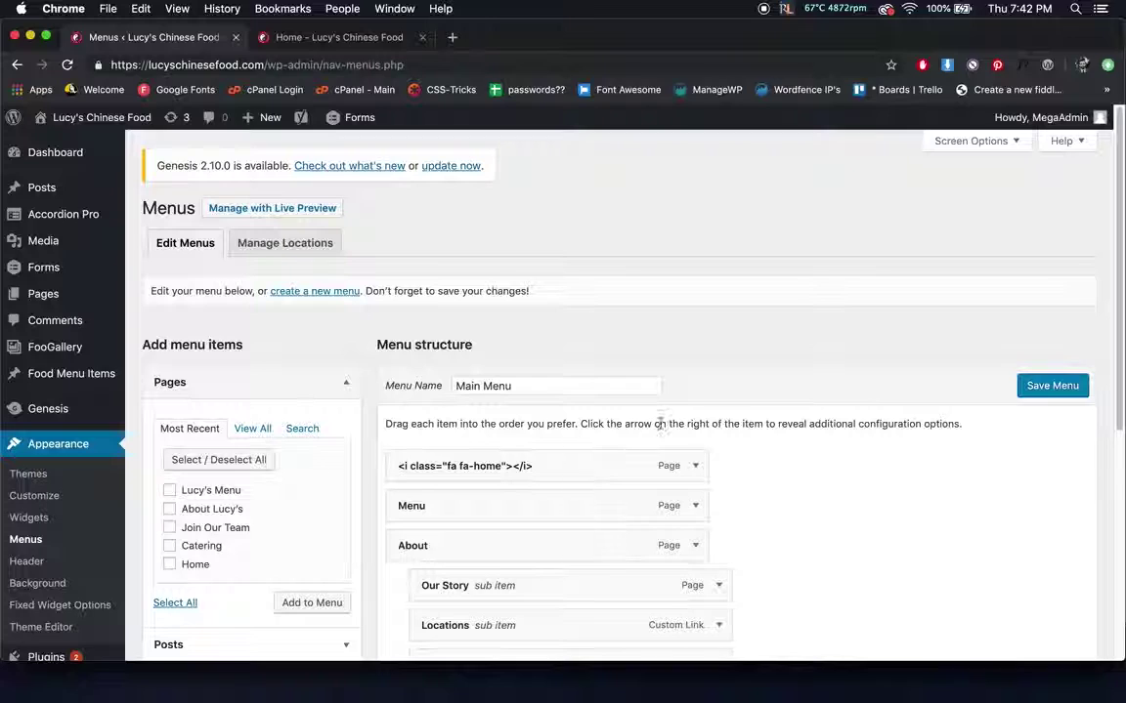
{"action": "scroll", "coordinate": [698, 350], "scroll_direction": "down", "scroll_amount": 5}
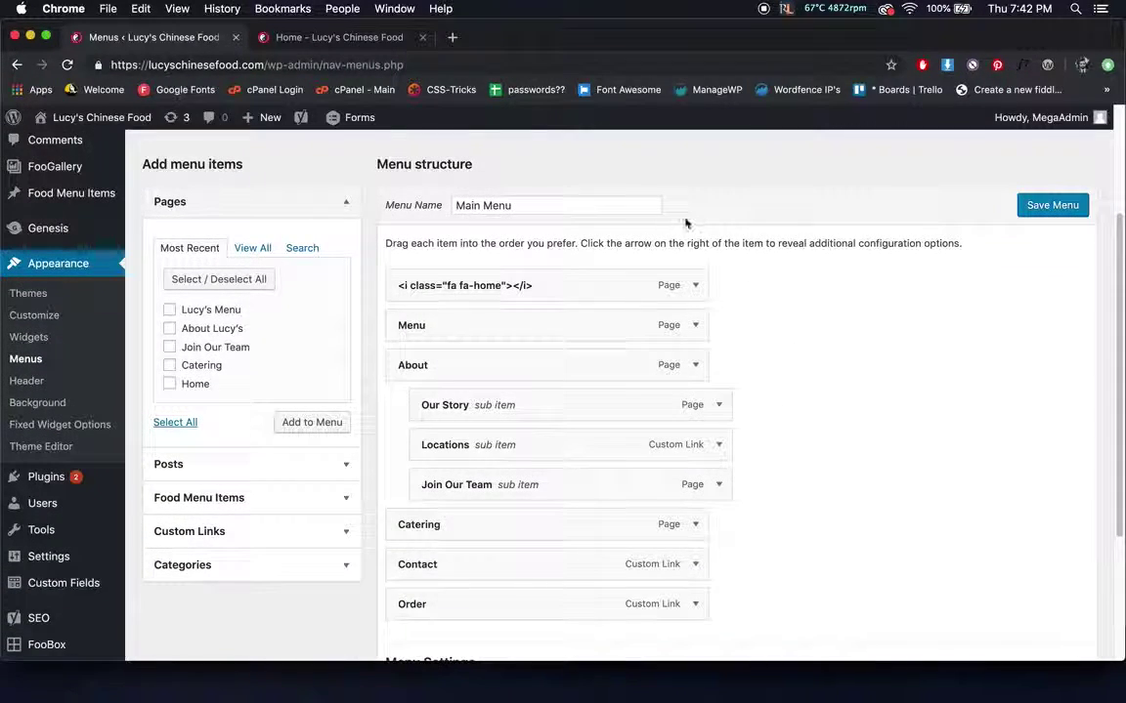
{"action": "left_click", "coordinate": [328, 45]}
{"action": "scroll", "coordinate": [887, 441], "scroll_direction": "up", "scroll_amount": 15}
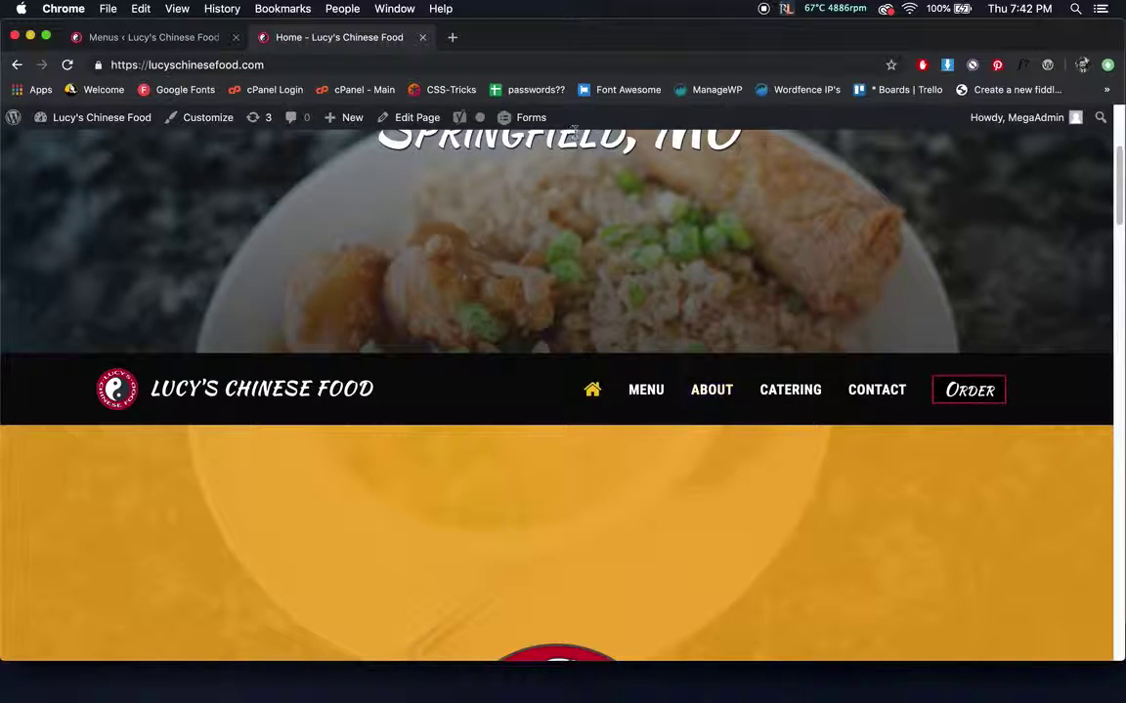
{"action": "left_click", "coordinate": [206, 41]}
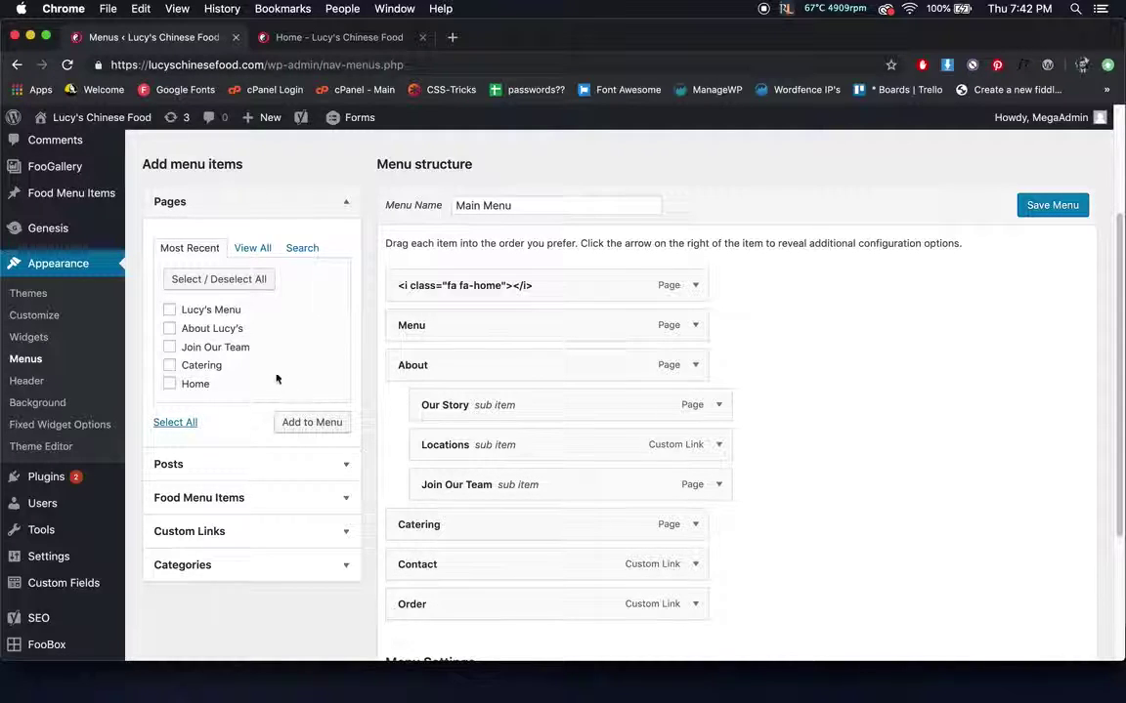
Add the About Lucy's page to the Main Menu and move it between Catering and Contact.
{"action": "scroll", "coordinate": [196, 353], "scroll_direction": "down", "scroll_amount": 1}
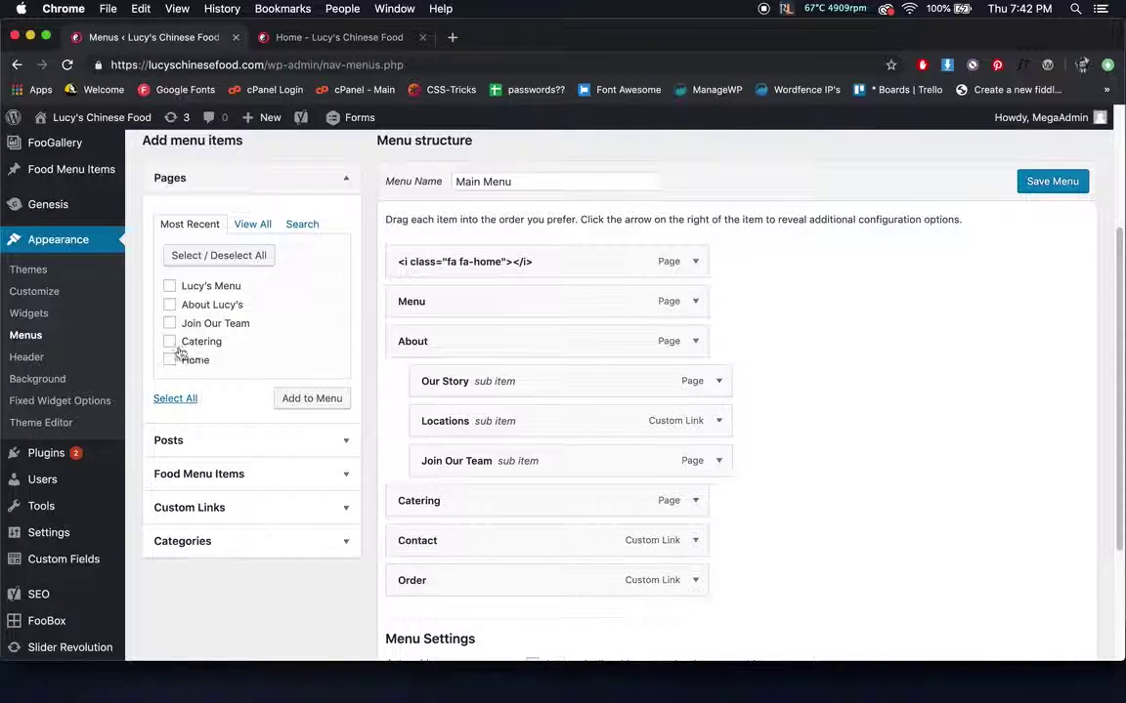
{"action": "left_click", "coordinate": [285, 400]}
{"action": "scroll", "coordinate": [928, 440], "scroll_direction": "down", "scroll_amount": 5}
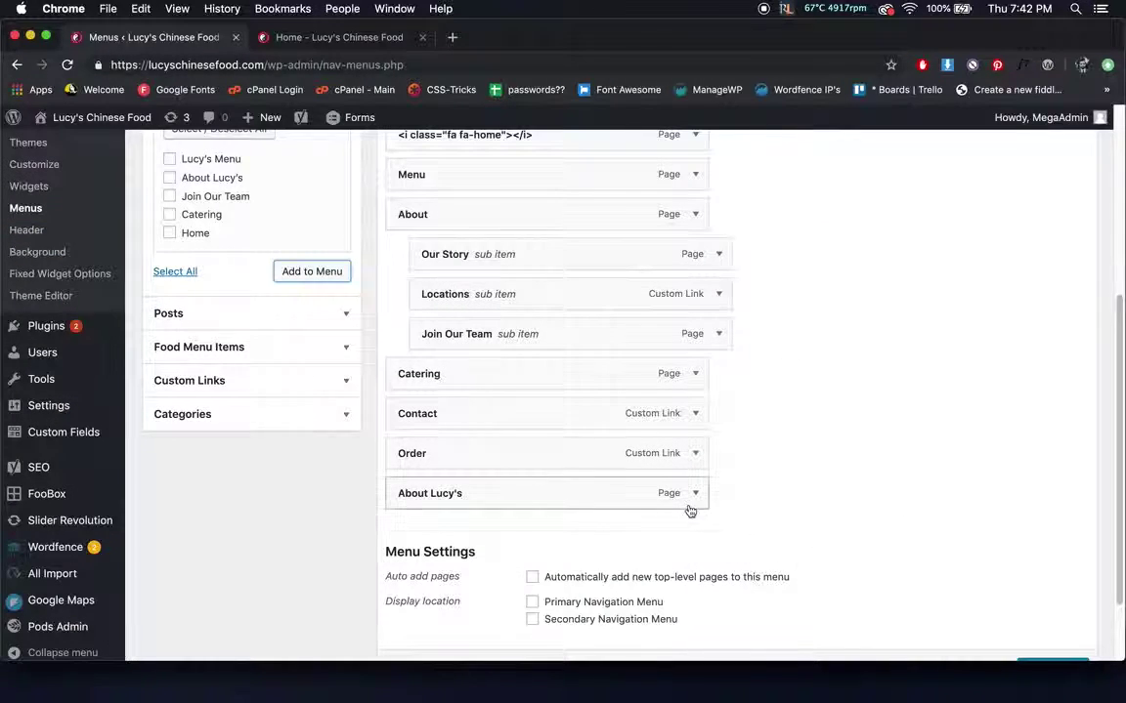
{"action": "scroll", "coordinate": [809, 484], "scroll_direction": "up", "scroll_amount": 3}
{"action": "scroll", "coordinate": [804, 498], "scroll_direction": "down", "scroll_amount": 2}
{"action": "left_click_drag", "start_coordinate": [653, 524], "coordinate": [631, 439]}
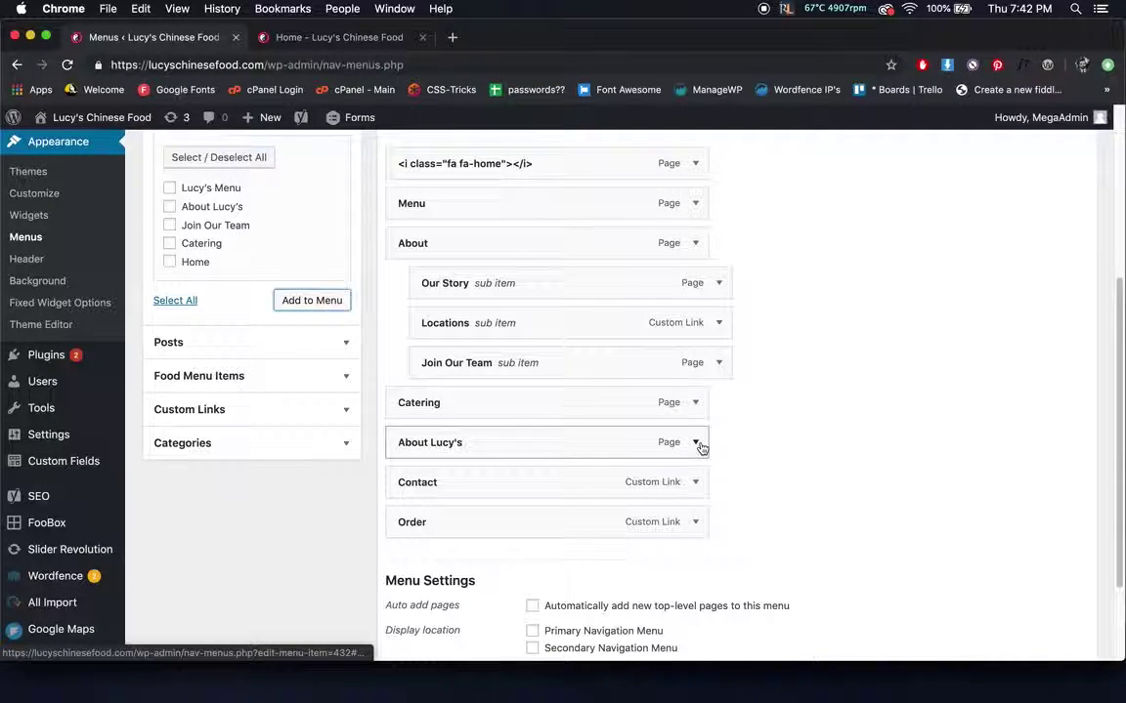
Shorten the added About Lucy's item's navigation label to "About", and remove that item from the Main Menu.
{"action": "left_click", "coordinate": [697, 444]}
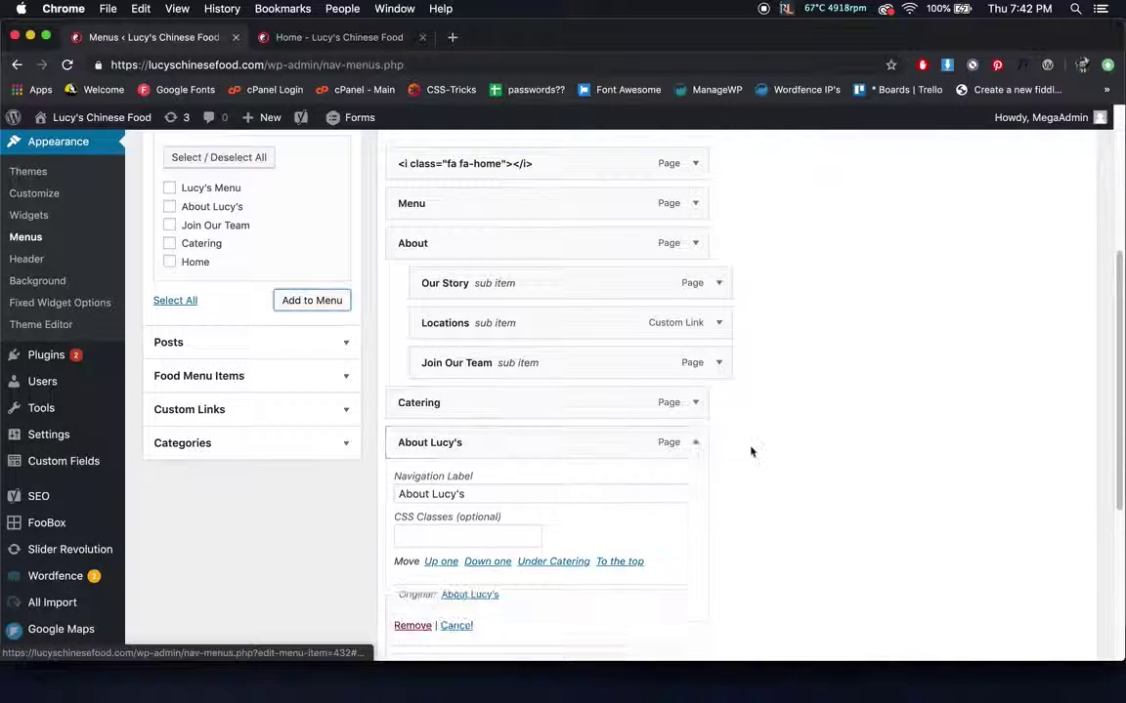
{"action": "scroll", "coordinate": [742, 460], "scroll_direction": "down", "scroll_amount": 2}
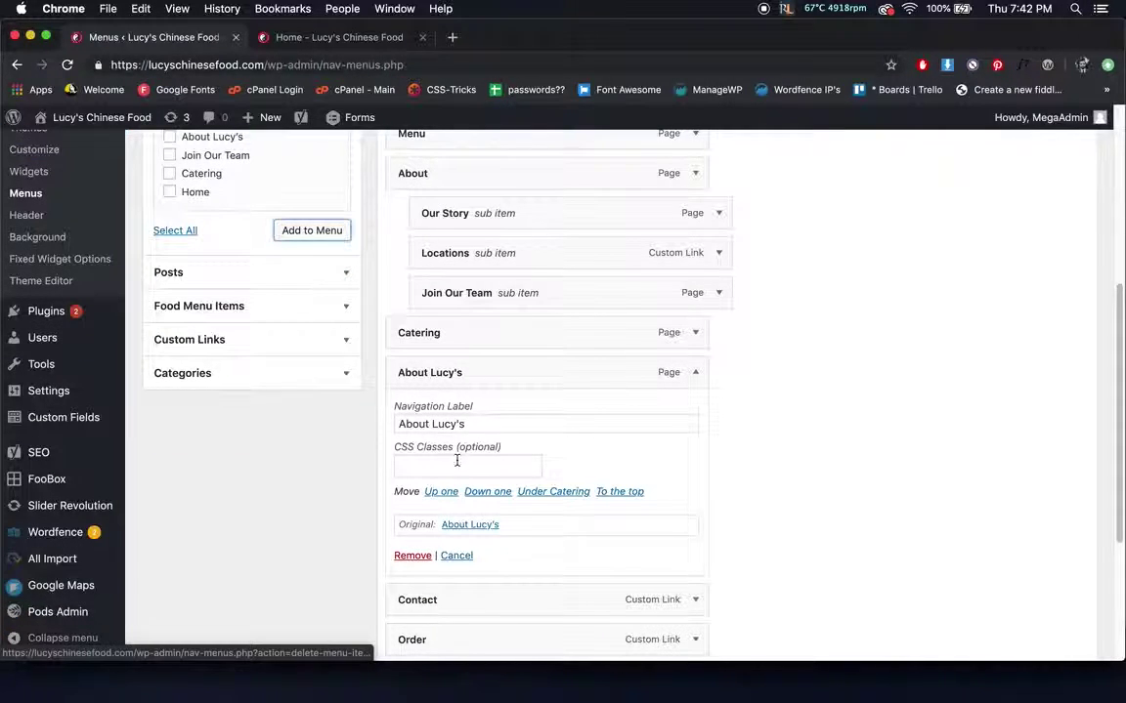
{"action": "left_click_drag", "start_coordinate": [488, 427], "coordinate": [433, 423]}
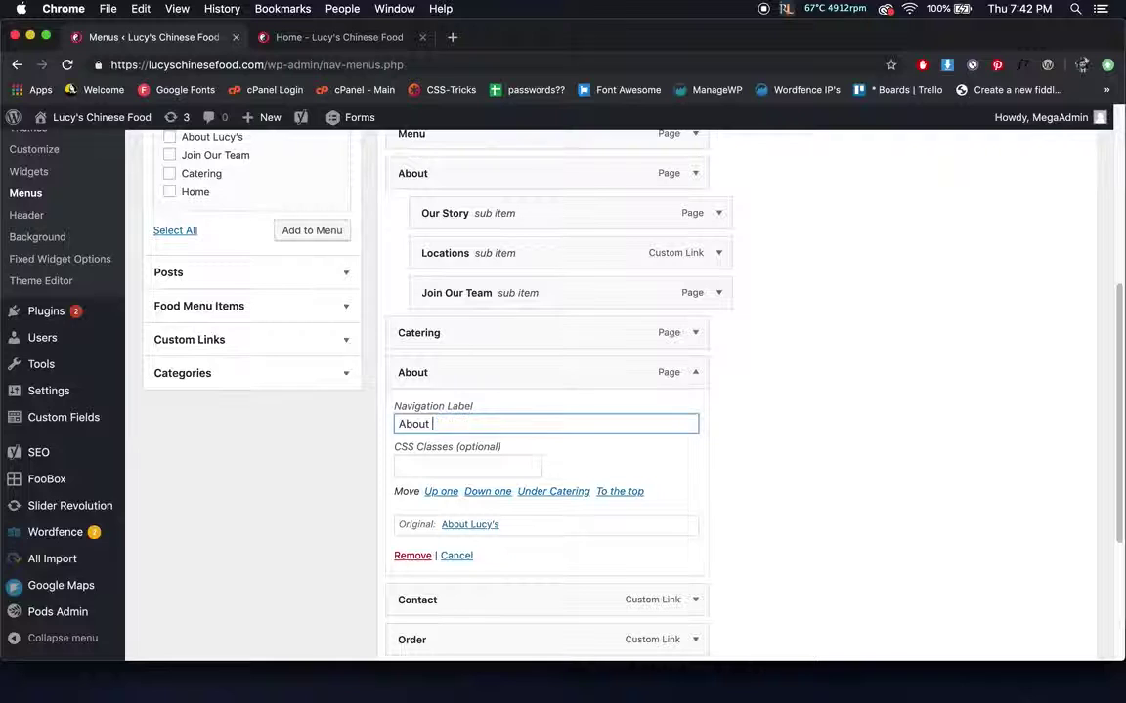
{"action": "left_click", "coordinate": [412, 555]}
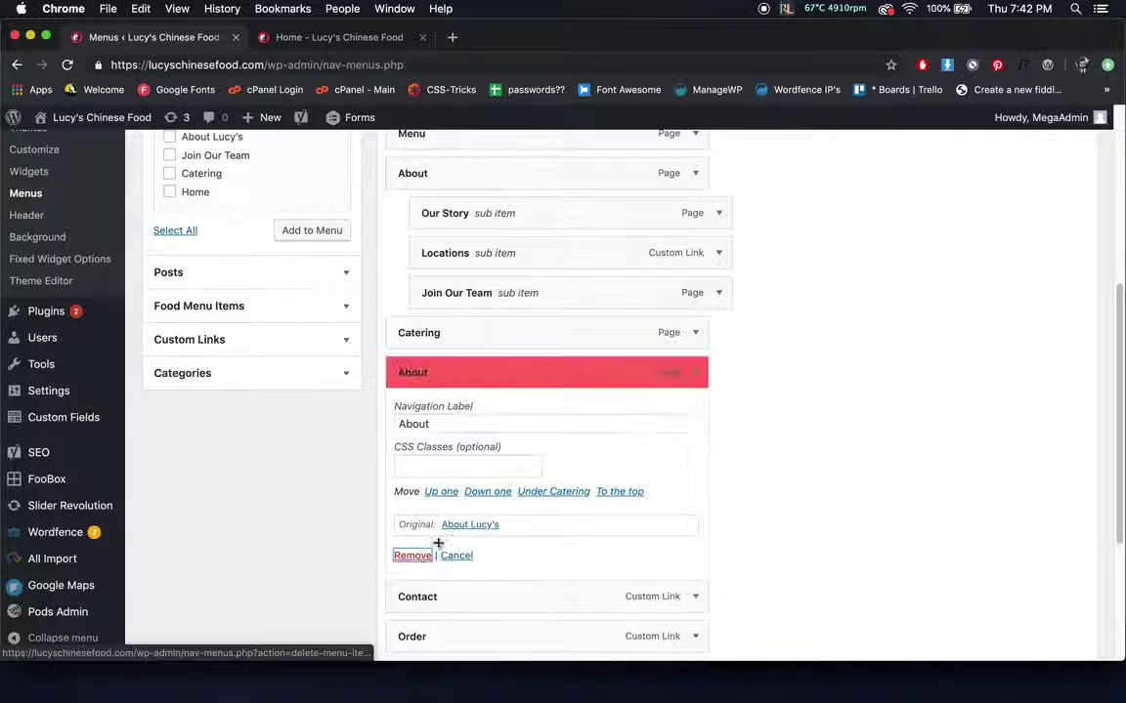